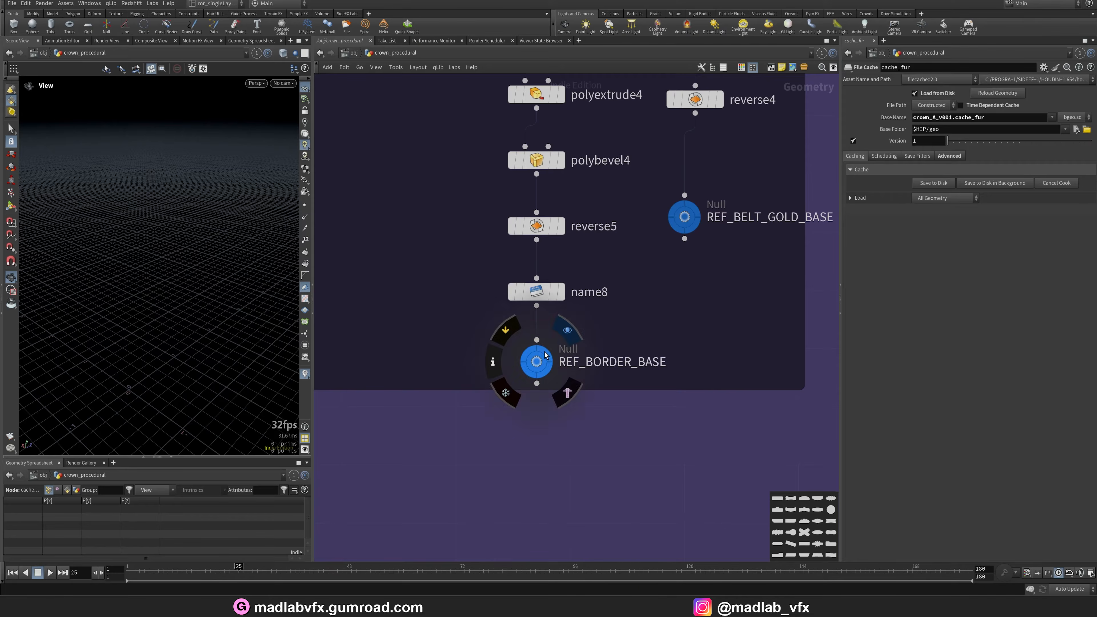
Display the gold spheres reference output and survey the crown's BASE network and viewport result.
click(554, 372)
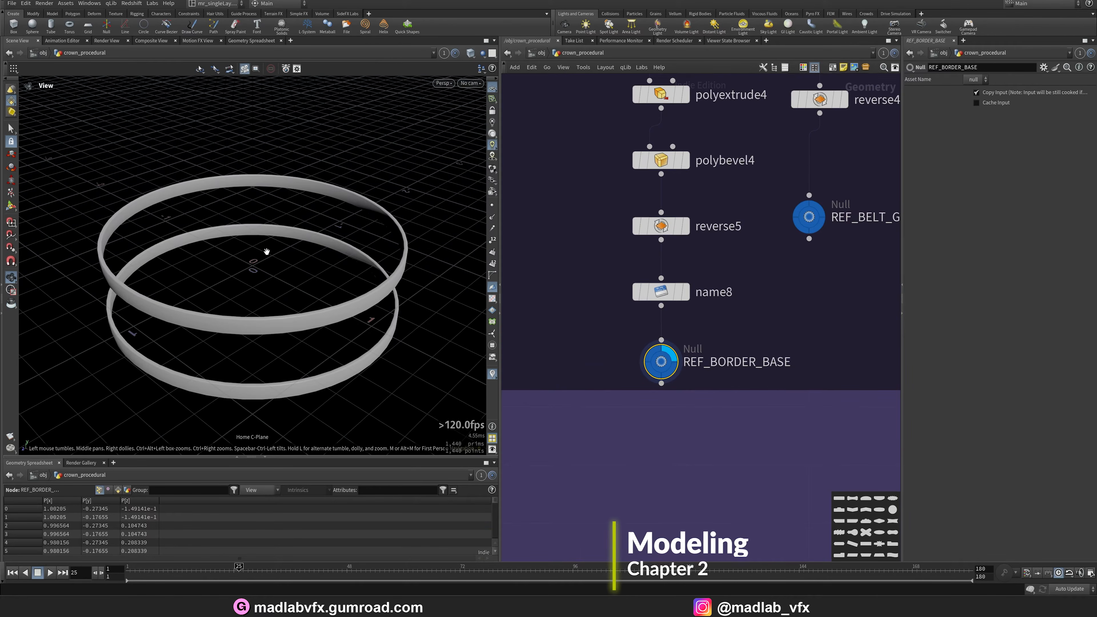
drag(266, 251, 348, 245)
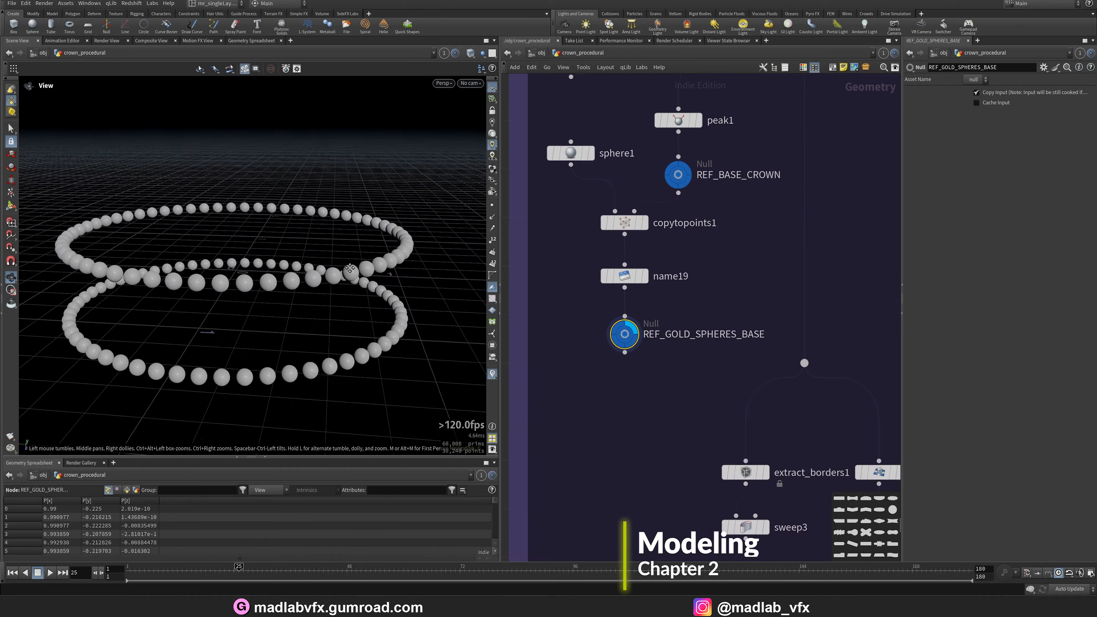
mouse_move(389, 280)
mouse_down()
mouse_move(404, 277)
mouse_move(397, 284)
mouse_up()
scroll(741, 266, down, 5)
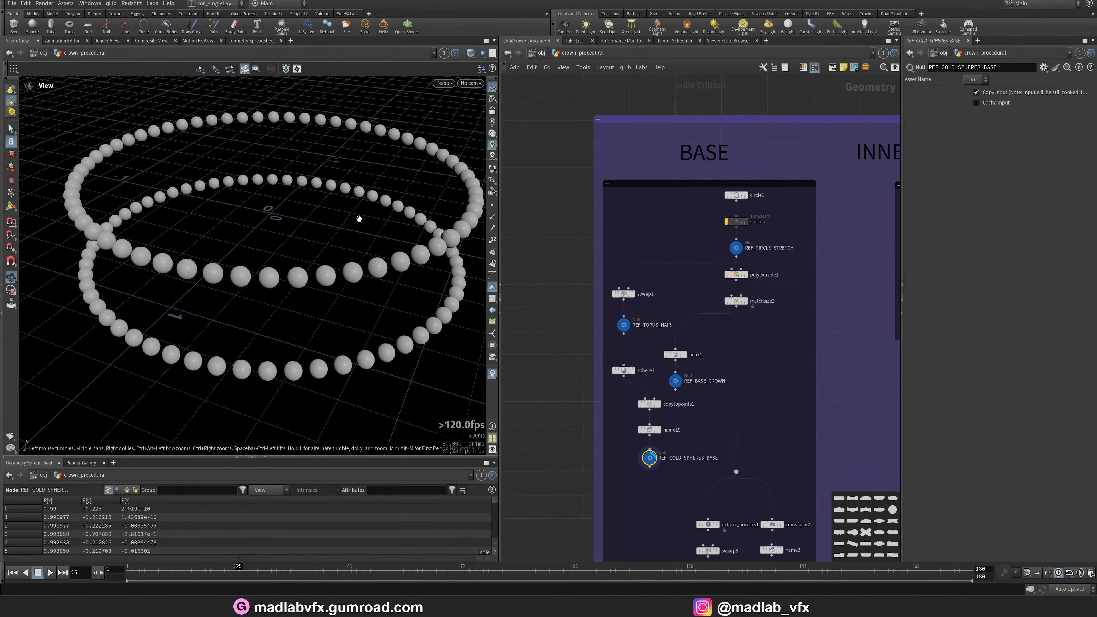
drag(359, 218, 345, 238)
scroll(768, 210, up, 3)
Step through the base circle, its polyextrude band and the size-matched band, orbiting to inspect each.
click(736, 181)
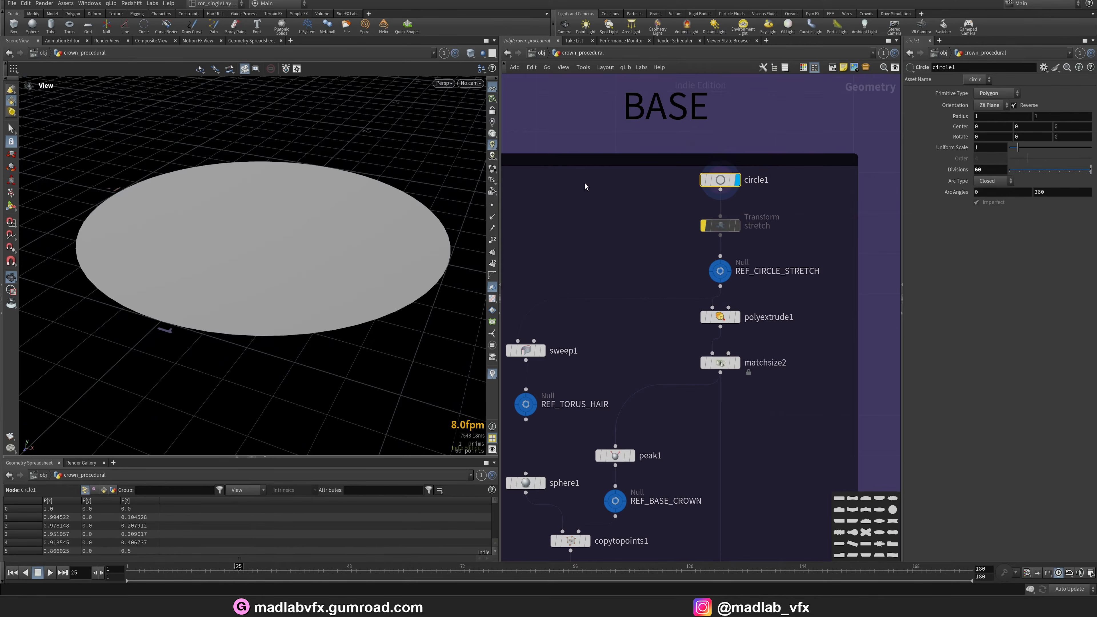
click(739, 321)
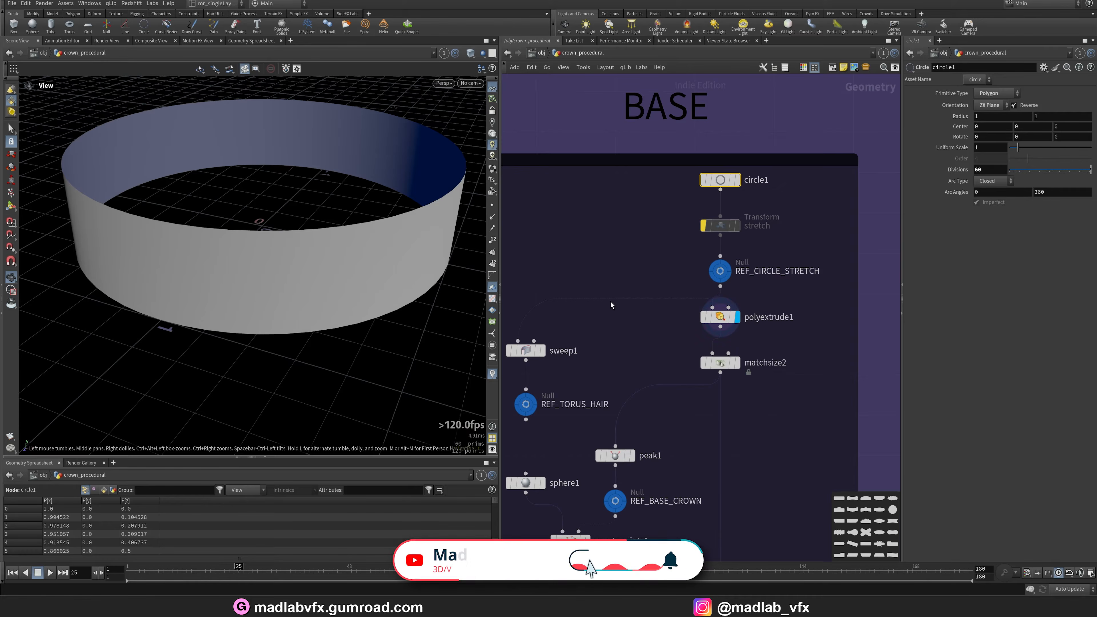
click(725, 324)
scroll(330, 286, down, 5)
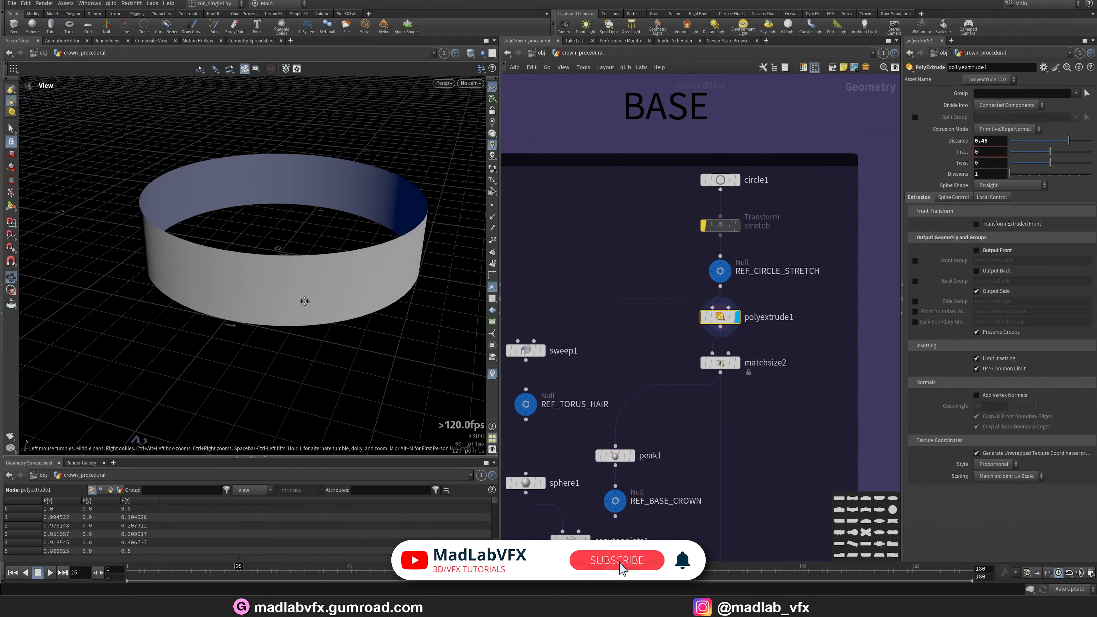
click(737, 366)
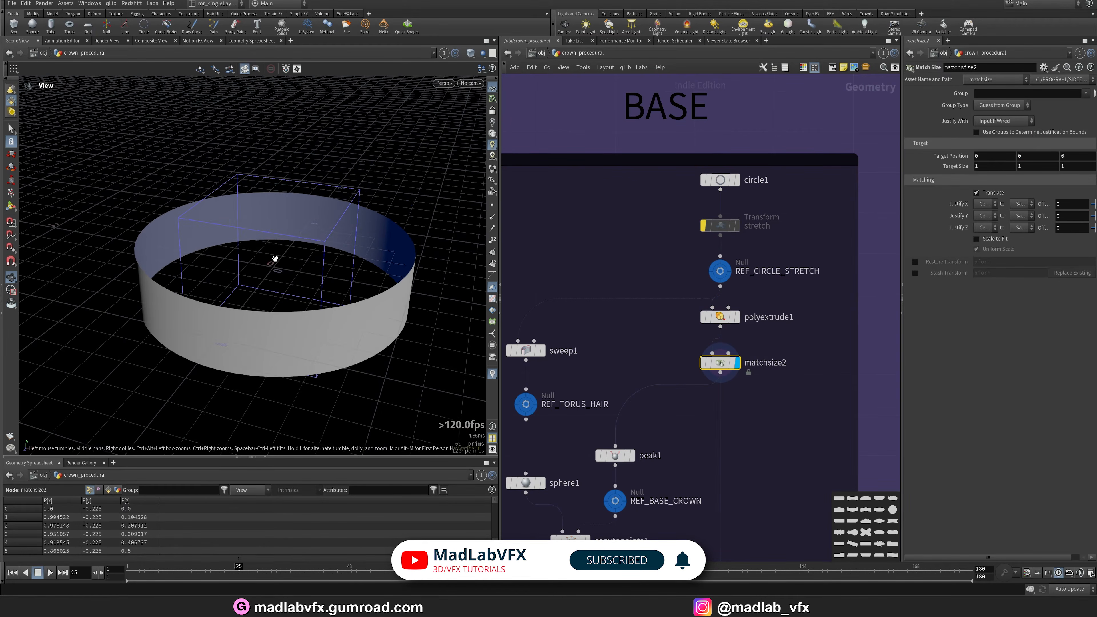
drag(275, 257, 258, 290)
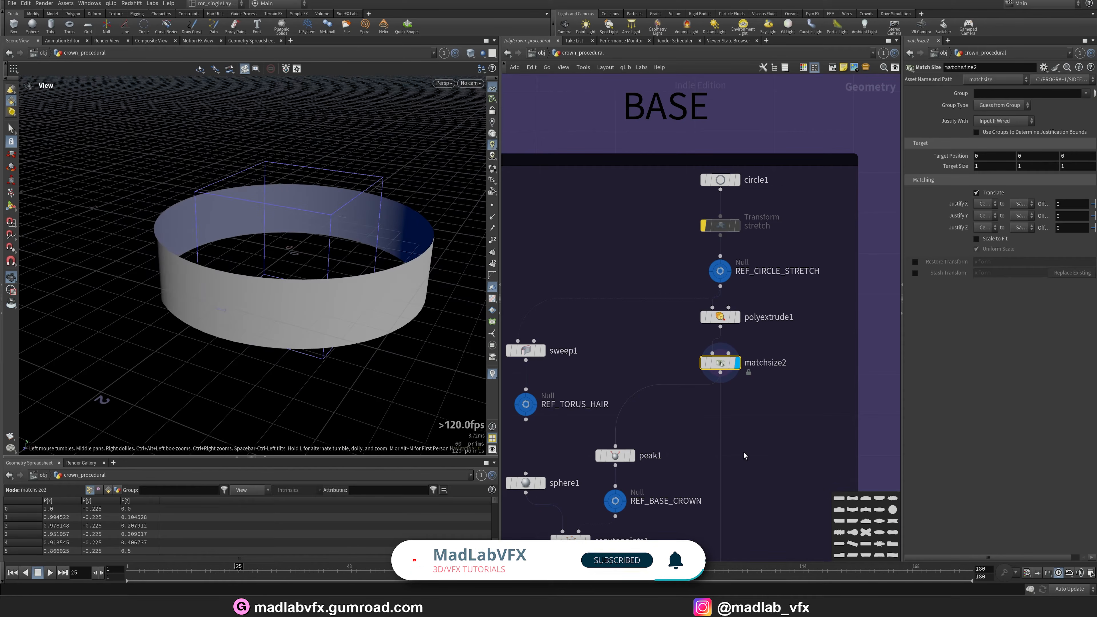
Inspect the peak1 and REF_BASE_CROWN outputs of the base band in the viewport.
middle_drag(743, 456, 754, 361)
click(641, 361)
drag(348, 337, 306, 318)
middle_drag(644, 405, 659, 371)
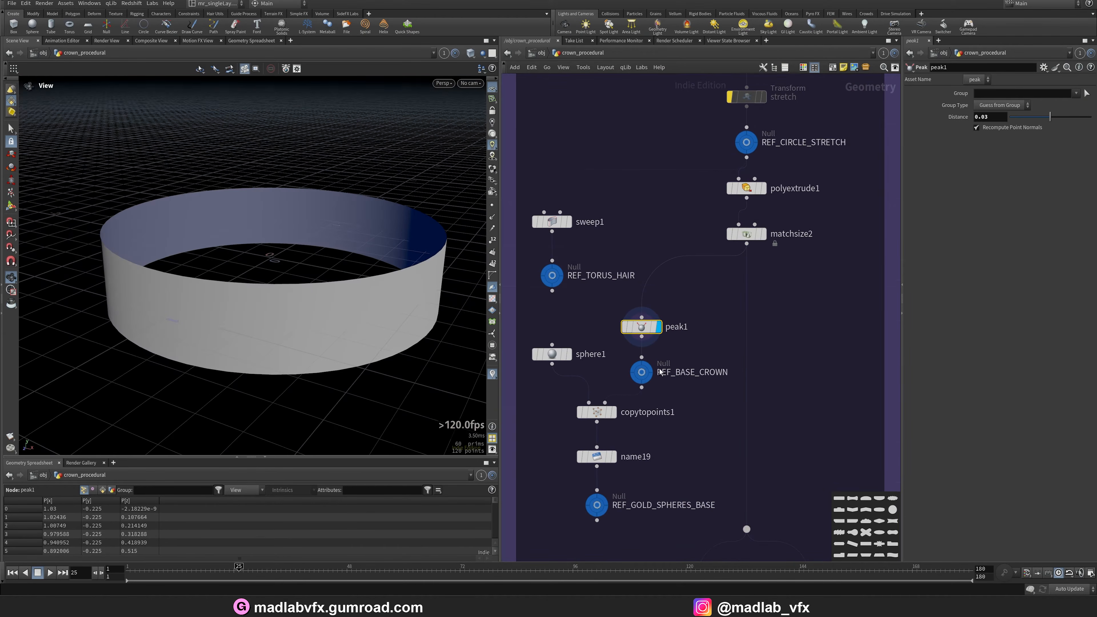
click(642, 377)
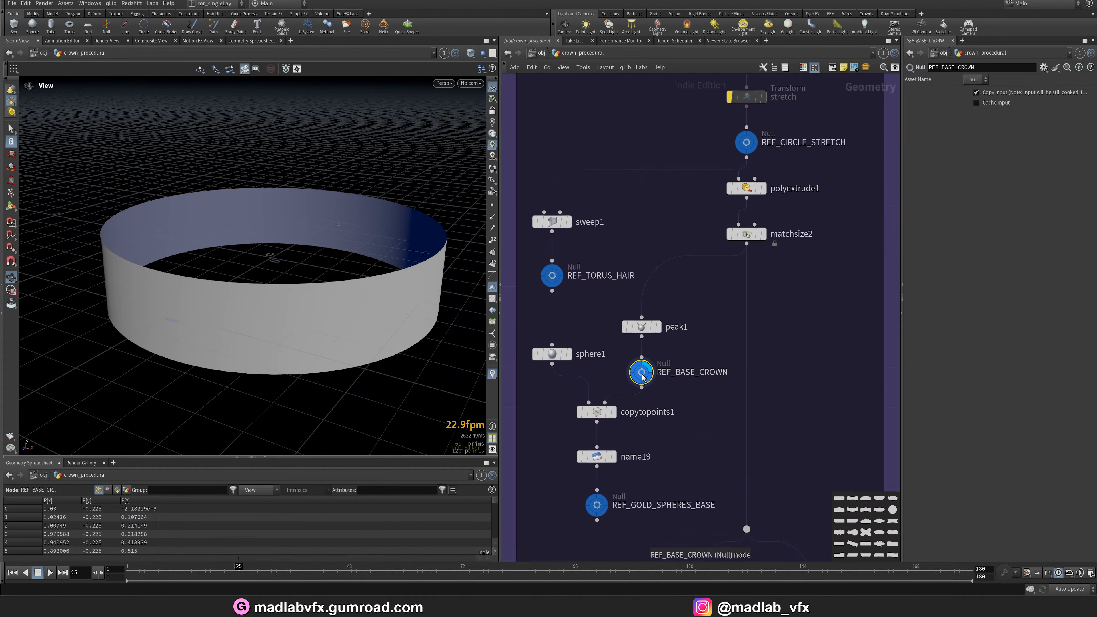
middle_drag(686, 402, 720, 408)
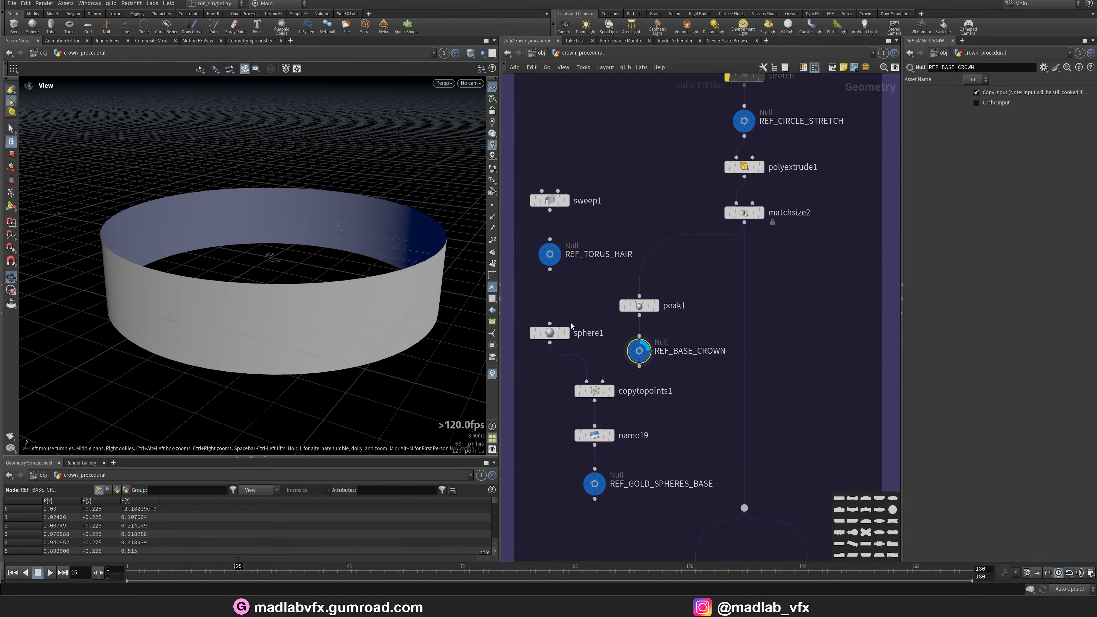
middle_drag(564, 293, 609, 392)
scroll(611, 336, up, 1)
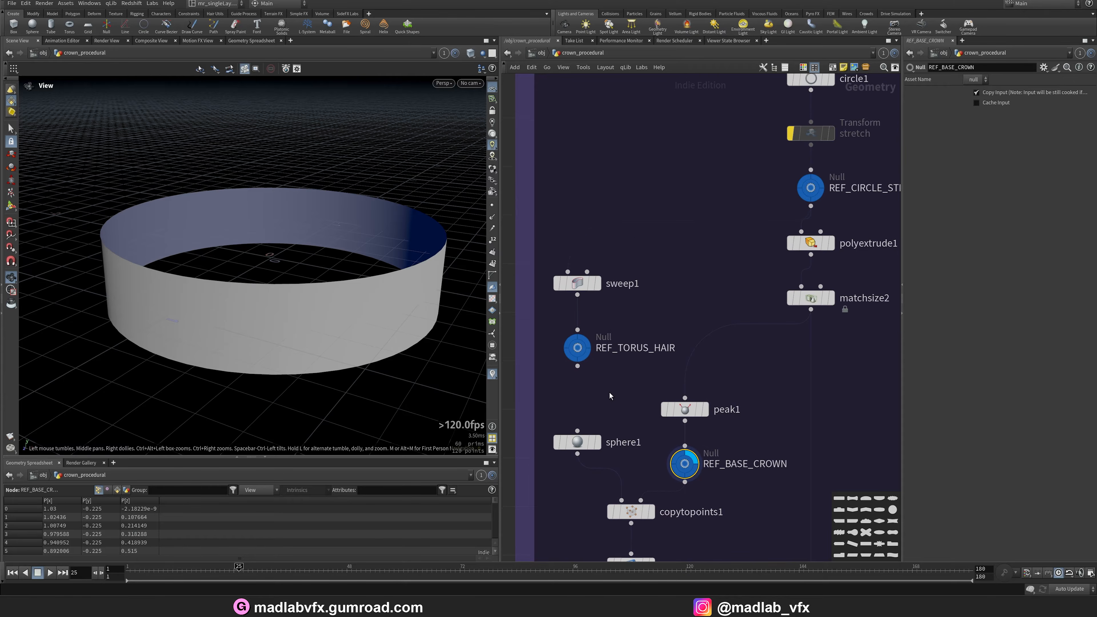
View the stretched circle reference and the sweep1 torus output, orbiting around the torus.
click(815, 190)
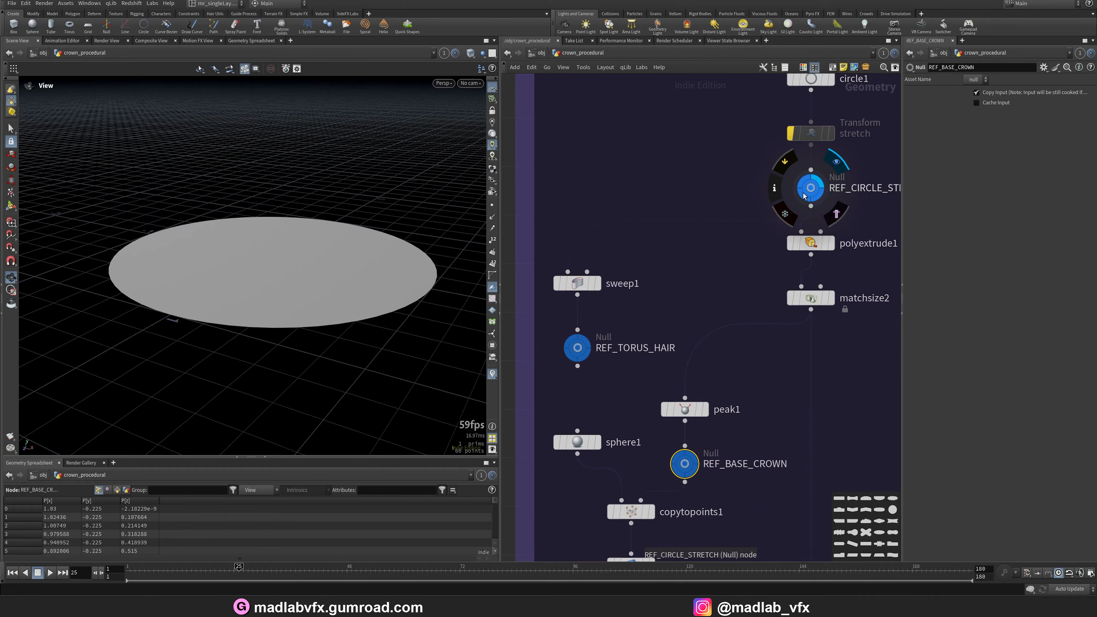
click(598, 285)
click(583, 288)
drag(299, 262, 441, 315)
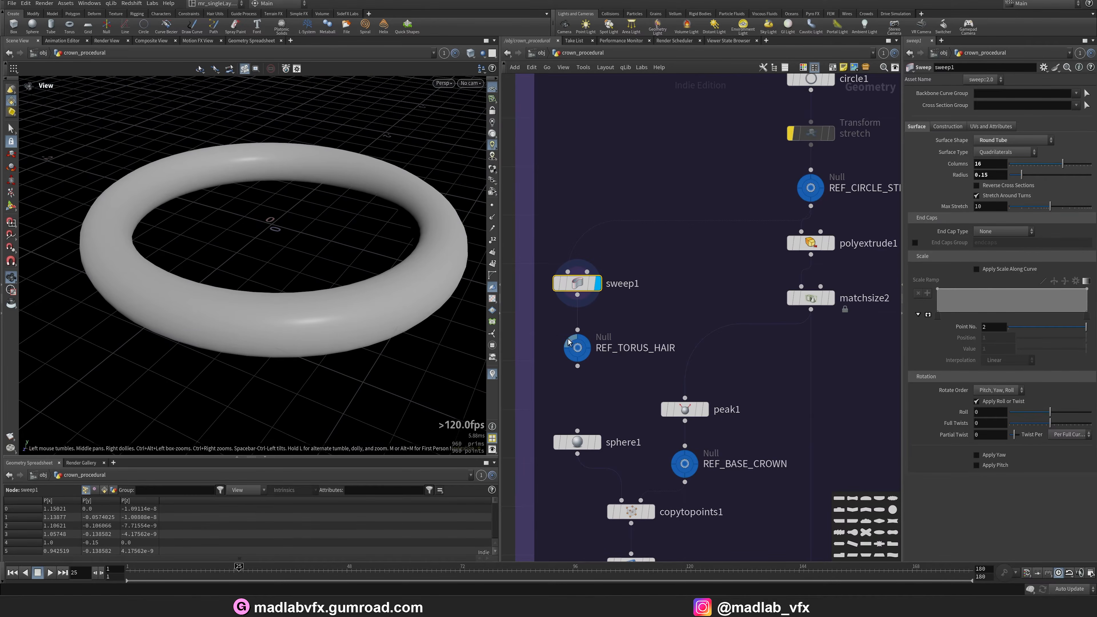
drag(320, 282, 289, 297)
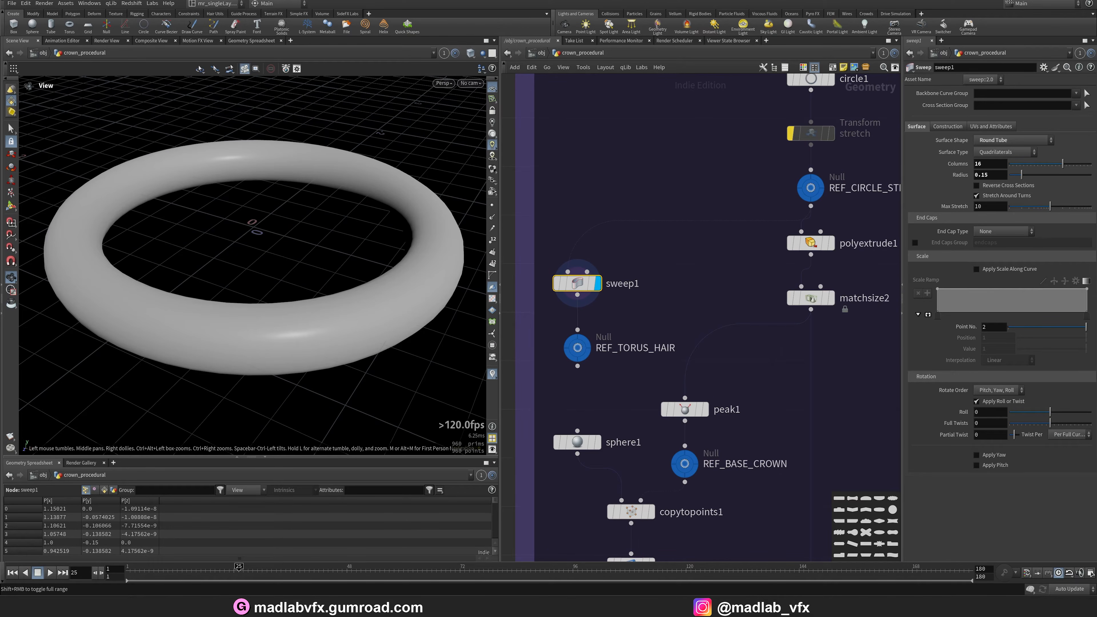
Preview the final crown render in the image viewer, then return to the network.
click(556, 607)
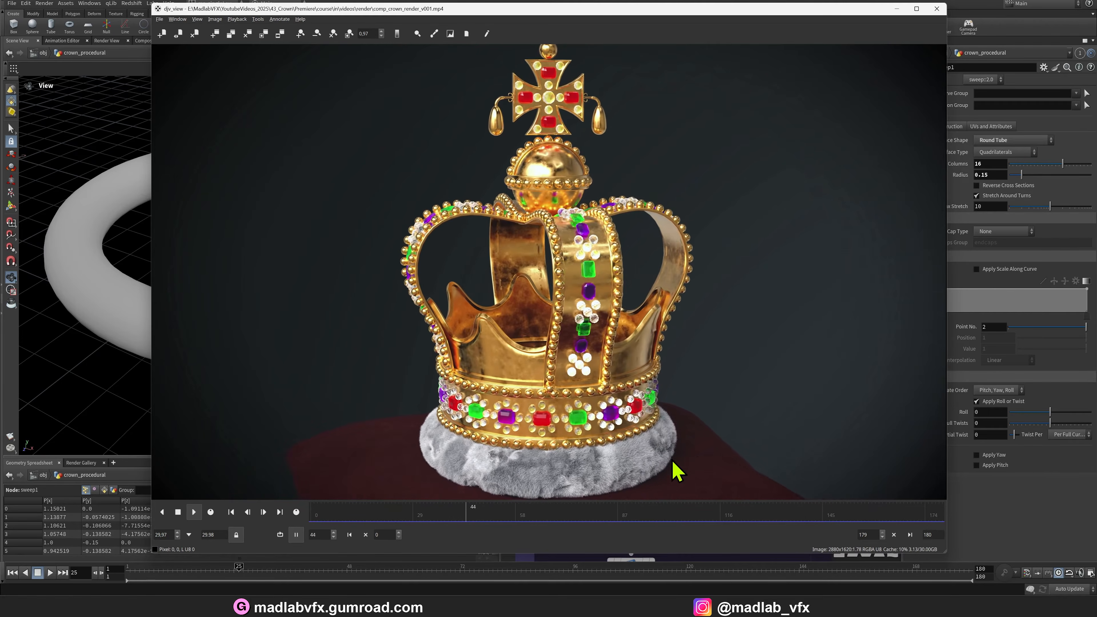
click(937, 9)
middle_drag(697, 399, 678, 315)
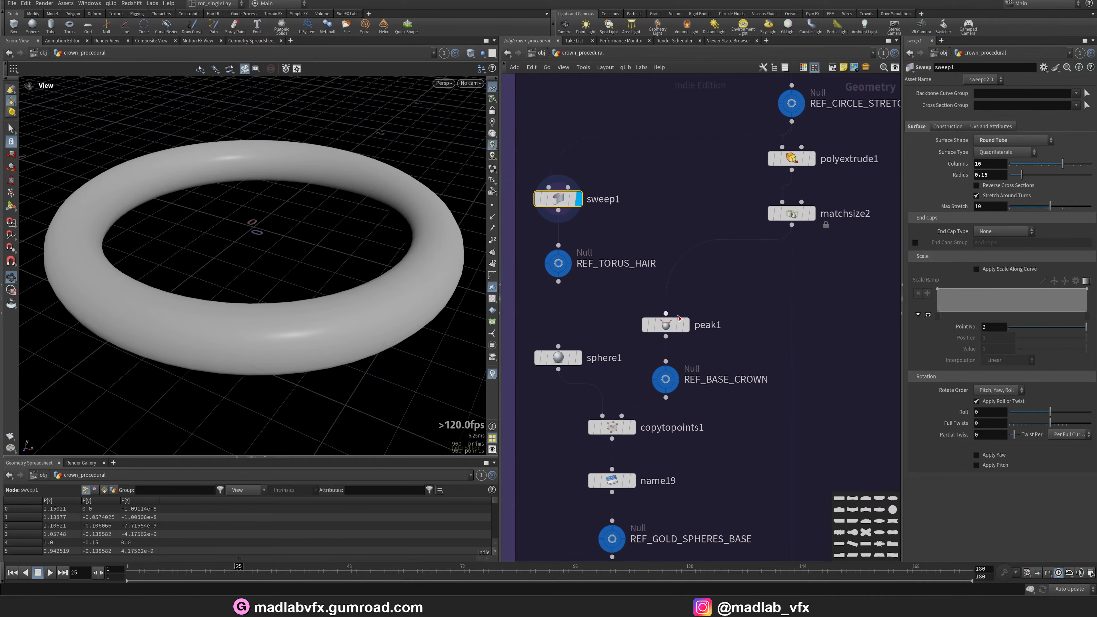
Review matchsize2, peak1, REF_BASE_CROWN and the copytopoints1 sphere rings in the viewport.
click(811, 213)
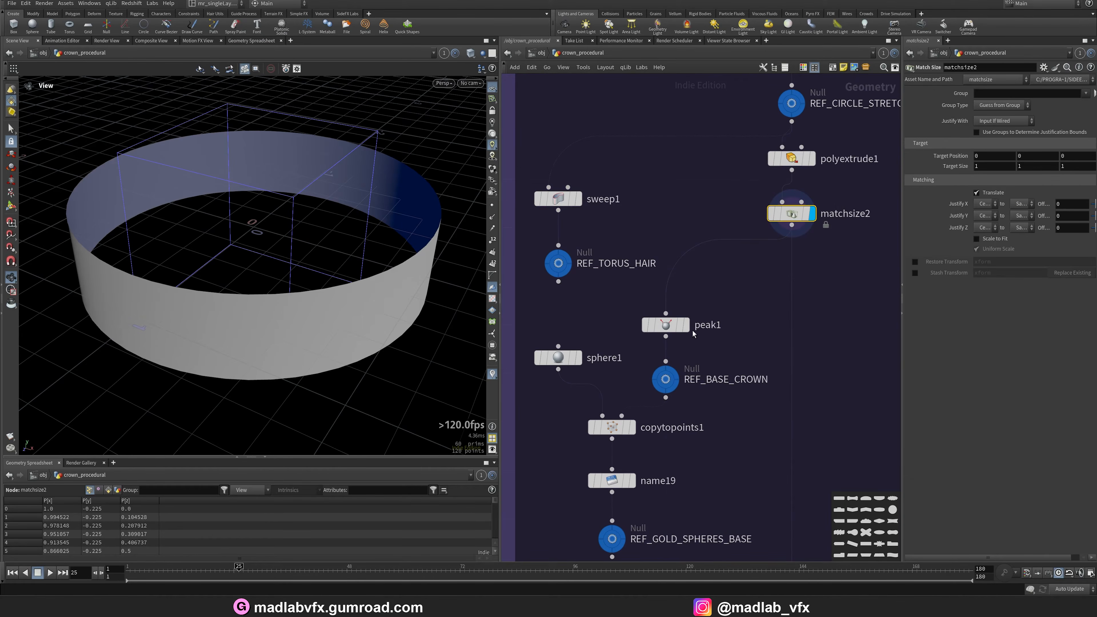
click(672, 326)
click(686, 325)
middle_drag(730, 412, 730, 372)
click(666, 345)
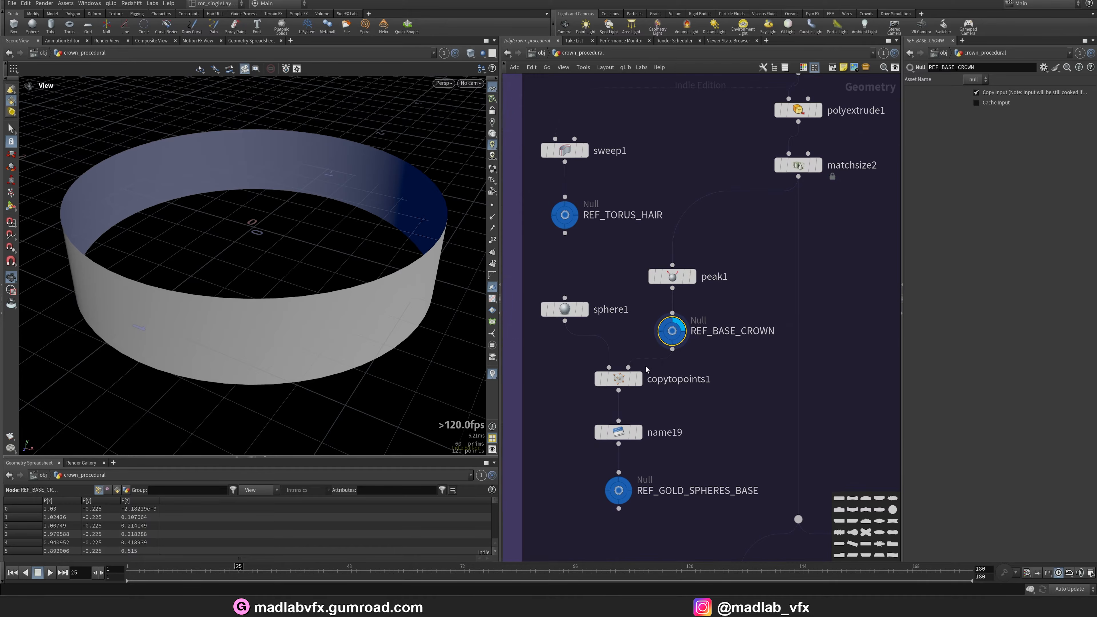
click(642, 379)
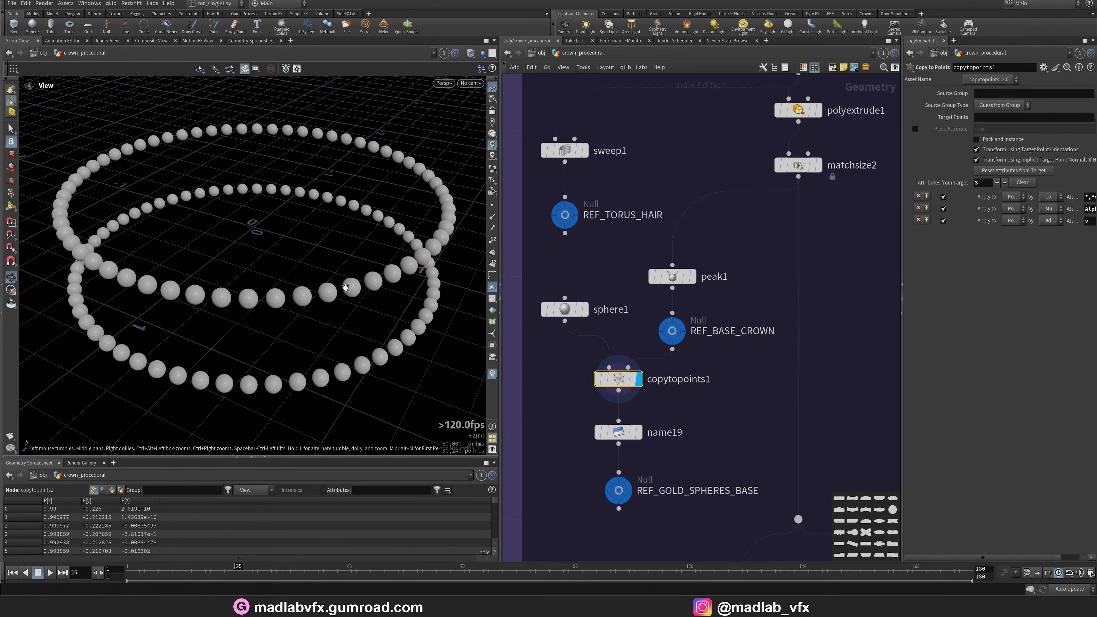
Compare the base crown band with the REF_GOLD_SPHERES_BASE sphere rings, orbiting the view.
drag(346, 287, 295, 280)
click(688, 330)
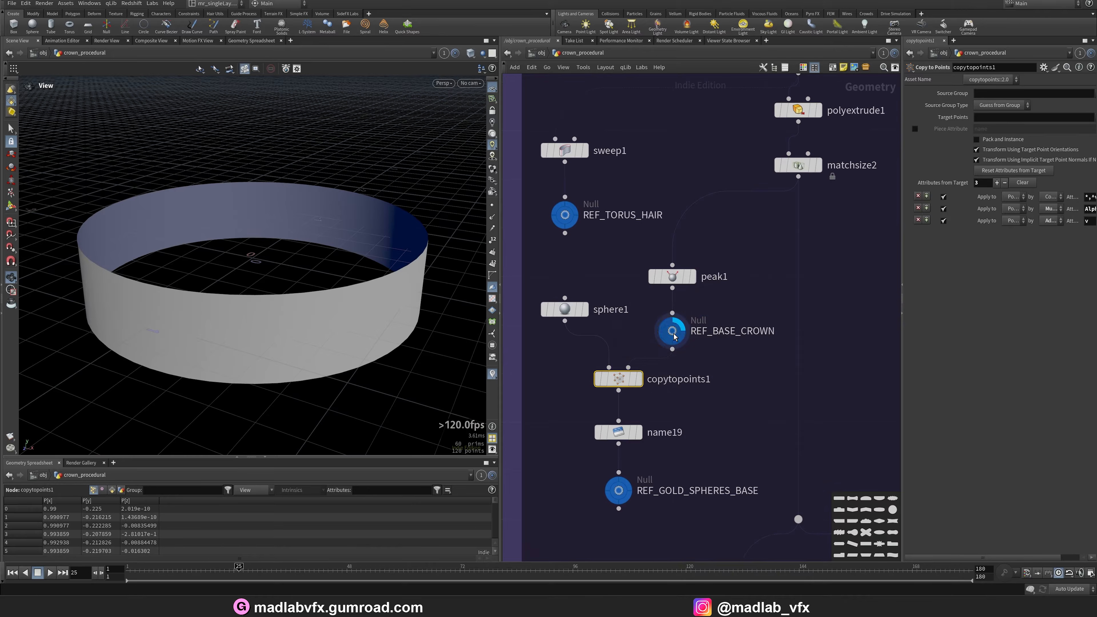
middle_drag(688, 330, 691, 288)
click(623, 456)
drag(306, 303, 307, 324)
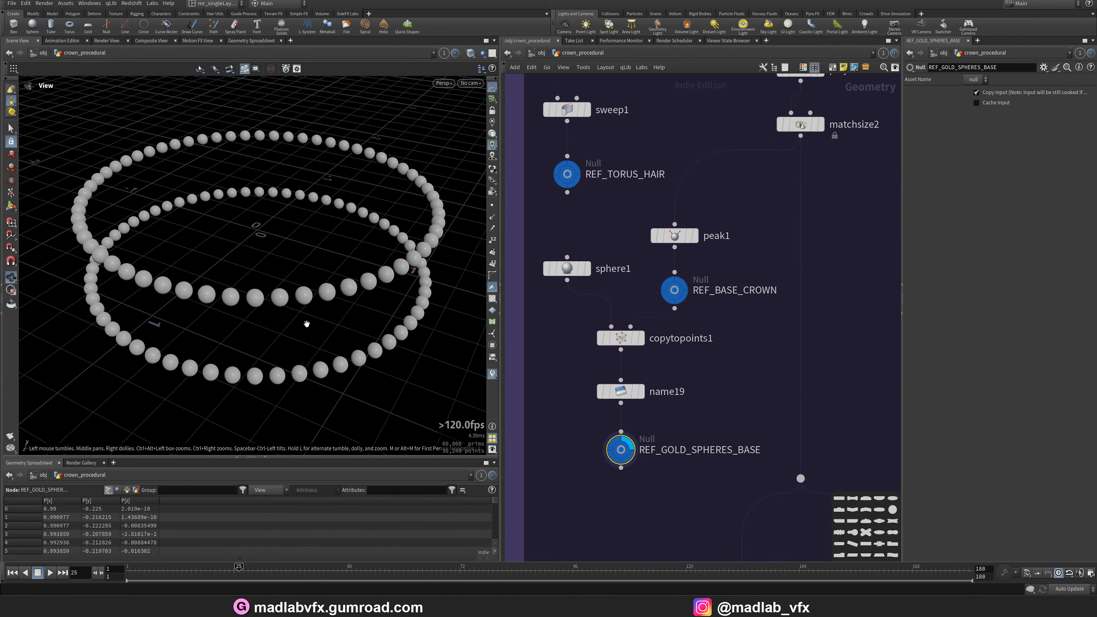
right_drag(203, 305, 279, 315)
drag(278, 315, 282, 298)
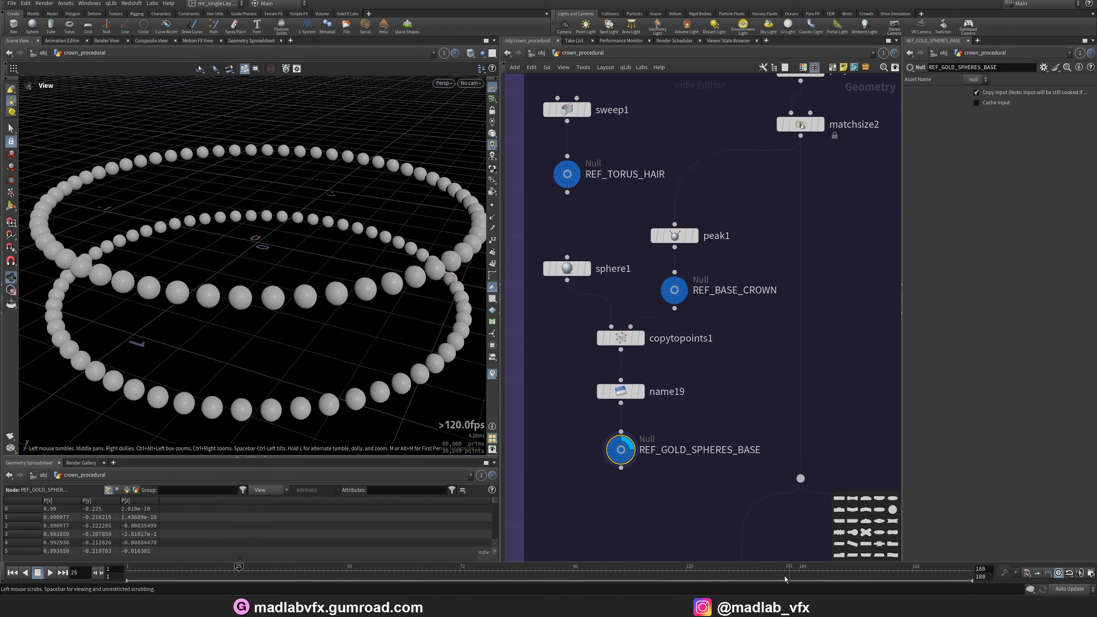
Zoom into the rendered crown's base band and gold beads in the image viewer, then minimize it.
click(545, 606)
scroll(505, 448, up, 8)
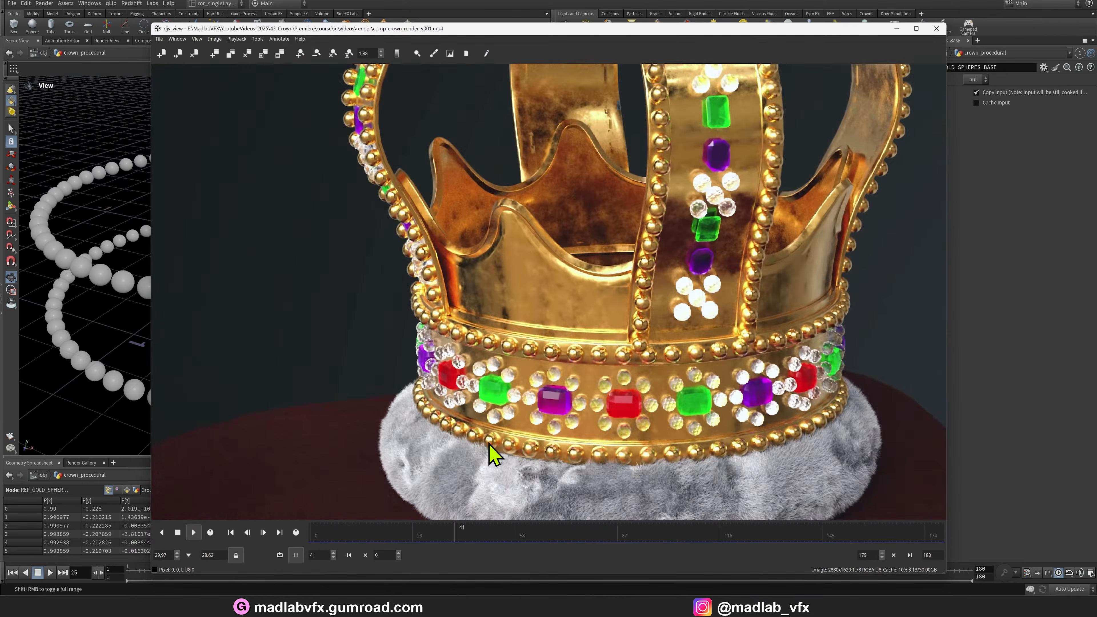
scroll(710, 305, down, 7)
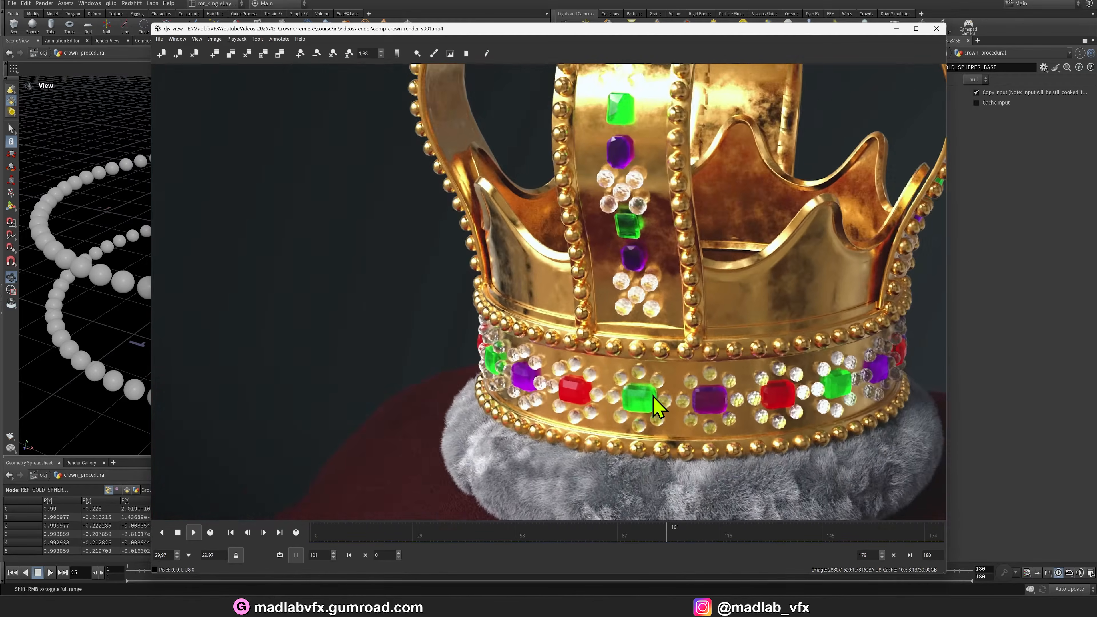
scroll(690, 302, down, 3)
scroll(687, 309, up, 2)
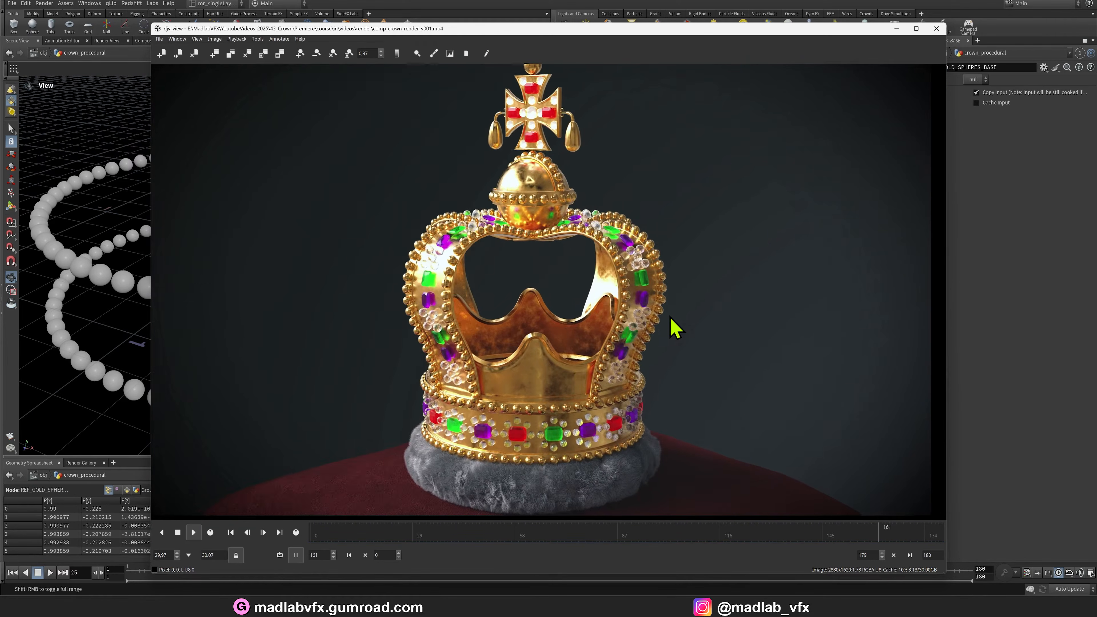
click(891, 29)
Navigate to the border branch of the network and display the extract_borders1 output.
scroll(691, 389, down, 4)
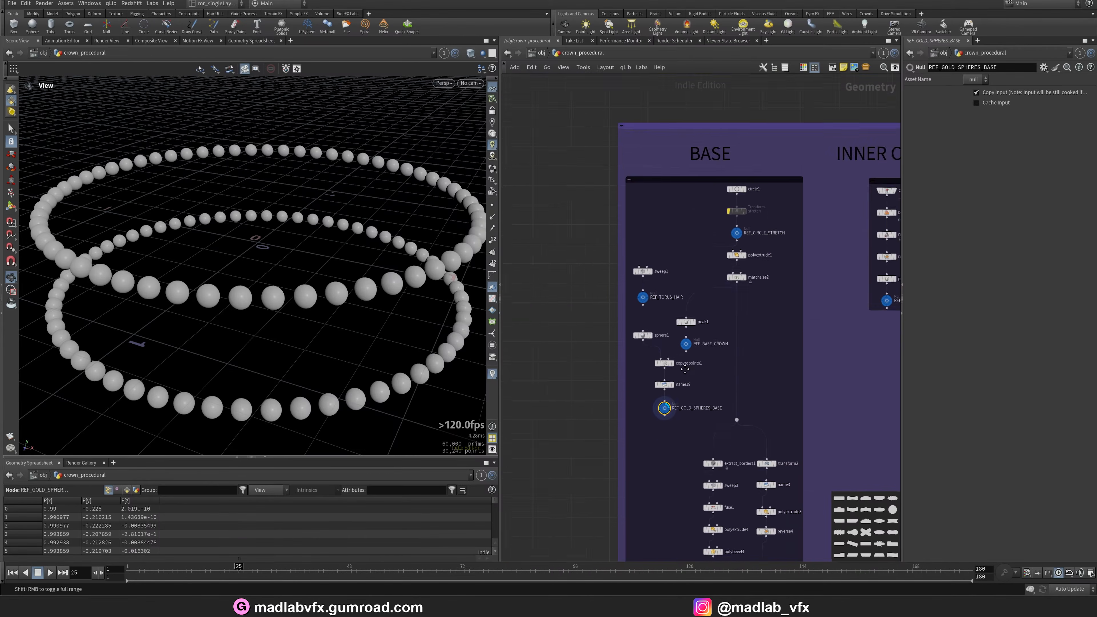
scroll(739, 440, up, 4)
middle_drag(740, 443, 625, 293)
middle_drag(676, 82, 686, 252)
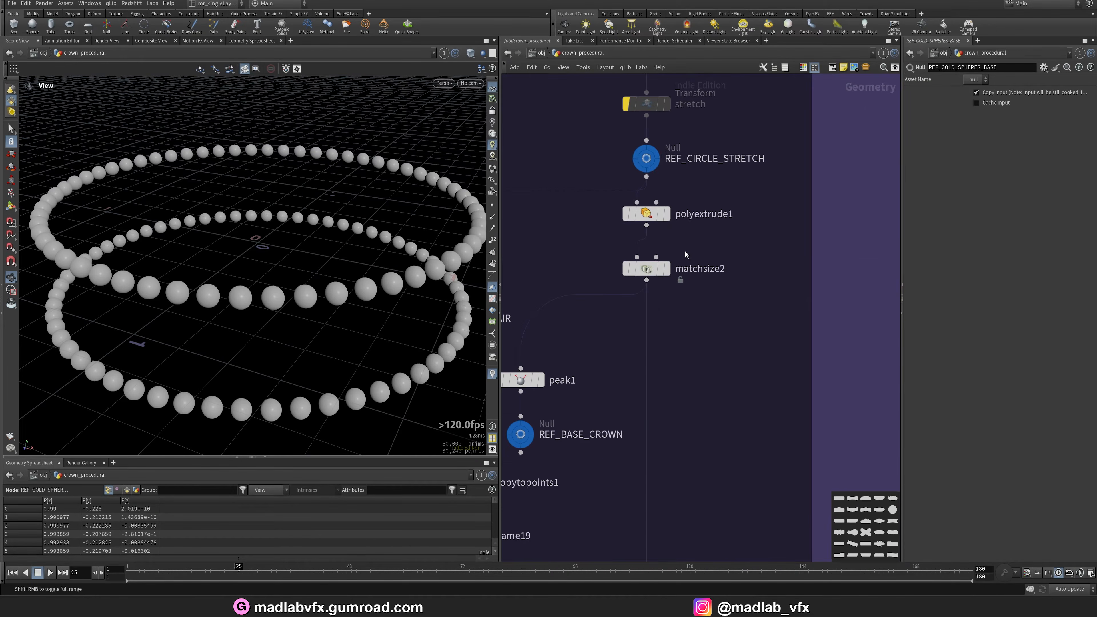
click(666, 267)
scroll(707, 434, down, 2)
middle_drag(706, 434, 739, 190)
middle_drag(680, 468, 665, 307)
scroll(664, 310, up, 2)
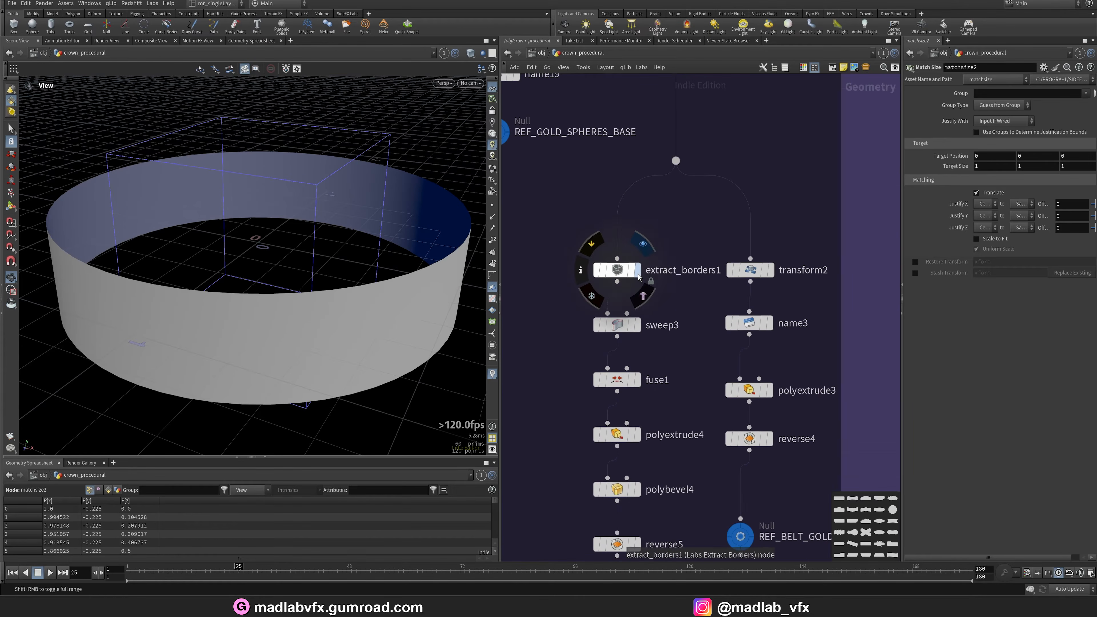
click(637, 269)
drag(311, 255, 289, 256)
Step through sweep3, fuse1, polyextrude4 and polybevel4 to inspect the border rings.
click(637, 324)
click(621, 385)
middle_drag(682, 406, 675, 322)
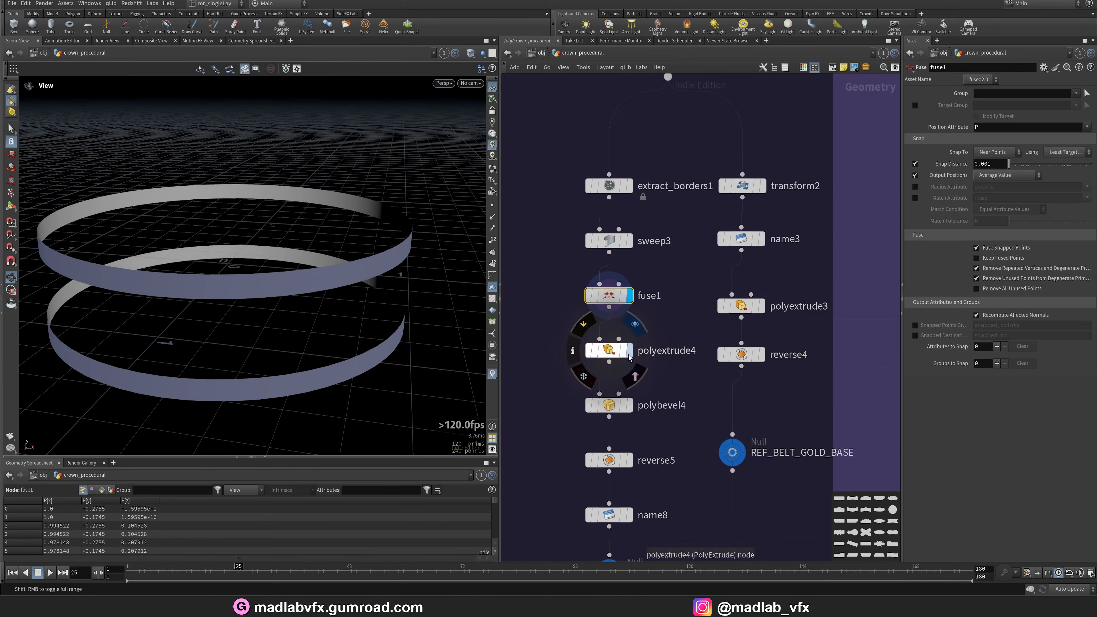
click(613, 357)
middle_drag(731, 408, 724, 379)
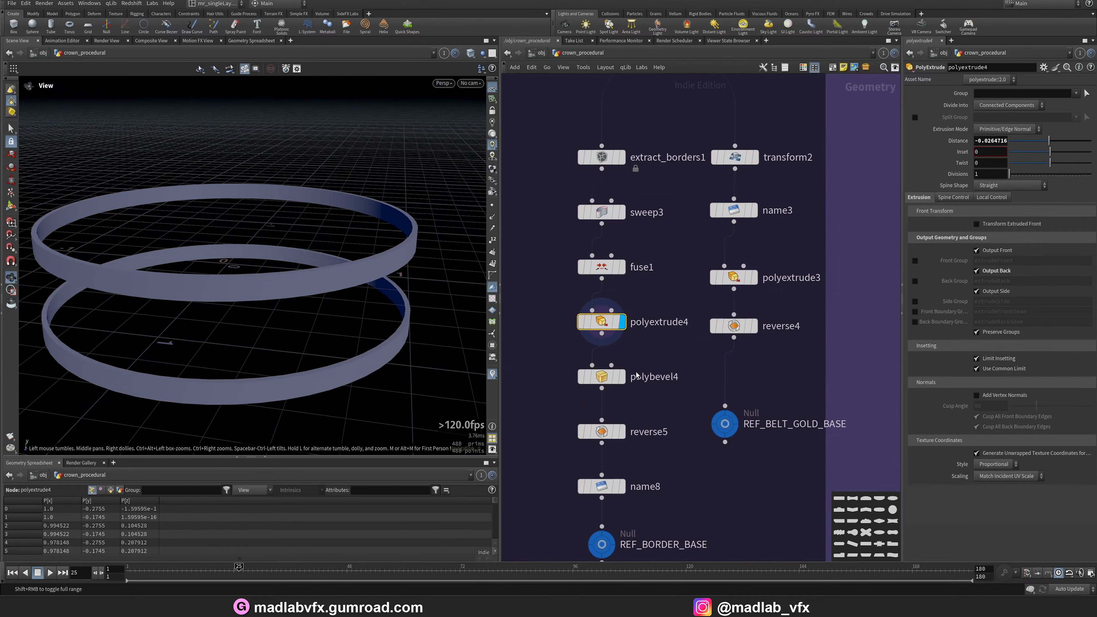
click(611, 376)
drag(336, 309, 305, 285)
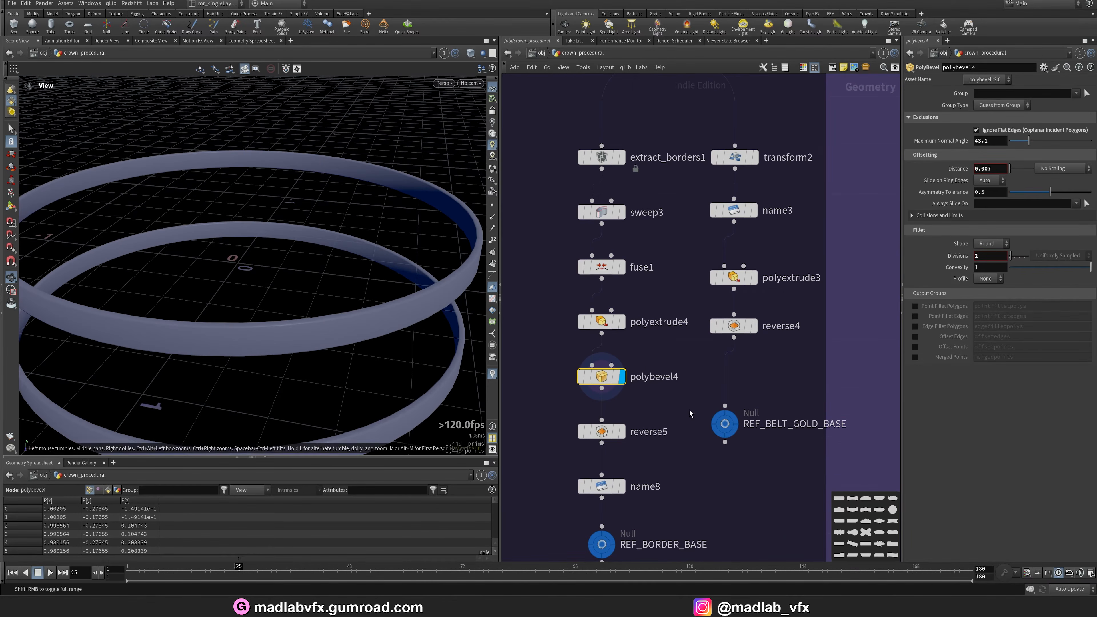
Display reverse5 and the REF_BORDER_BASE null output of the border rings.
middle_drag(638, 440, 623, 350)
click(605, 341)
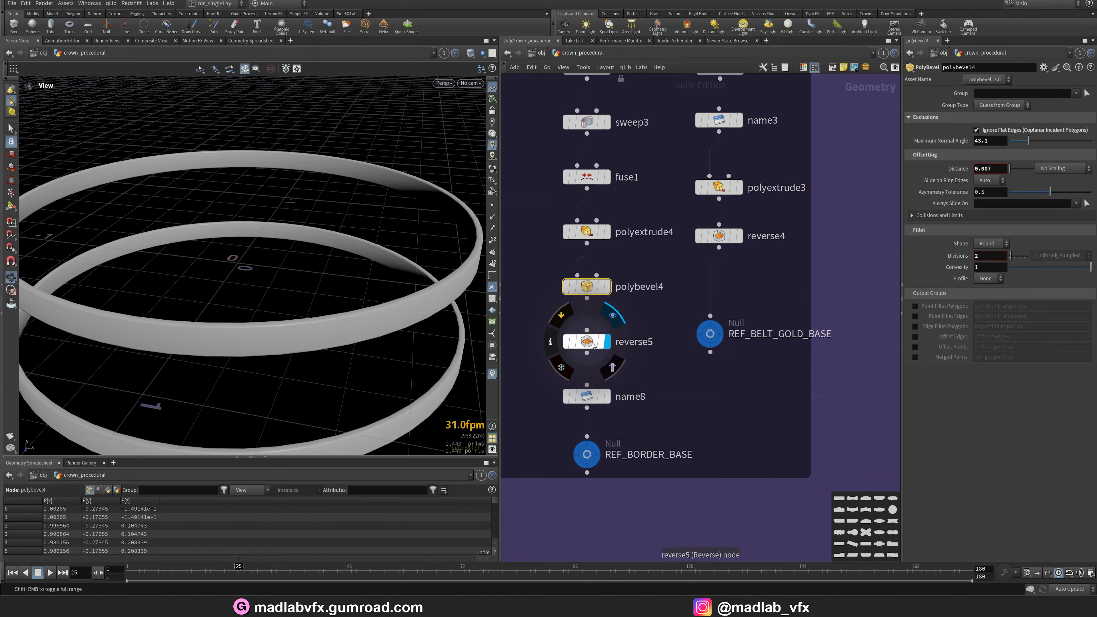
click(595, 452)
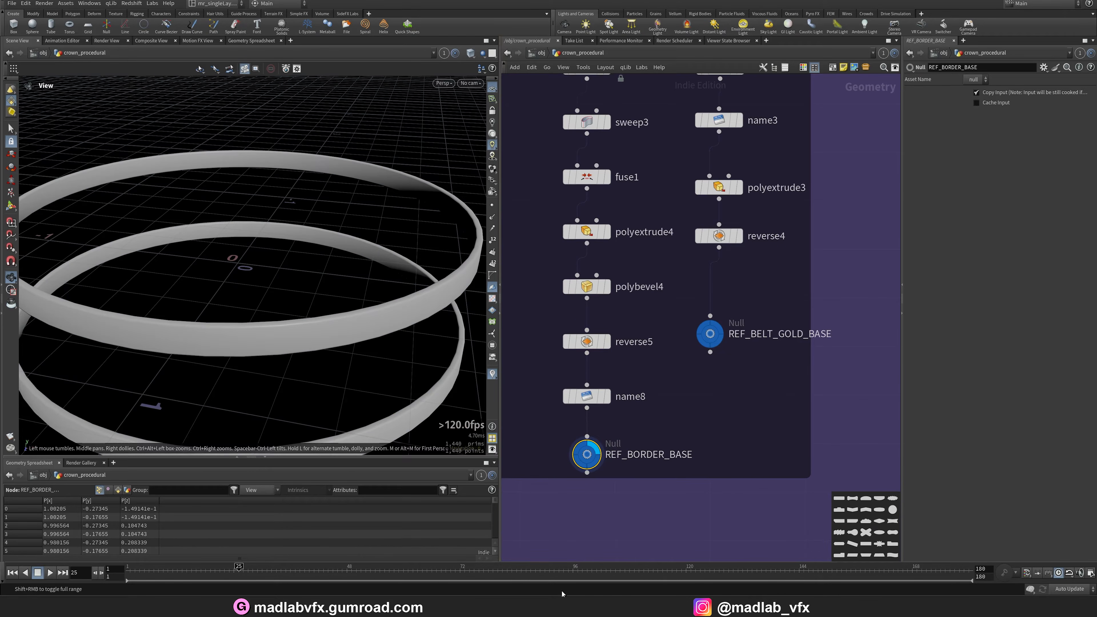
Switch to the render viewer and scrub through the crown render to examine the border bands.
key(alt+Tab)
scroll(545, 425, up, 13)
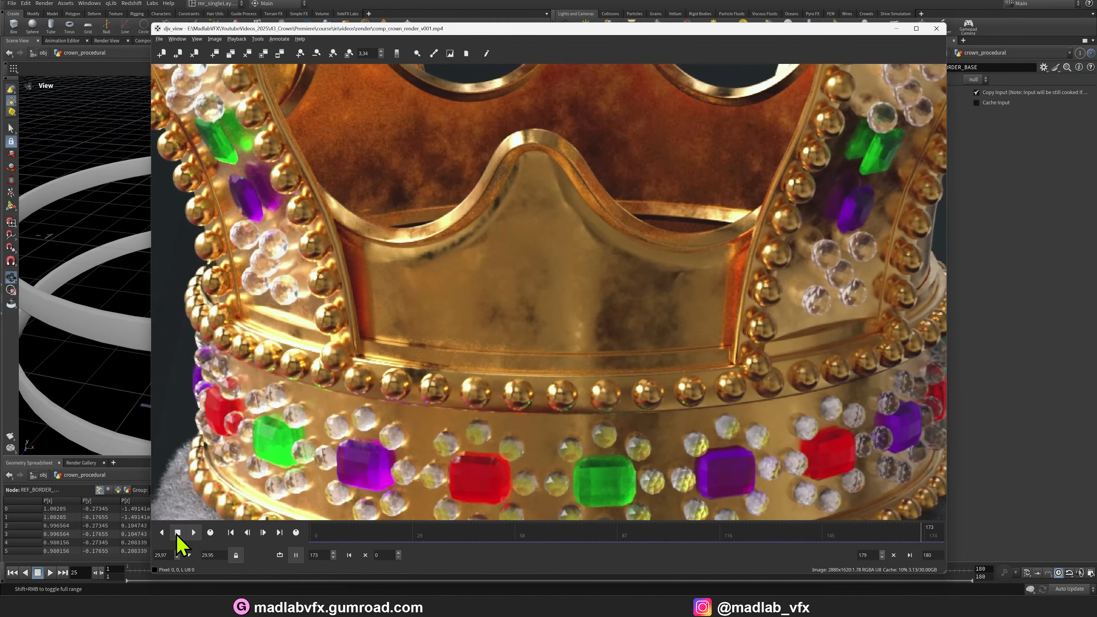
drag(545, 535, 648, 512)
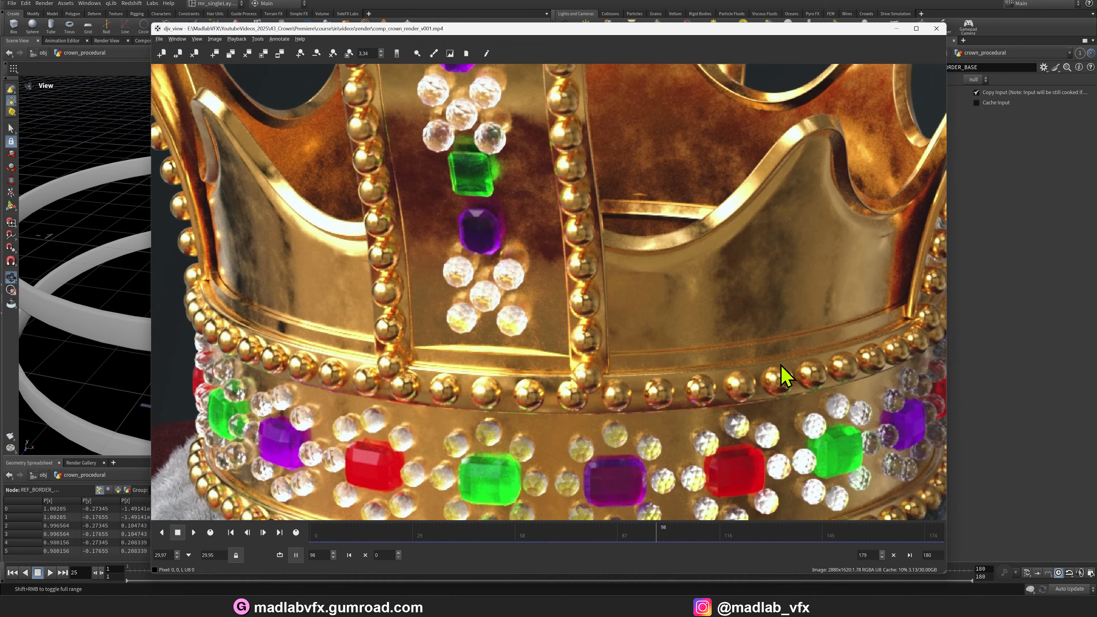
Return from the render viewer to the network and display the transform2 output of the border branch.
click(897, 29)
scroll(639, 351, down, 3)
scroll(668, 262, up, 8)
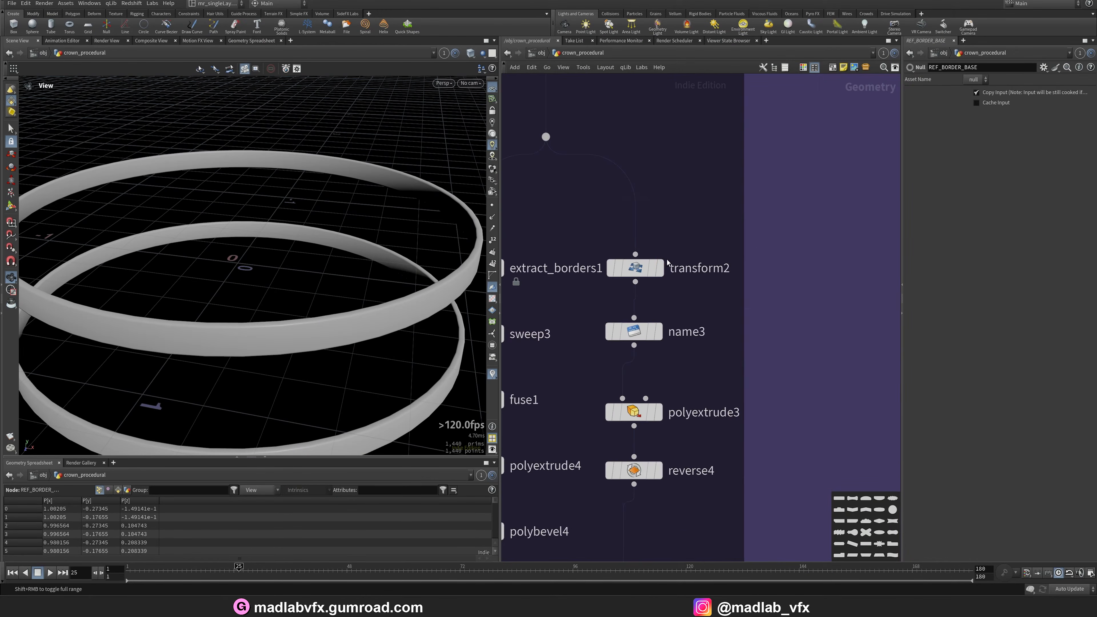
click(660, 268)
scroll(324, 284, down, 3)
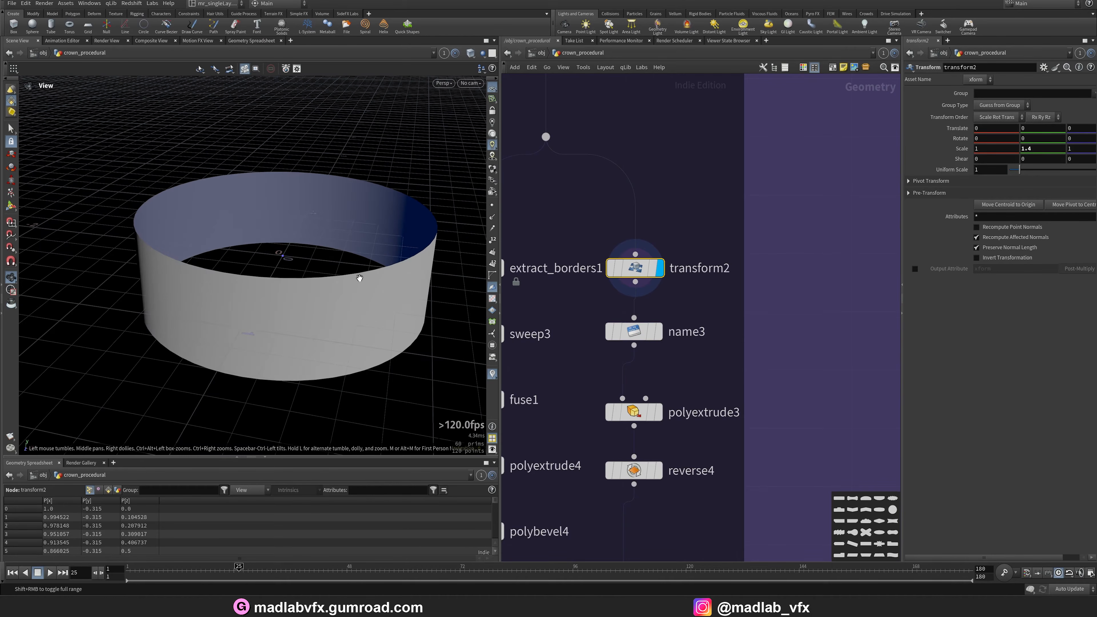
Display the polyextrude3 and reverse4 outputs to inspect the gold belt base.
middle_drag(697, 420, 687, 379)
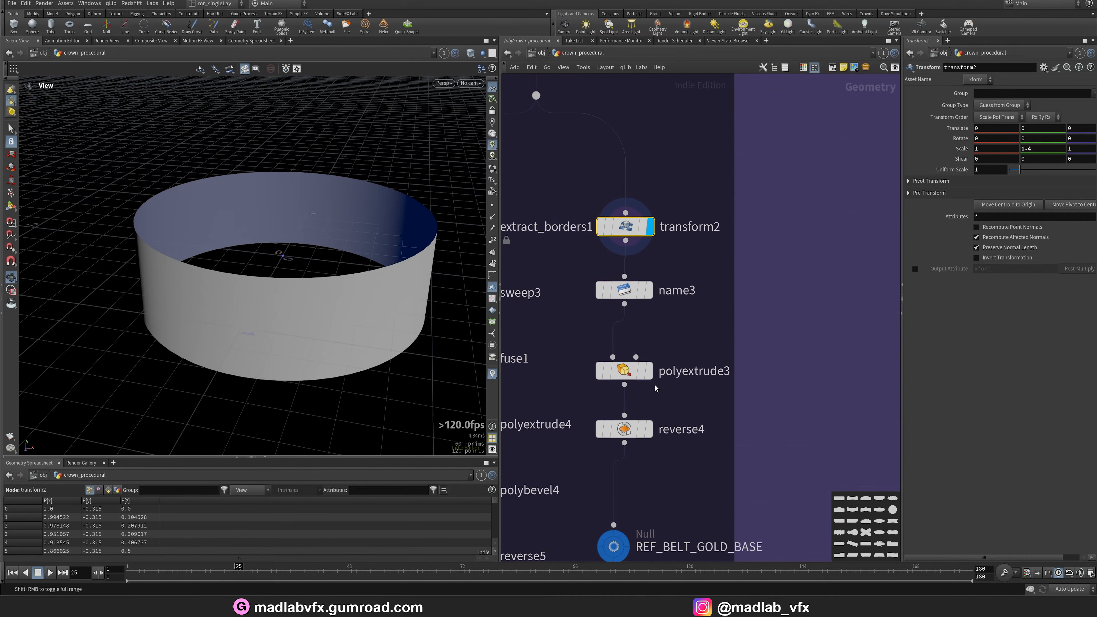
click(648, 373)
click(648, 434)
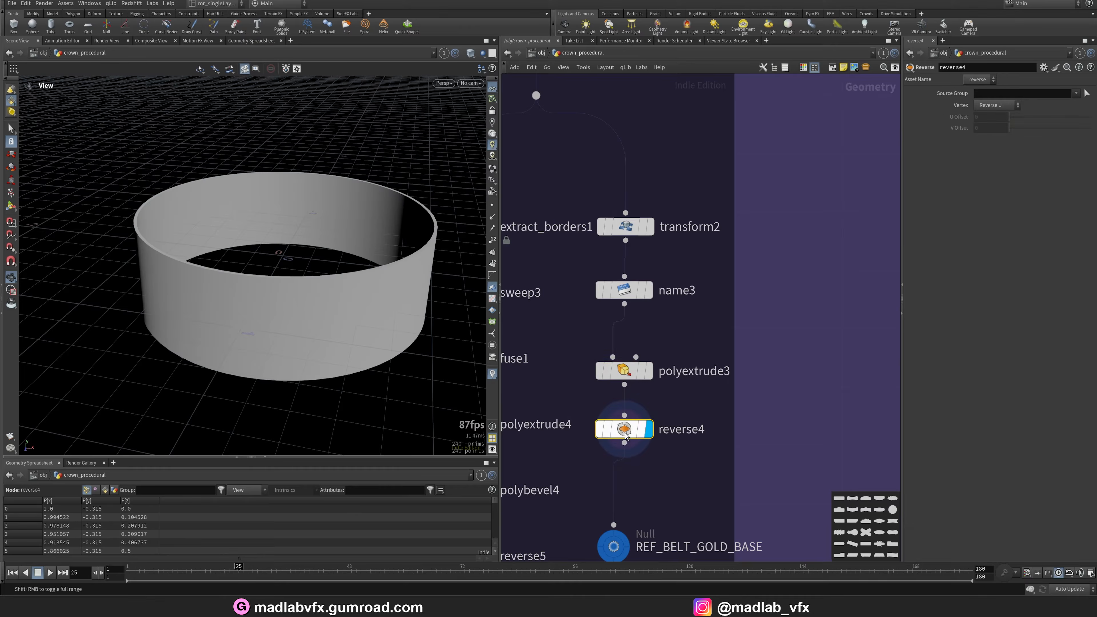
middle_drag(667, 451, 653, 339)
mouse_move(606, 433)
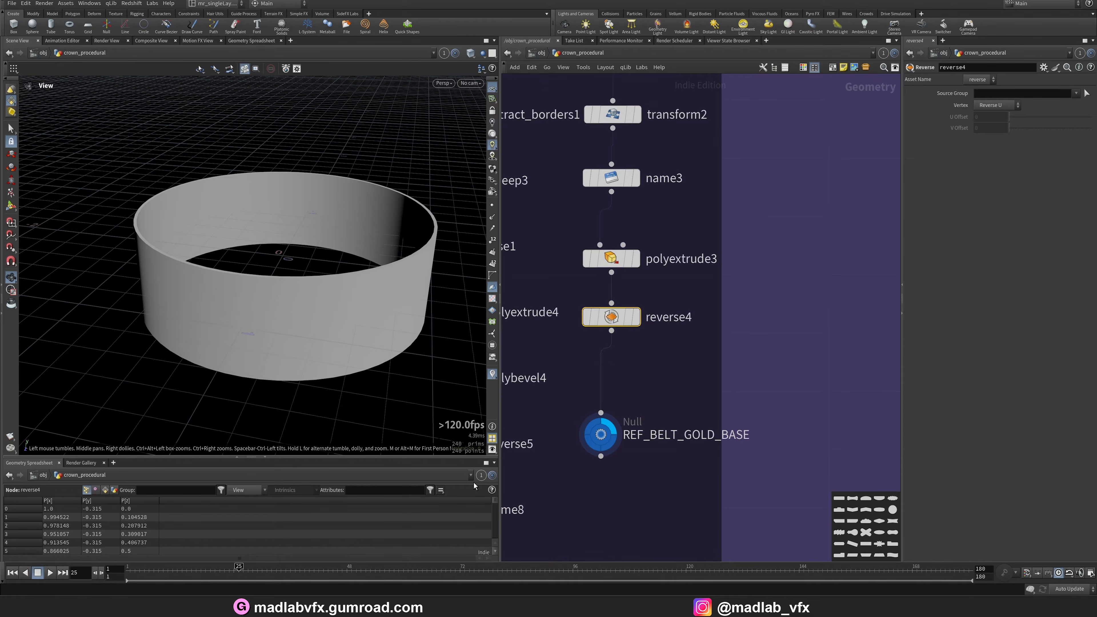
Open the render viewer and zoom into the crown's jewelled belt to compare it.
click(622, 607)
scroll(556, 450, up, 5)
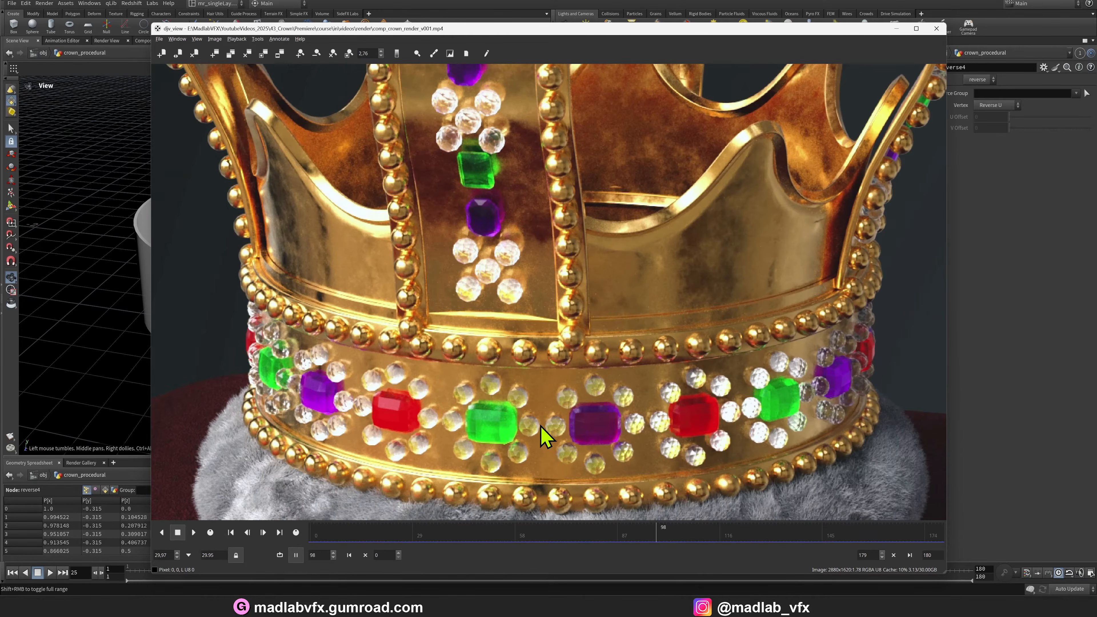
middle_drag(796, 376, 735, 322)
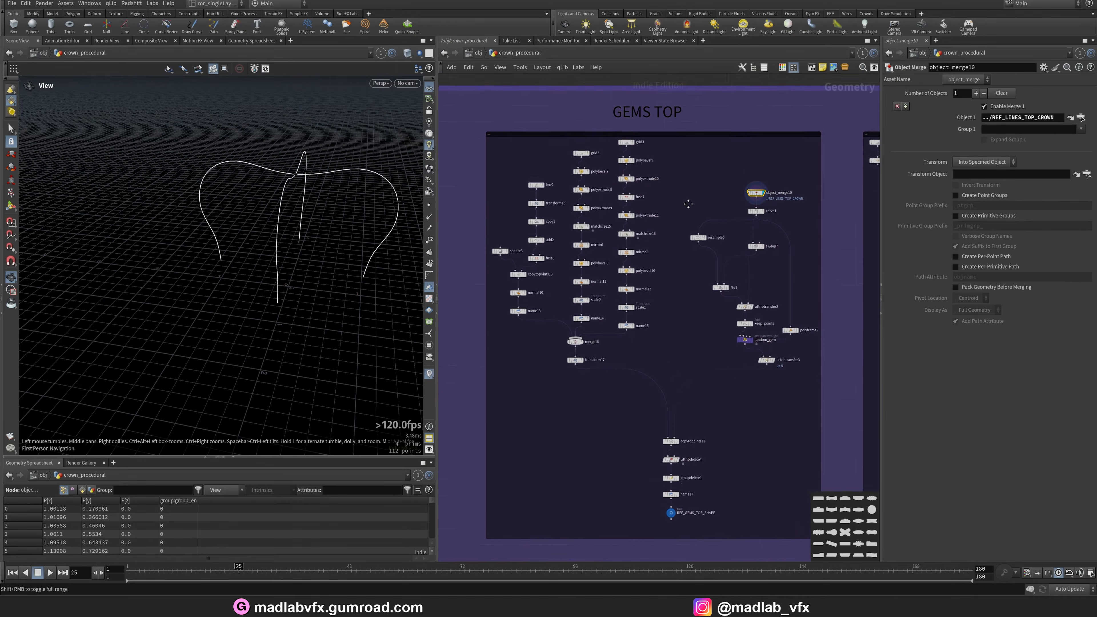
Display the REF_GEMS_TOP_SHAPE null at the end of the GEMS TOP network.
scroll(648, 410, up, 5)
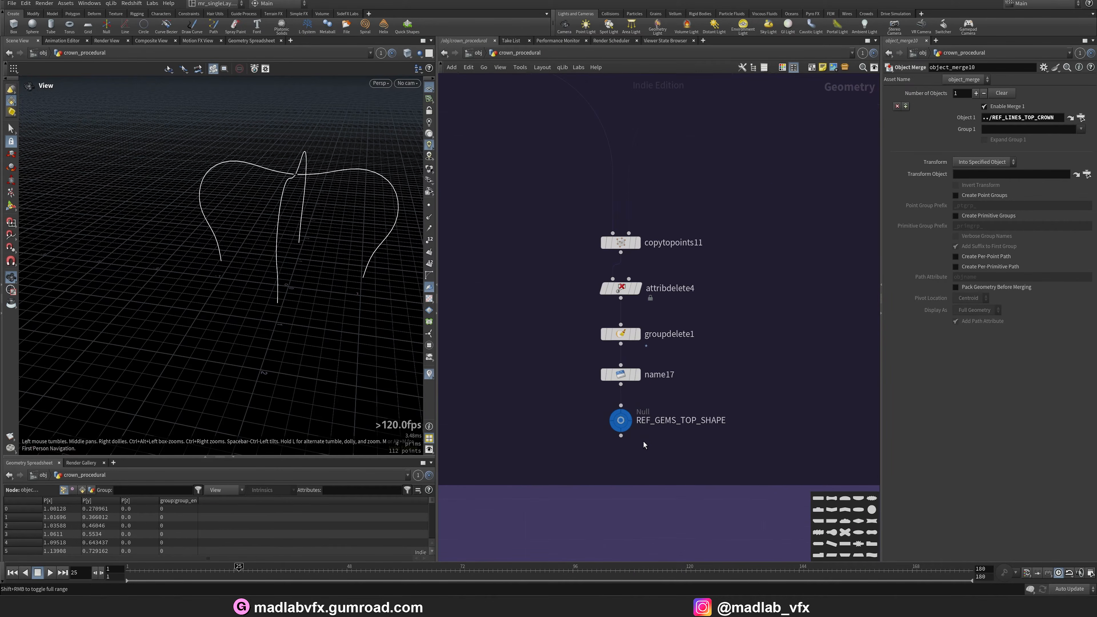
click(626, 417)
scroll(691, 360, down, 7)
middle_drag(696, 355, 577, 360)
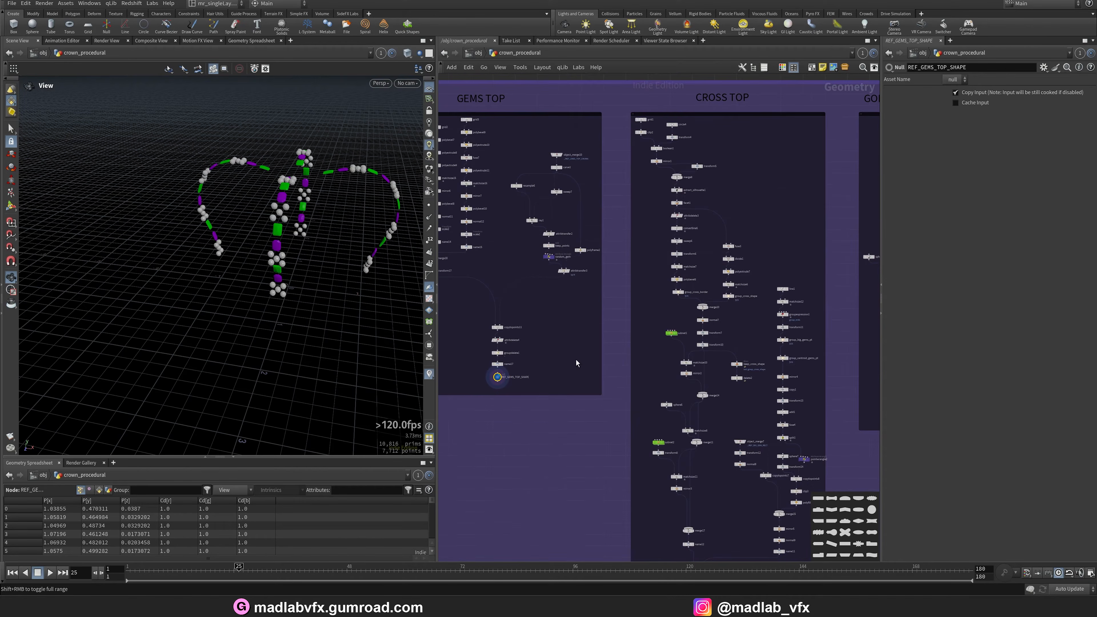
Open the render viewer and examine the arches, orb and cross at the top of the crown.
mouse_move(787, 606)
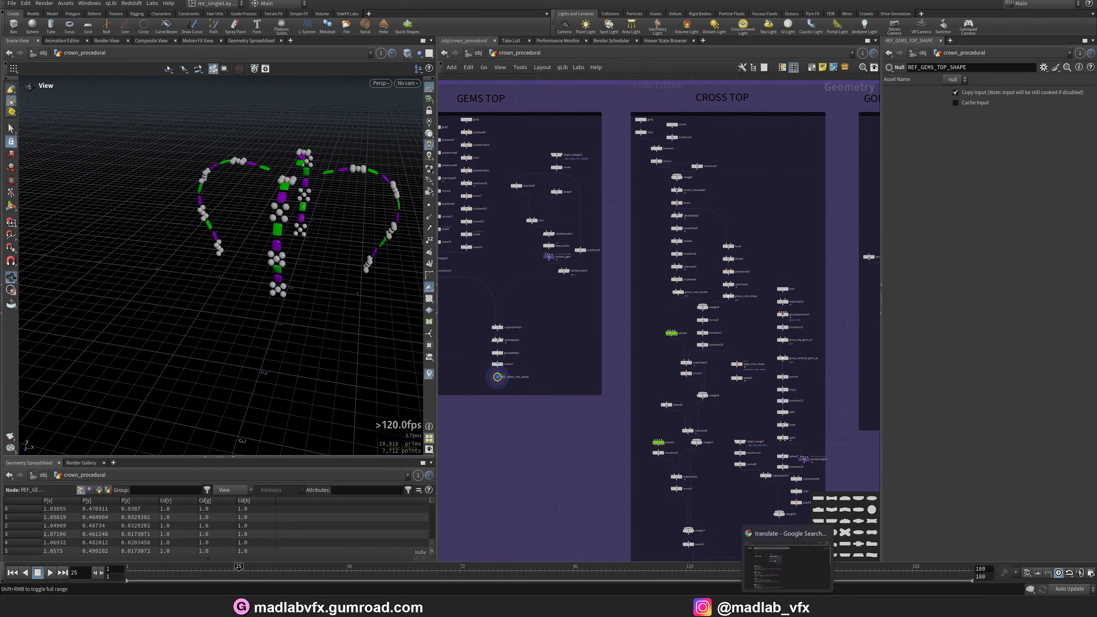
click(586, 605)
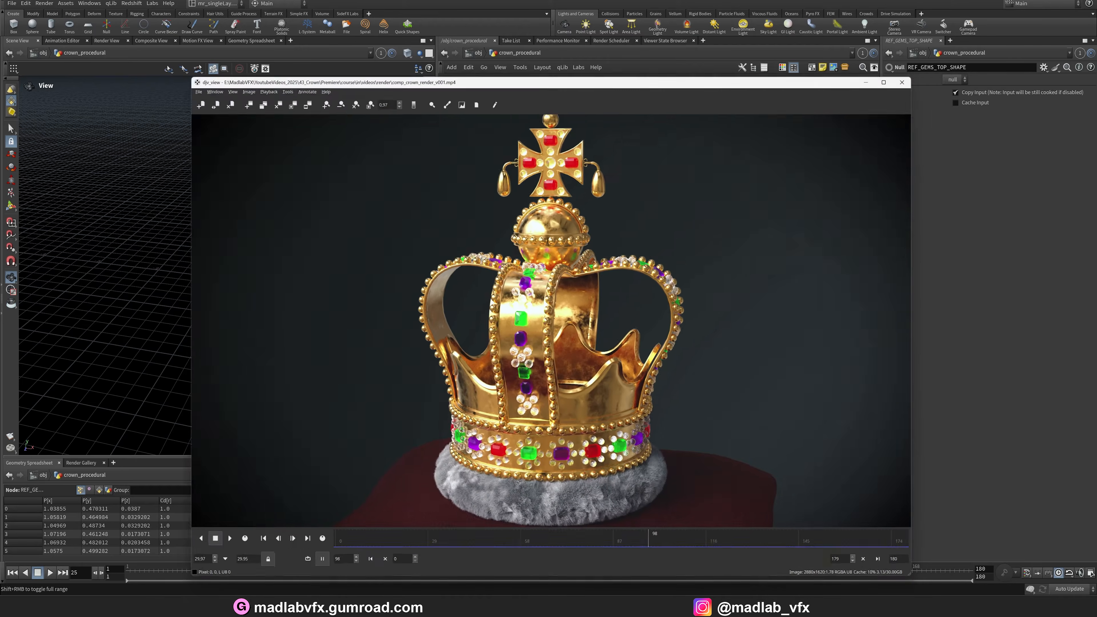
scroll(502, 286, up, 1)
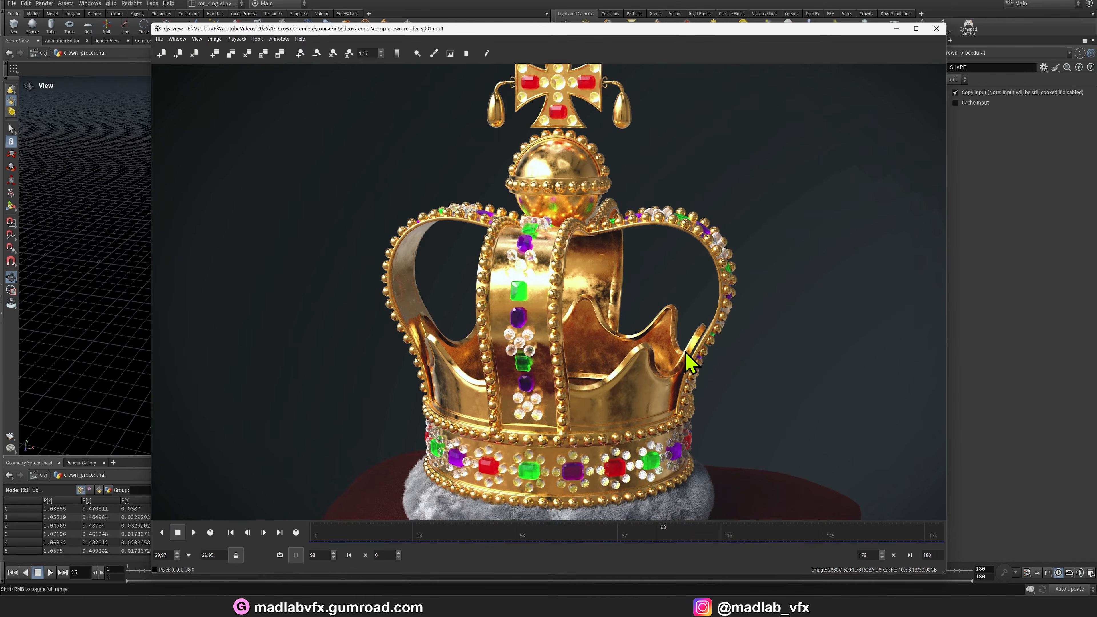
scroll(480, 302, up, 2)
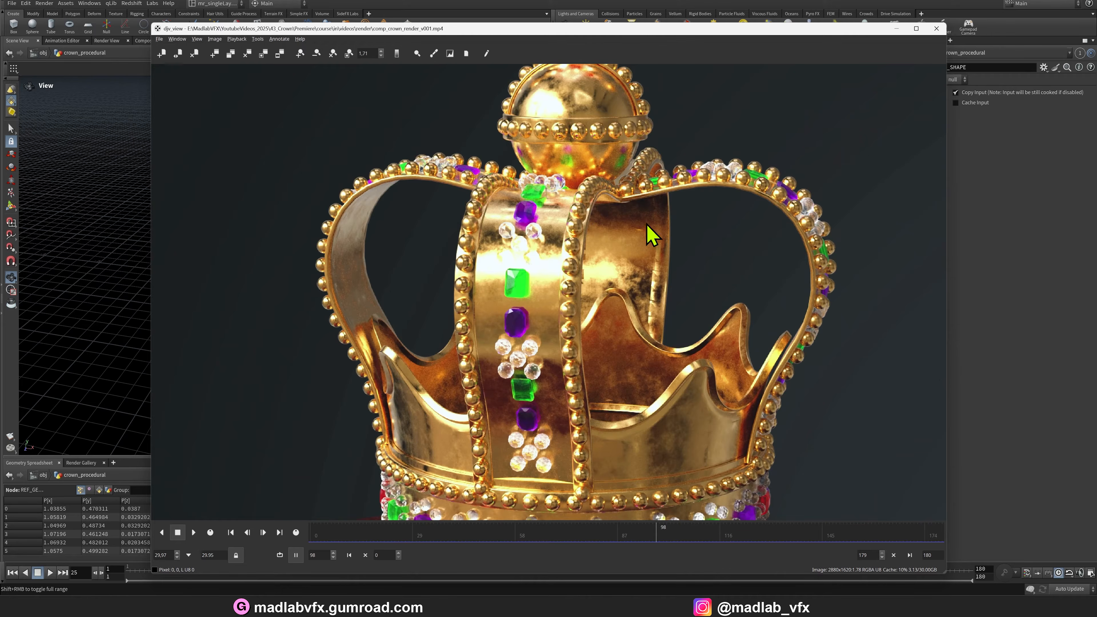
scroll(612, 250, down, 1)
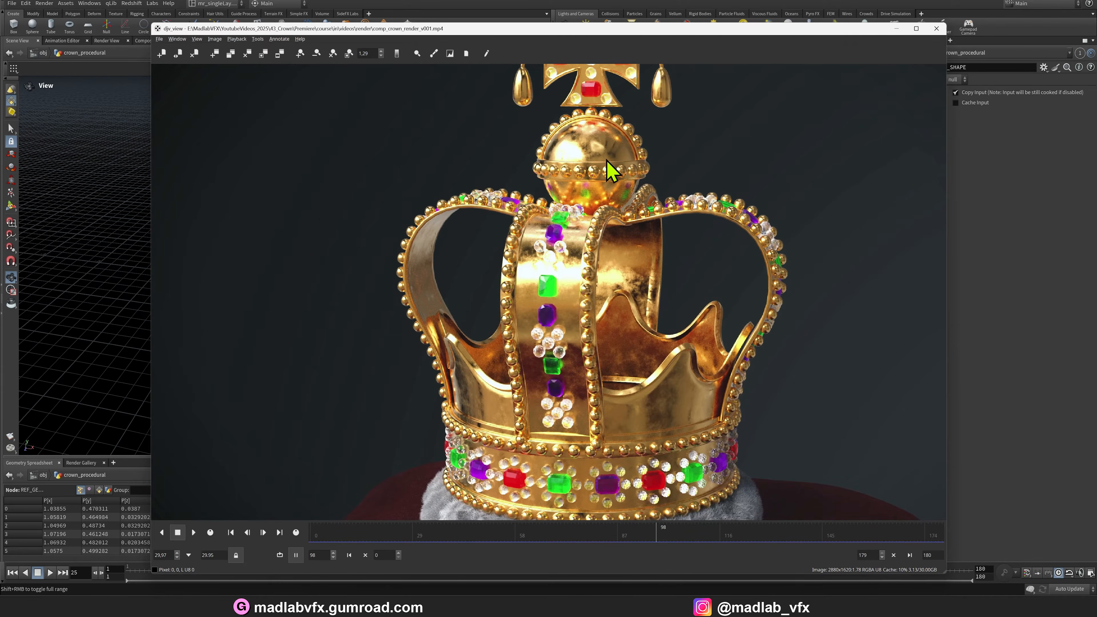
middle_drag(607, 161, 541, 228)
middle_drag(553, 266, 609, 279)
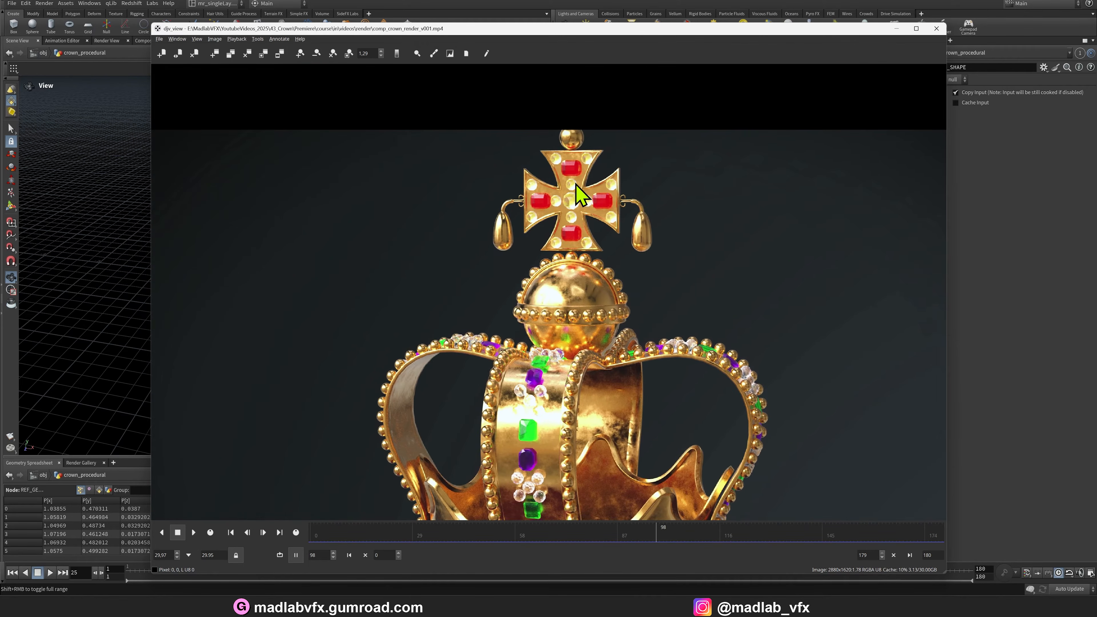
click(897, 29)
Move to the CROSS TOP network, display REF_CROSS_TOP and orbit around the cross in the viewport.
scroll(669, 246, up, 5)
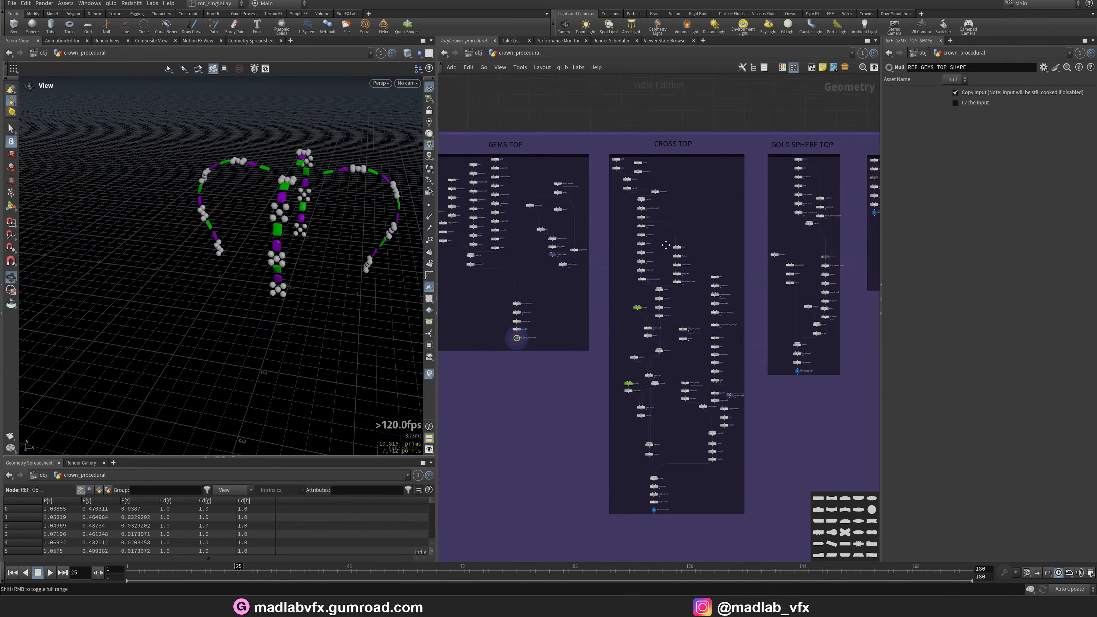
middle_drag(669, 247, 614, 82)
middle_drag(634, 531, 647, 76)
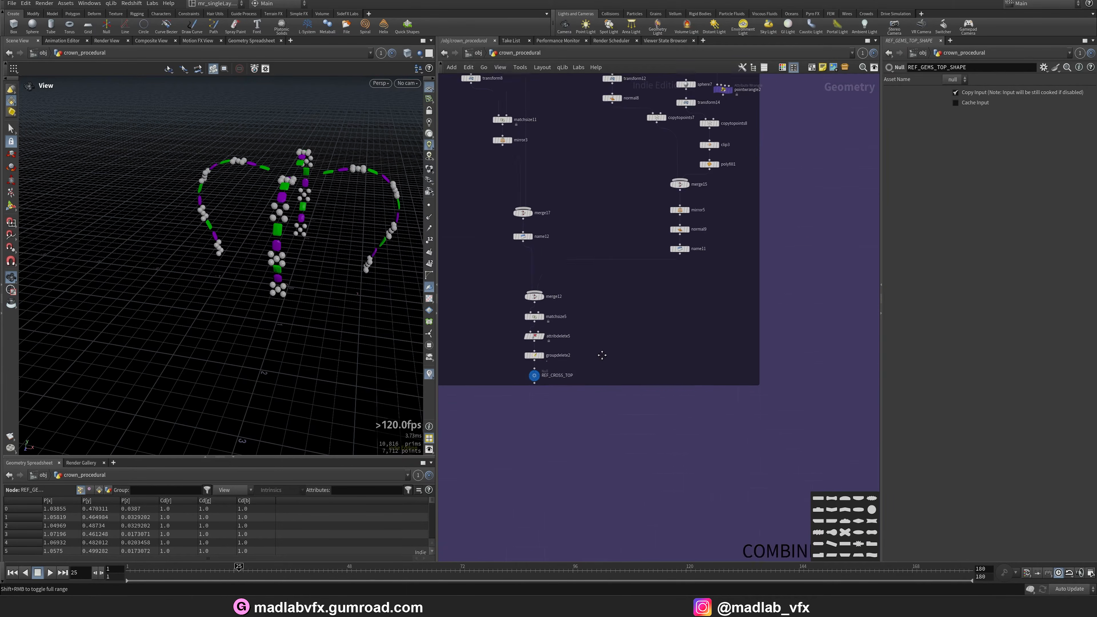
scroll(529, 406, up, 5)
click(561, 294)
click(561, 296)
drag(389, 286, 237, 282)
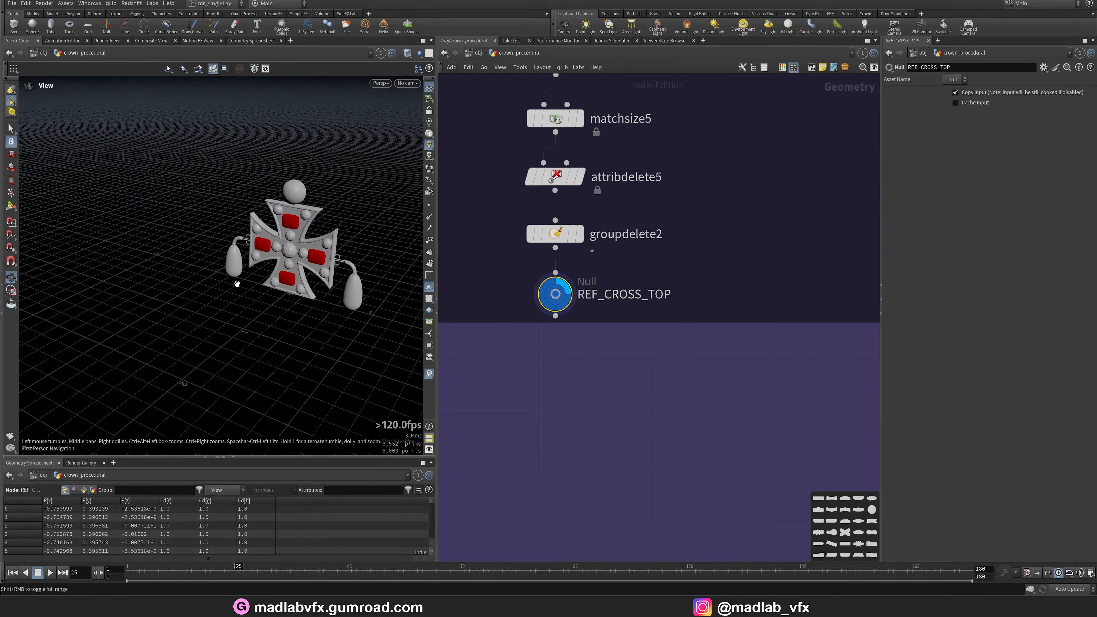
right_drag(237, 281, 376, 250)
drag(375, 251, 224, 270)
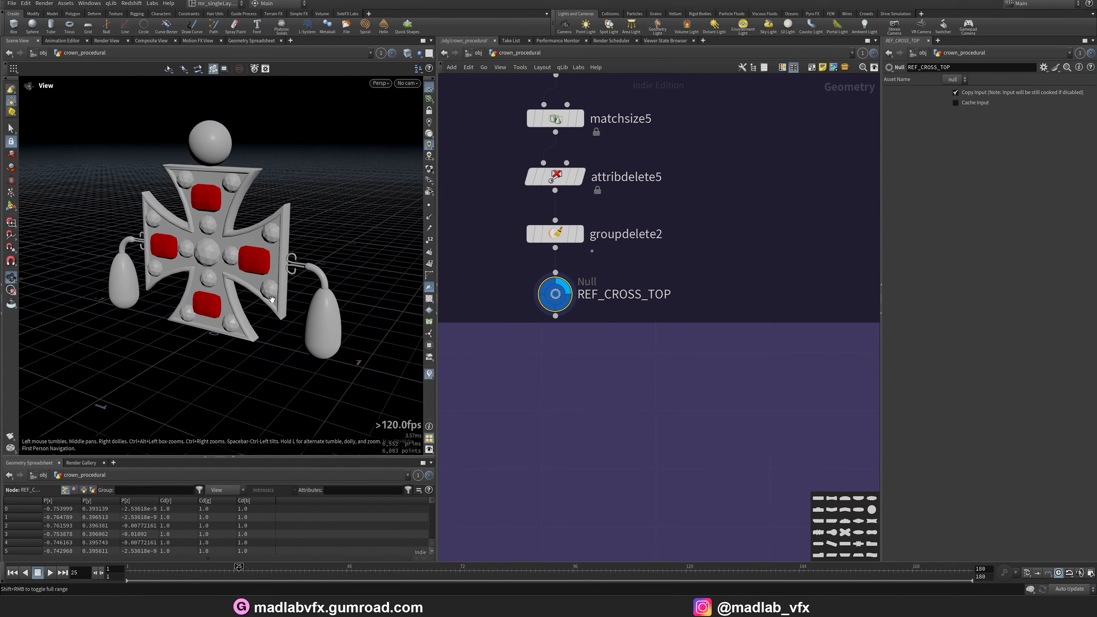
Navigate to the start of the CROSS TOP branch and display the grid1 output.
scroll(605, 208, down, 5)
middle_drag(601, 262, 593, 490)
scroll(648, 113, down, 1)
middle_drag(644, 108, 631, 455)
middle_drag(578, 182, 589, 353)
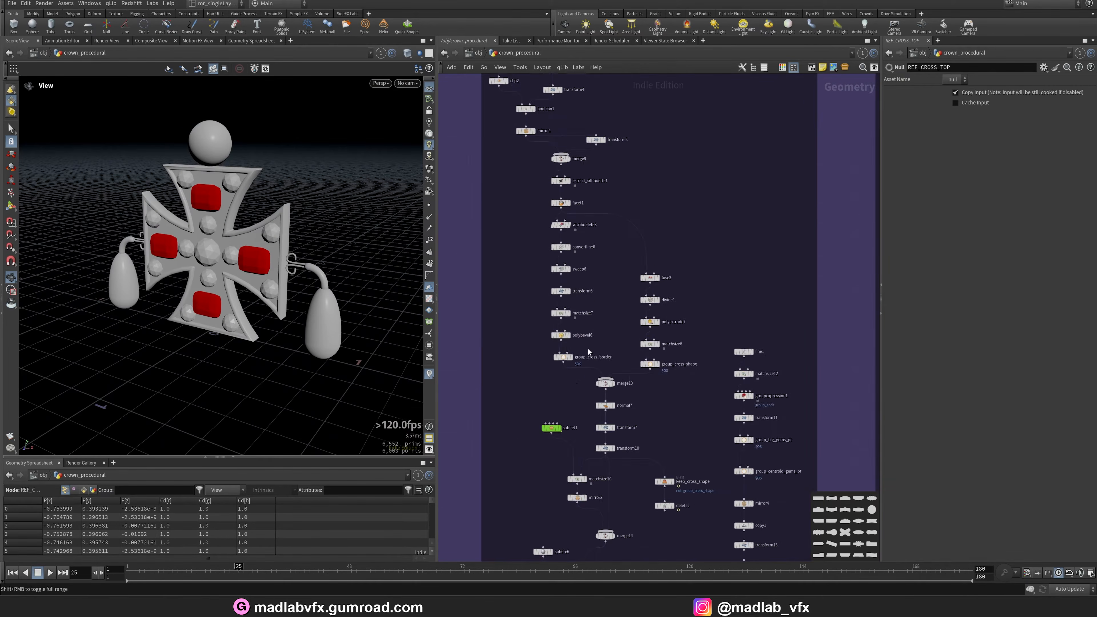
scroll(605, 229, up, 4)
middle_drag(605, 230, 715, 372)
middle_drag(727, 217, 755, 408)
scroll(543, 269, up, 2)
click(533, 226)
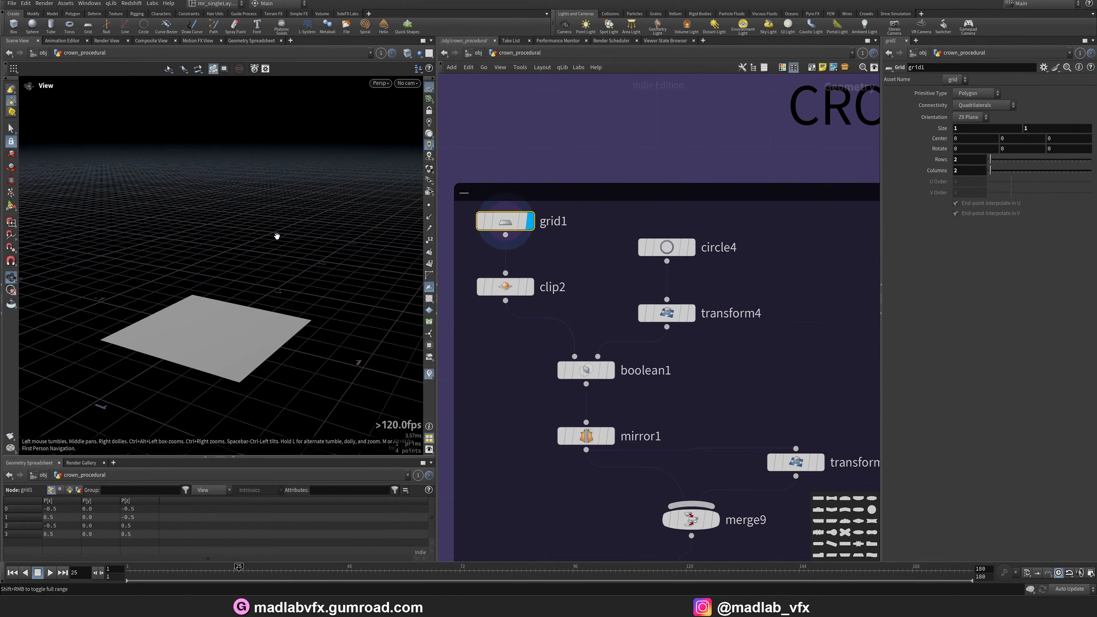
drag(276, 238, 224, 285)
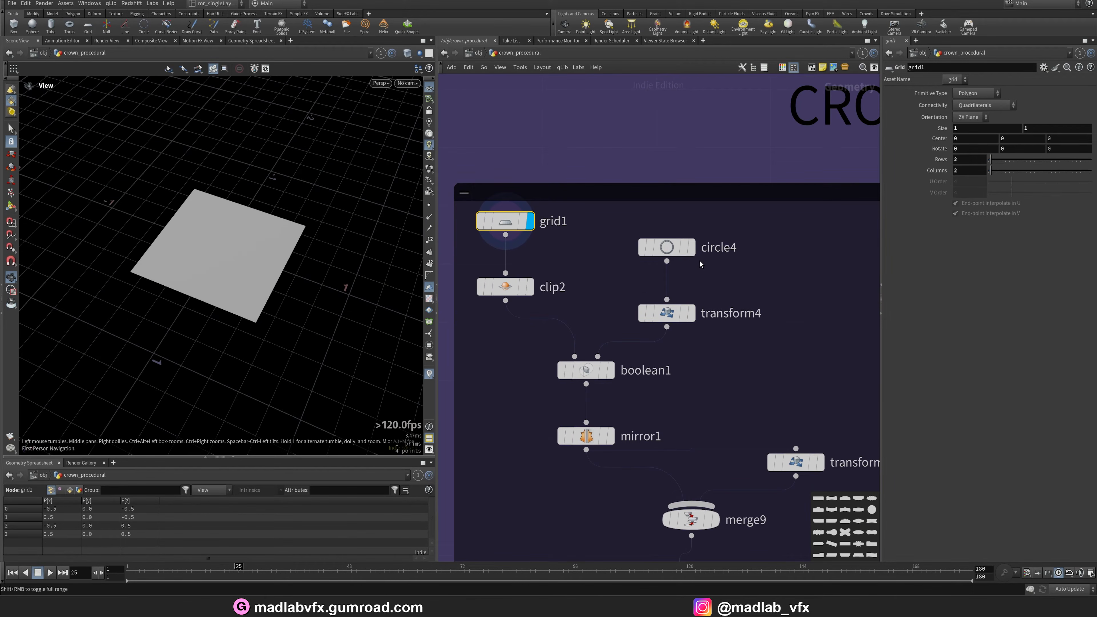
Step through circle4, clip2, transform4 and boolean1 outputs, viewing the cut shape in wireframe.
click(690, 247)
drag(262, 223, 336, 262)
click(529, 287)
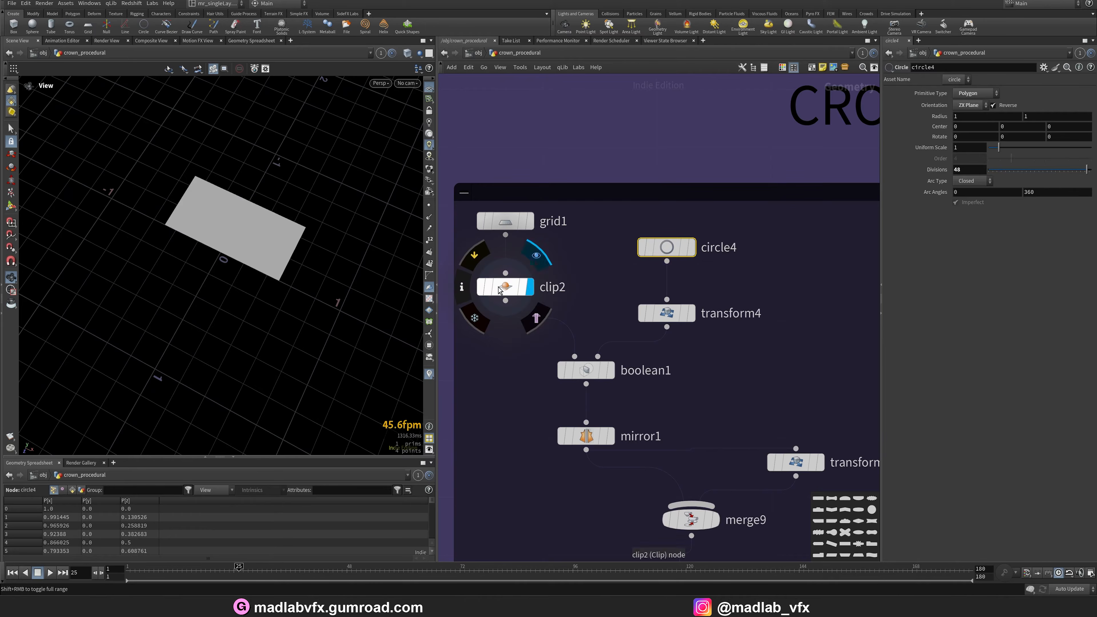
drag(259, 229, 228, 251)
click(691, 312)
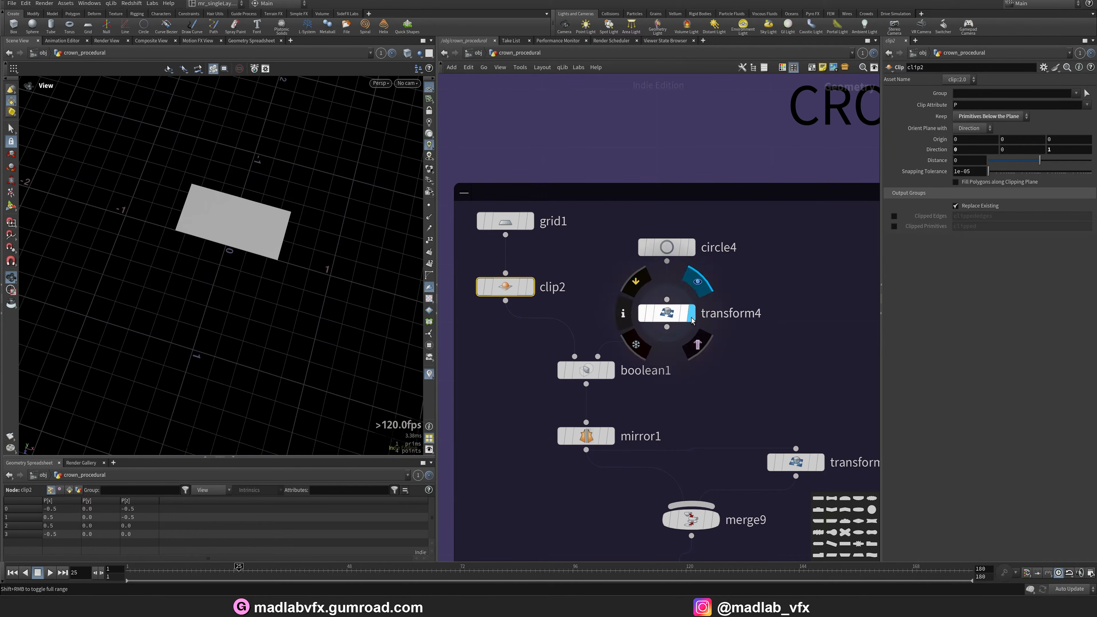
click(610, 370)
mouse_move(267, 259)
mouse_down()
mouse_move(279, 274)
mouse_move(234, 257)
mouse_move(247, 254)
mouse_move(251, 266)
mouse_up()
key(w)
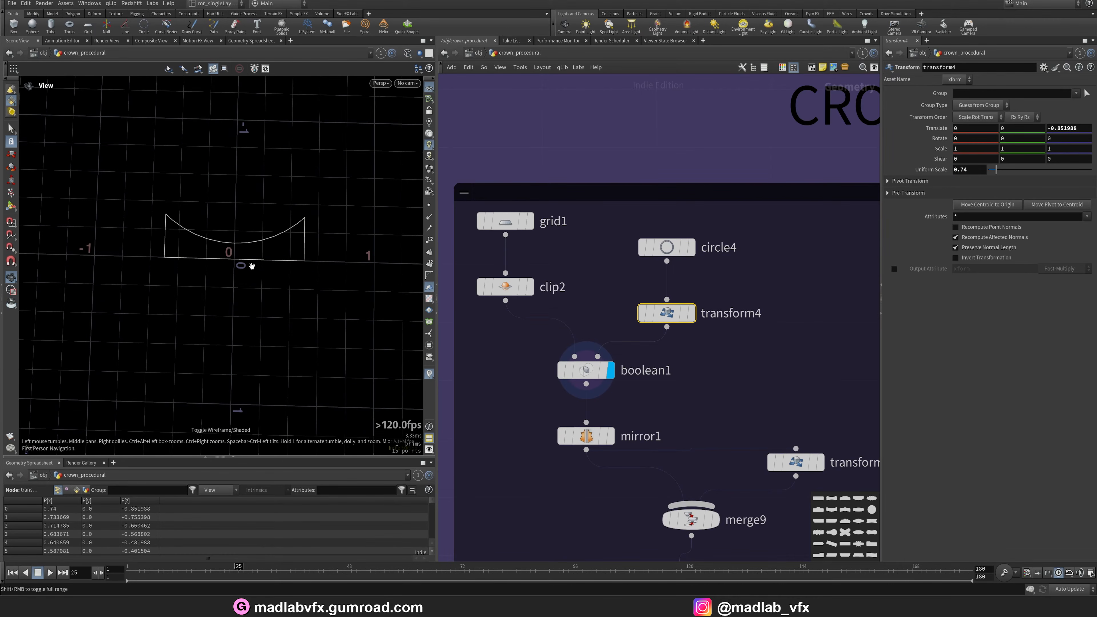
Display the mirror1, transform5 and merge9 outputs to see the cross outline form.
click(613, 438)
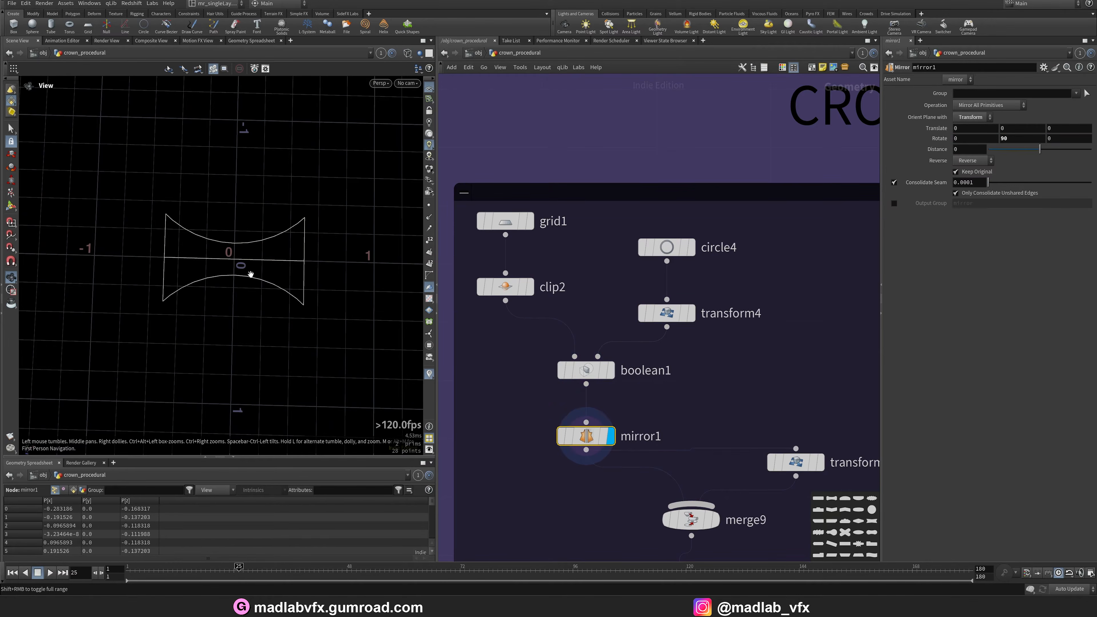
key(w)
middle_drag(845, 491, 717, 344)
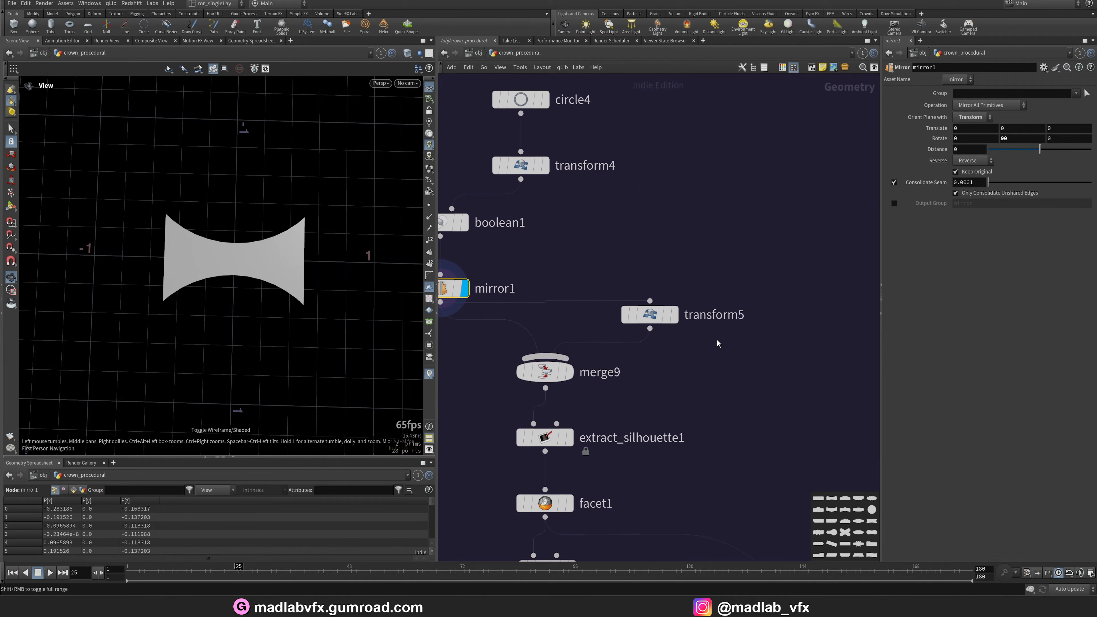
click(673, 314)
click(622, 314)
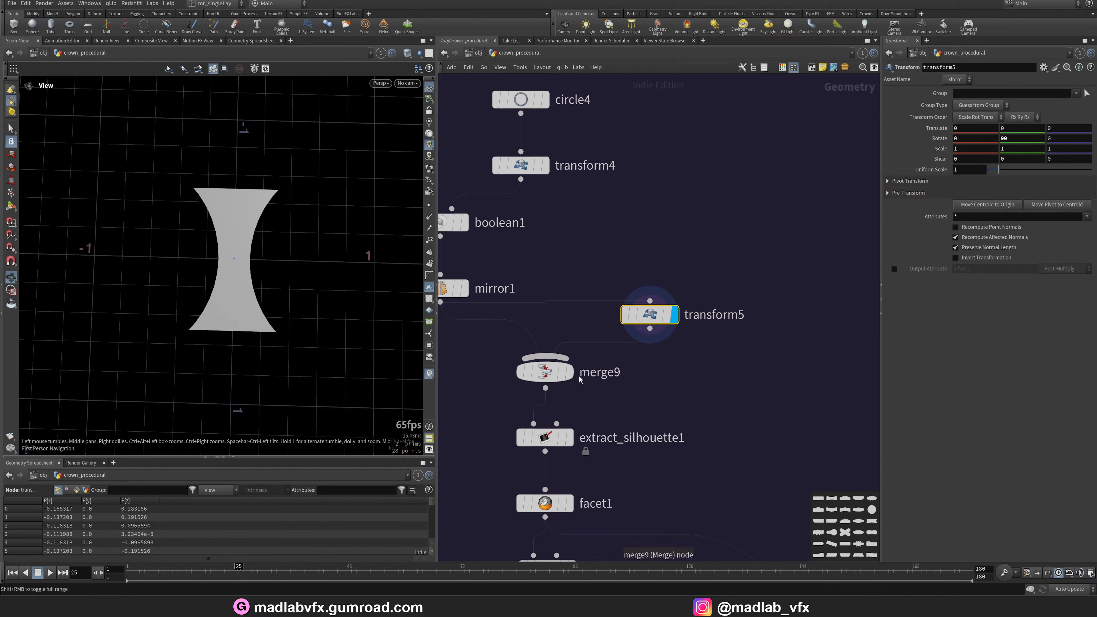
click(569, 373)
click(545, 372)
key(w)
key(w)
drag(236, 251, 238, 245)
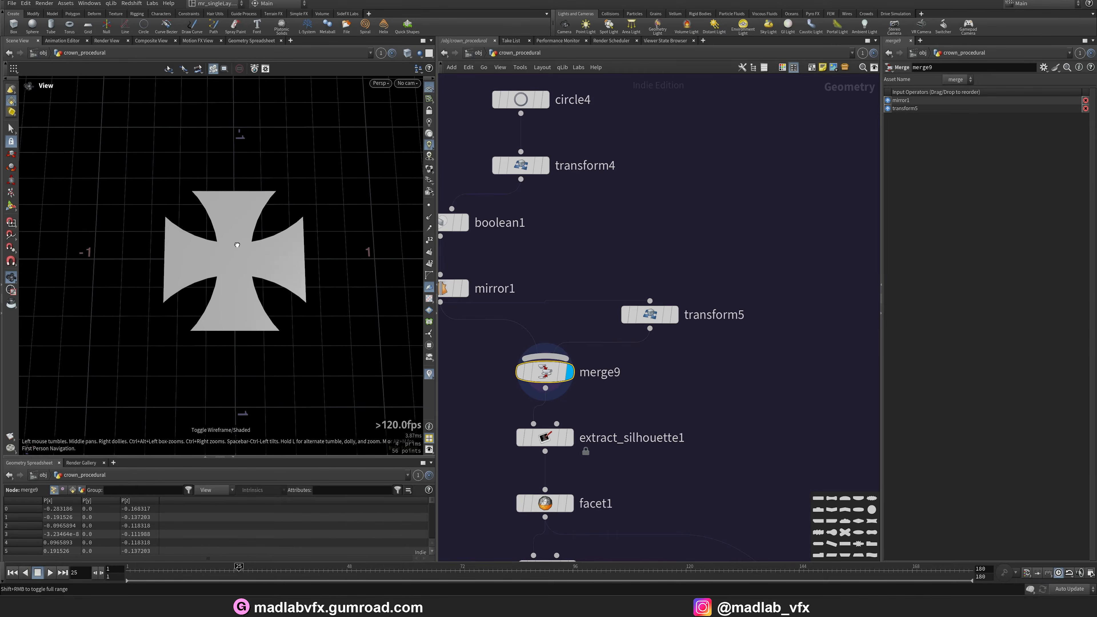
Display the extract_silhouette1, facet1 and attribdelete3 outputs of the cross branch.
click(570, 437)
click(545, 437)
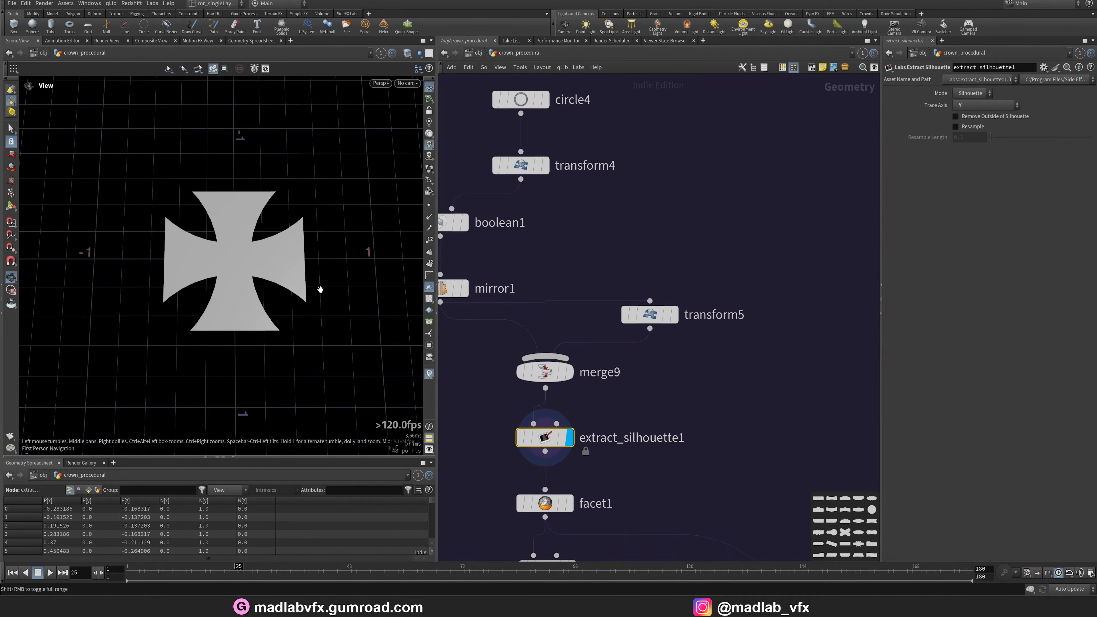
key(w)
key(w)
mouse_move(578, 498)
middle_down()
mouse_move(613, 362)
mouse_move(613, 294)
mouse_move(587, 210)
middle_up()
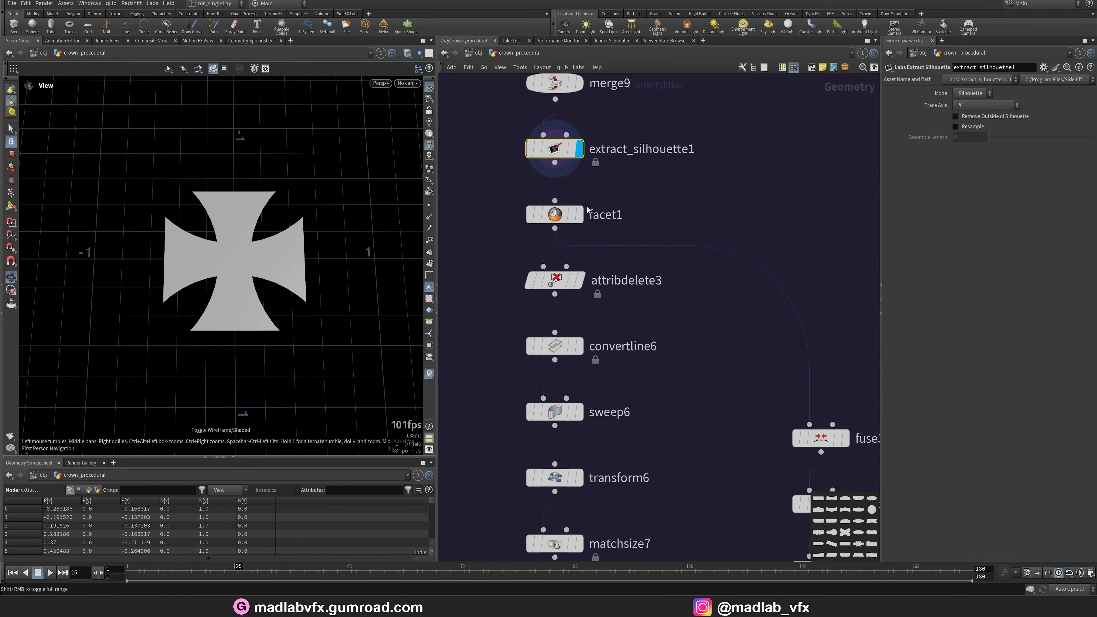
click(545, 214)
click(578, 280)
click(545, 280)
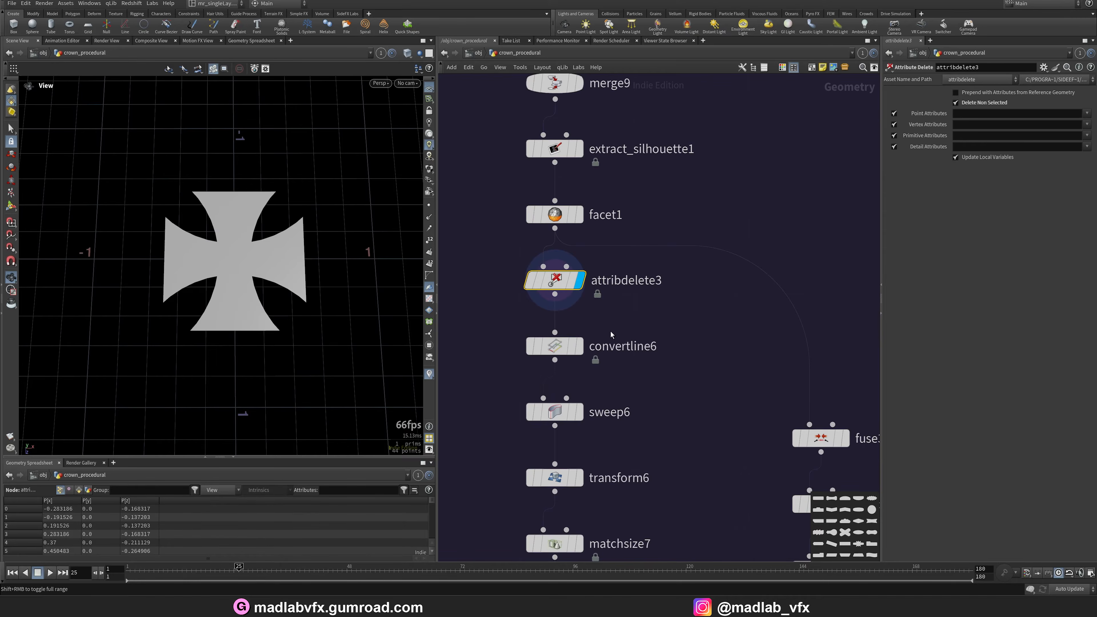
Display convertline6 and sweep6 outputs, toggling wireframe and orbiting to inspect the swept cross border.
click(579, 348)
click(545, 346)
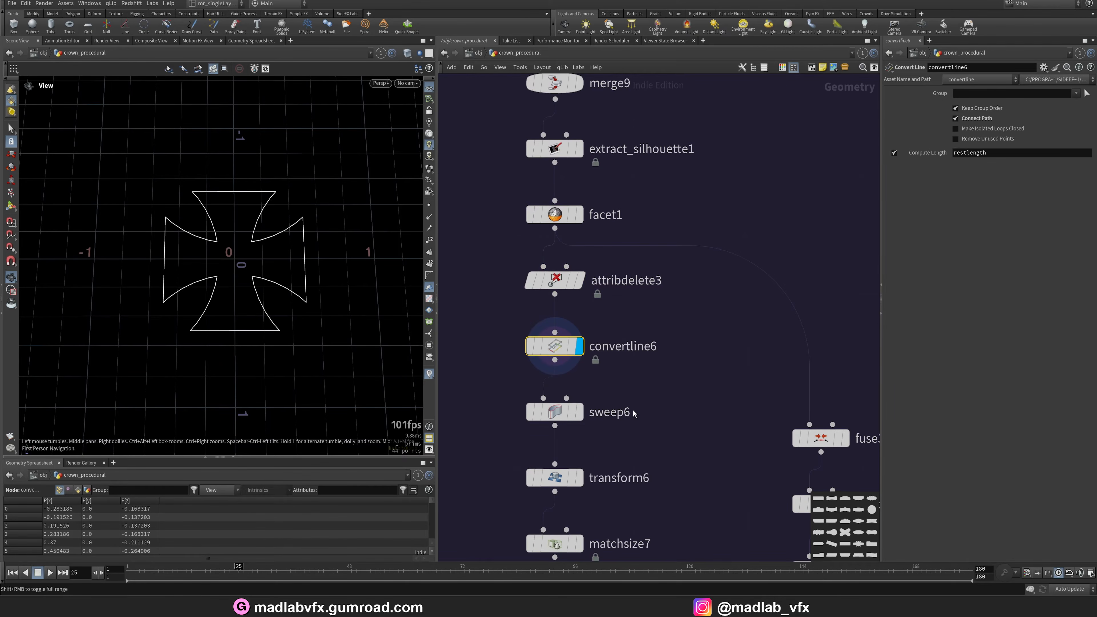
middle_drag(633, 414, 648, 305)
click(592, 302)
click(561, 303)
key(w)
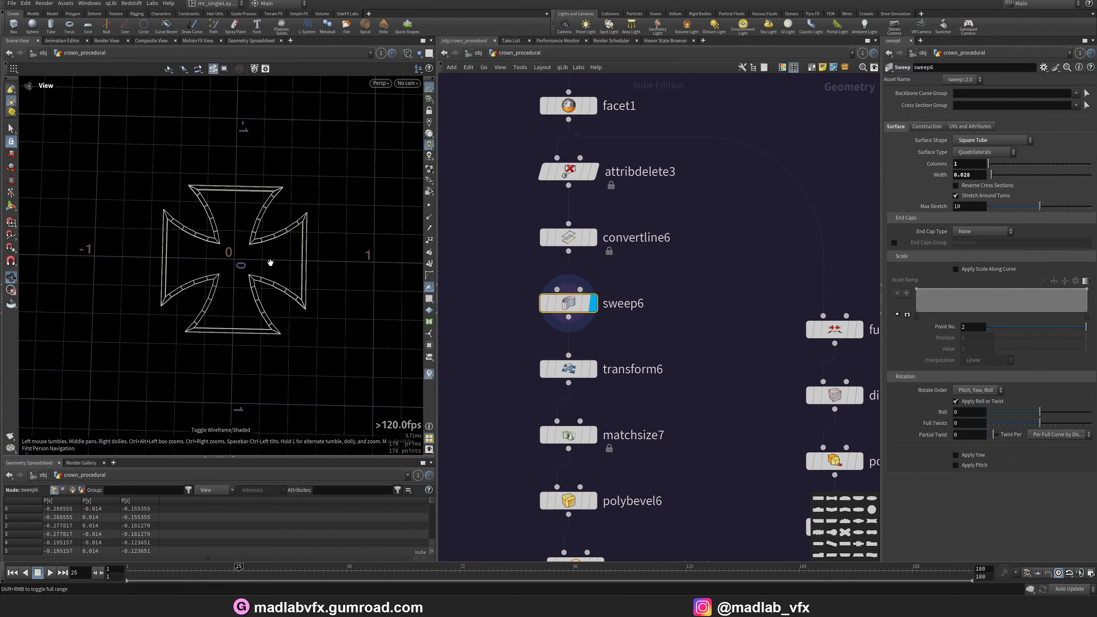
right_drag(243, 267, 367, 296)
key(w)
mouse_move(252, 279)
mouse_down()
mouse_move(282, 230)
mouse_move(282, 203)
mouse_move(253, 263)
mouse_up()
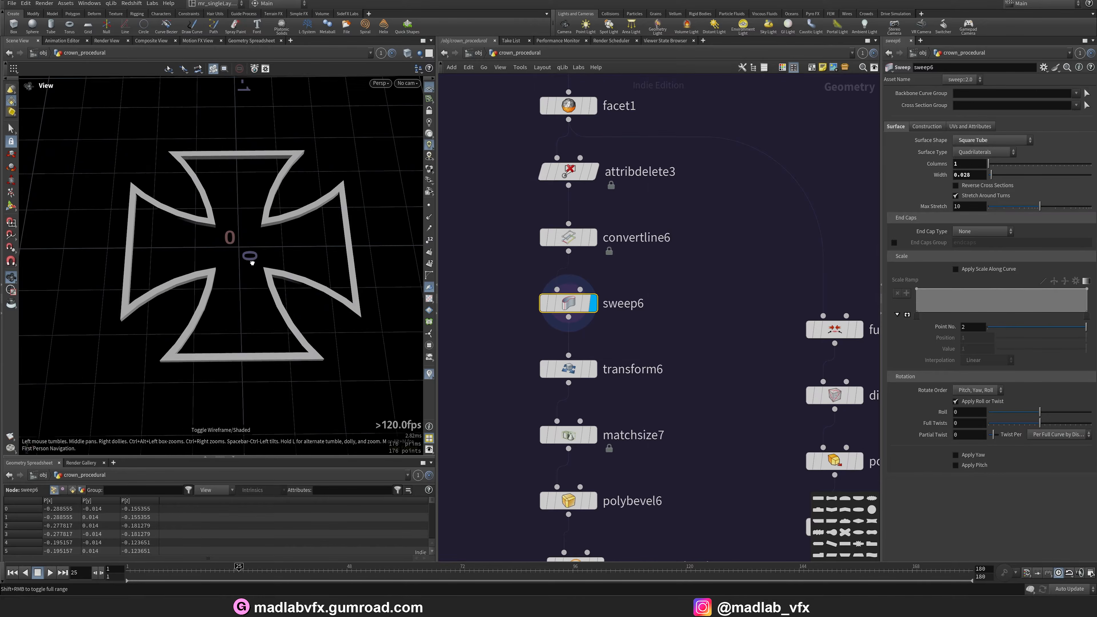
Display the group_cross_border output and orbit around the swept cross border.
middle_drag(608, 389, 616, 281)
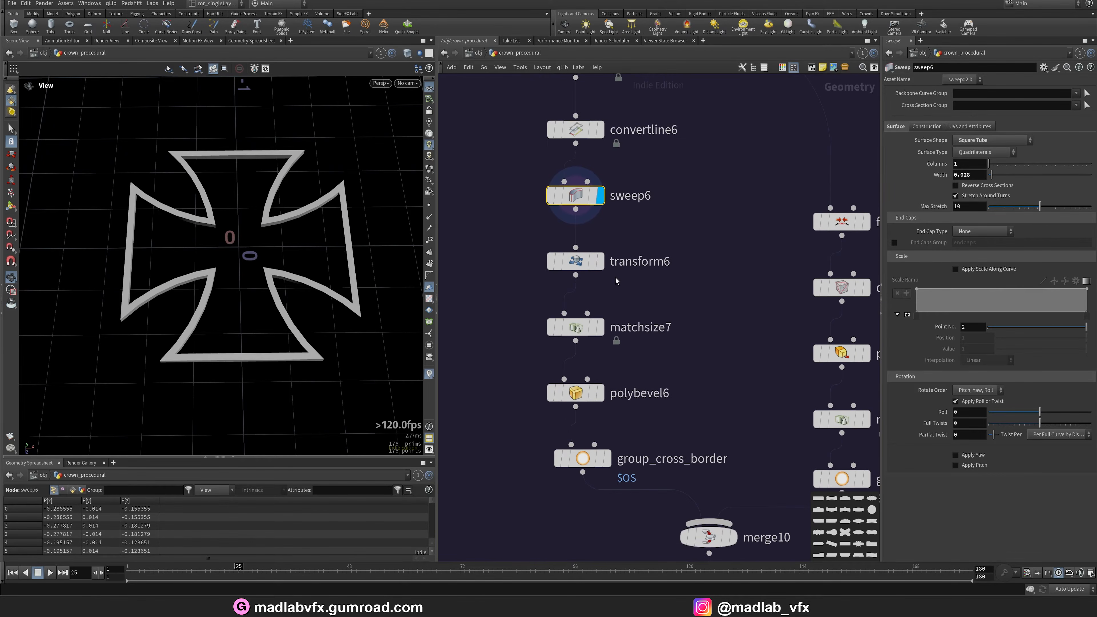
click(607, 458)
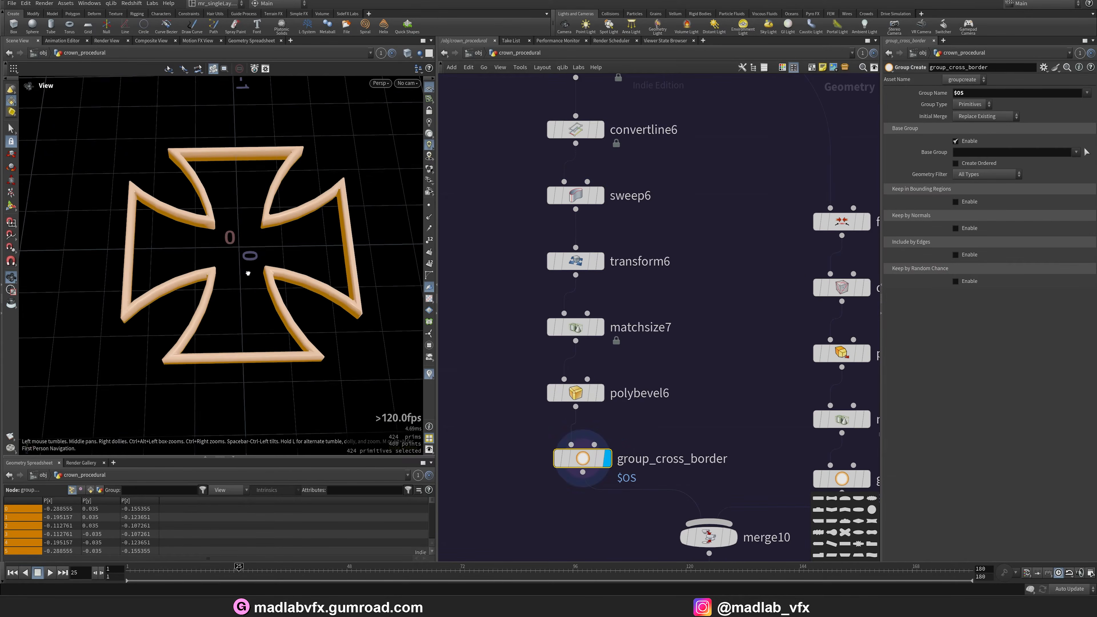
drag(251, 277, 295, 306)
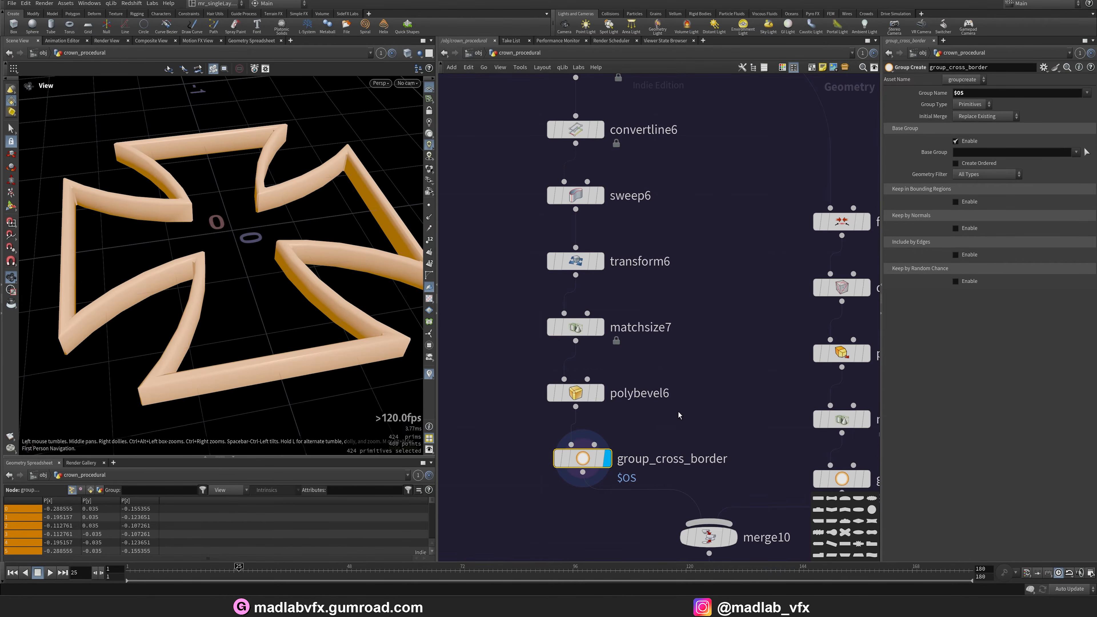
Display the fuse3 and divide1 outputs, toggling wireframe to inspect the divided cross shape.
scroll(652, 301, down, 3)
scroll(611, 264, up, 3)
click(611, 265)
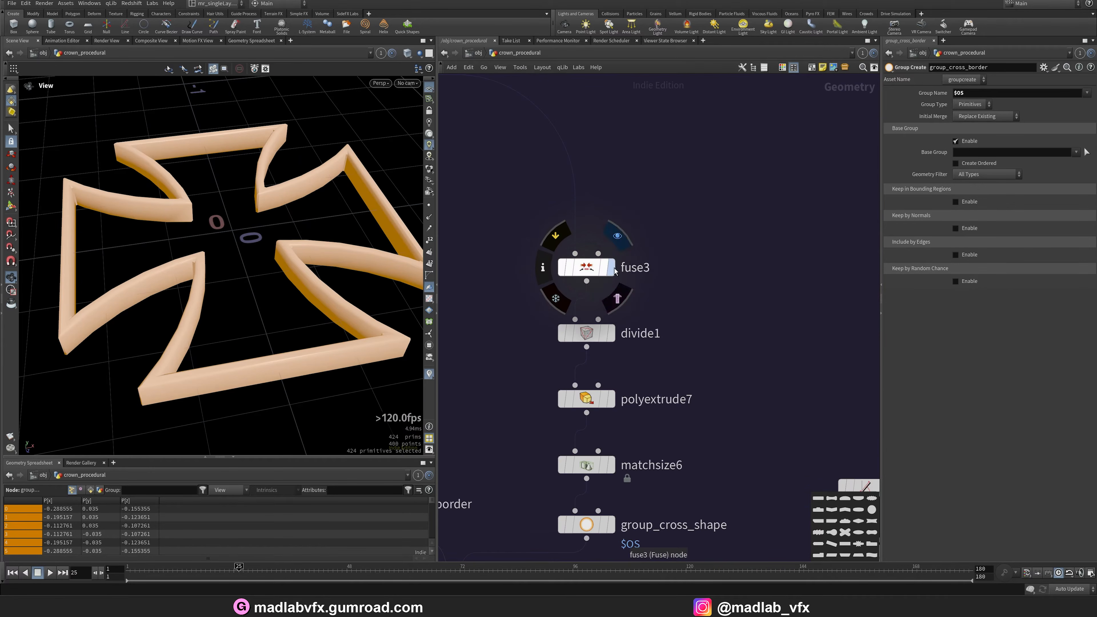
click(610, 333)
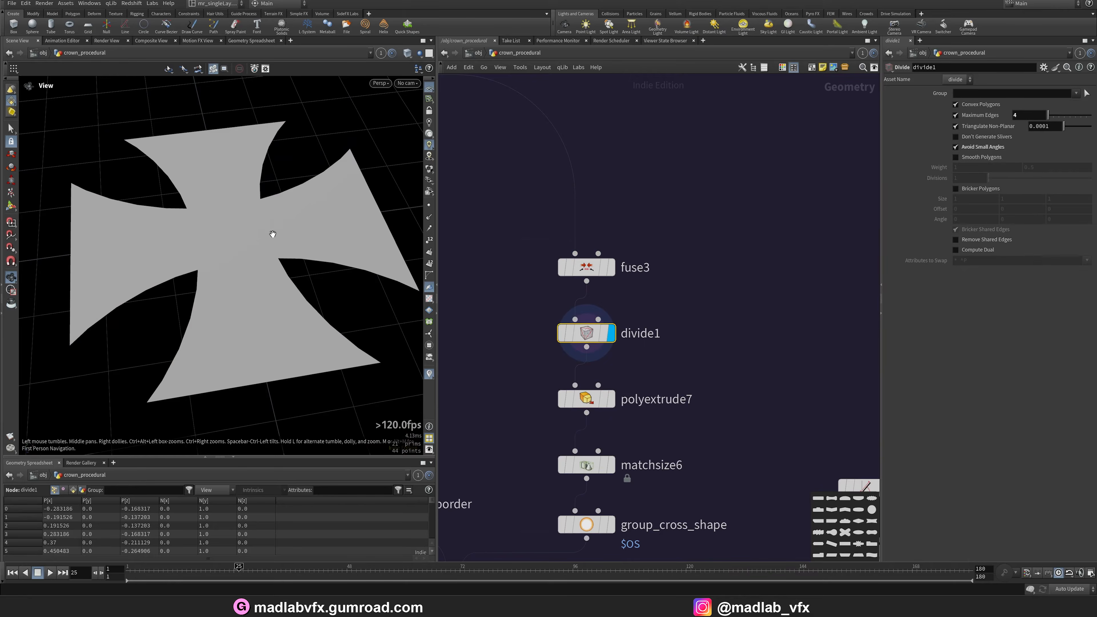
key(w)
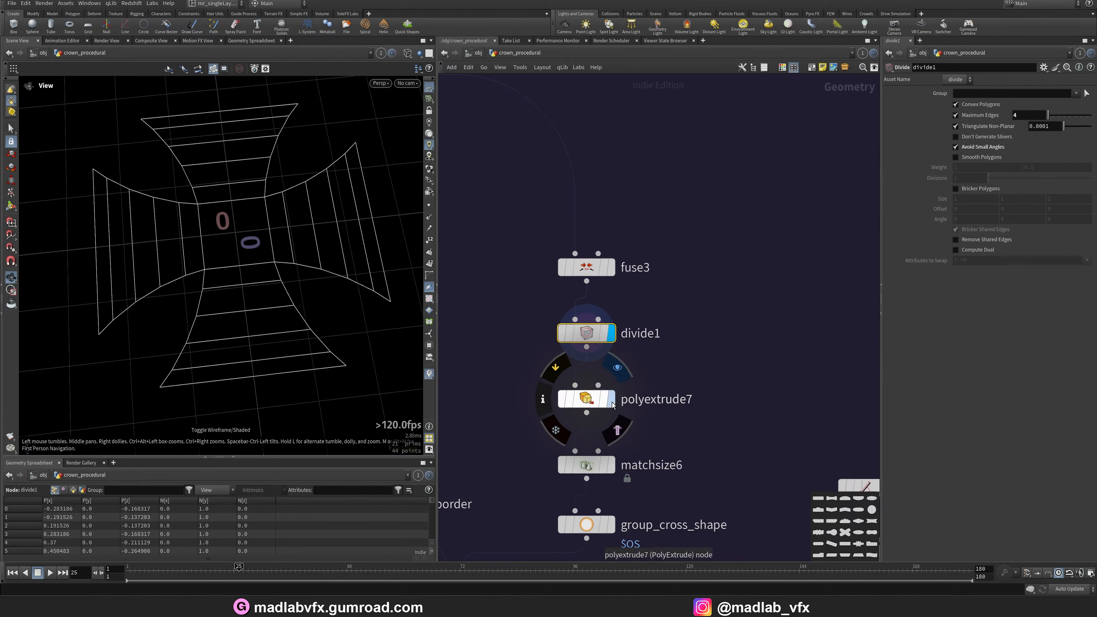
Display polyextrude7 and the following cross shape nodes, toggling wireframe and orbiting to inspect the extruded cross.
click(613, 405)
middle_drag(618, 483, 633, 427)
click(626, 411)
mouse_move(658, 497)
middle_down()
mouse_move(663, 432)
mouse_move(777, 329)
middle_up()
click(614, 360)
mouse_move(248, 280)
mouse_down()
mouse_move(294, 251)
mouse_move(292, 290)
mouse_move(267, 275)
mouse_up()
key(w)
middle_drag(689, 392, 687, 289)
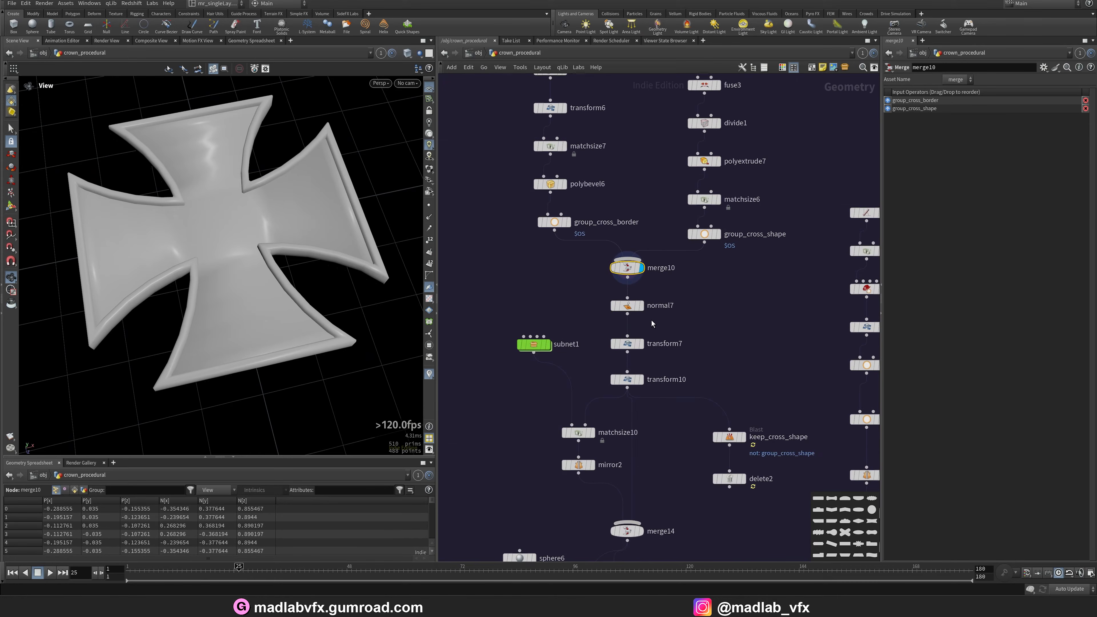
Display the merge10, normal7, transform7 and transform10 outputs, orbiting around the combined cross.
scroll(651, 320, up, 3)
click(635, 296)
click(613, 297)
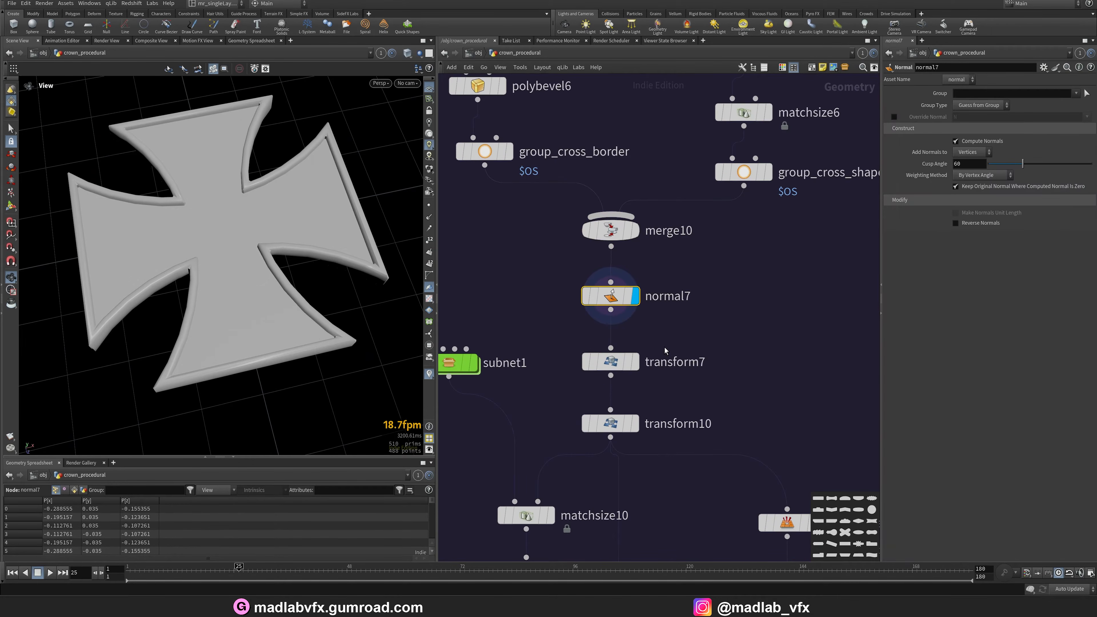
click(635, 363)
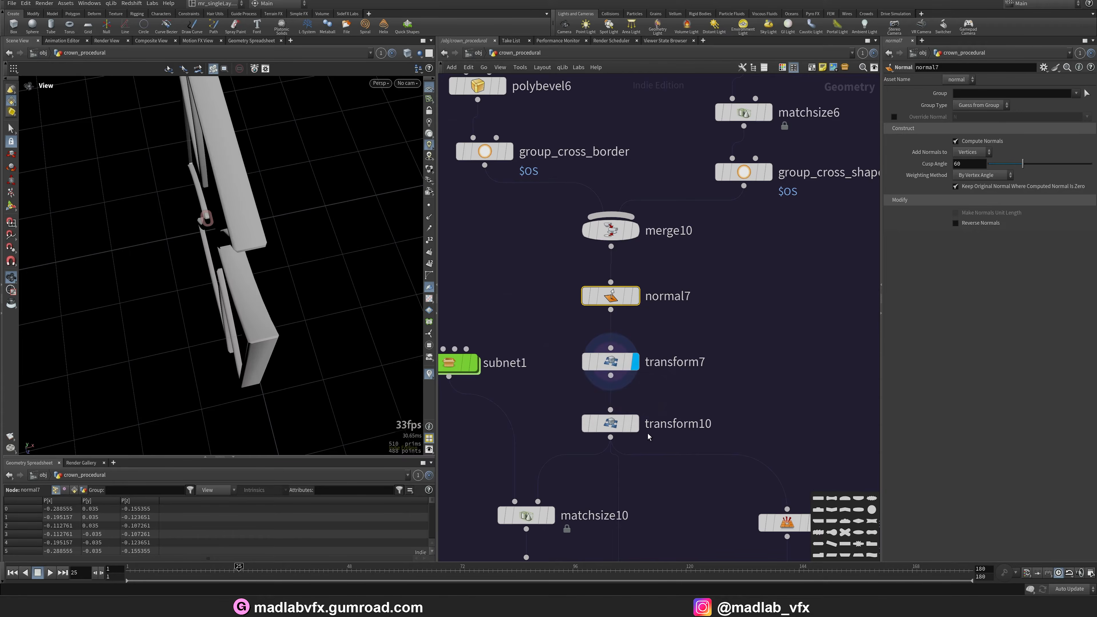
click(635, 423)
click(611, 423)
drag(274, 241, 282, 203)
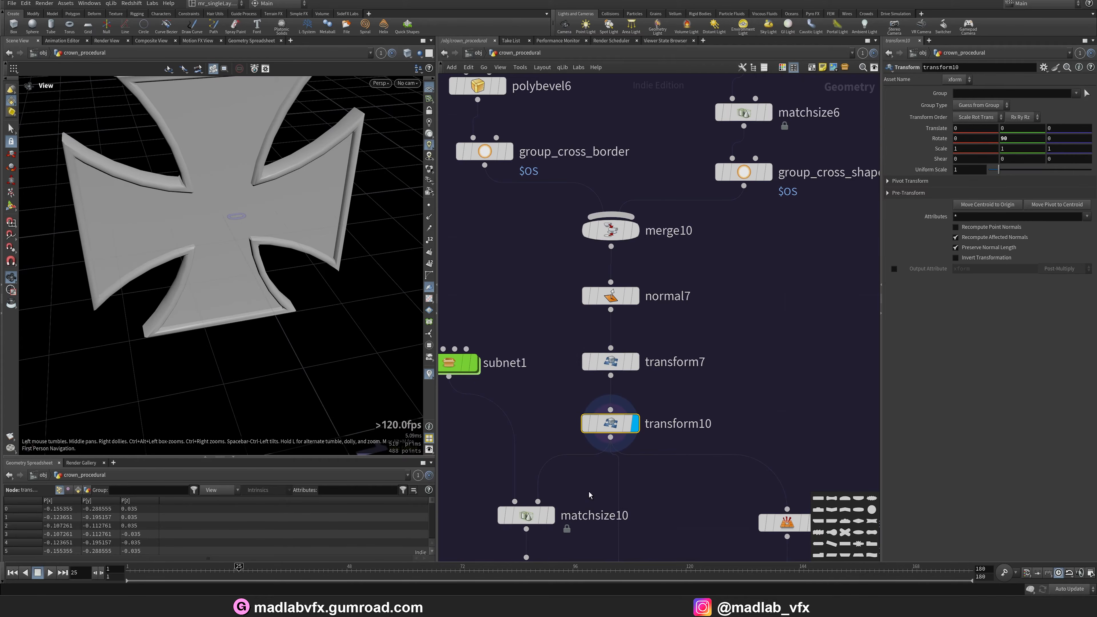
Display the matchsize10 output and orbit to inspect the positioned side ornament.
middle_drag(556, 525, 578, 404)
click(574, 396)
click(541, 397)
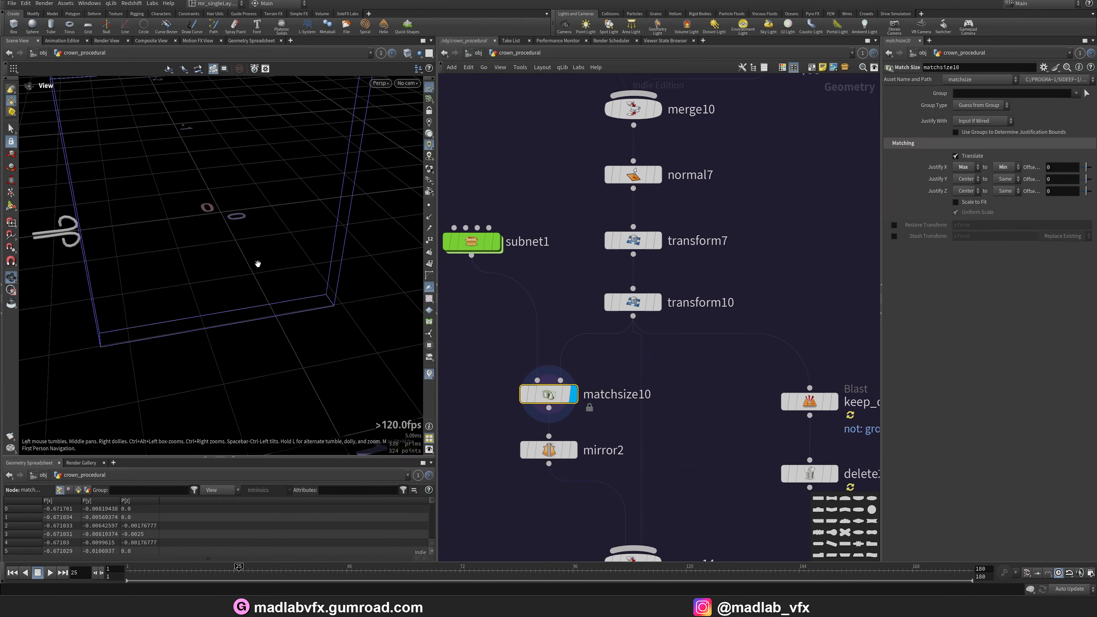
drag(257, 262, 272, 247)
middle_drag(501, 258, 519, 306)
drag(167, 208, 102, 252)
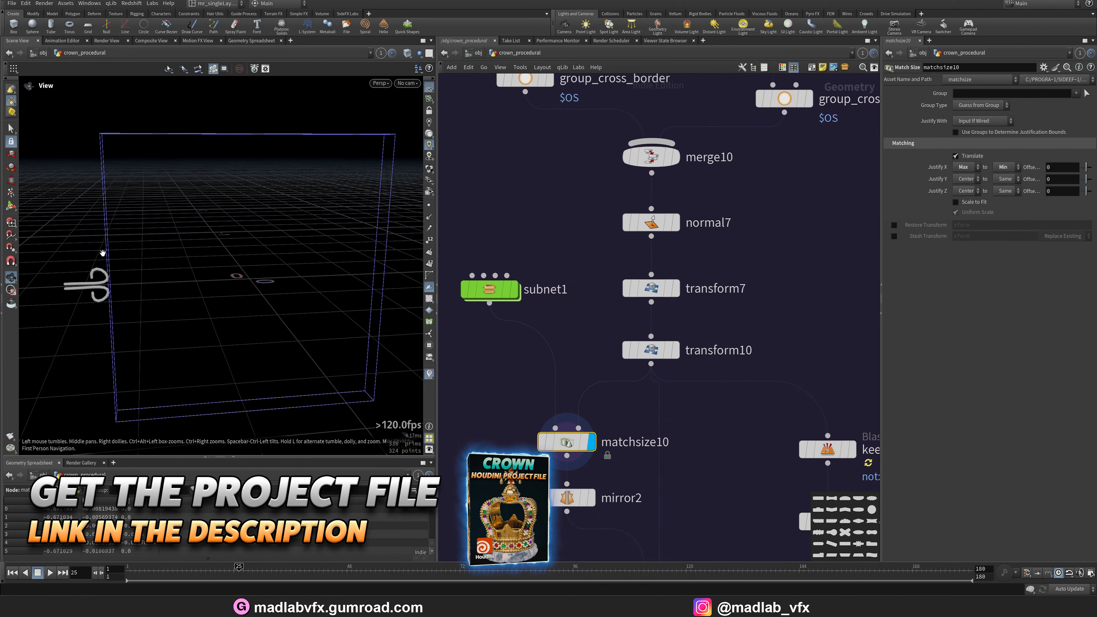
Enter subnet1 and display its output0 node to view the curled ornament.
double_click(490, 289)
scroll(601, 415, up, 5)
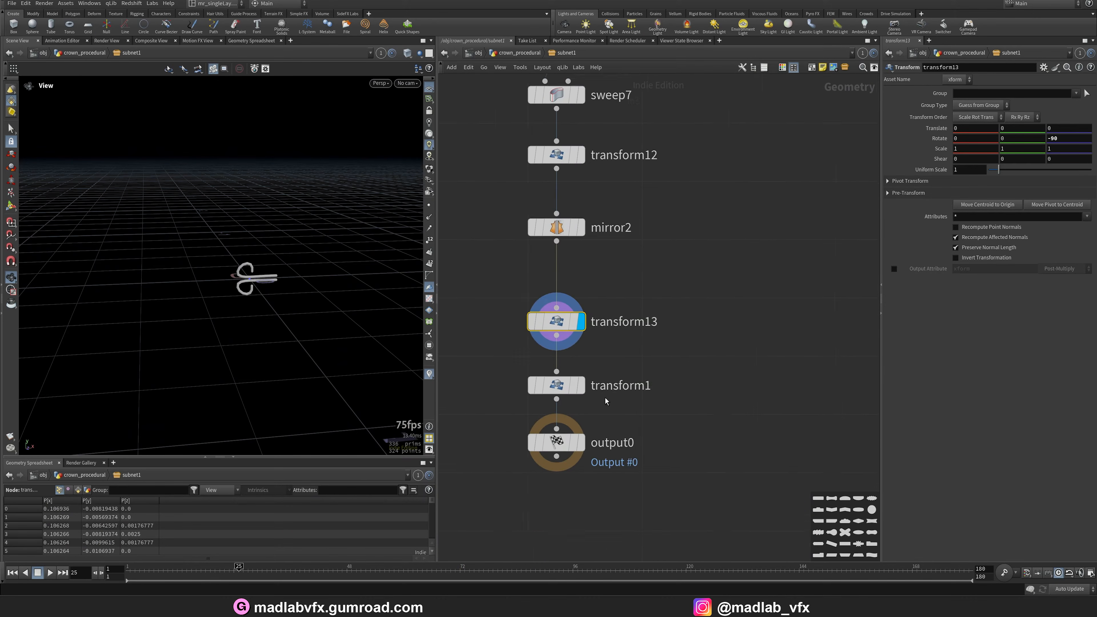
click(568, 427)
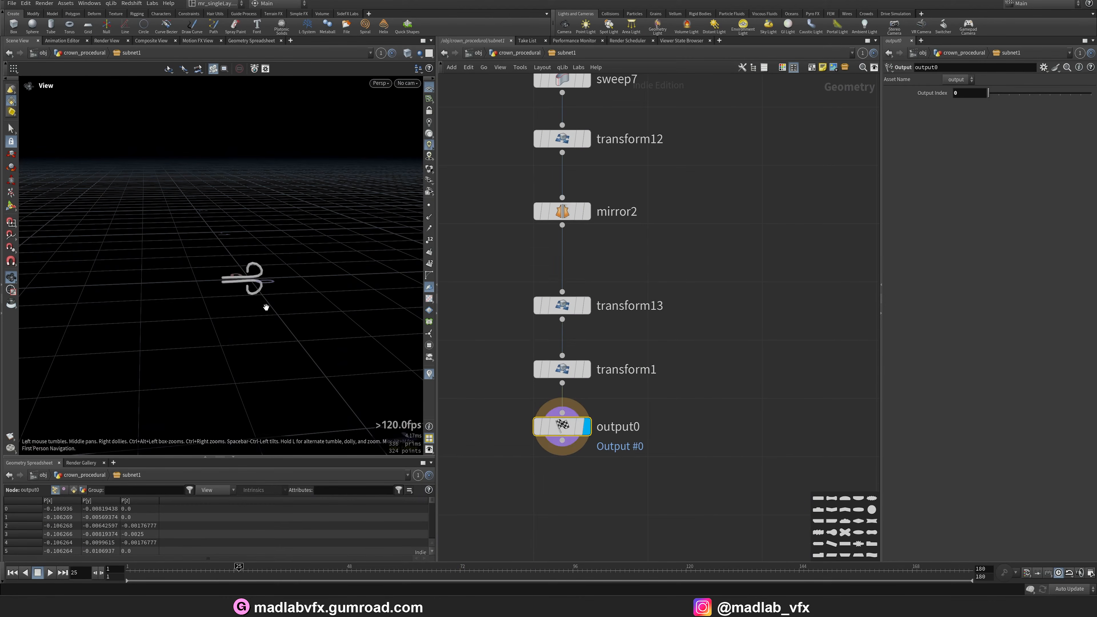
scroll(266, 307, up, 5)
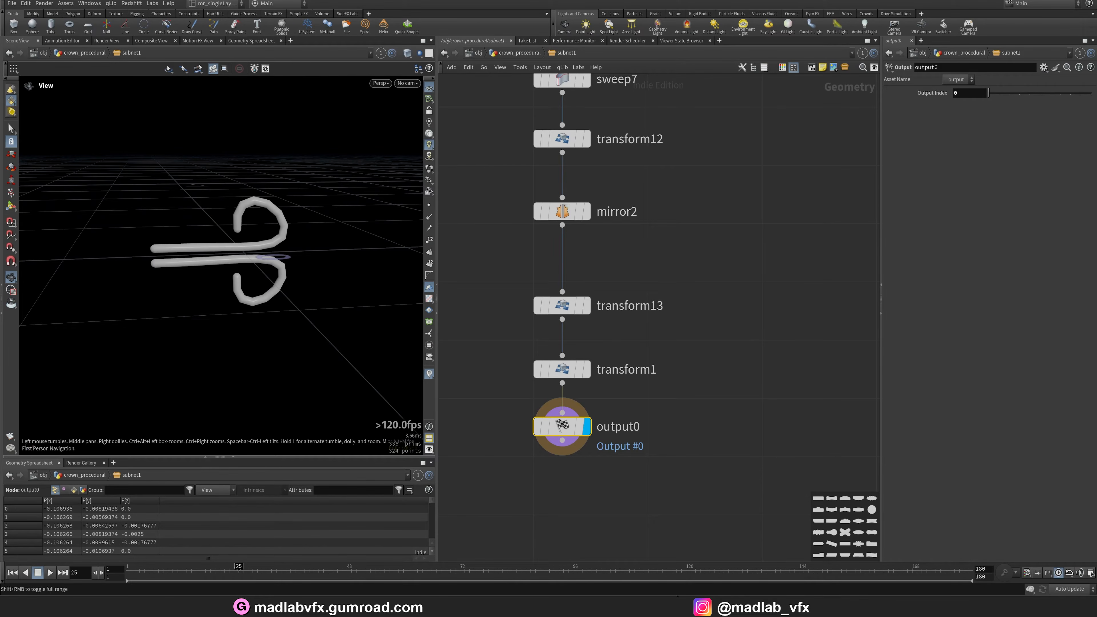
Switch to the crown render in the image viewer and inspect the ornament hanging beside the cross.
key(alt+Tab)
middle_drag(508, 177, 539, 377)
scroll(547, 285, up, 10)
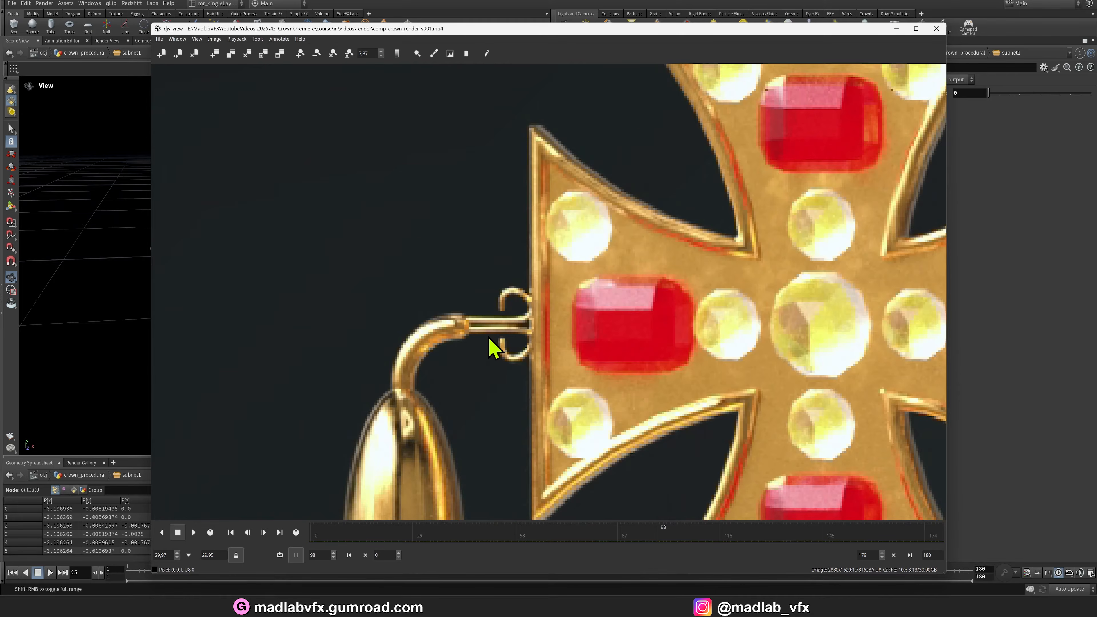
scroll(488, 337, down, 3)
middle_drag(458, 314, 453, 216)
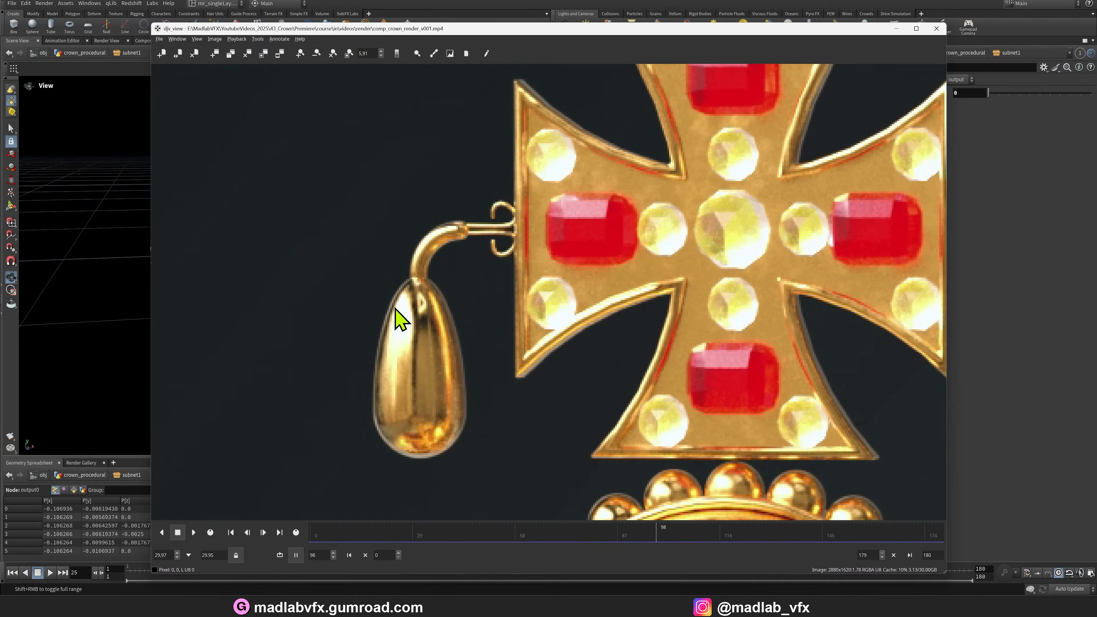
click(897, 28)
scroll(673, 358, down, 6)
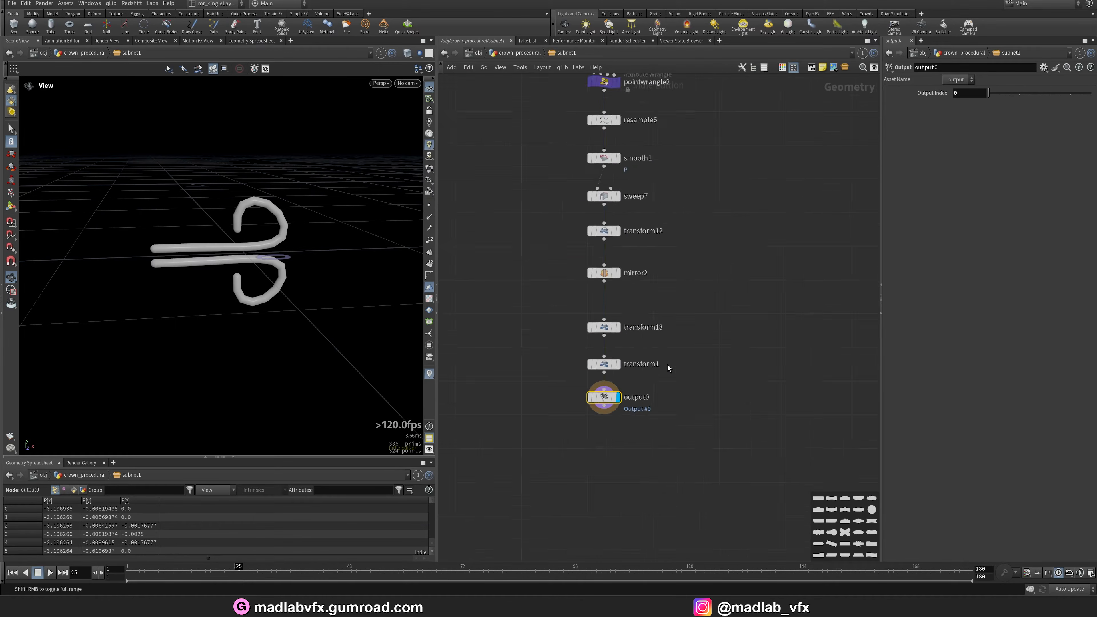
Return to the parent network and display merge14, orbiting around the cross with its side ornaments.
key(u)
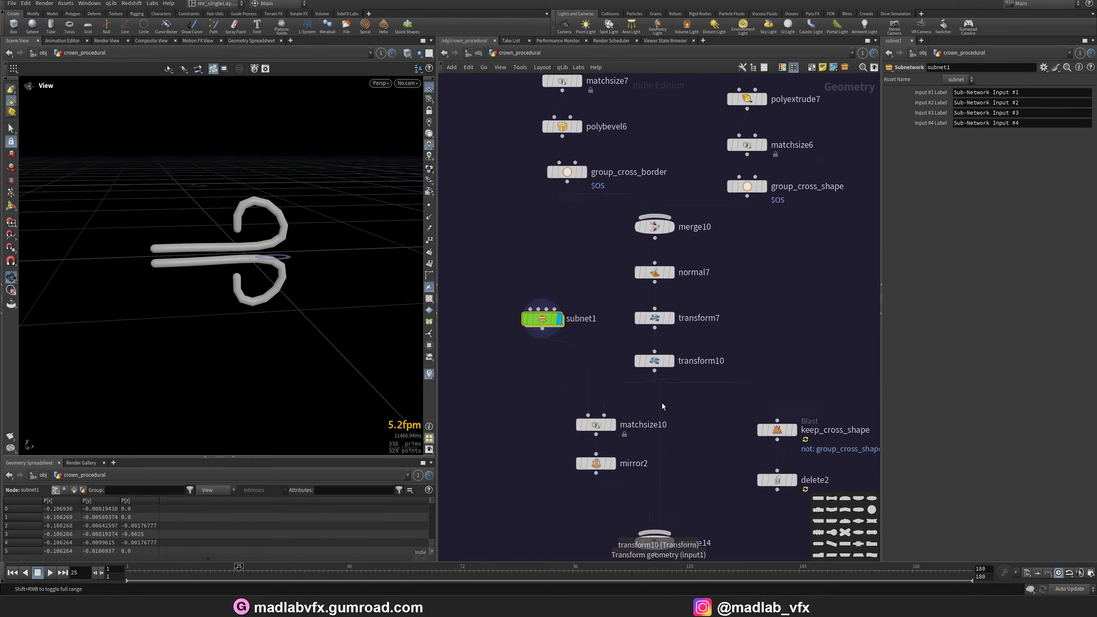
click(660, 429)
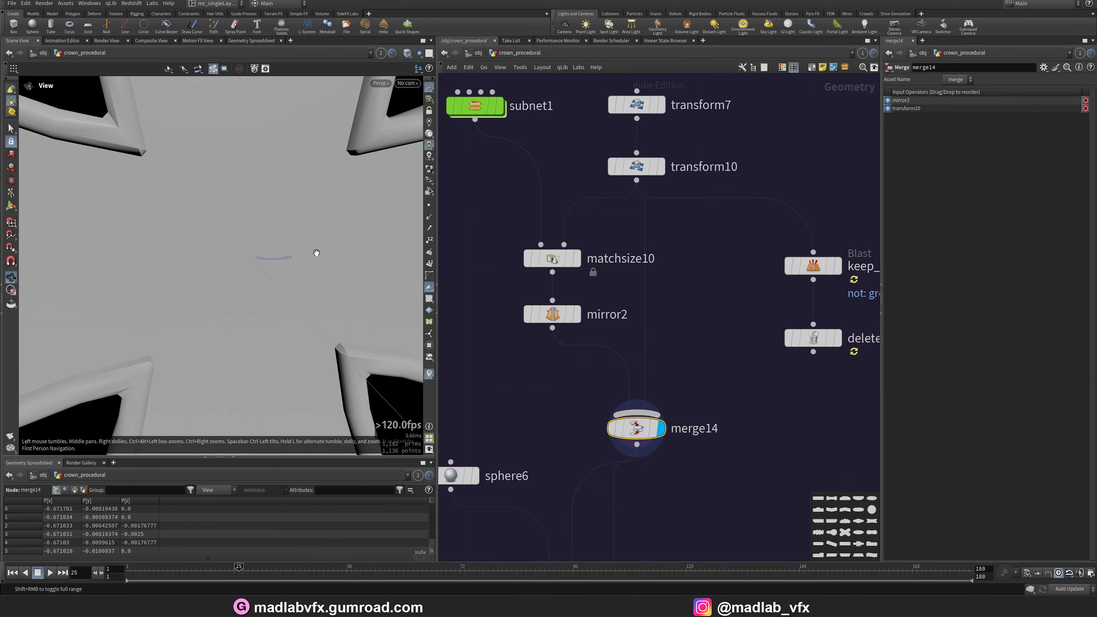
drag(131, 274, 191, 255)
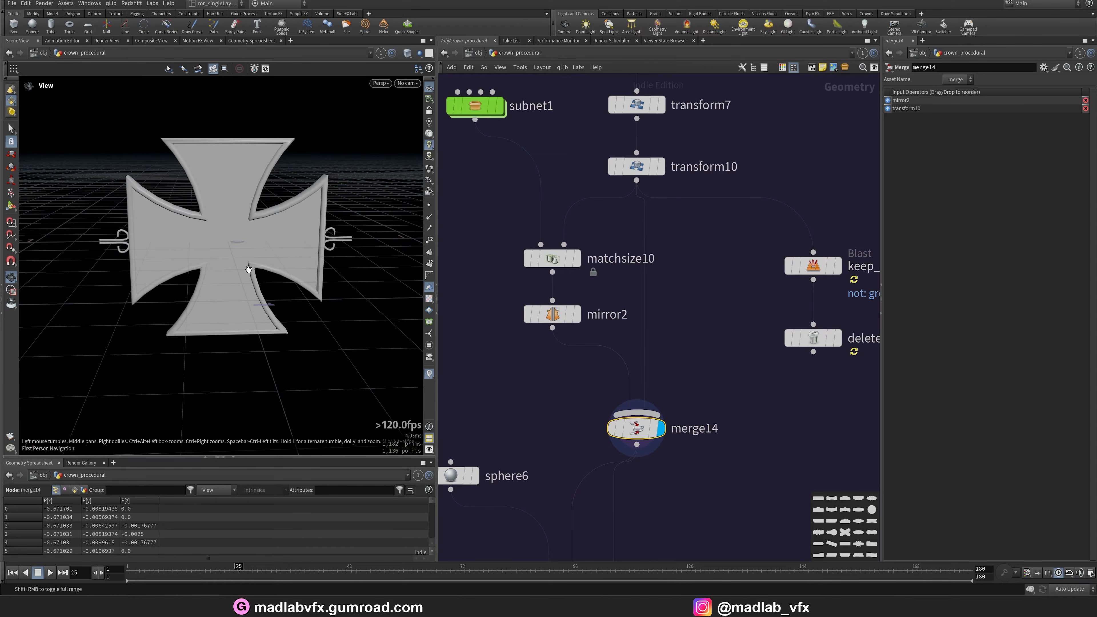
middle_drag(739, 426, 654, 261)
scroll(673, 380, down, 4)
scroll(665, 344, down, 1)
scroll(607, 329, up, 3)
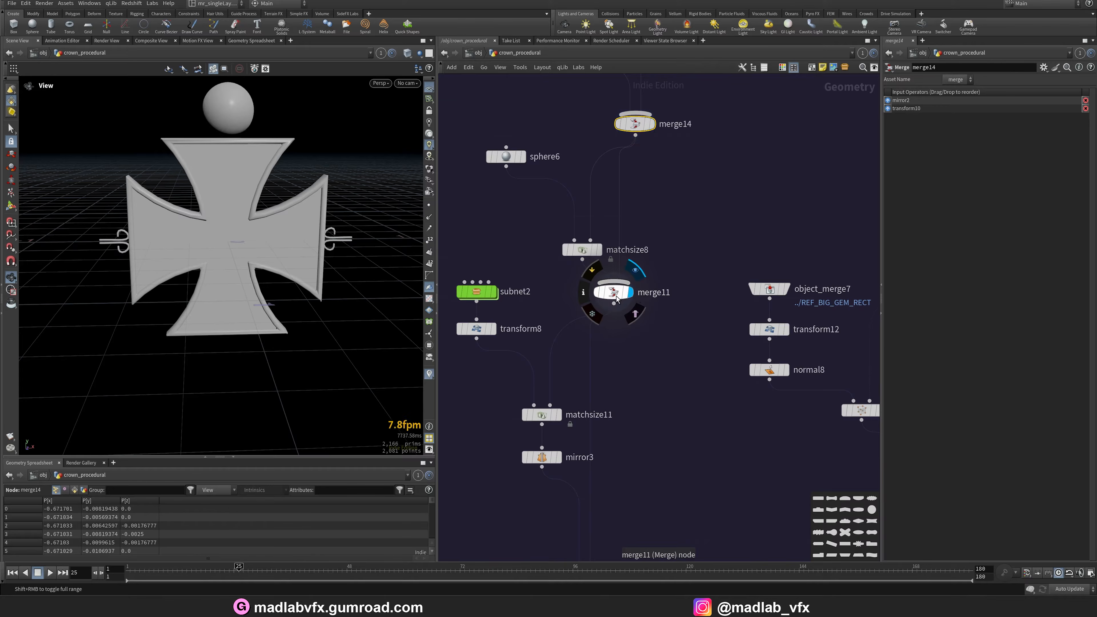
Display the merge11 and matchsize11 outputs, orbiting to inspect the drop pendant.
drag(323, 226, 226, 231)
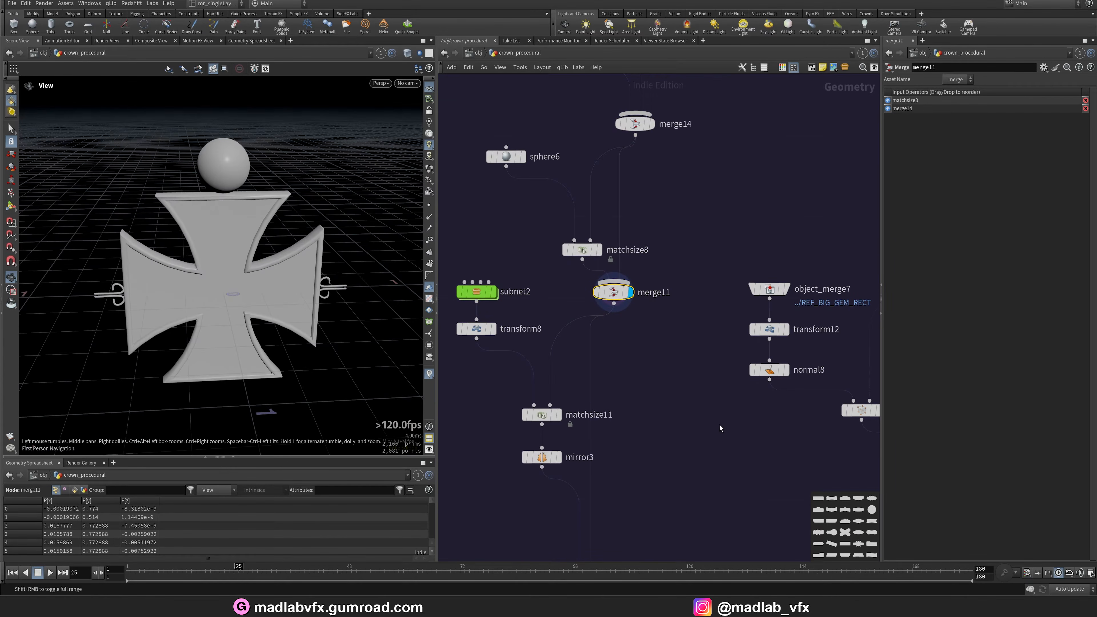
middle_drag(720, 425, 721, 347)
scroll(584, 351, up, 2)
click(558, 298)
click(530, 327)
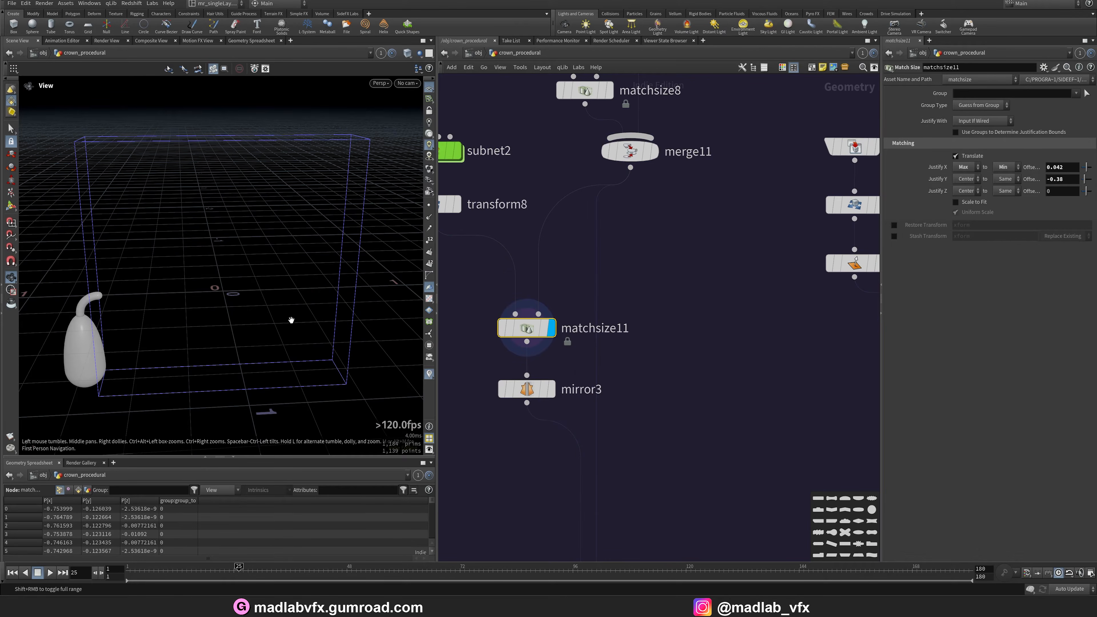
middle_drag(161, 293, 241, 236)
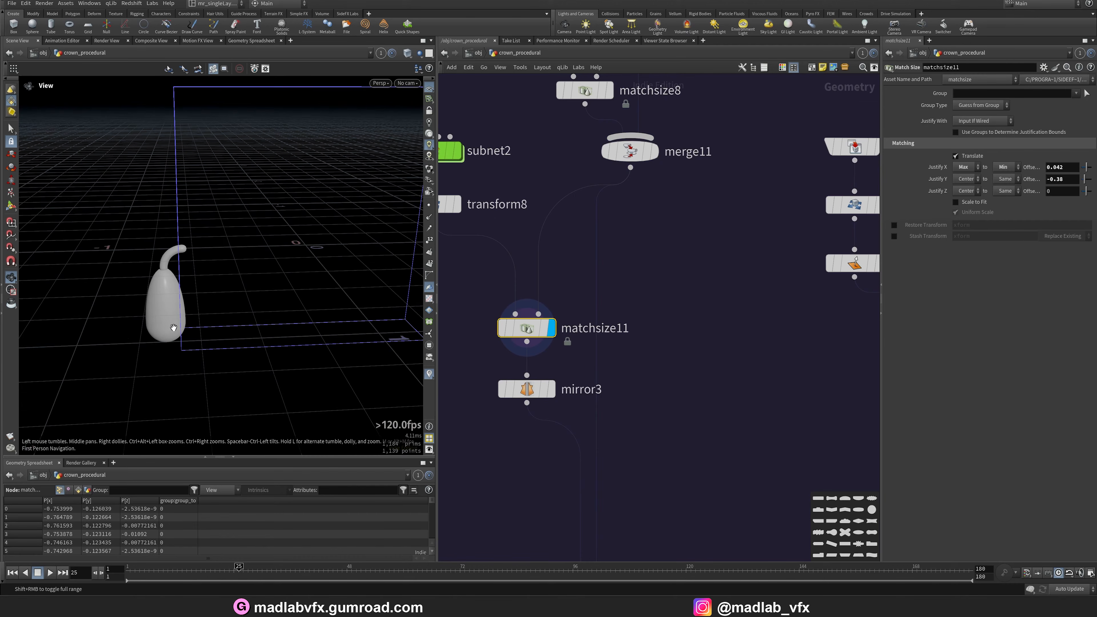
middle_drag(665, 400, 750, 371)
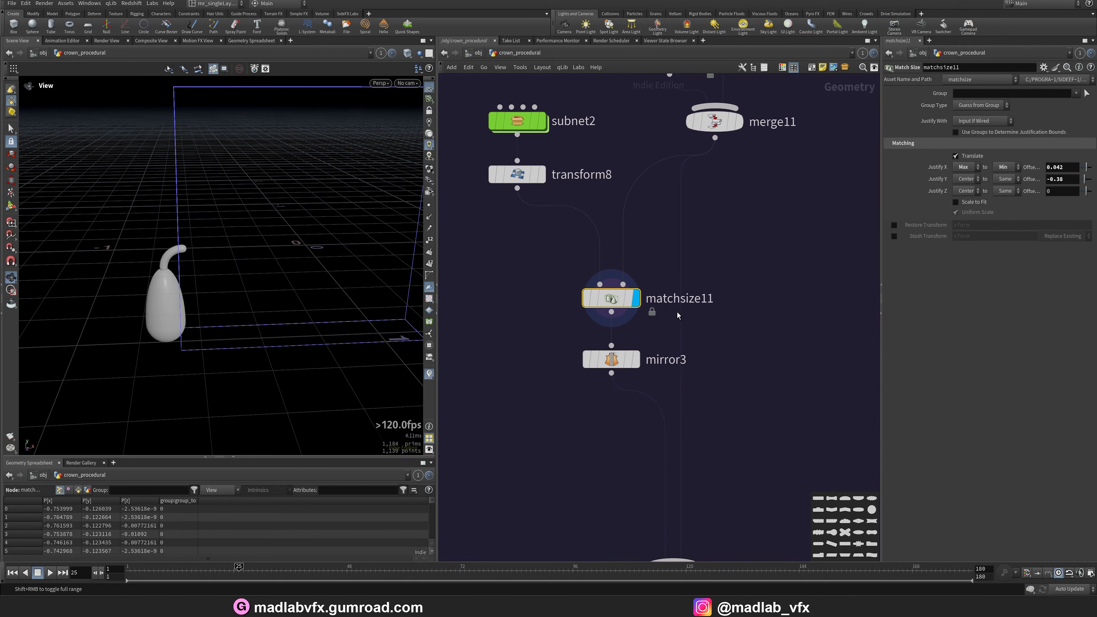
Display the mirror3 output and browse down the network to the cross gem branch.
click(617, 365)
scroll(718, 395, down, 5)
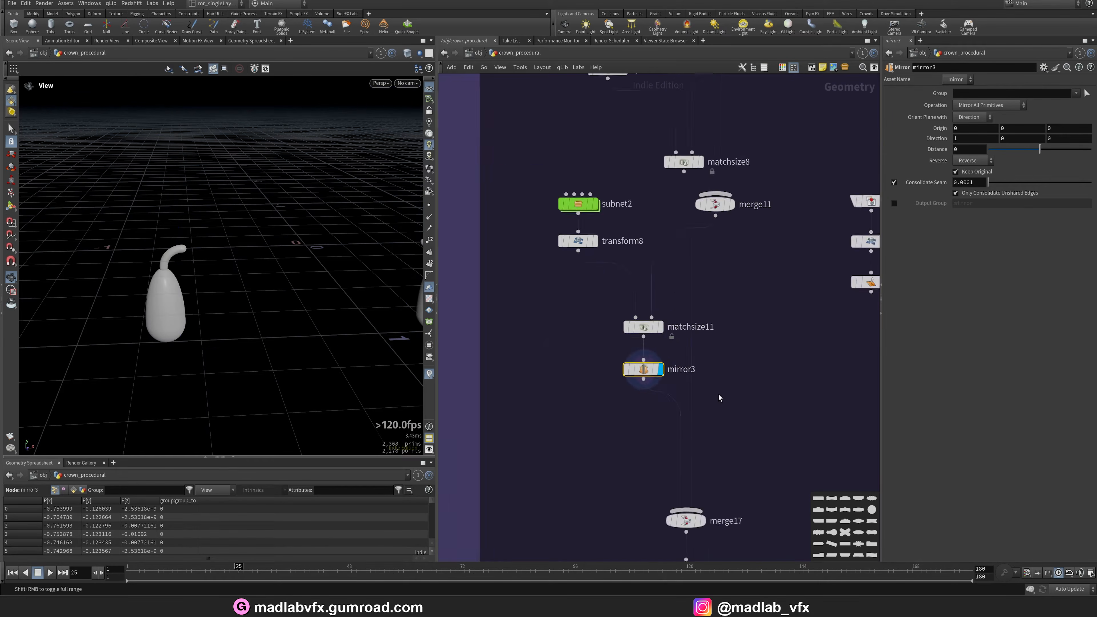
middle_drag(731, 502, 686, 356)
middle_drag(725, 396, 655, 268)
scroll(610, 346, up, 5)
scroll(680, 334, down, 3)
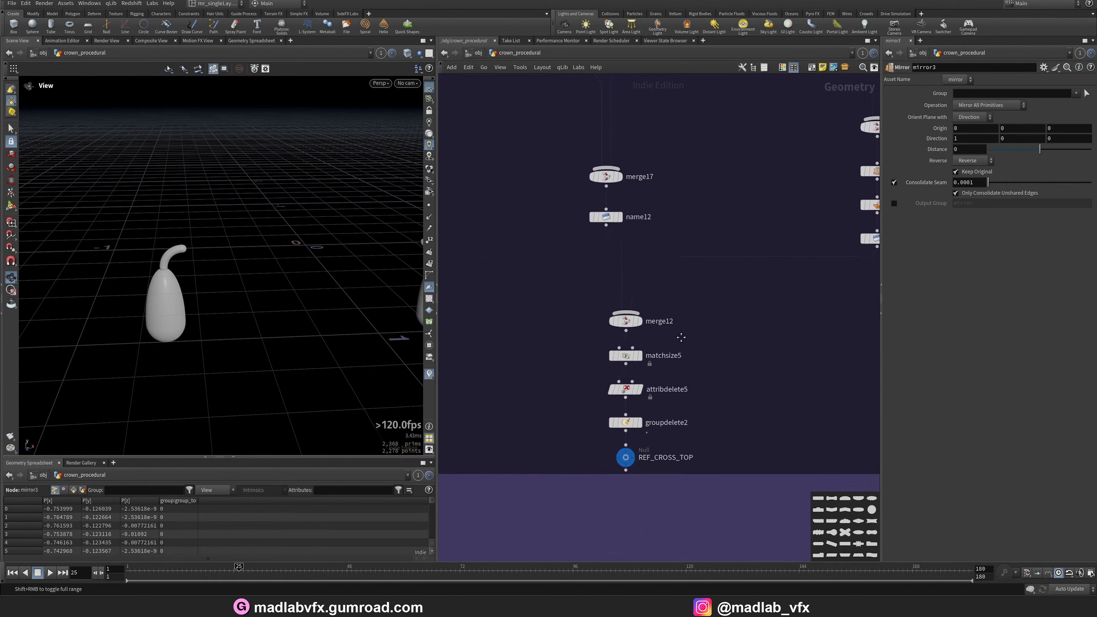
middle_drag(766, 154, 561, 434)
scroll(749, 125, down, 1)
middle_drag(749, 125, 723, 358)
scroll(697, 157, up, 2)
middle_drag(698, 157, 696, 337)
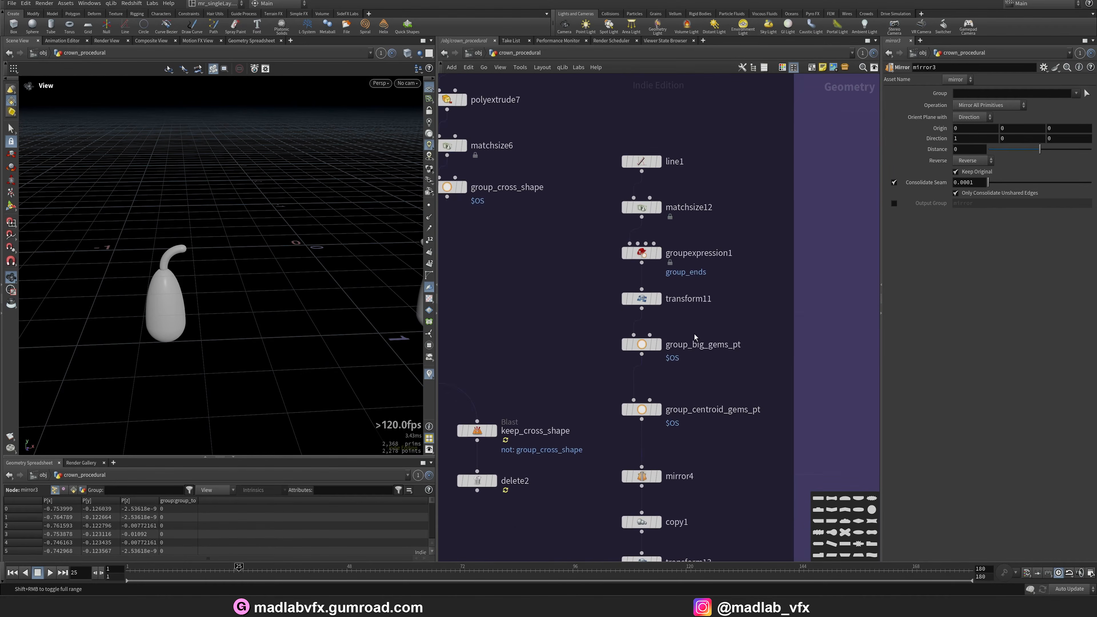
scroll(685, 193, up, 1)
middle_drag(684, 193, 680, 255)
Display the line1 output and orbit around the vertical line.
click(650, 216)
click(631, 216)
middle_drag(311, 276, 276, 349)
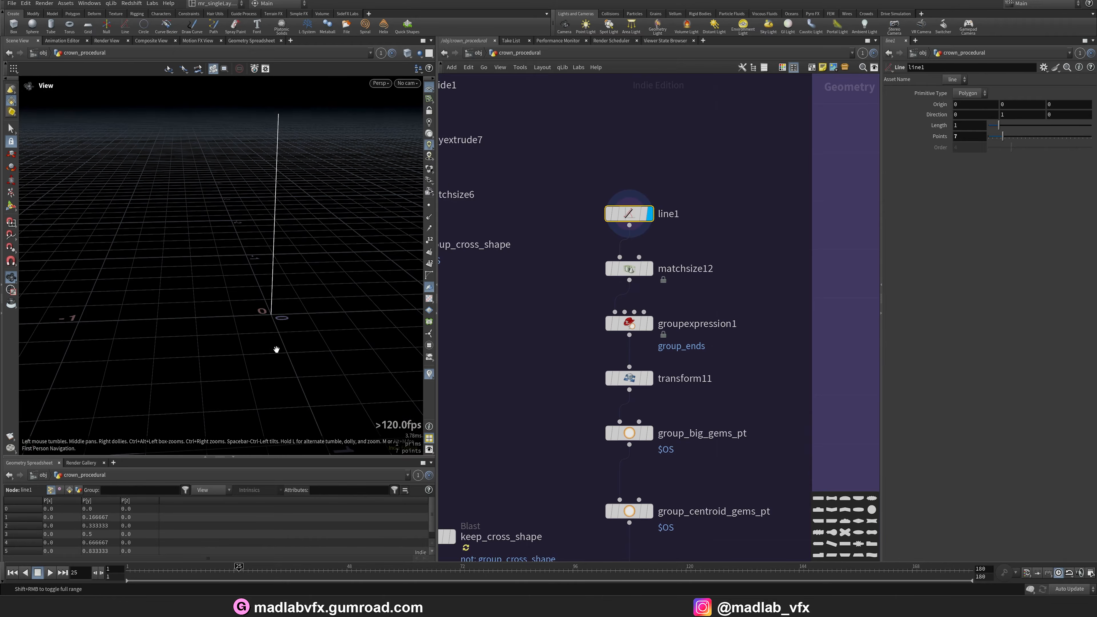
middle_drag(666, 497, 659, 353)
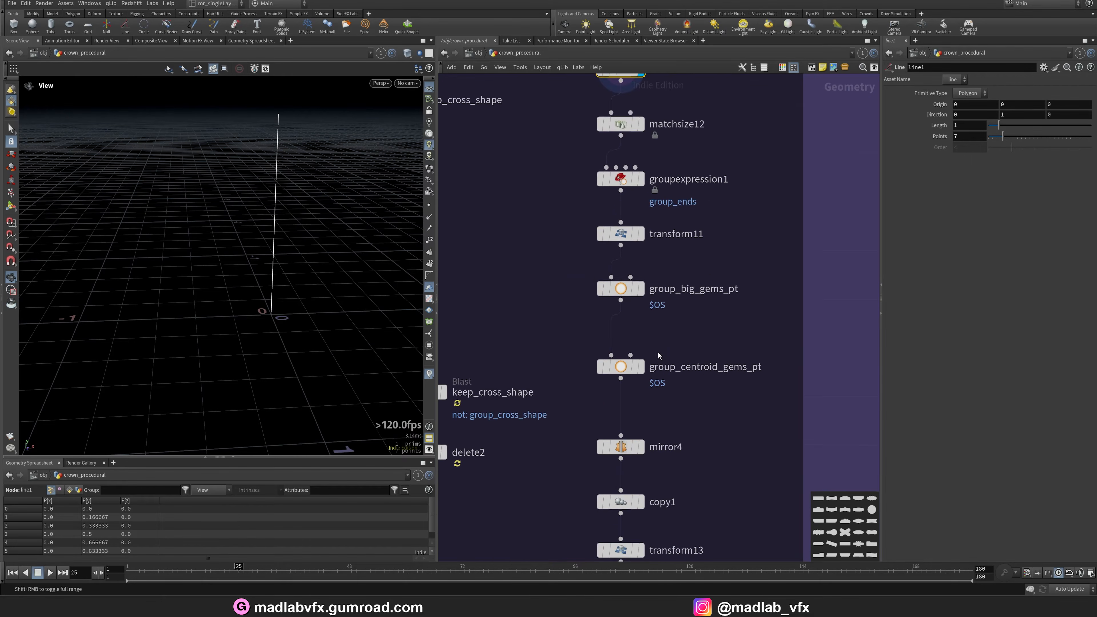
middle_drag(681, 479, 676, 395)
Display the mirror4 output, orbit around the mirrored line frame and browse toward the copy nodes.
click(638, 362)
click(619, 362)
drag(251, 306, 352, 261)
middle_drag(719, 372, 713, 328)
mouse_move(627, 322)
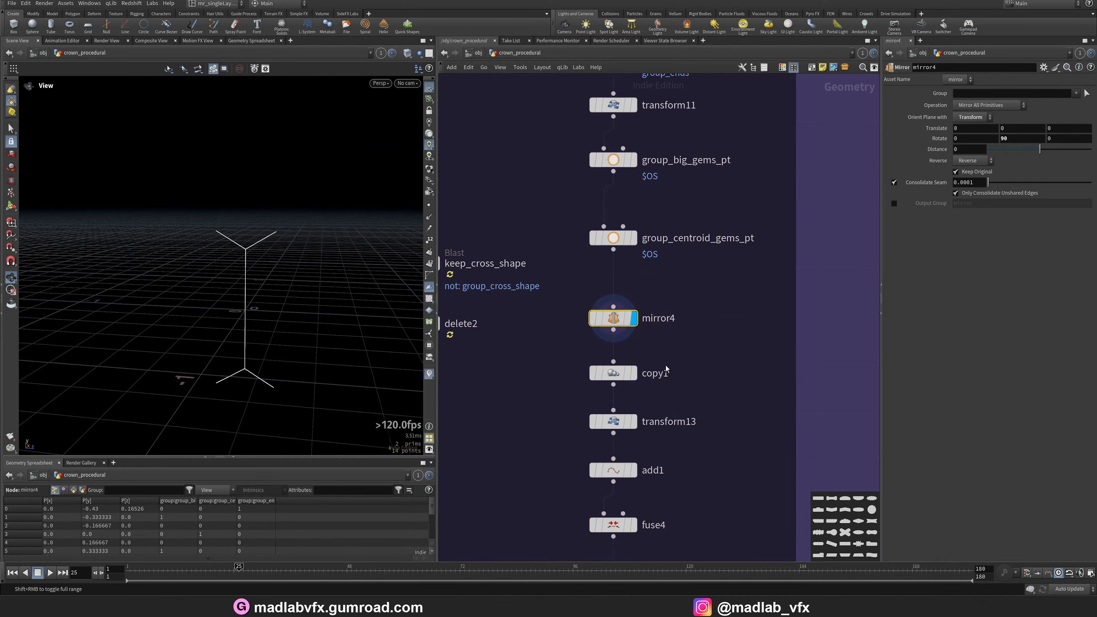
middle_drag(672, 518, 661, 382)
middle_drag(671, 455, 694, 373)
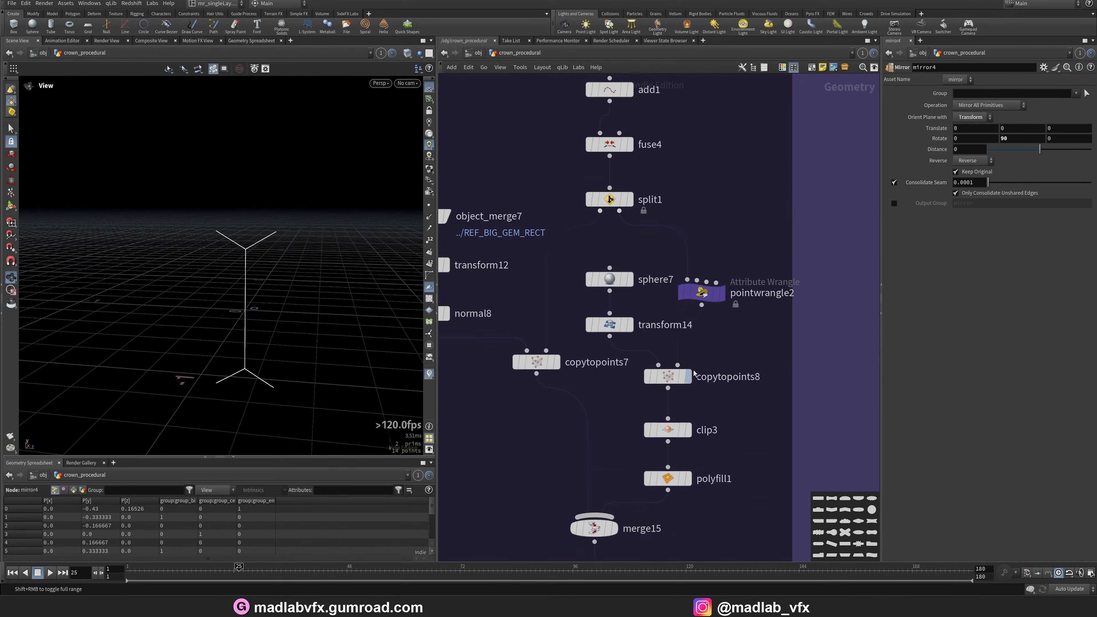
Display the copytopoints8 and split1 outputs, orbiting to inspect the gem spheres and their points.
click(691, 378)
drag(318, 310, 178, 277)
middle_drag(683, 193, 678, 308)
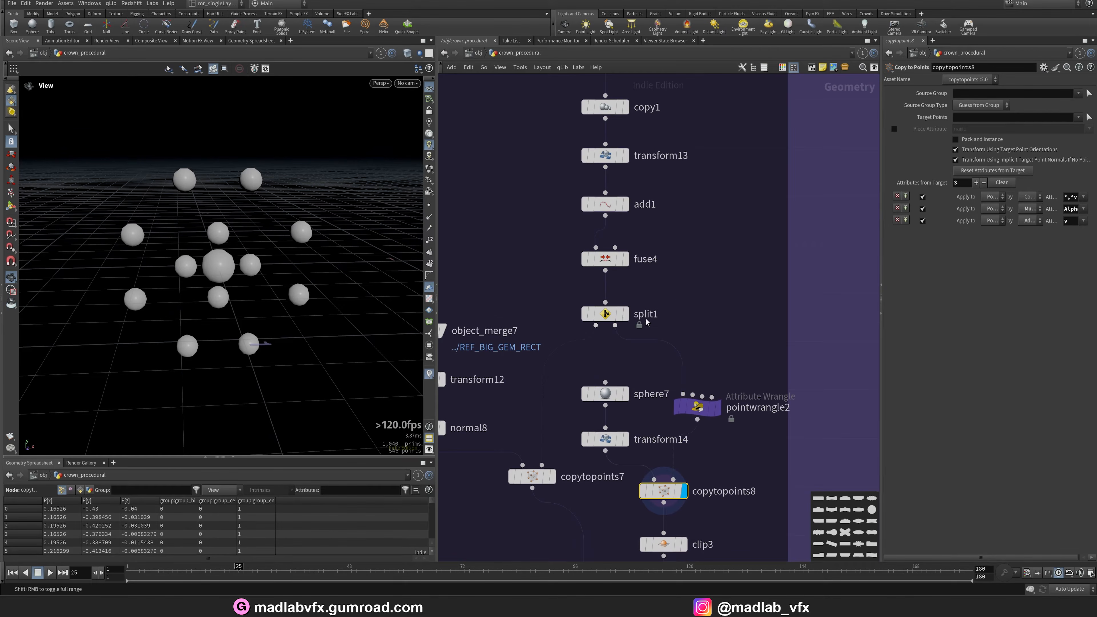
click(627, 316)
drag(224, 277, 243, 248)
middle_drag(696, 502, 684, 373)
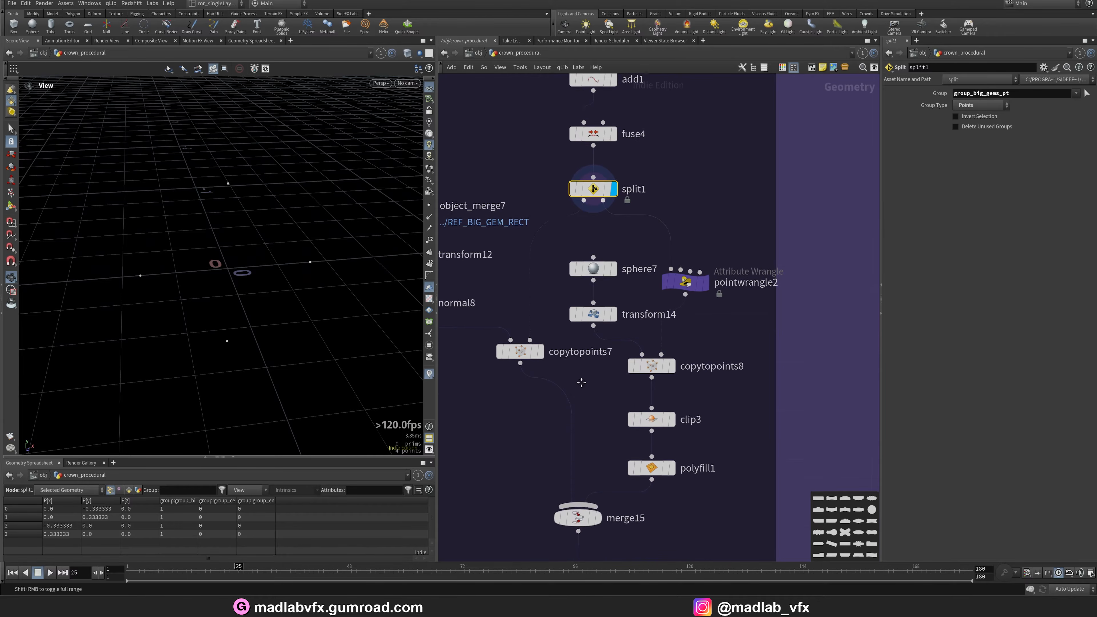
Display the copytopoints8 output again and orbit around the copied gem spheres.
click(672, 363)
drag(242, 270, 252, 260)
middle_drag(684, 517, 683, 429)
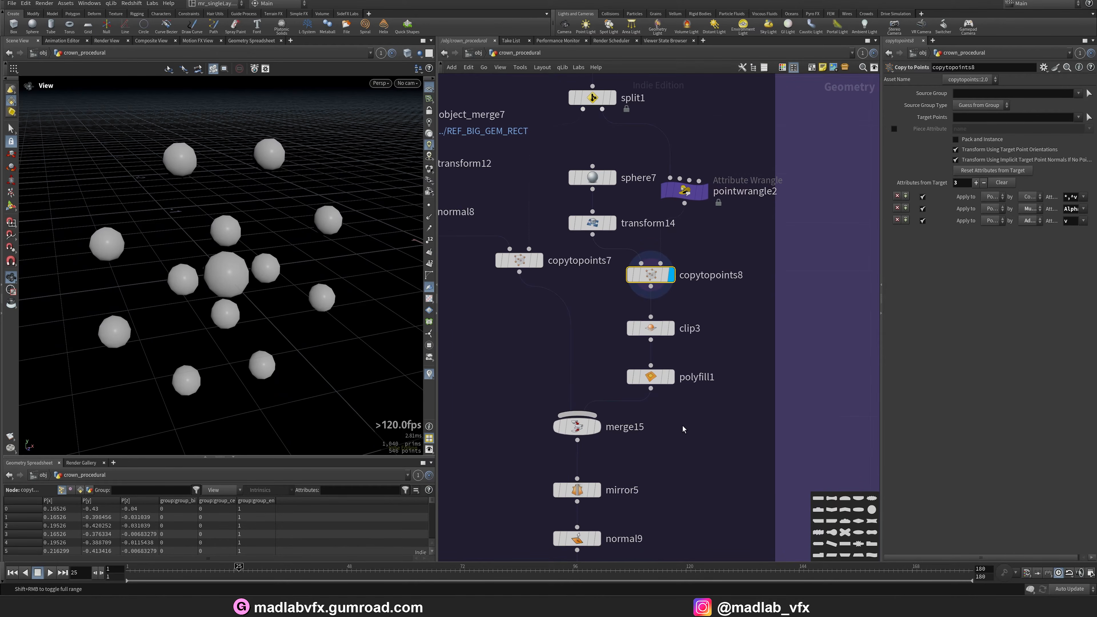
Display the merge15 output, orbit around the combined red gems and spheres, and browse toward object_merge7.
click(600, 428)
mouse_move(285, 286)
mouse_down()
mouse_move(265, 277)
mouse_move(277, 279)
mouse_up()
scroll(496, 349, down, 3)
middle_drag(497, 349, 636, 409)
scroll(581, 233, up, 5)
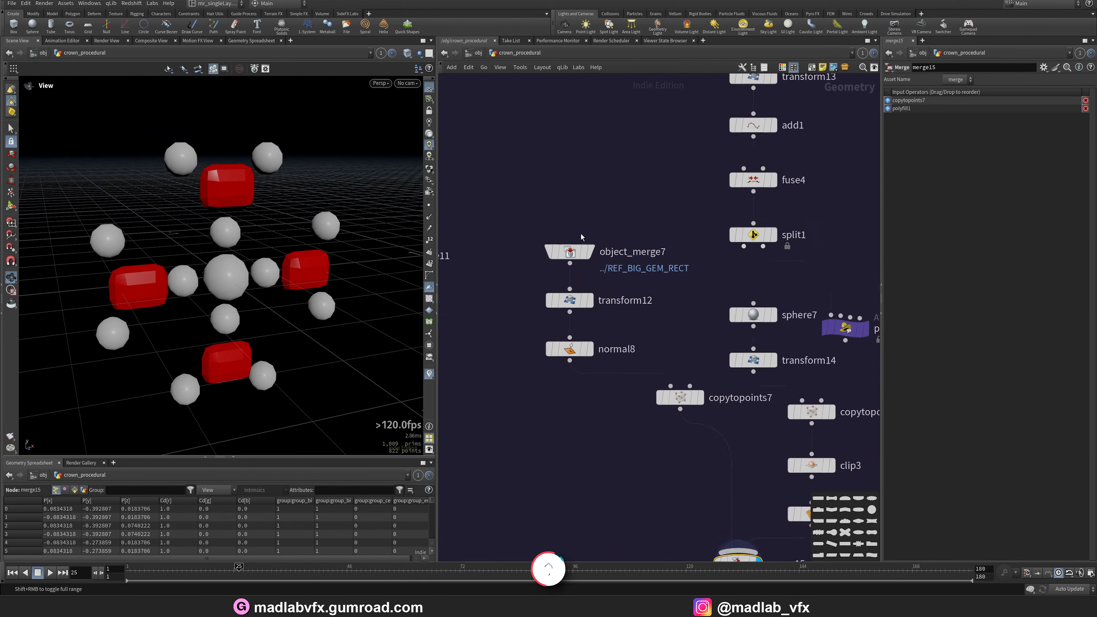
Display the object_merge7 output and orbit around the referenced big gem rectangle.
click(595, 259)
scroll(568, 290, down, 3)
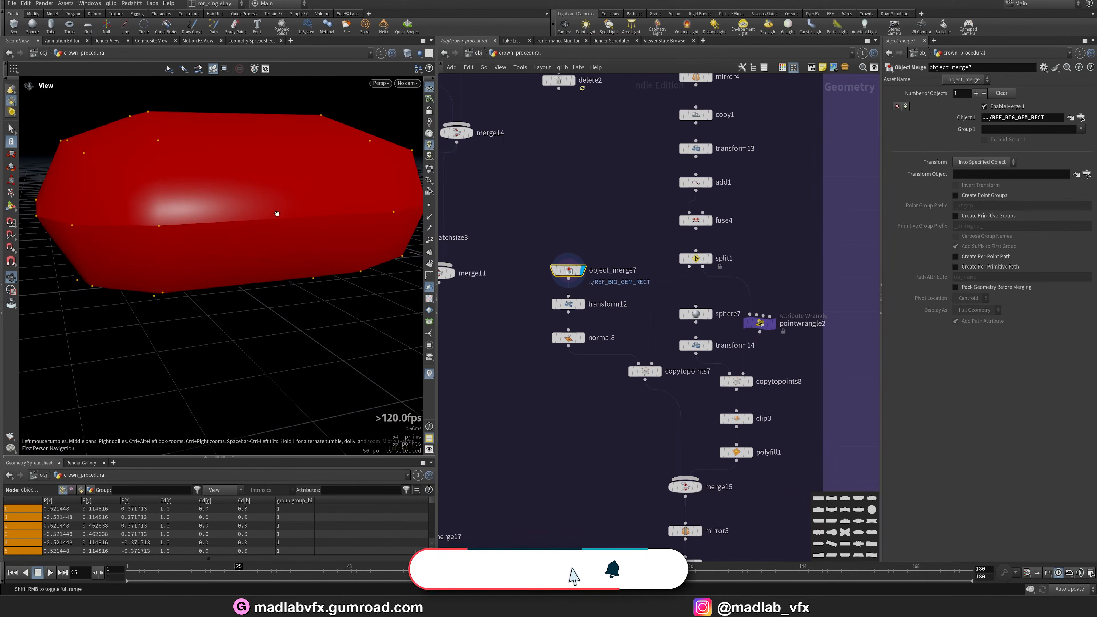
drag(277, 213, 260, 273)
key(shift+w)
key(shift+w)
Jump from object_merge7 to its referenced REF_BIG_GEM_RECT node and frame the whole network.
scroll(610, 299, down, 3)
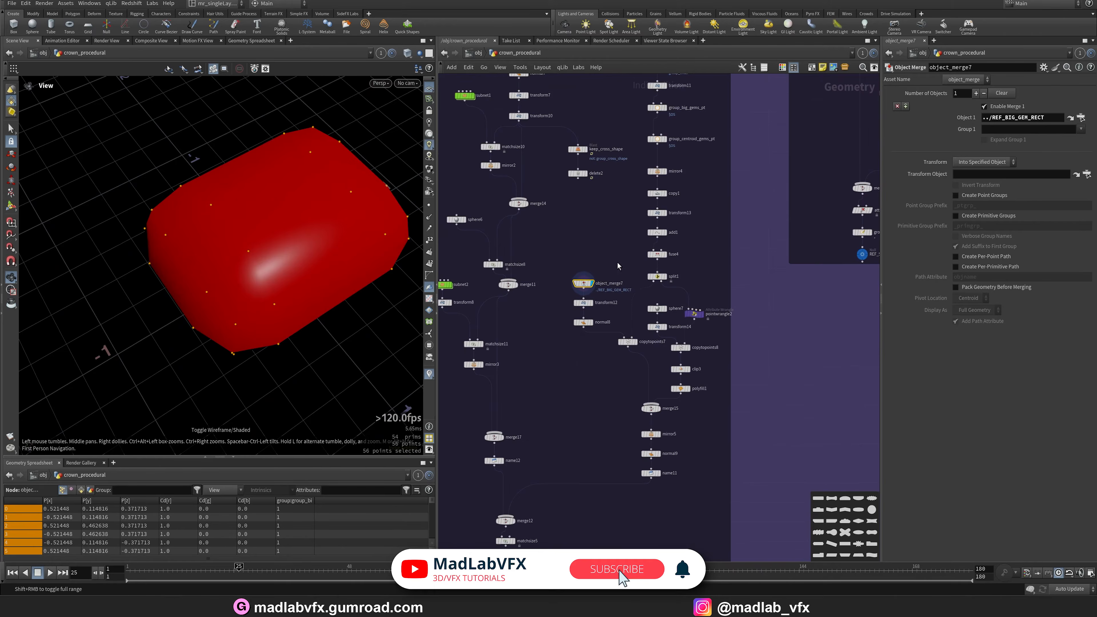
middle_drag(786, 211, 625, 316)
scroll(624, 316, down, 3)
middle_drag(594, 164, 548, 278)
middle_drag(494, 447, 620, 372)
scroll(618, 375, up, 3)
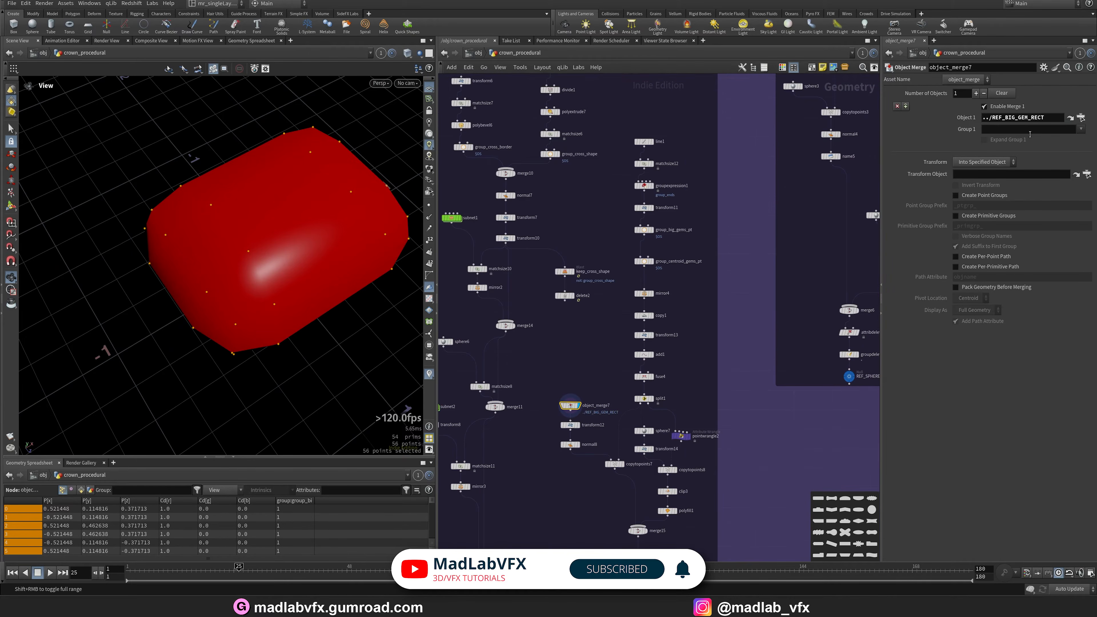
click(1071, 117)
scroll(710, 372, down, 5)
key(f)
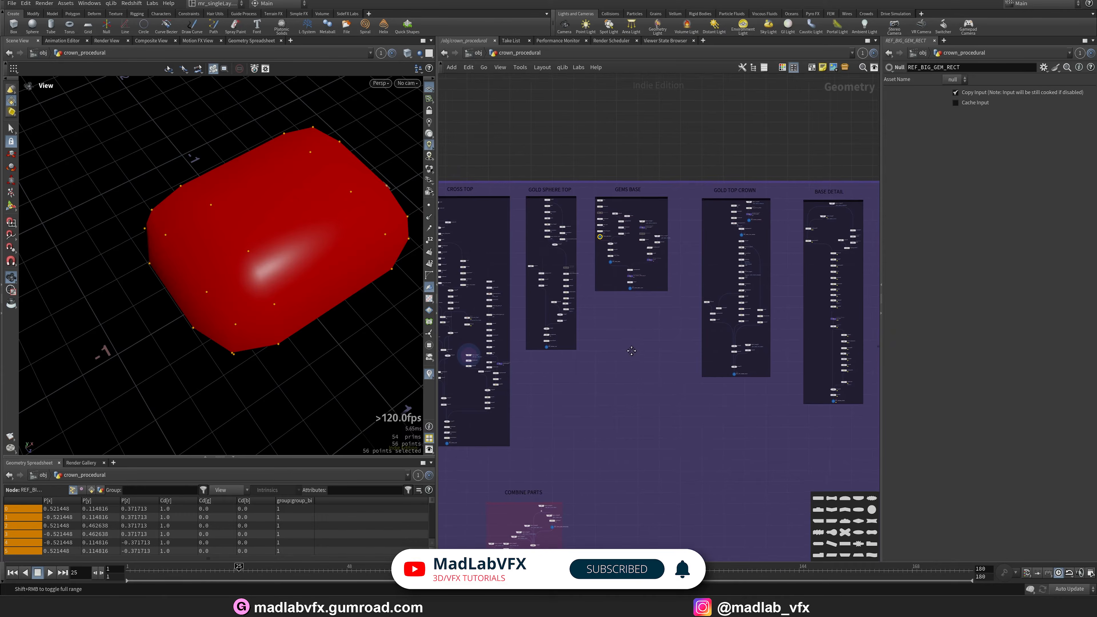
Browse into the GEMS BASE network box and display the box1 output.
middle_drag(558, 266, 486, 410)
scroll(670, 253, down, 3)
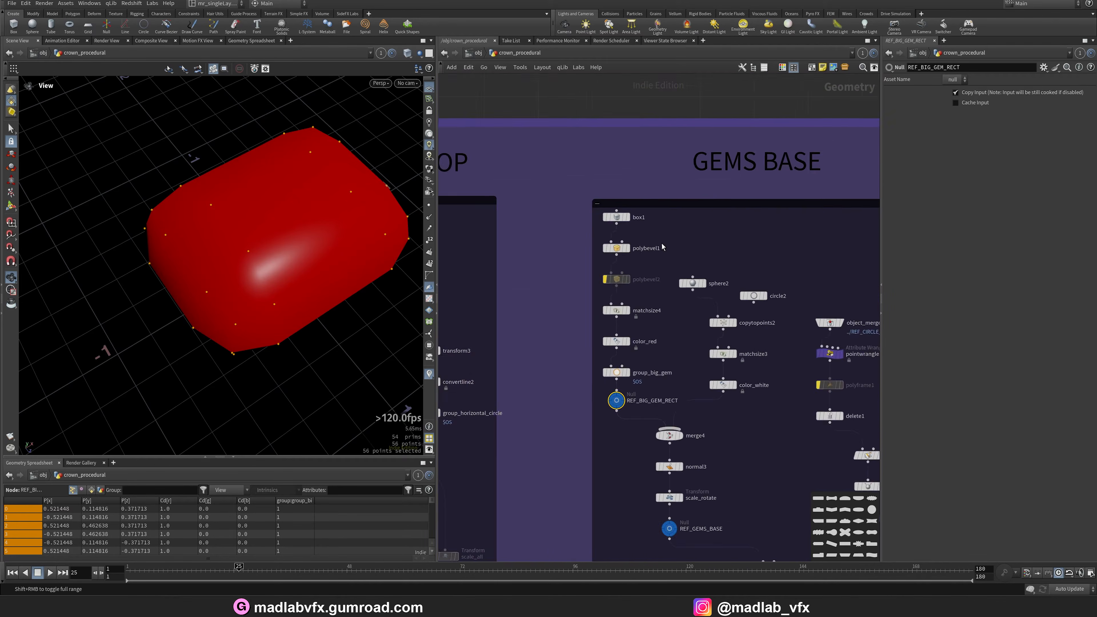
middle_drag(668, 247, 556, 200)
scroll(519, 178, up, 2)
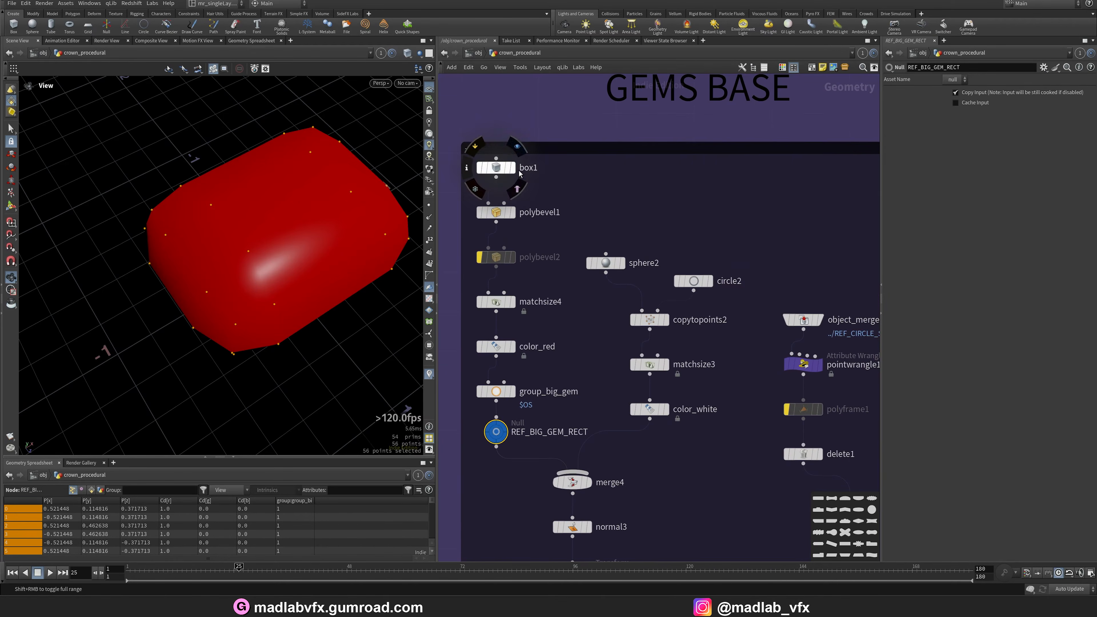
click(495, 168)
scroll(621, 208, down, 3)
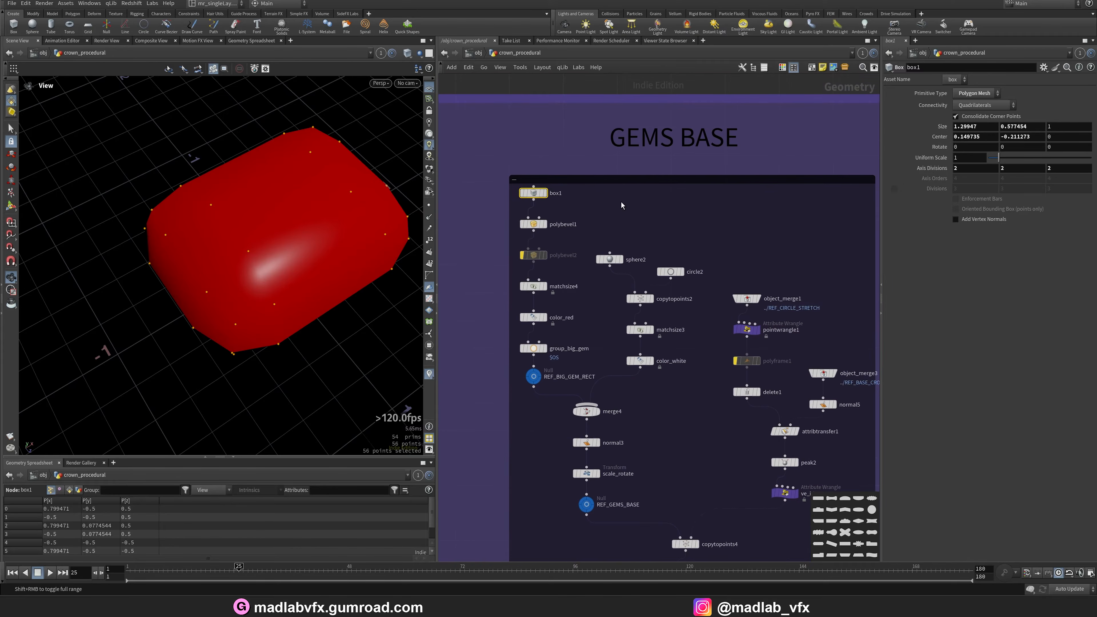
click(545, 193)
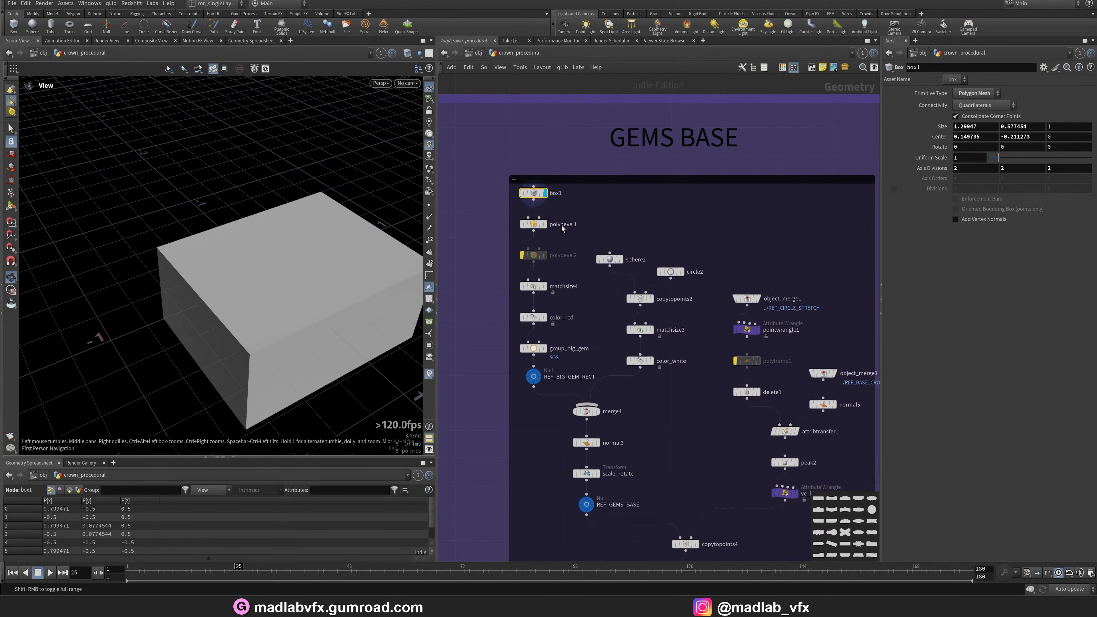
Display the polybevel1 output and orbit around the bevelled box.
click(546, 225)
click(535, 225)
alt+right_drag(238, 306, 308, 334)
alt+middle_drag(307, 333, 306, 286)
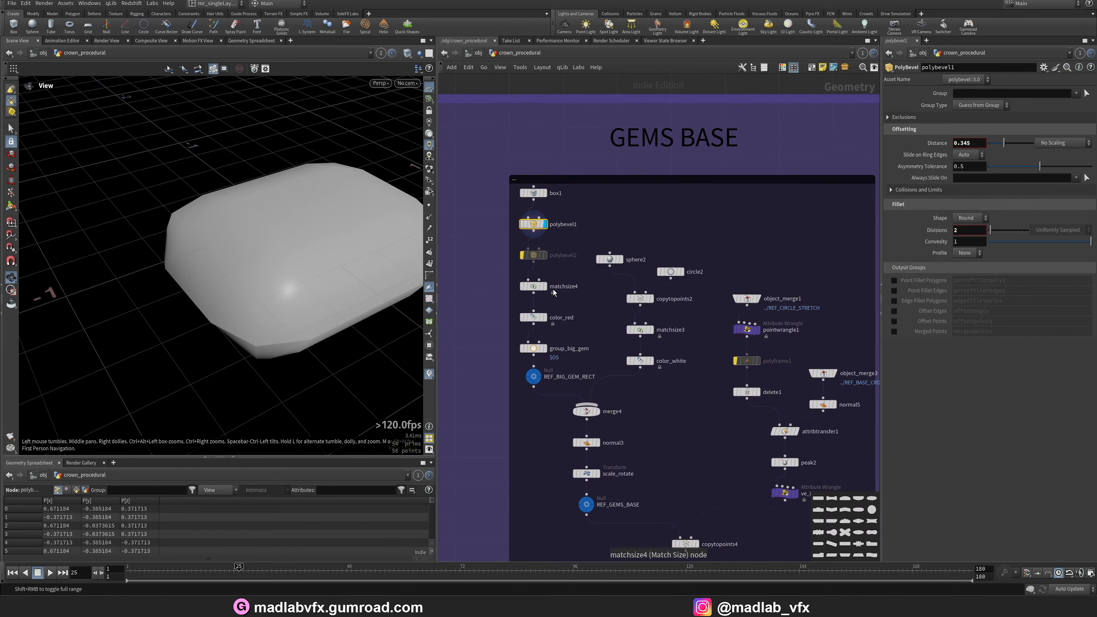
Display the matchsize4 and color_red outputs, orbiting around the red gem shape.
click(545, 287)
click(534, 286)
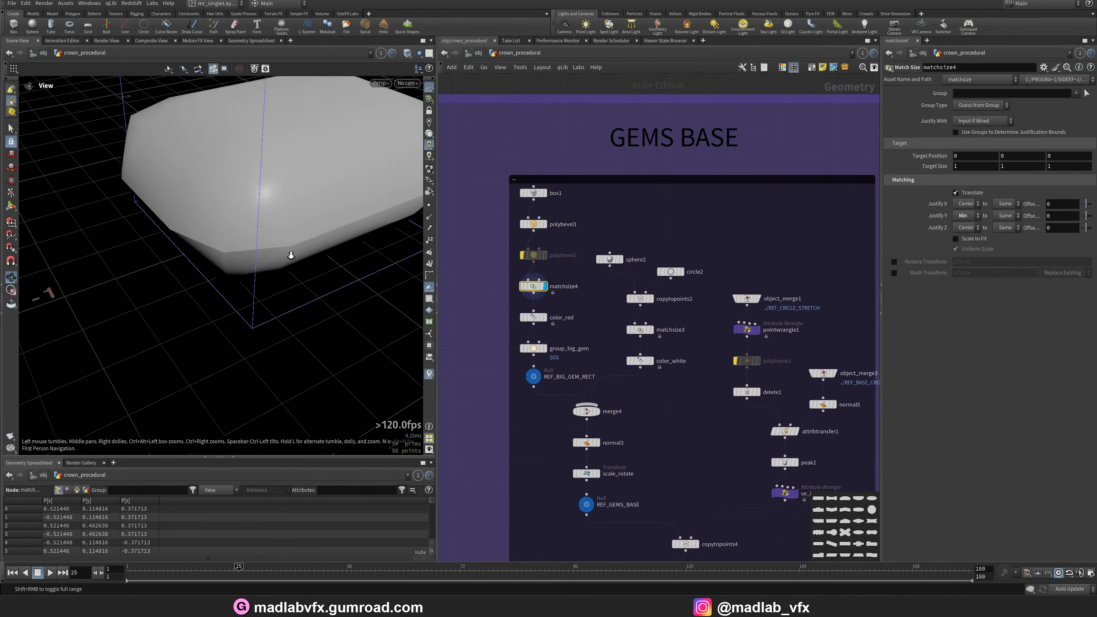
click(545, 318)
click(535, 318)
drag(238, 245, 259, 276)
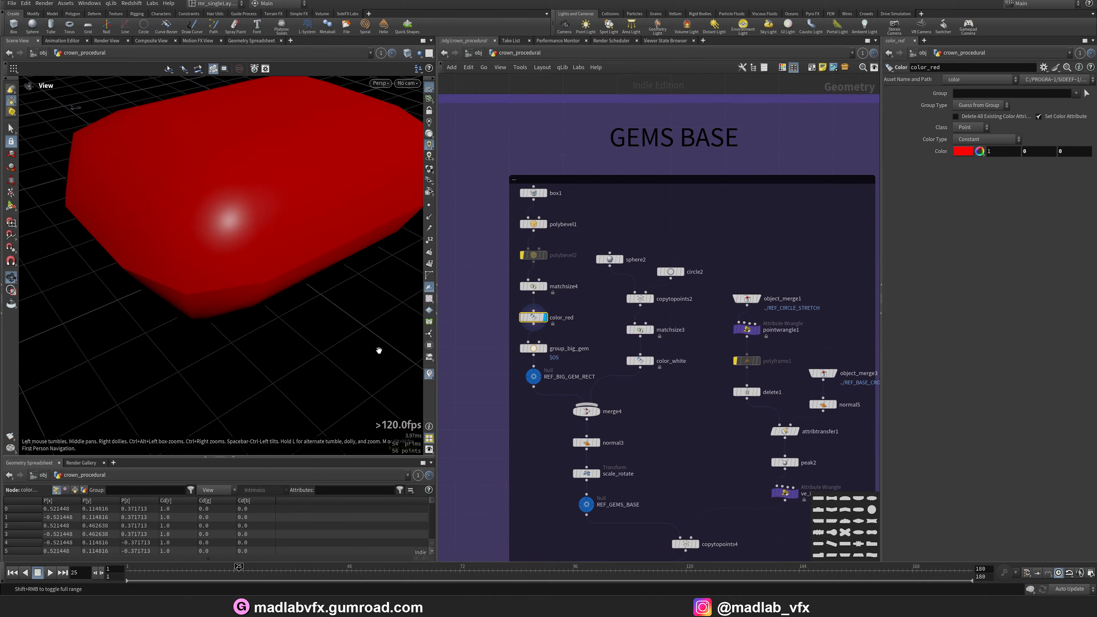
Select REF_BIG_GEM_RECT and display the color_white output of the white sphere branch.
scroll(545, 354, up, 3)
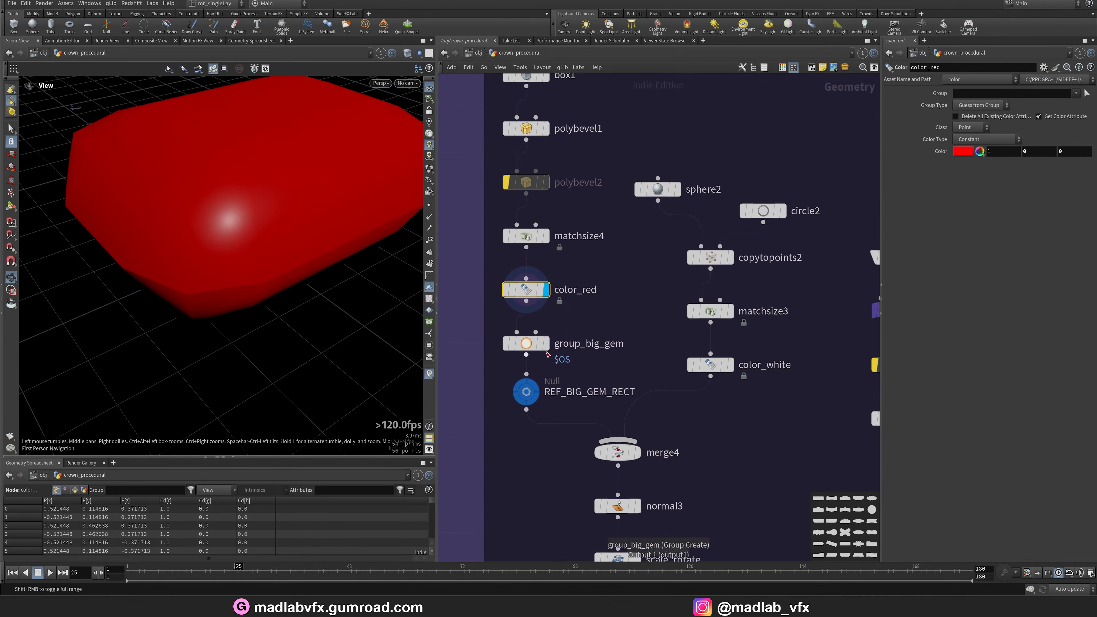
click(531, 392)
scroll(610, 280, down, 3)
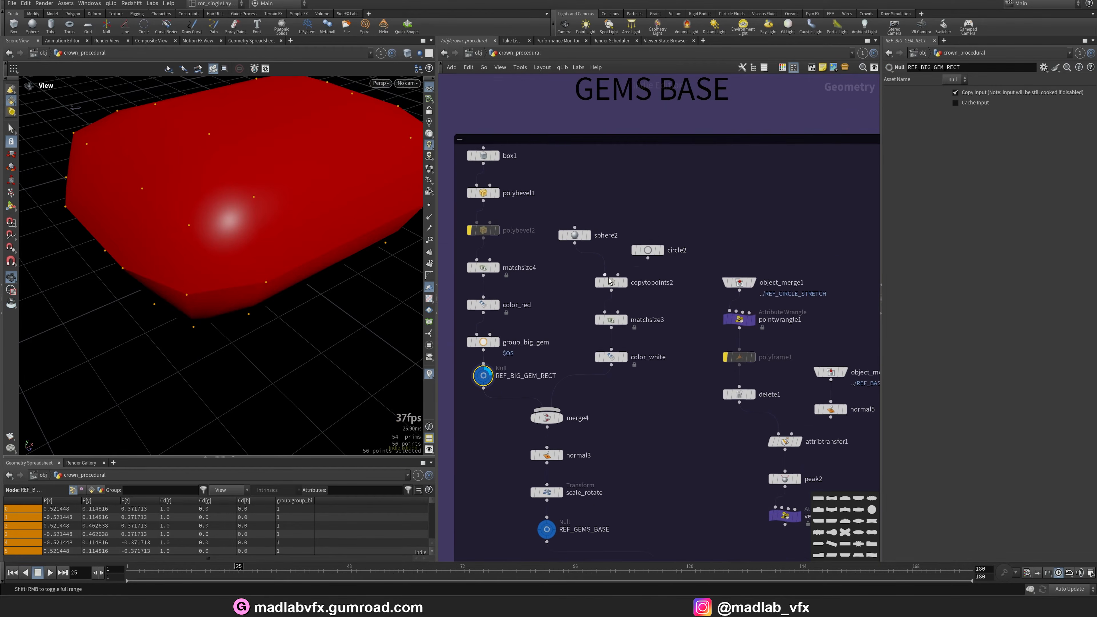
scroll(619, 262, up, 4)
click(631, 426)
click(607, 426)
Step through the sphere2, copytopoints2, matchsize3 and color_white outputs of the sphere ring.
scroll(171, 263, down, 8)
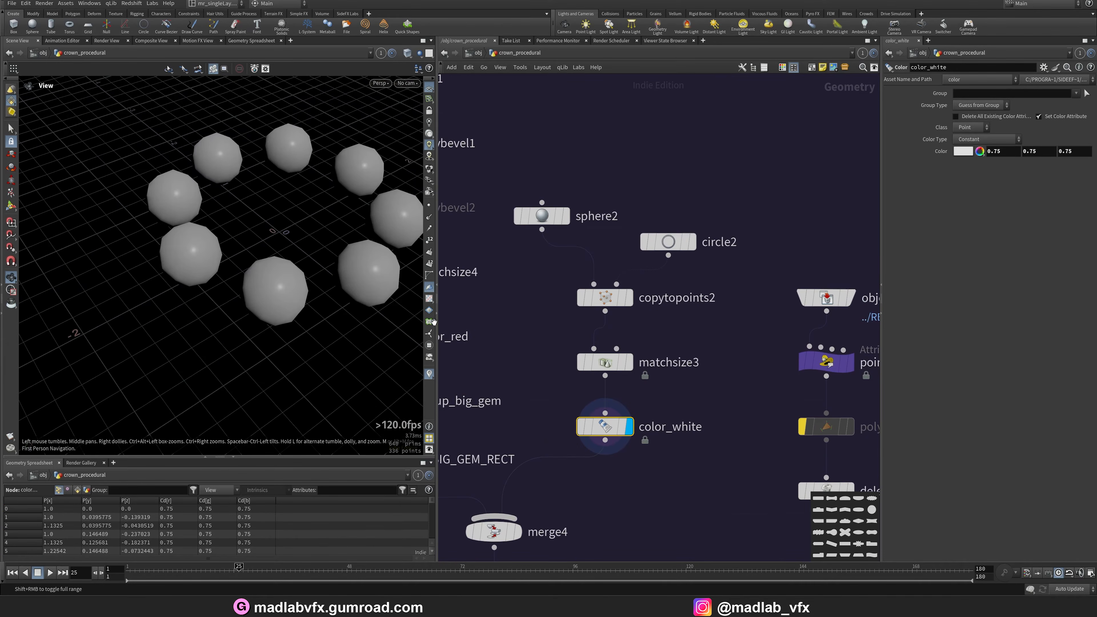
click(569, 222)
click(625, 298)
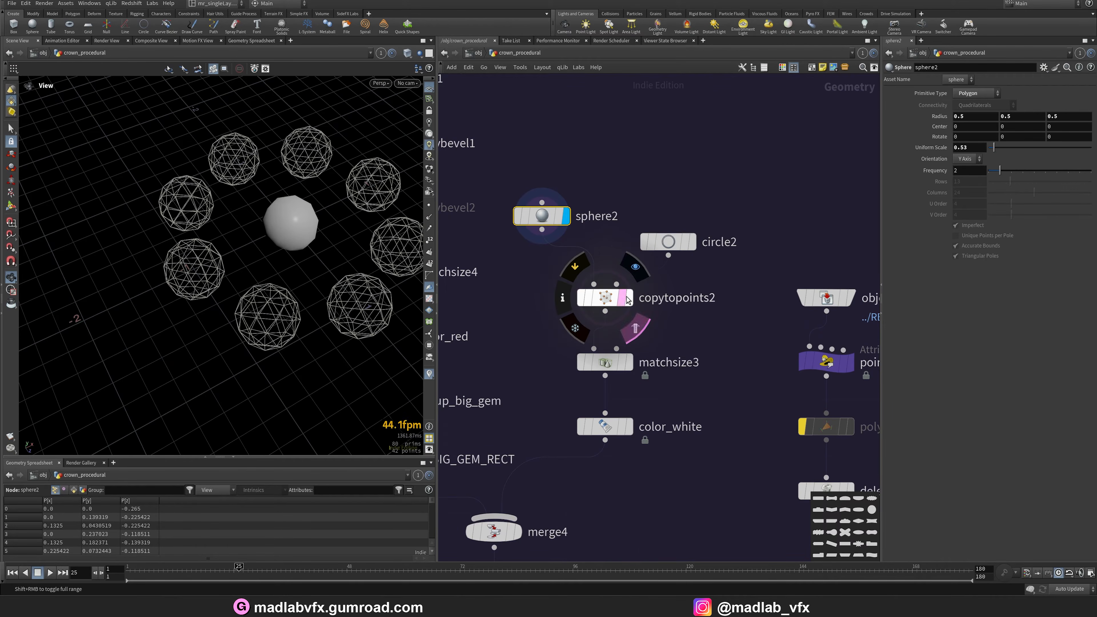
click(630, 368)
click(629, 427)
Display the merge4 output with REF_GEMS_BASE selected and frame the red gem inside the sphere ring.
middle_drag(519, 528, 606, 146)
click(524, 372)
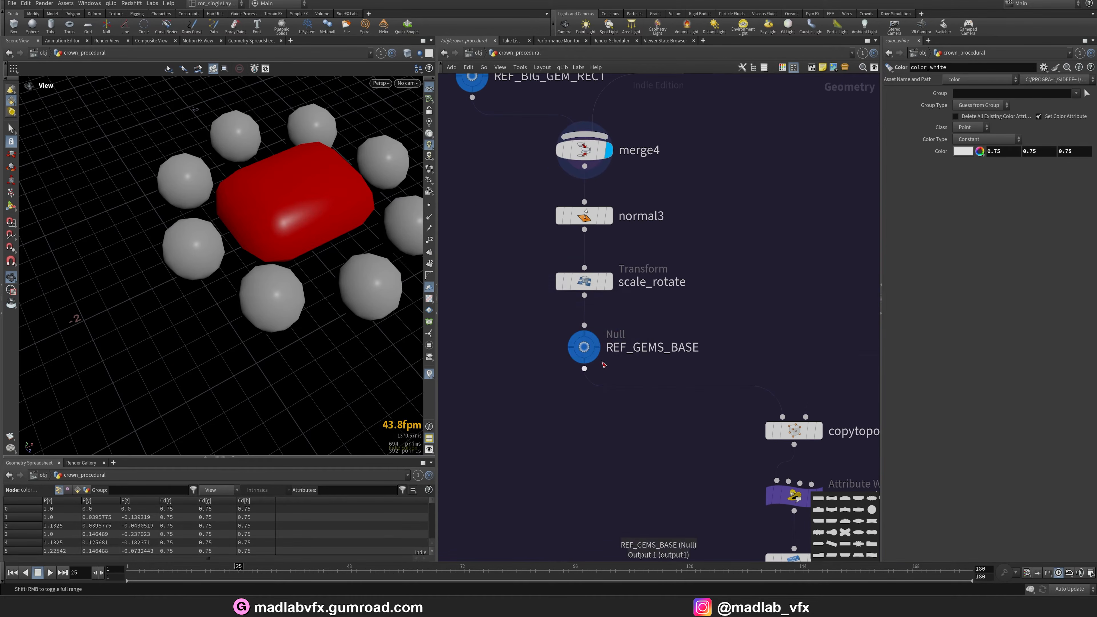
click(593, 342)
drag(307, 251, 346, 225)
key(space+g)
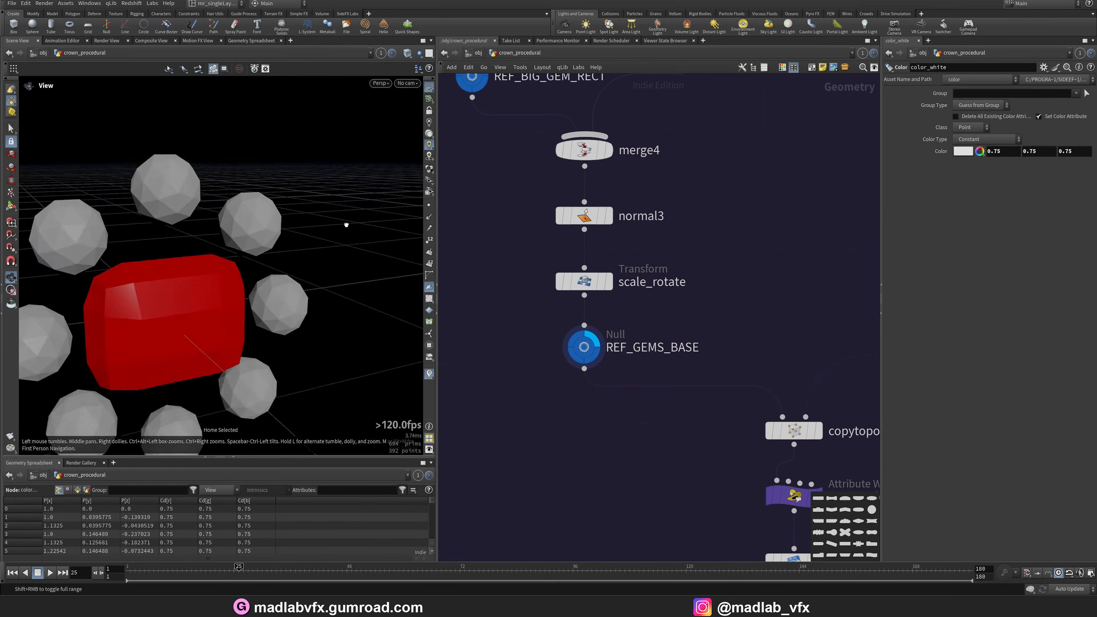
Browse the network from the gems base toward the cross top gem branch.
scroll(347, 225, down, 3)
scroll(469, 368, down, 6)
scroll(652, 362, up, 3)
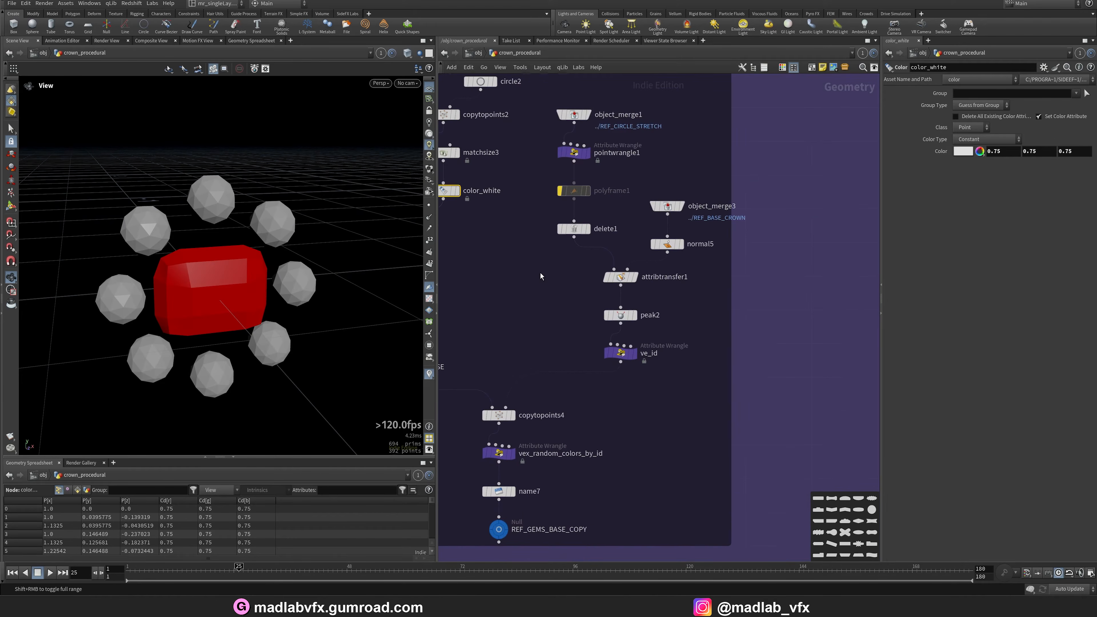
middle_drag(541, 274, 667, 354)
scroll(610, 375, down, 8)
middle_drag(580, 416, 755, 329)
scroll(646, 287, up, 4)
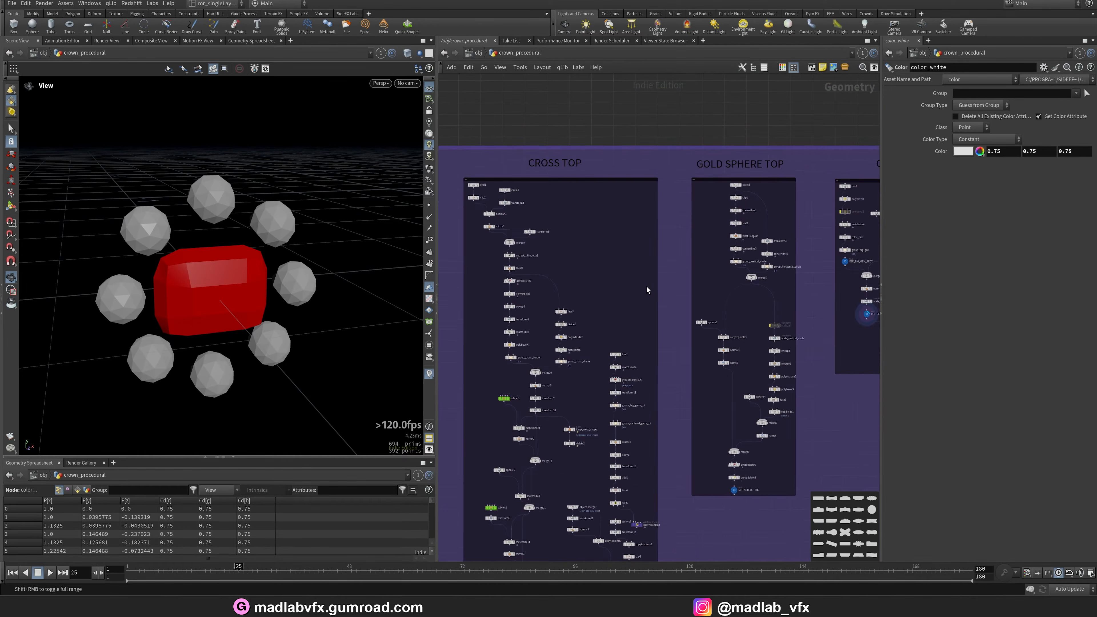
middle_drag(590, 273, 667, 105)
middle_drag(624, 497, 639, 393)
scroll(688, 345, up, 5)
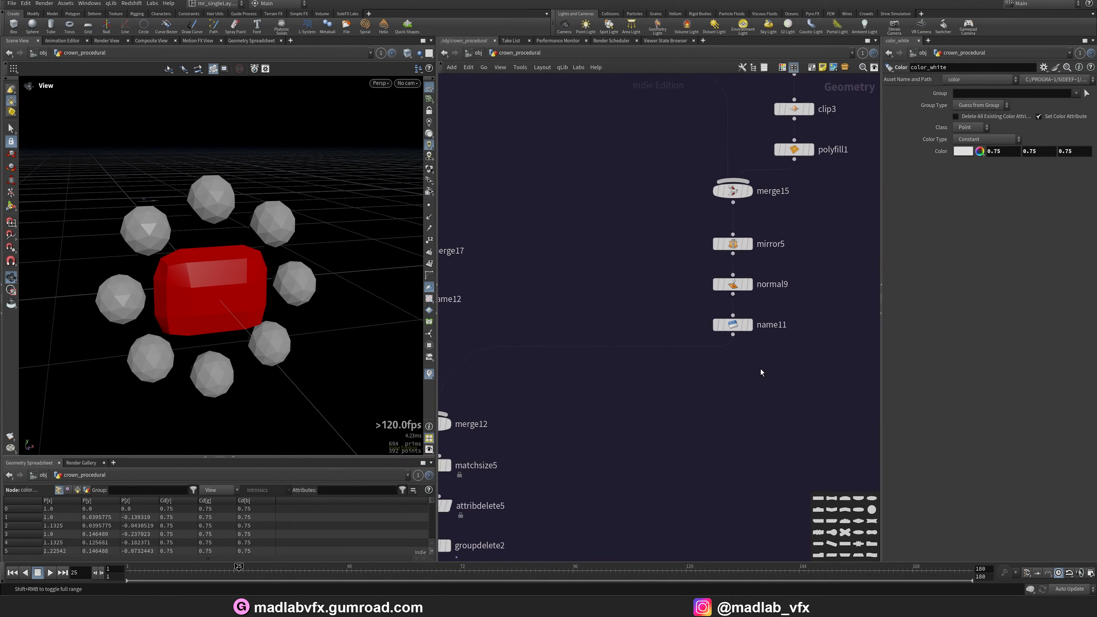
Display the name11 output and orbit around the mirrored cross gems.
middle_drag(762, 373, 719, 411)
scroll(719, 408, up, 1)
click(705, 354)
scroll(190, 298, down, 3)
middle_drag(184, 299, 301, 286)
scroll(301, 286, down, 3)
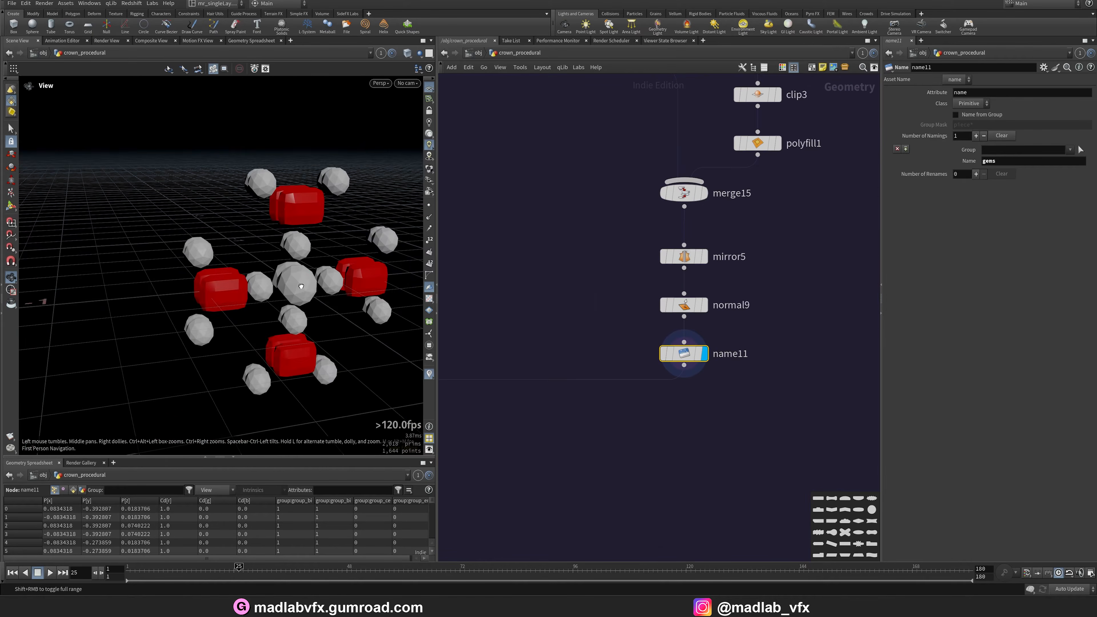
drag(301, 286, 312, 256)
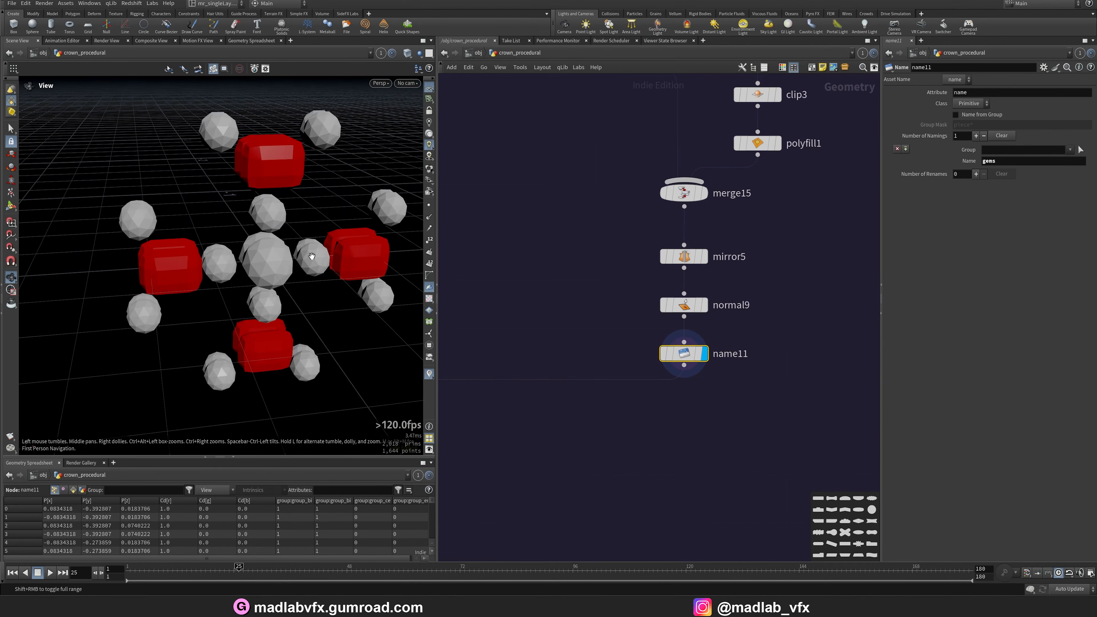
Browse down the cross top branch and display the merge12 output showing the assembled cross.
middle_drag(630, 446, 771, 328)
scroll(609, 348, down, 3)
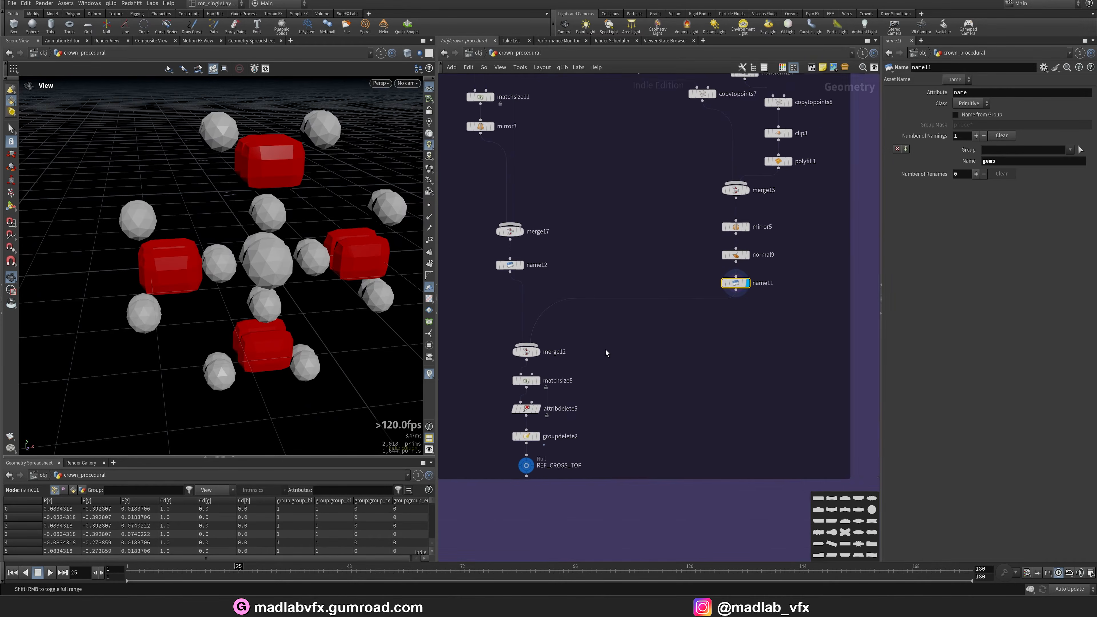
middle_drag(608, 353, 633, 359)
scroll(588, 363, up, 3)
click(548, 361)
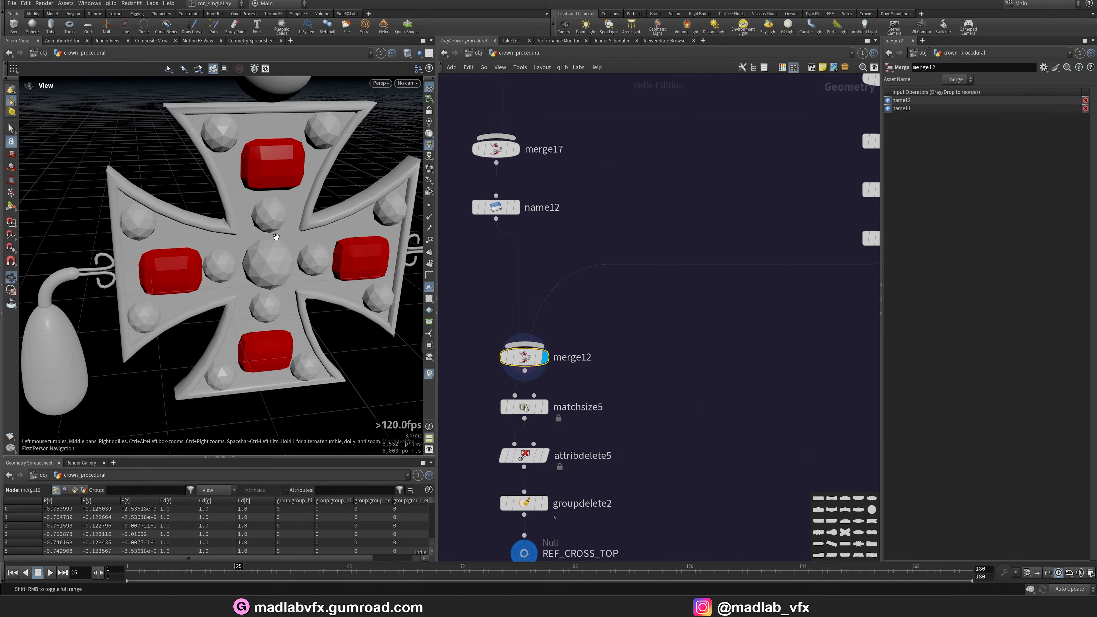
Display the REF_CROSS_TOP output and orbit around the finished cross ornament.
scroll(645, 450, down, 3)
scroll(596, 432, up, 3)
click(630, 445)
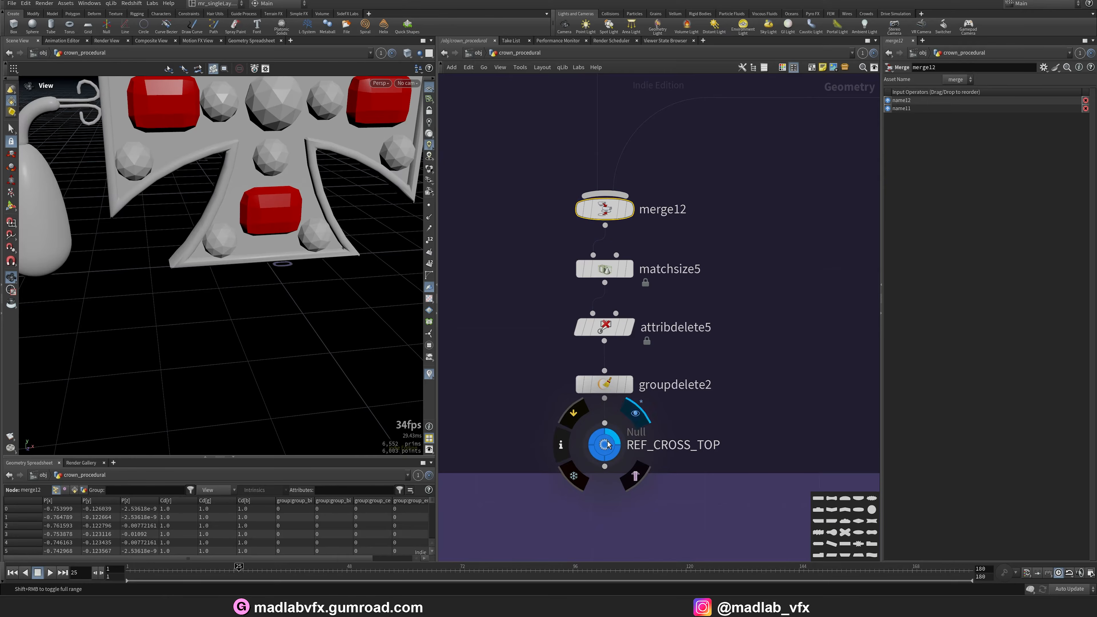
right_drag(257, 257, 225, 255)
middle_drag(225, 254, 200, 290)
drag(201, 290, 218, 269)
right_drag(194, 219, 224, 245)
middle_drag(224, 245, 227, 270)
scroll(715, 360, down, 8)
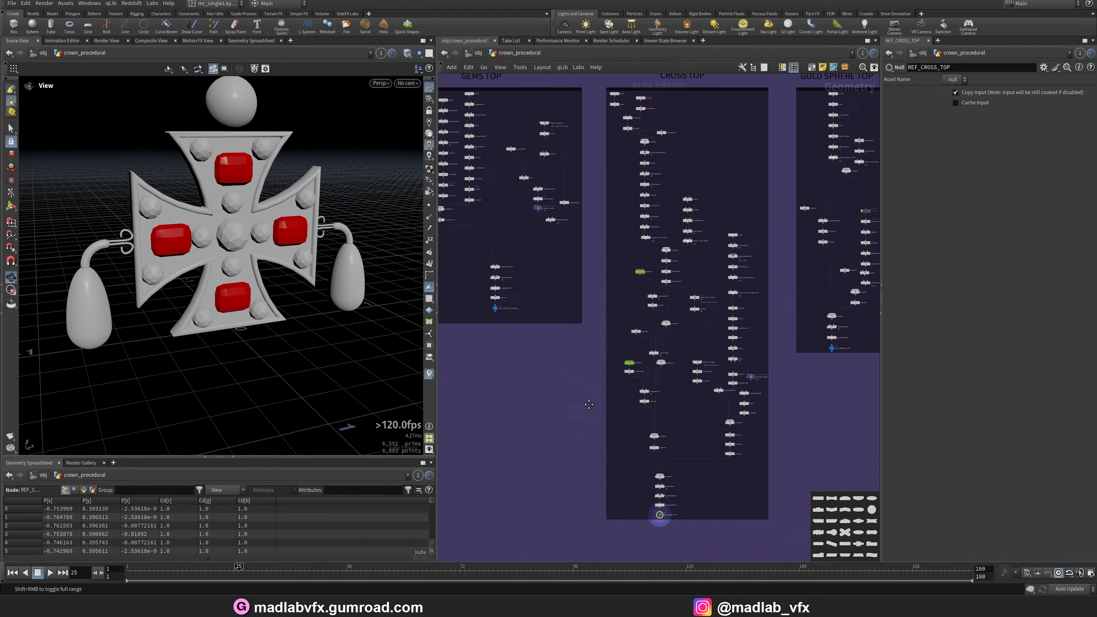
Browse to the GOLD SPHERE TOP network and open the final crown render video to compare, then minimize it.
middle_drag(614, 410, 434, 399)
scroll(709, 192, up, 7)
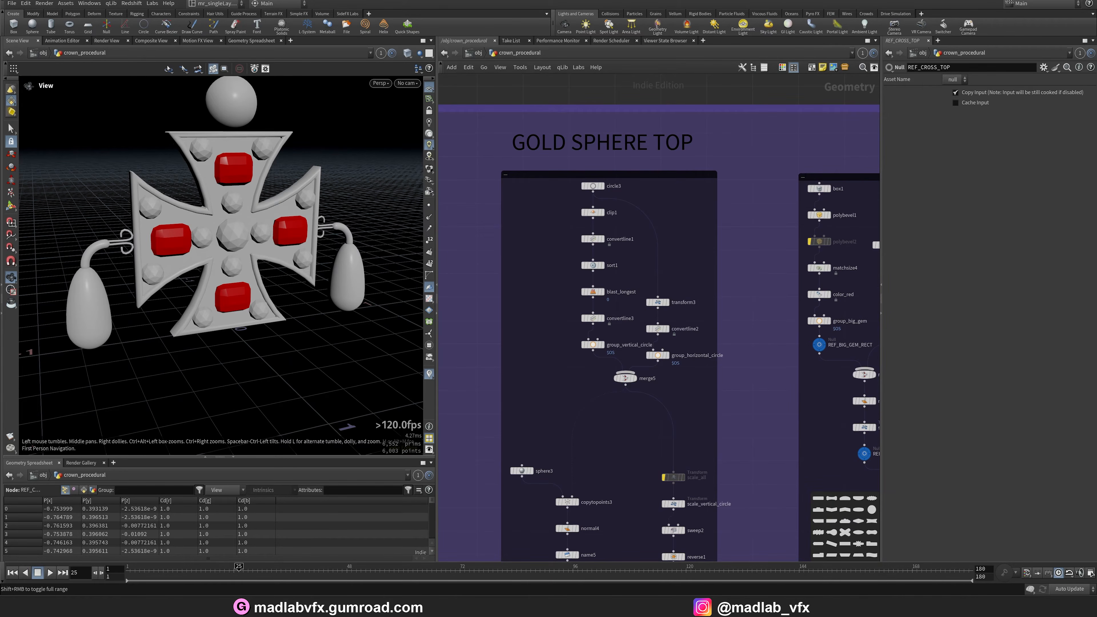
click(618, 607)
middle_drag(558, 192, 551, 246)
scroll(599, 429, up, 7)
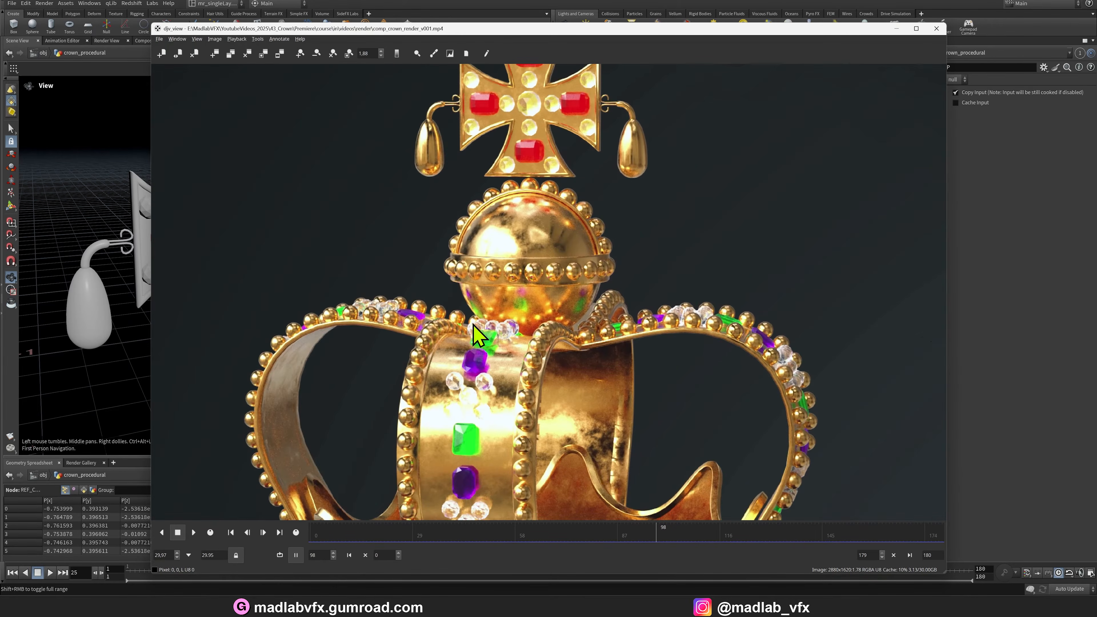
click(899, 30)
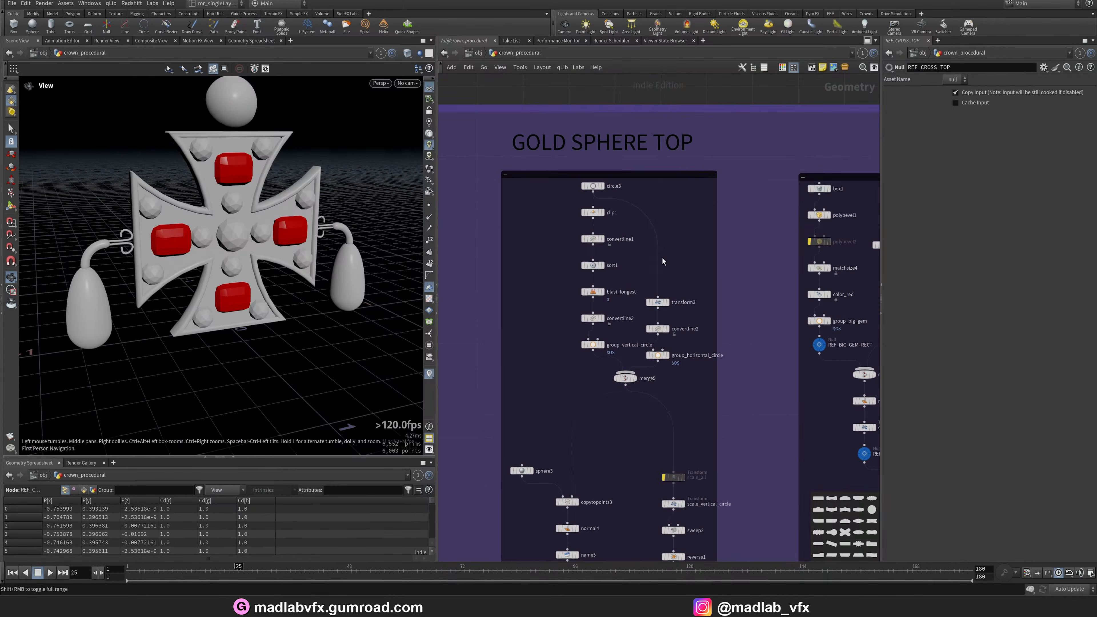
Display the REF_SPHERE_TOP output and orbit around the gold sphere top.
middle_drag(686, 402, 631, 156)
scroll(604, 432, up, 1)
middle_drag(604, 441, 648, 357)
scroll(574, 402, up, 4)
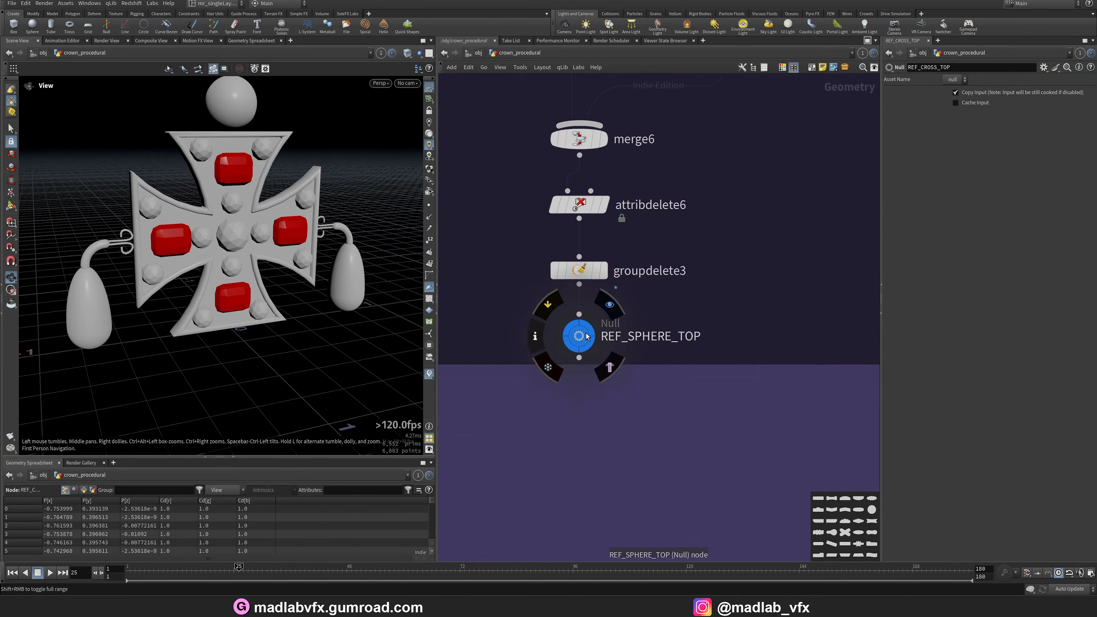
click(579, 336)
drag(262, 263, 154, 284)
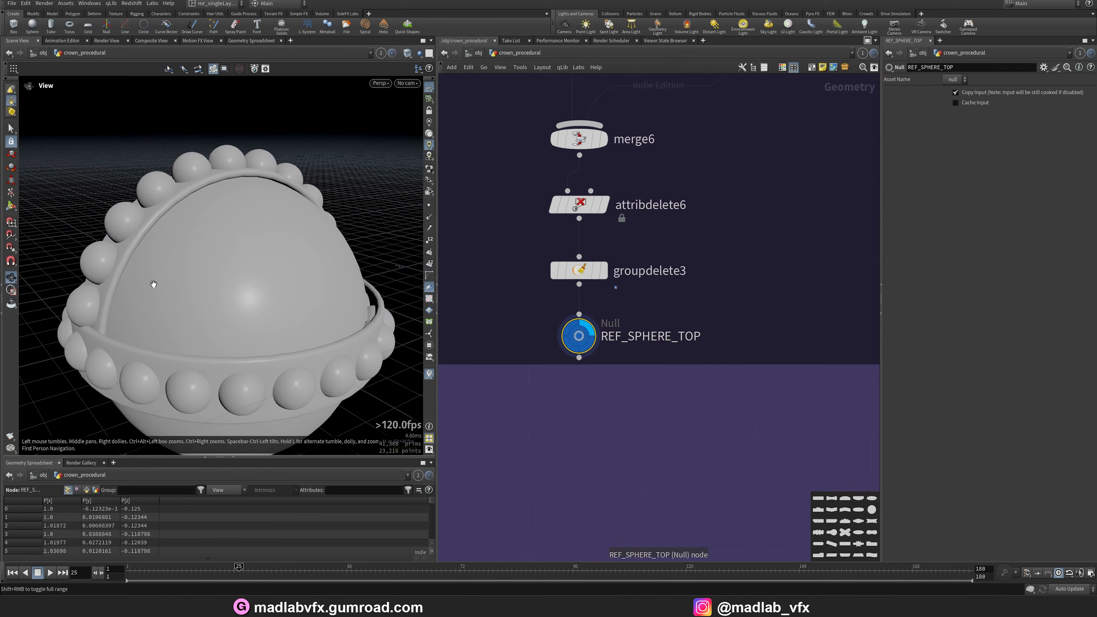
Browse to the start of the gold sphere branch and display the circle3 and clip1 outputs.
scroll(645, 257, down, 6)
middle_drag(624, 80, 626, 235)
scroll(656, 272, up, 2)
scroll(626, 235, up, 4)
click(584, 240)
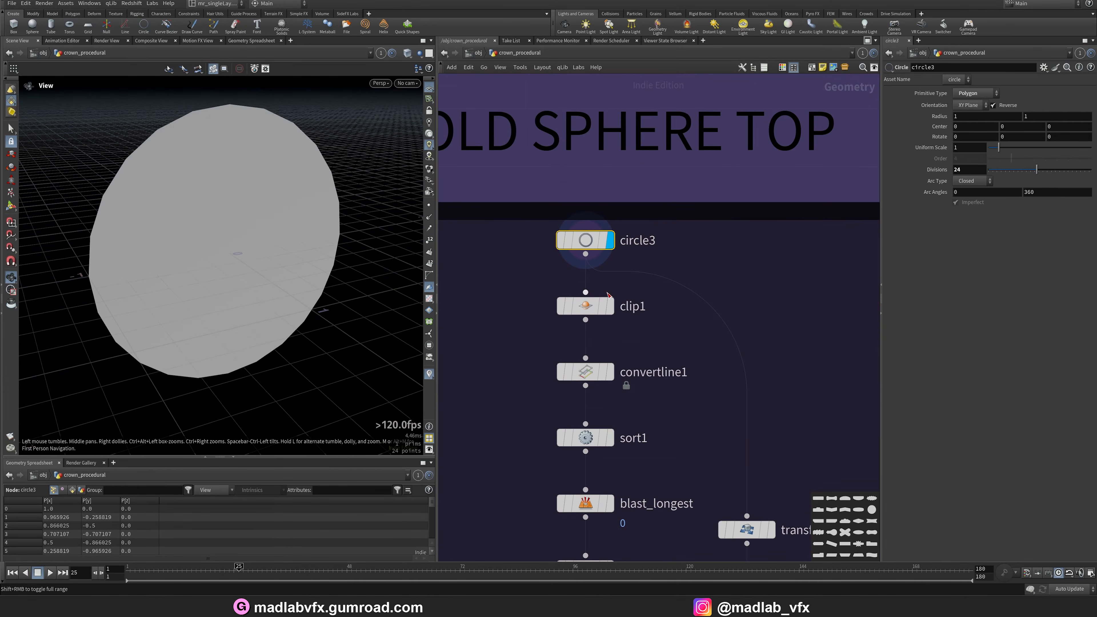
click(612, 308)
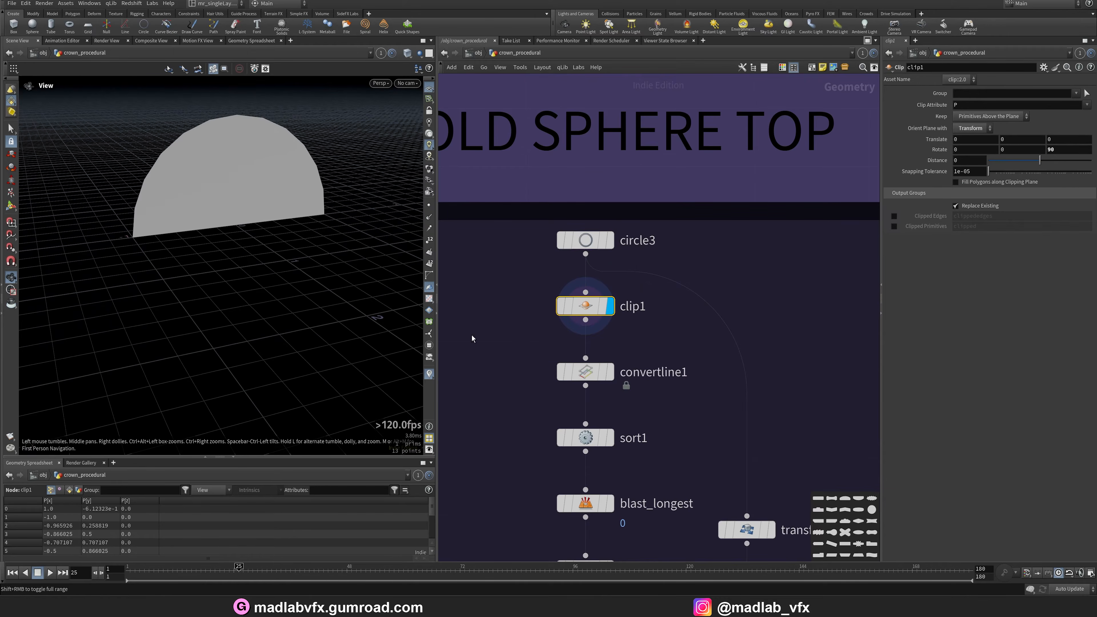
Display the convertline1, sort1 and blast_longest outputs in turn and orbit around the arc.
click(610, 372)
scroll(616, 352, down, 2)
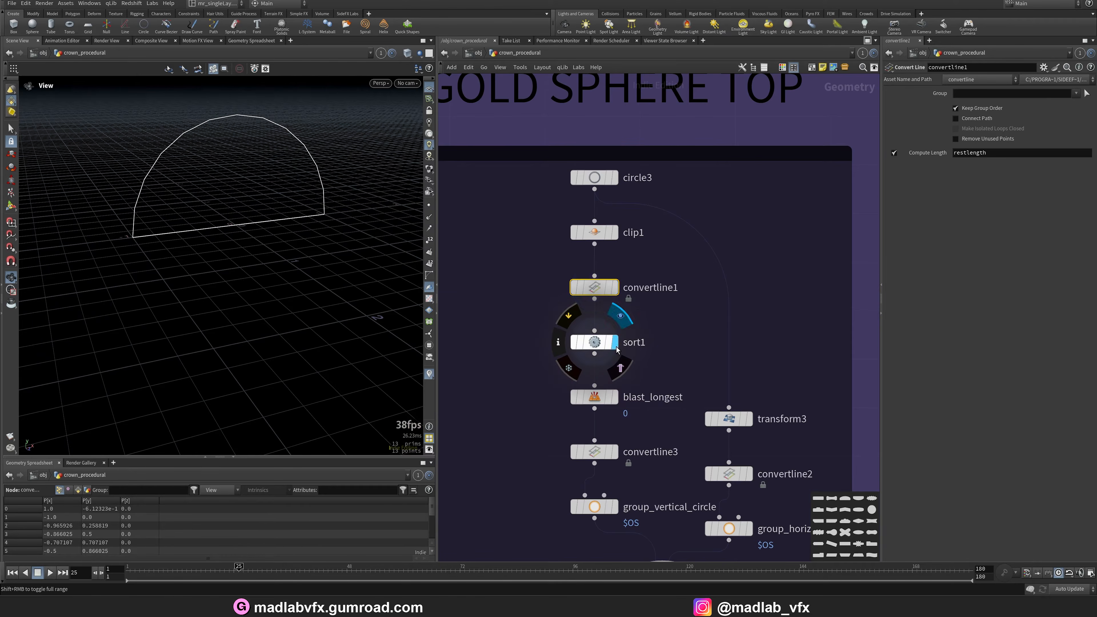
click(615, 345)
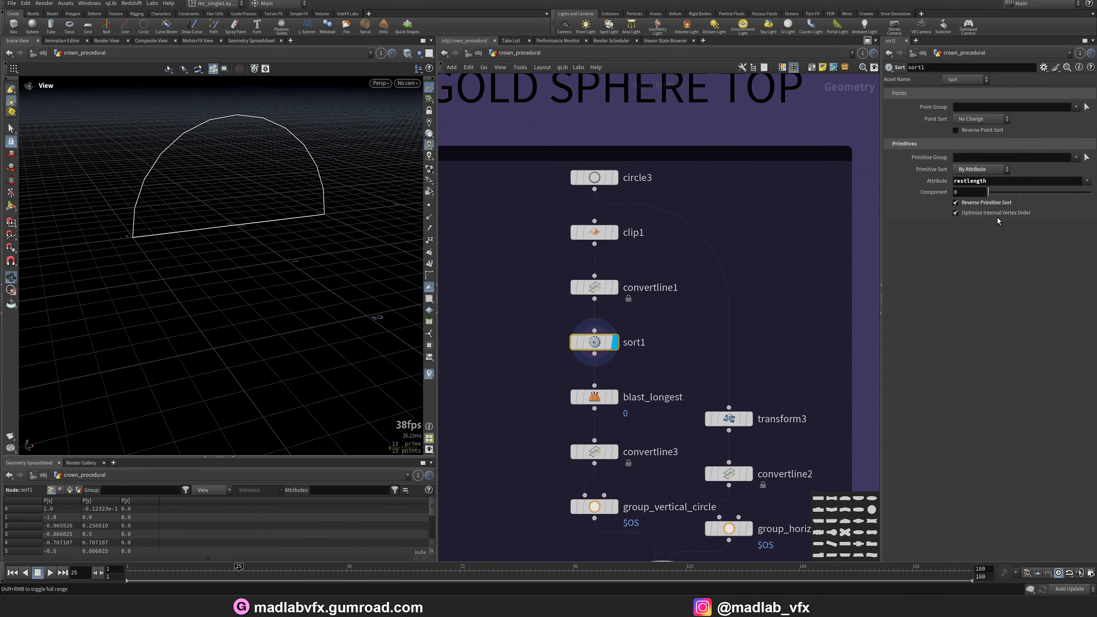
click(617, 398)
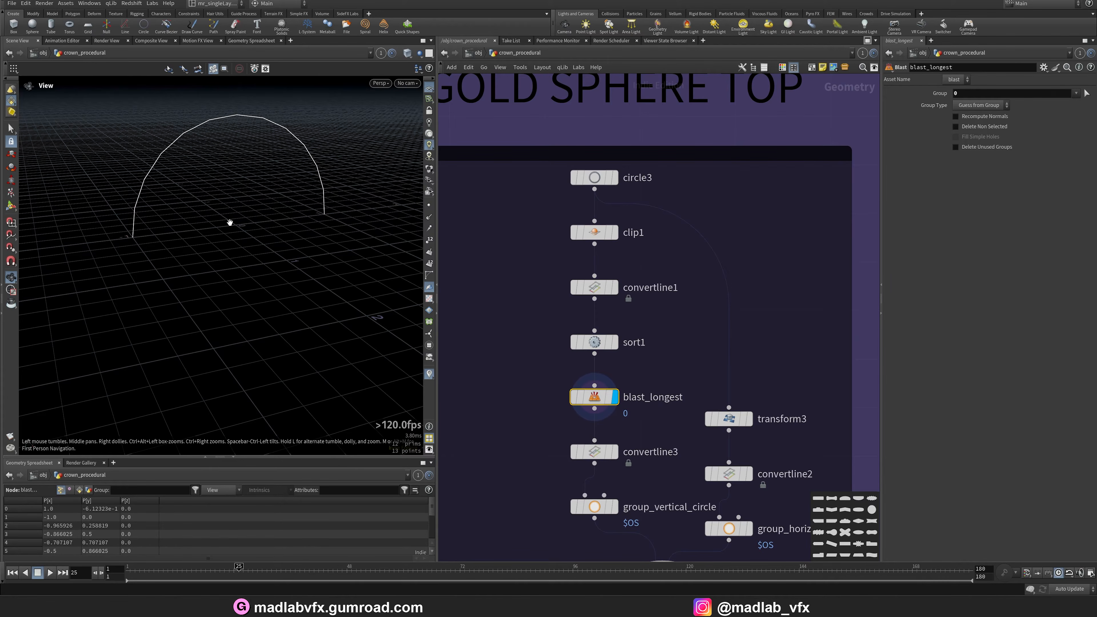
drag(229, 222, 190, 233)
middle_drag(665, 431, 653, 359)
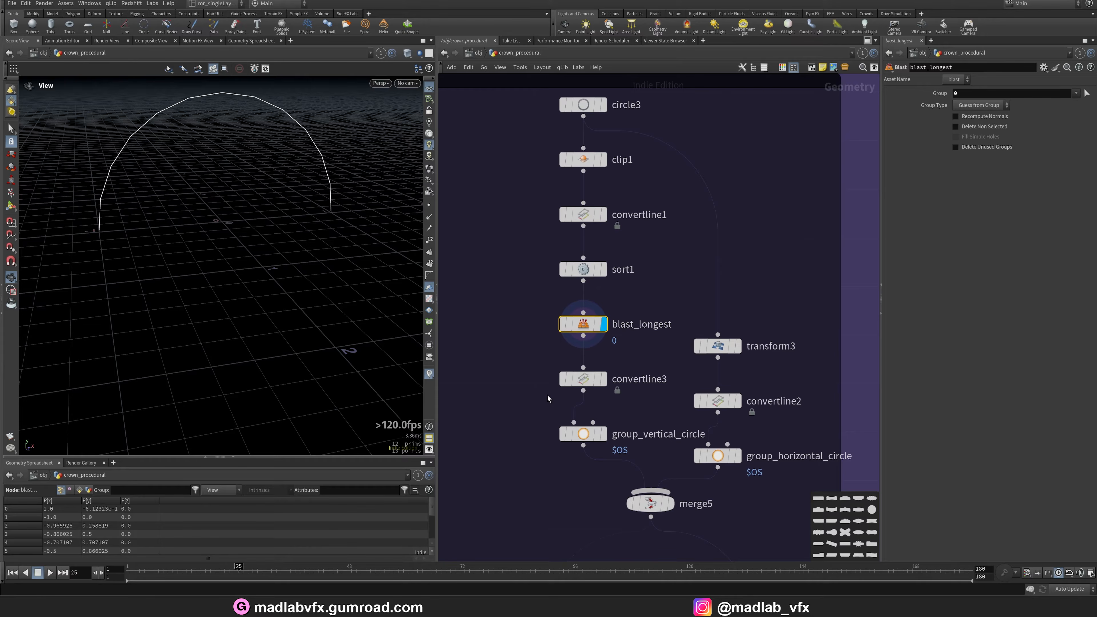
Display the convertline3, merge5, transform3, convertline2 and group_horizontal_circle outputs, returning to merge5 to view both circles.
click(603, 379)
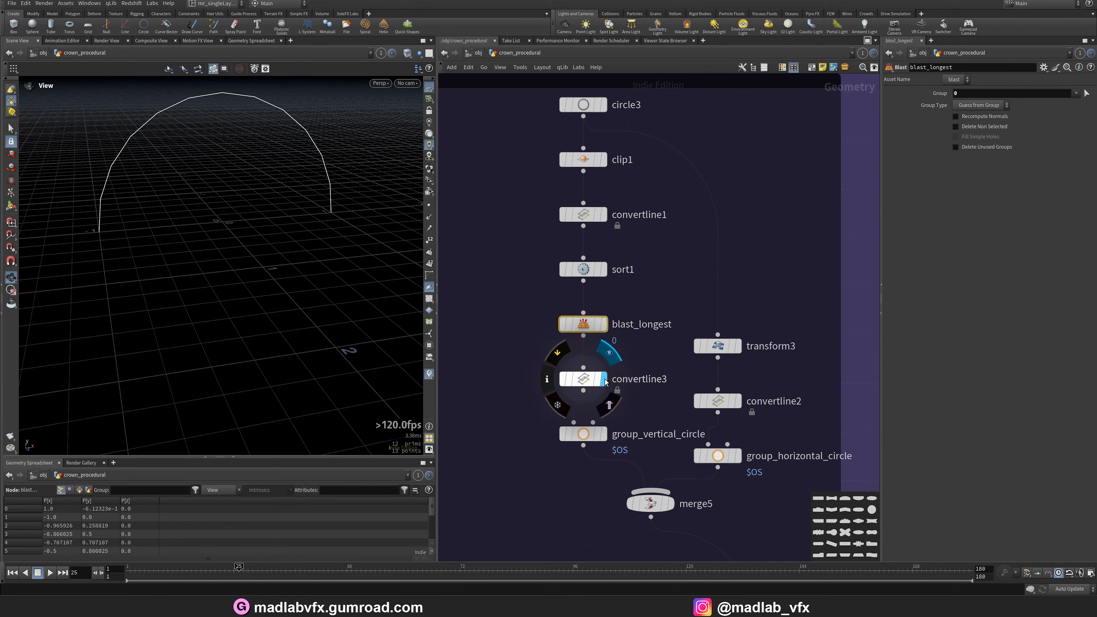
click(672, 507)
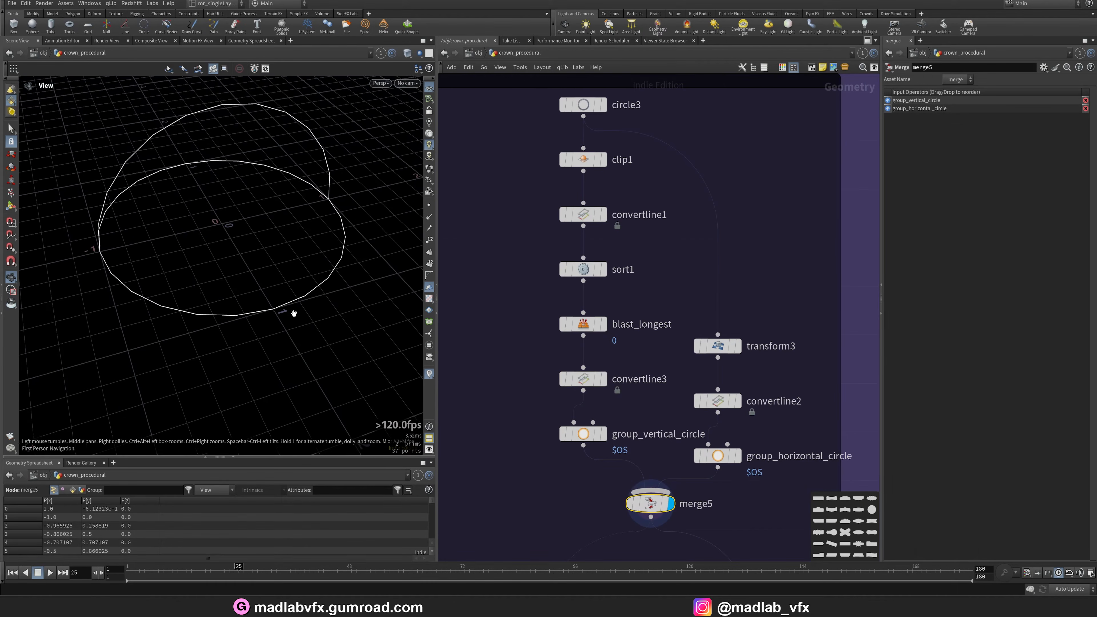
middle_drag(715, 257, 669, 256)
click(693, 348)
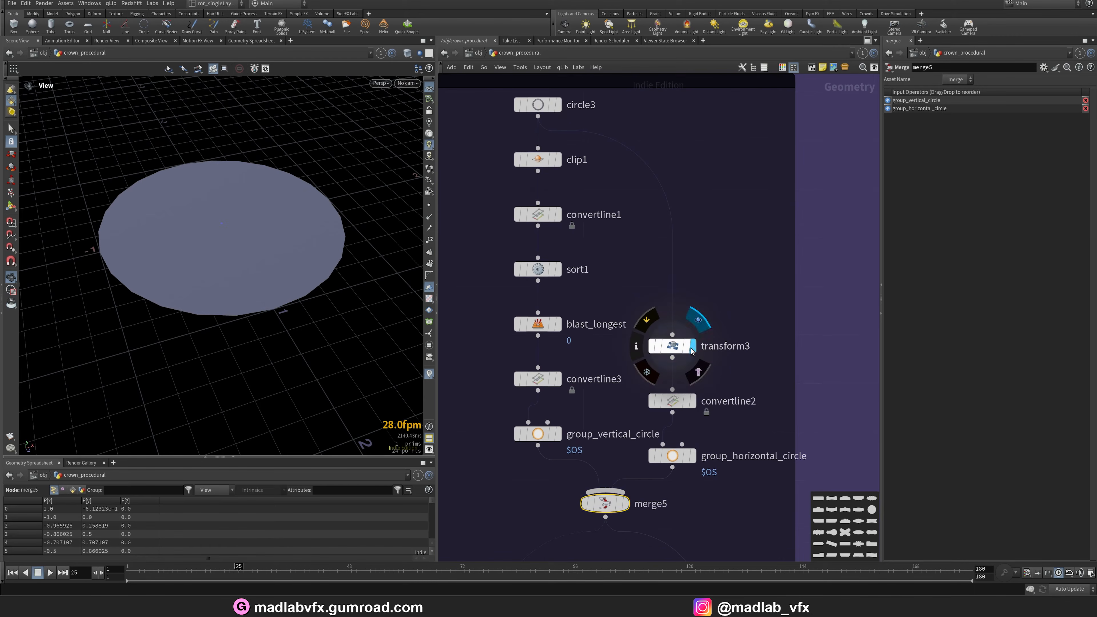
click(693, 402)
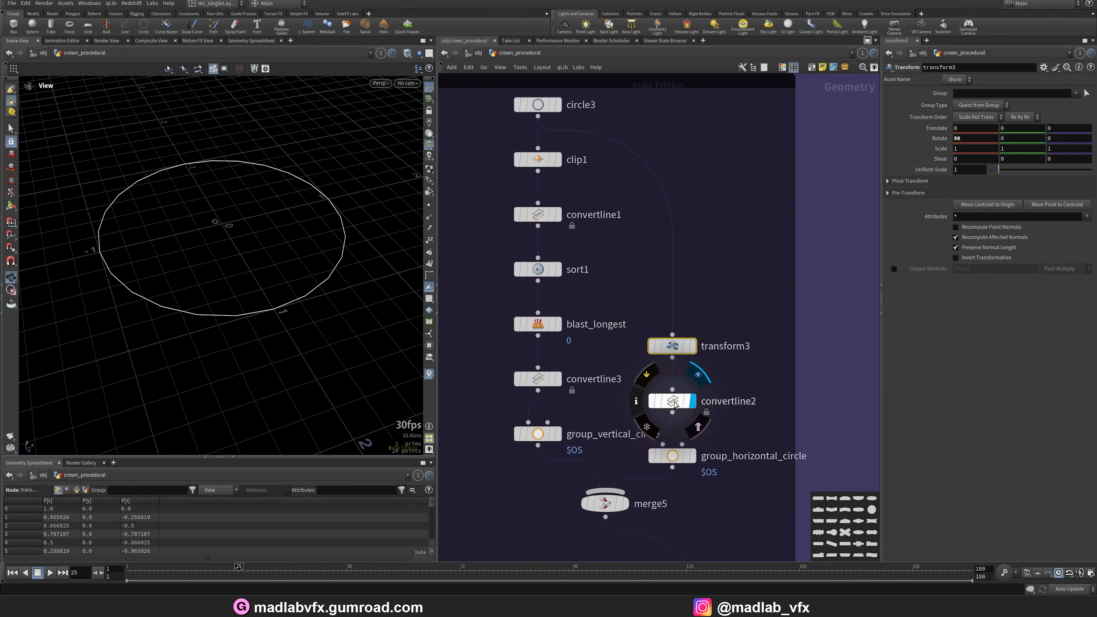
click(692, 457)
click(611, 511)
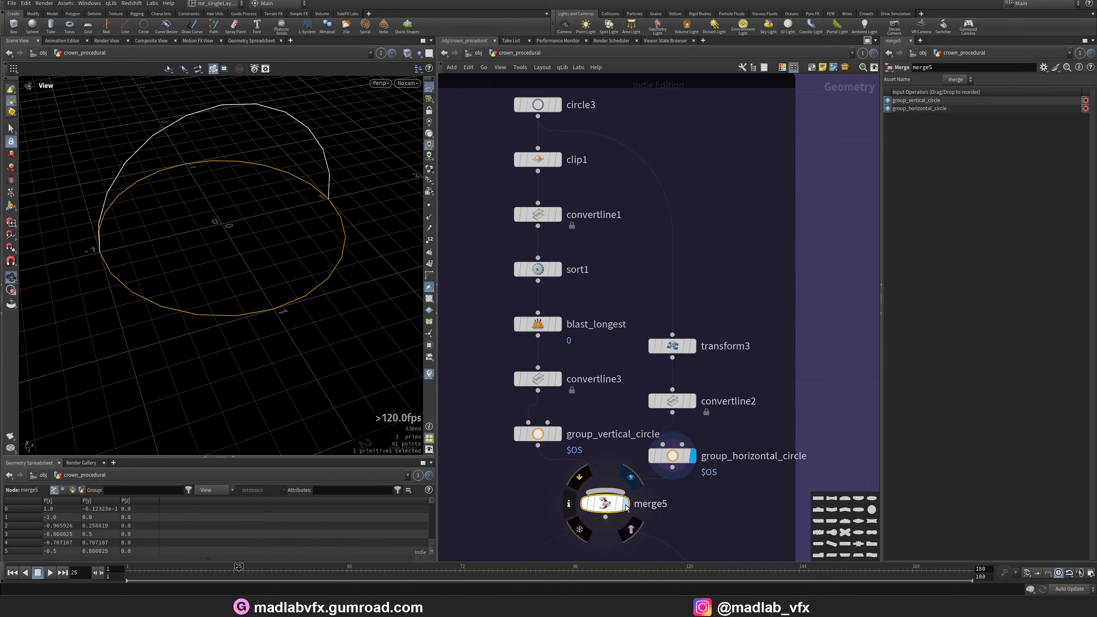
mouse_move(233, 268)
mouse_down()
mouse_move(289, 252)
mouse_move(248, 281)
mouse_up()
Move down the network and display the copytopoints3 output showing spheres copied along both circles.
scroll(727, 505, down, 5)
middle_drag(714, 540, 695, 266)
scroll(617, 311, up, 5)
middle_drag(612, 291, 621, 373)
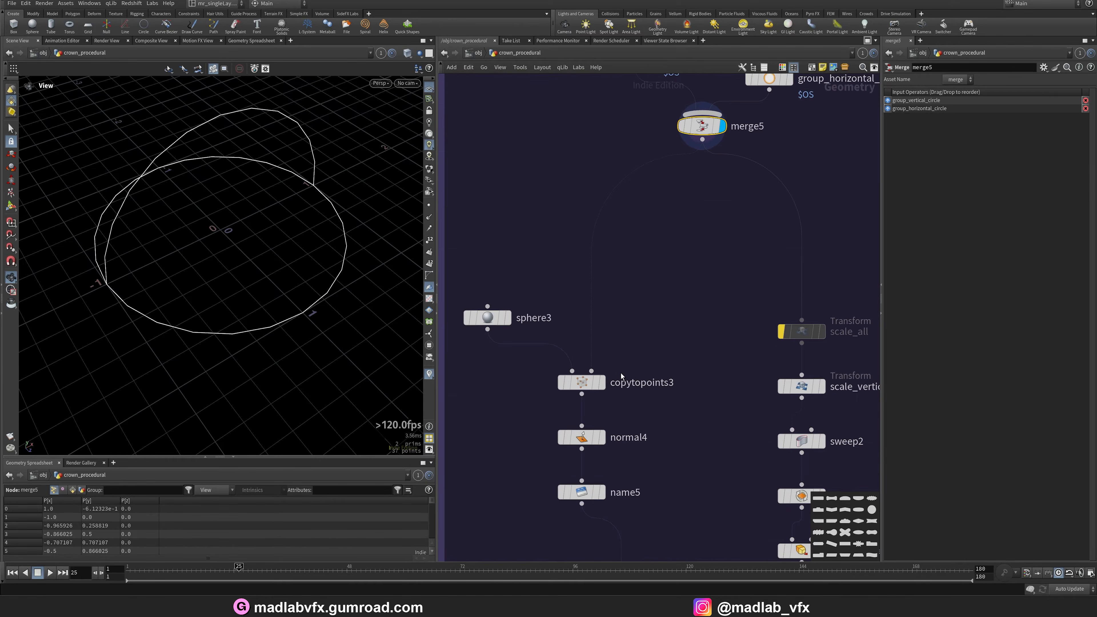
click(602, 383)
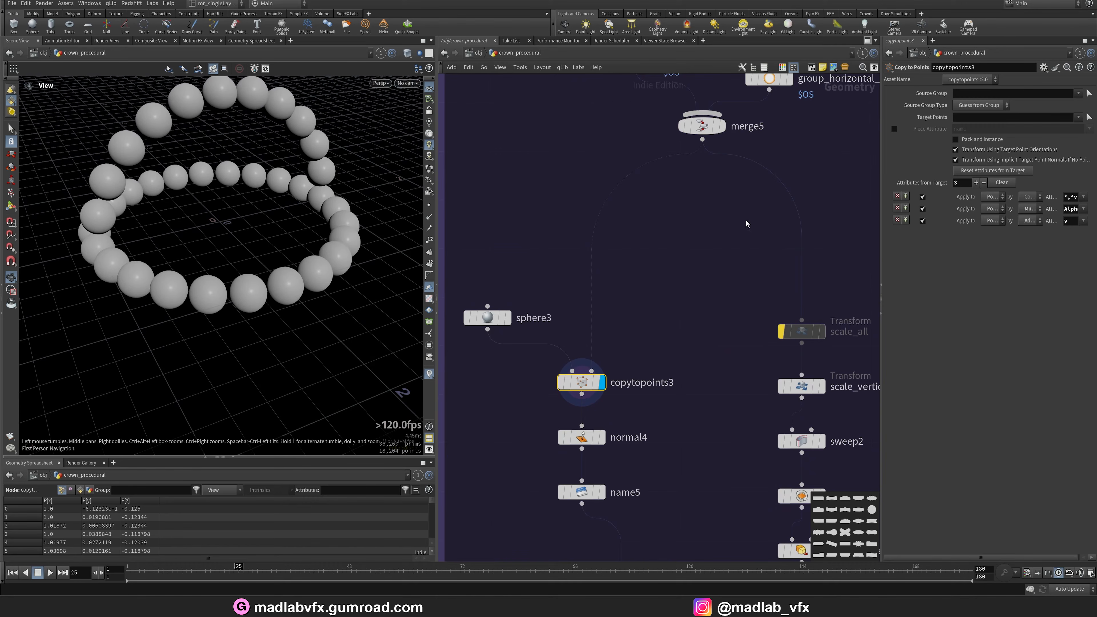
middle_drag(716, 255, 715, 266)
Display the scale_vertical_circle and sweep2 outputs and orbit around the swept bands.
middle_drag(683, 443, 652, 297)
scroll(649, 382, down, 2)
middle_drag(771, 287, 657, 245)
scroll(655, 244, up, 3)
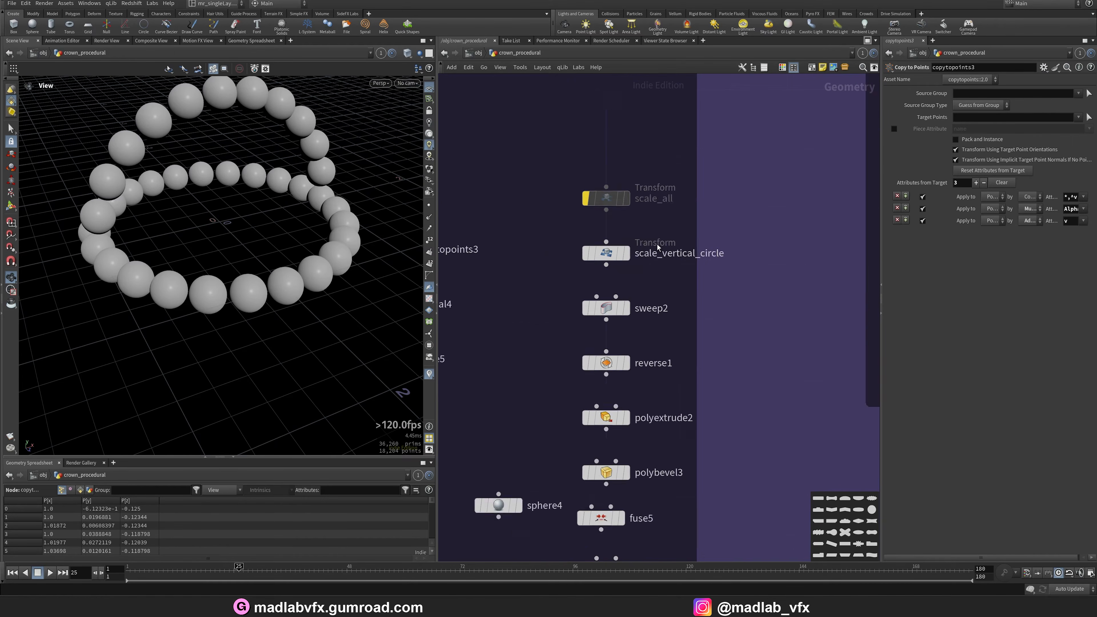
click(622, 256)
click(621, 320)
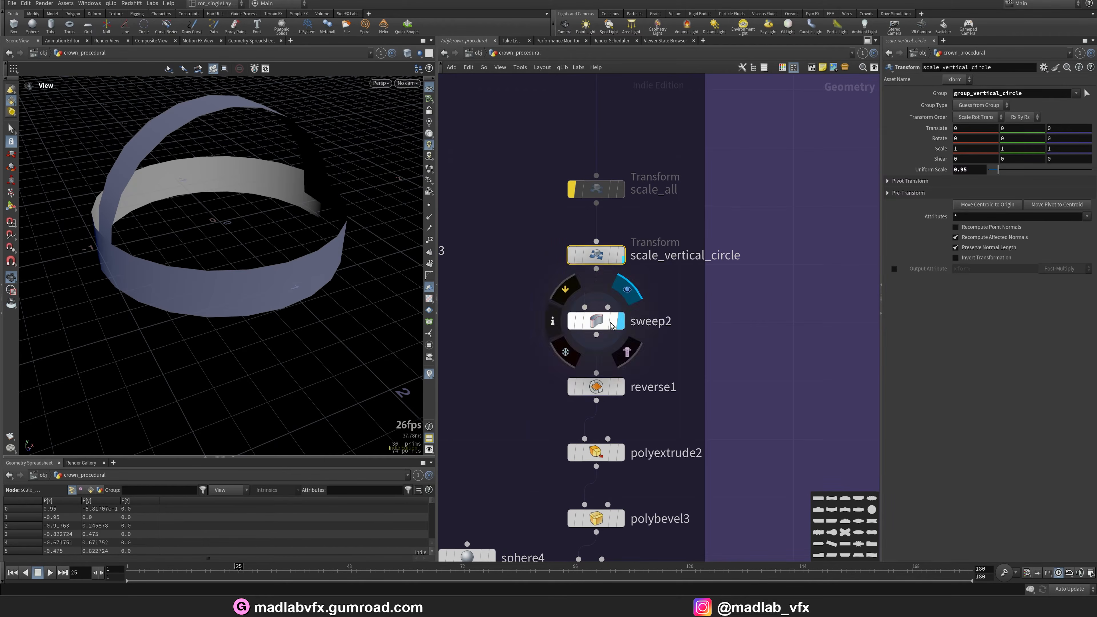
mouse_move(242, 233)
mouse_down()
mouse_move(286, 228)
mouse_move(251, 237)
mouse_up()
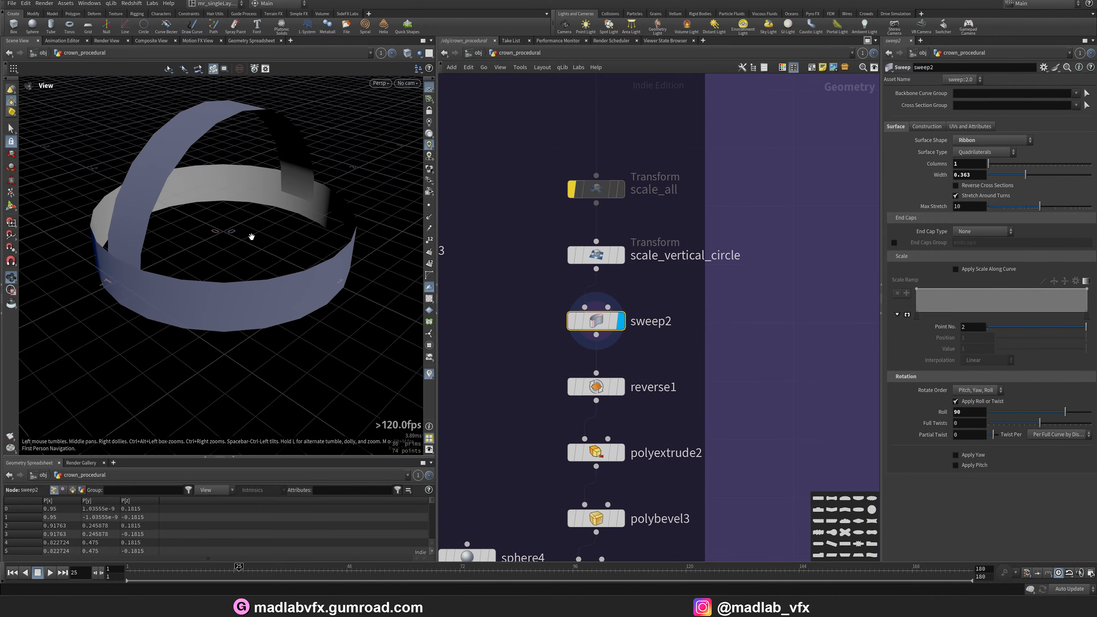
Display the polybevel3 and merge7 outputs to view the bevelled bands on the sphere.
middle_drag(656, 484, 663, 309)
scroll(656, 248, down, 1)
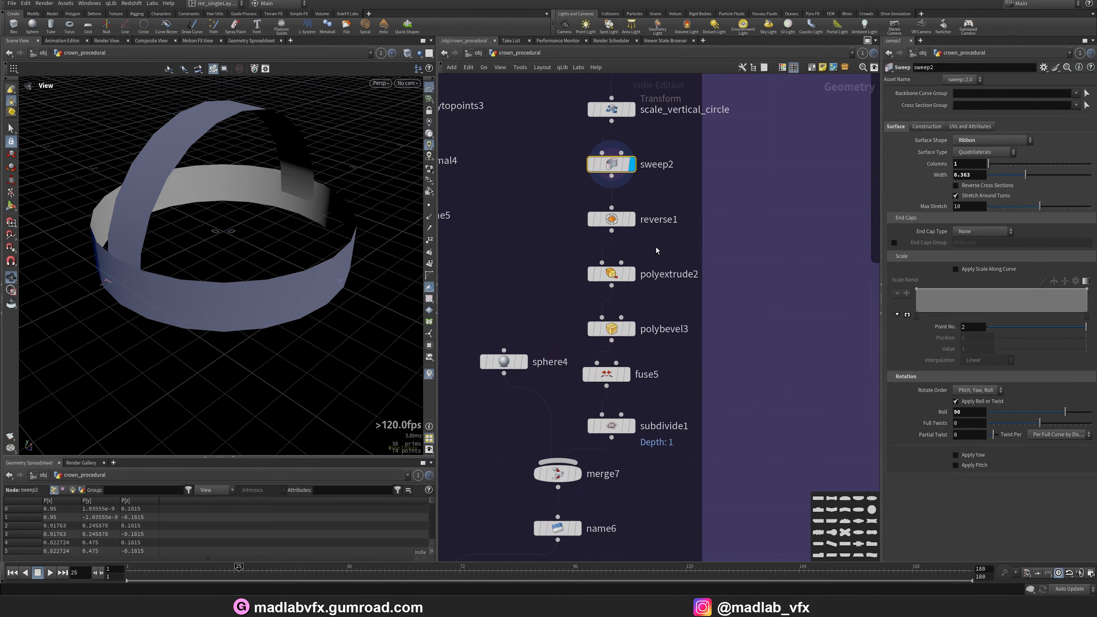
click(634, 329)
click(579, 476)
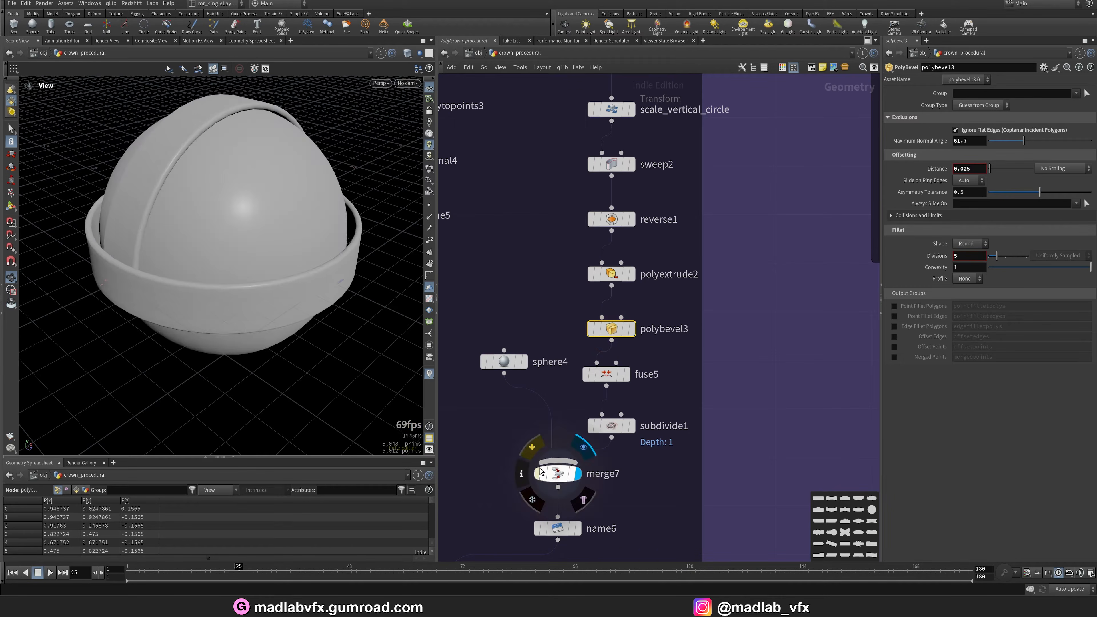
click(557, 474)
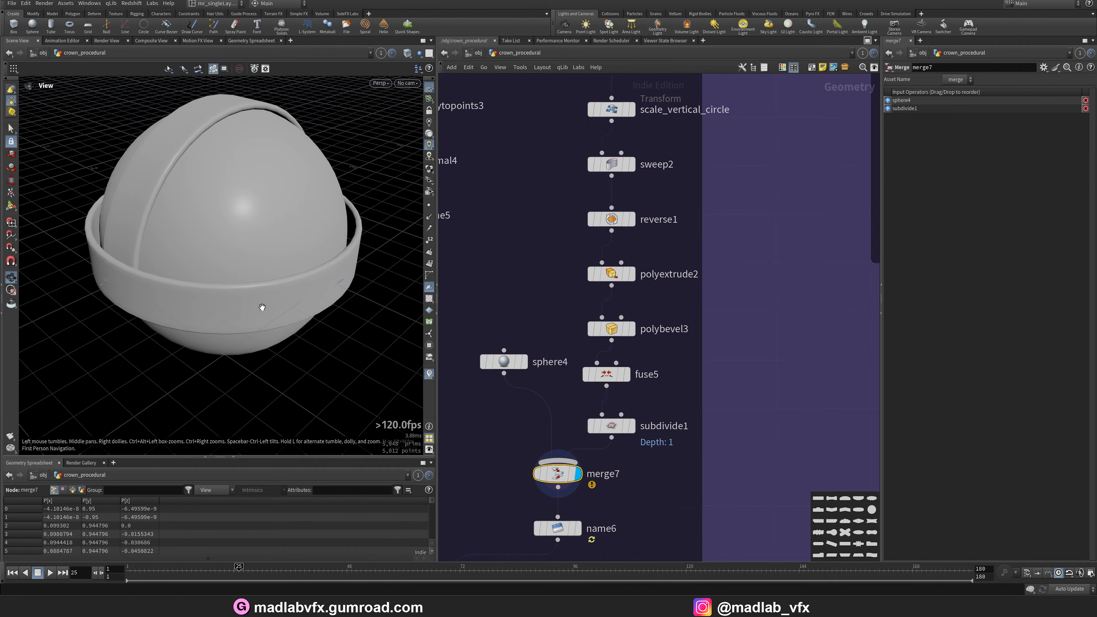
Display the merge6 and REF_SPHERE_TOP outputs and orbit around the beaded gold sphere.
scroll(662, 433, down, 3)
middle_drag(664, 432, 711, 212)
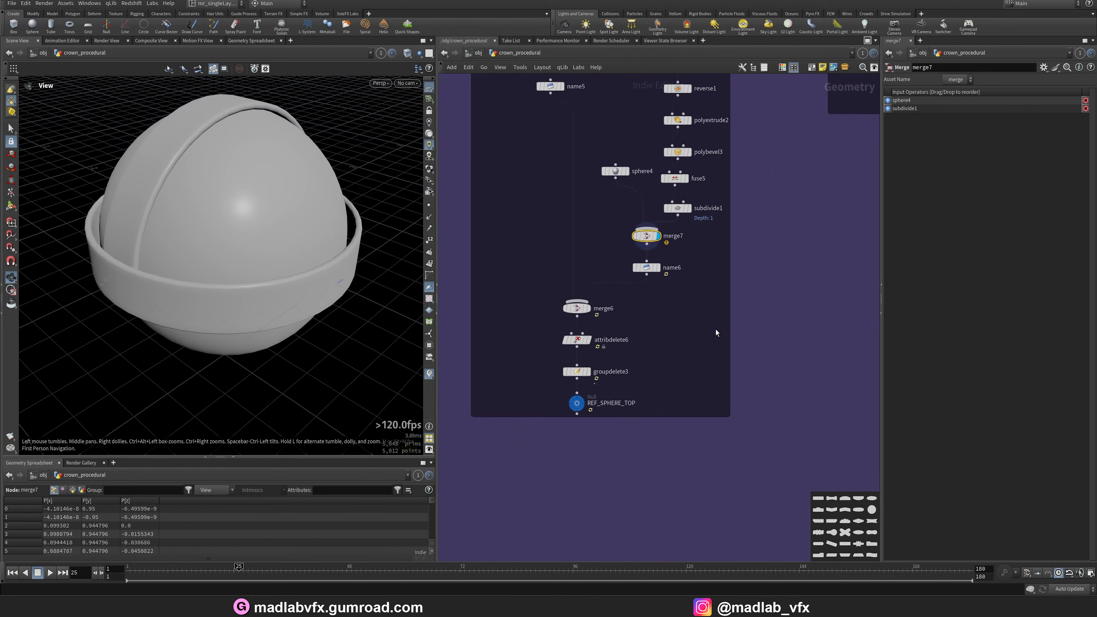
scroll(627, 324, up, 4)
drag(384, 287, 360, 280)
click(549, 291)
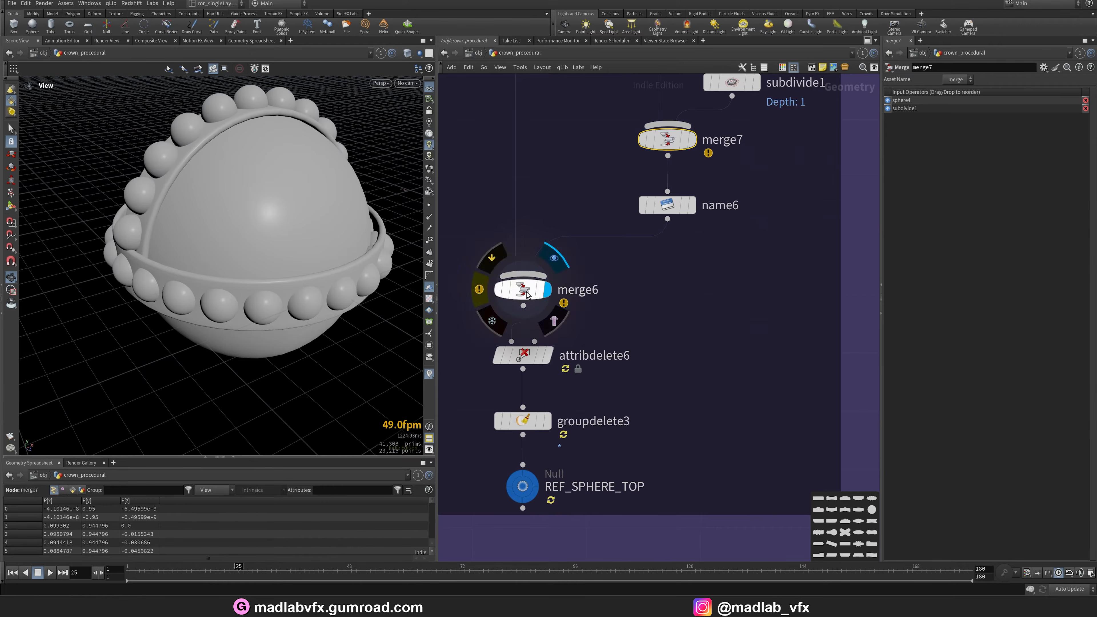
drag(264, 186, 233, 266)
scroll(149, 194, up, 3)
scroll(277, 211, down, 3)
scroll(182, 245, up, 3)
middle_drag(682, 405, 684, 370)
click(534, 443)
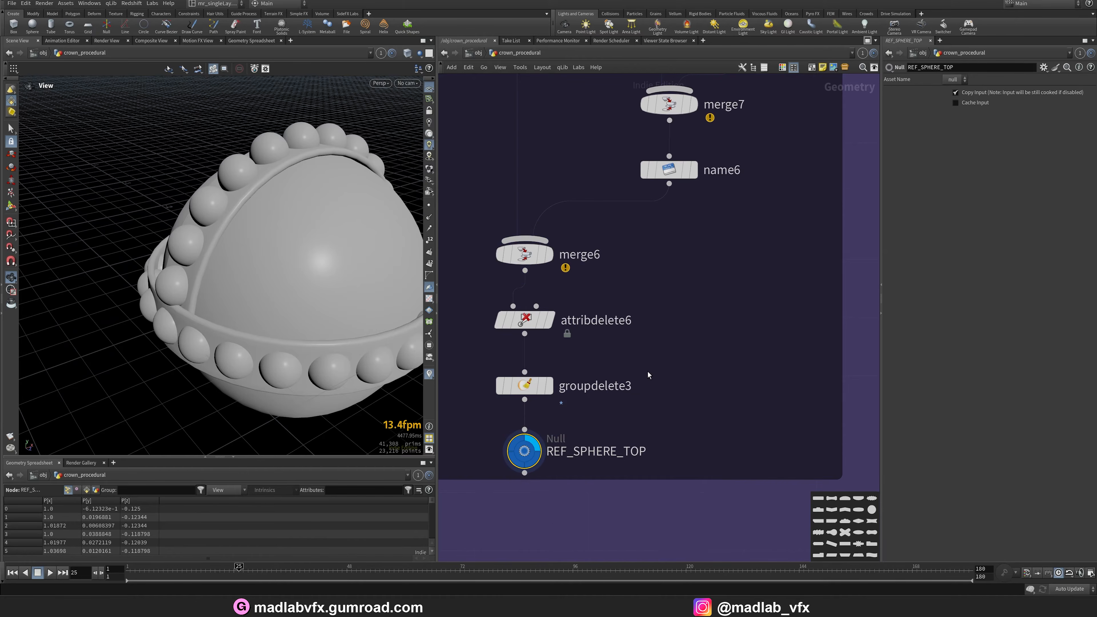
Zoom out over the network, open the final crown render video, zoom into it, then minimize it.
scroll(648, 371, down, 10)
middle_drag(712, 353, 627, 347)
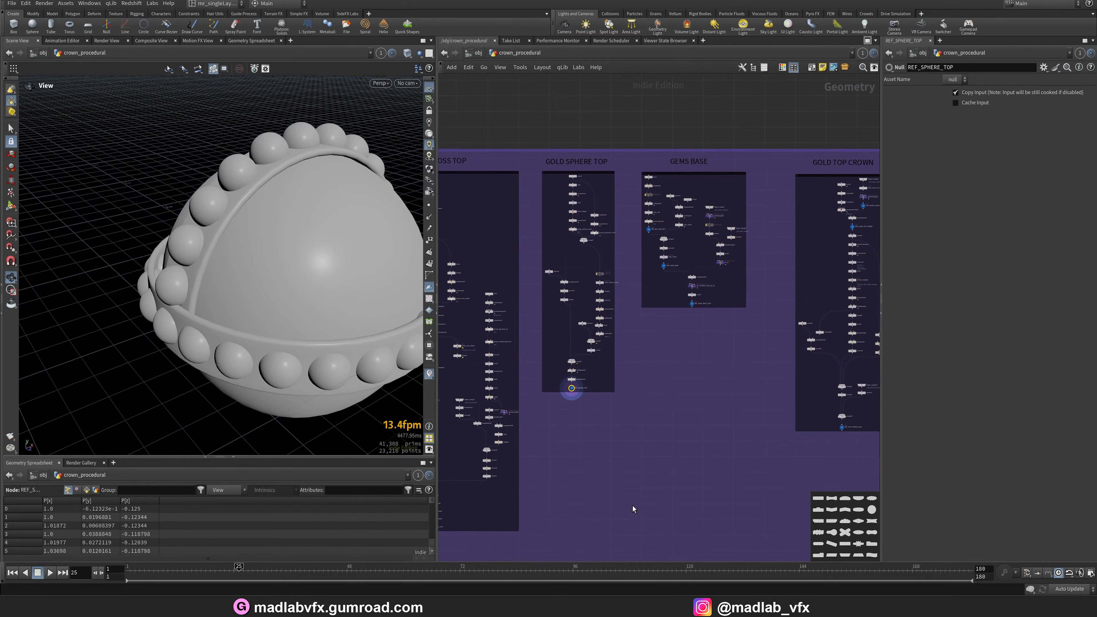
click(580, 607)
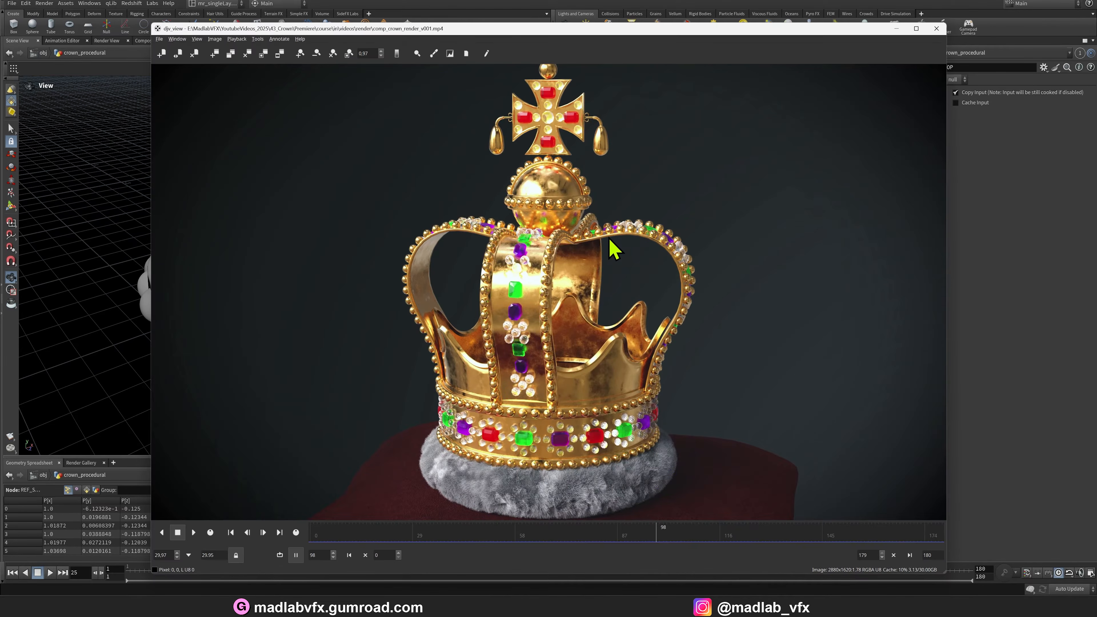
scroll(605, 255, up, 3)
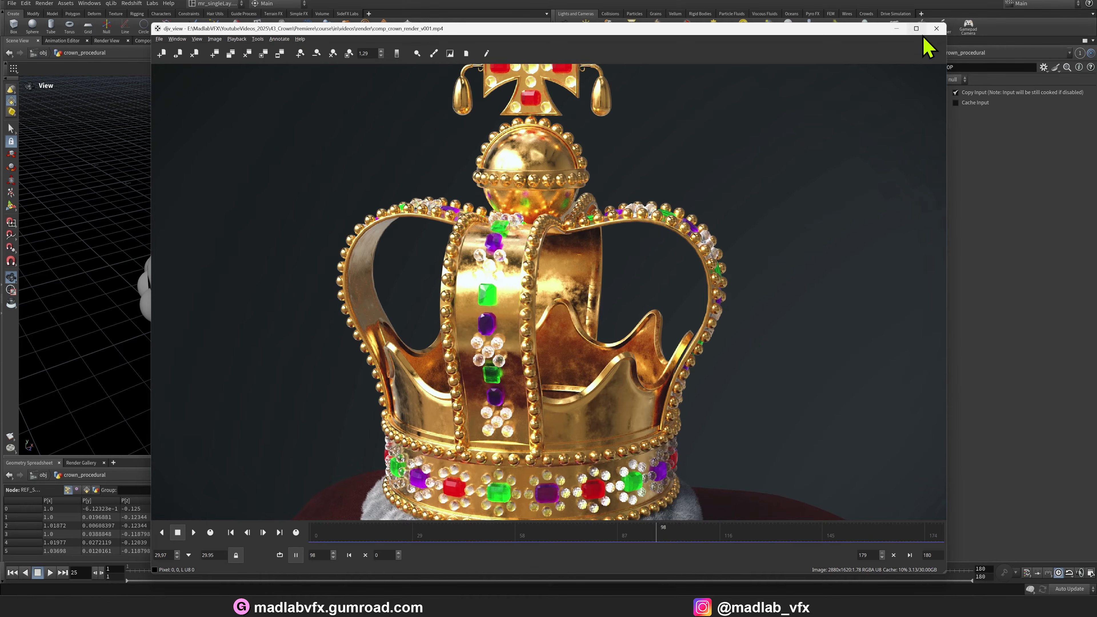
click(896, 28)
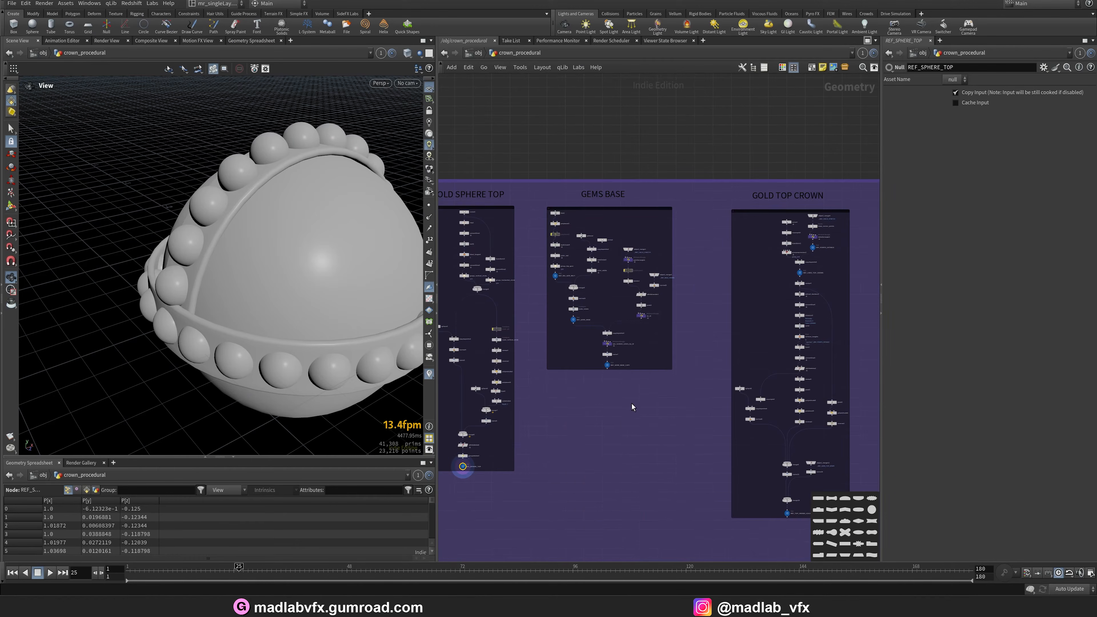
Navigate to the GOLD TOP CROWN network, display REF_TOP_CROWN_GOLD and orbit around the crown arches.
middle_drag(631, 404, 452, 367)
middle_drag(697, 267, 721, 275)
scroll(674, 216, up, 2)
middle_drag(674, 216, 643, 96)
scroll(612, 444, up, 5)
middle_drag(612, 443, 646, 293)
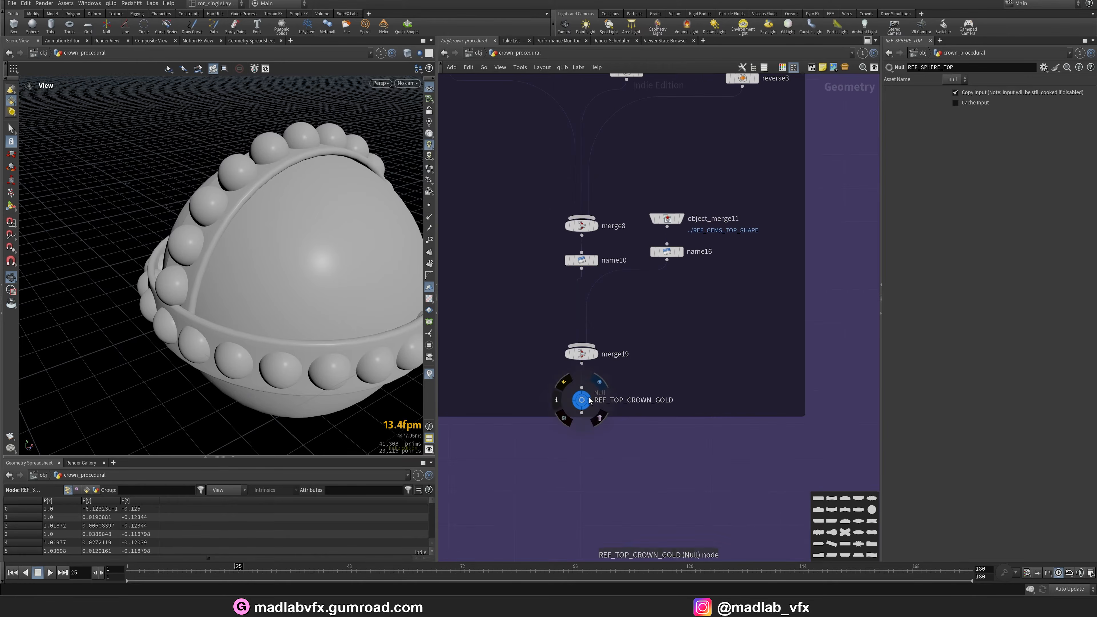
click(599, 382)
scroll(204, 281, down, 5)
drag(190, 263, 241, 275)
scroll(241, 274, up, 3)
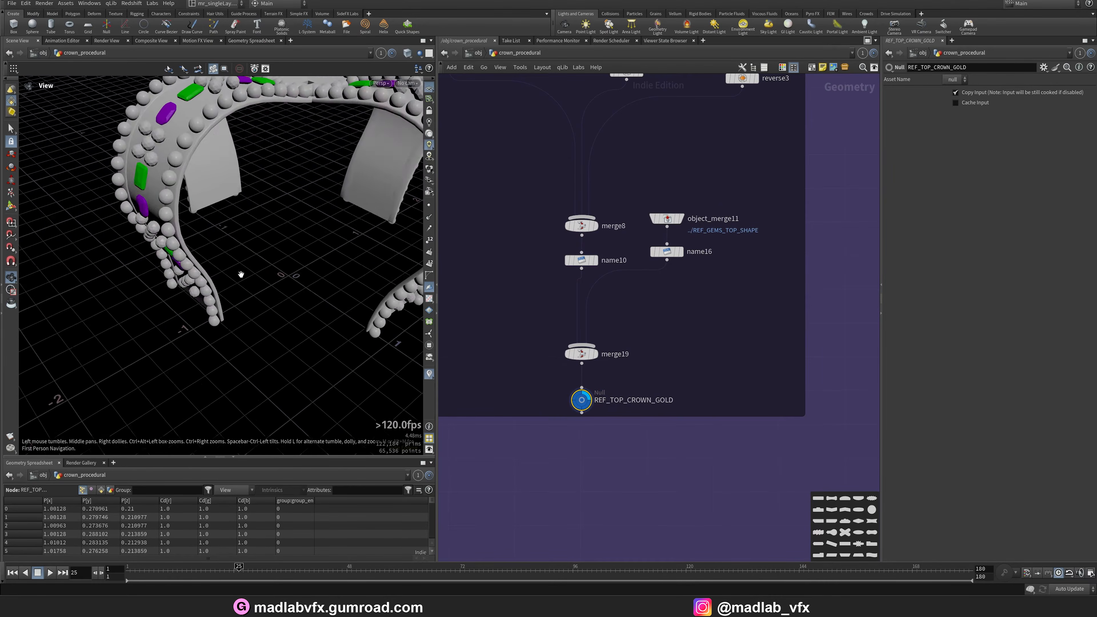
middle_drag(241, 275, 176, 352)
Browse to the start of the gold top crown branch and display the object_merge4 output.
scroll(682, 353, down, 5)
middle_drag(707, 169, 697, 365)
middle_drag(668, 165, 656, 253)
scroll(656, 253, up, 5)
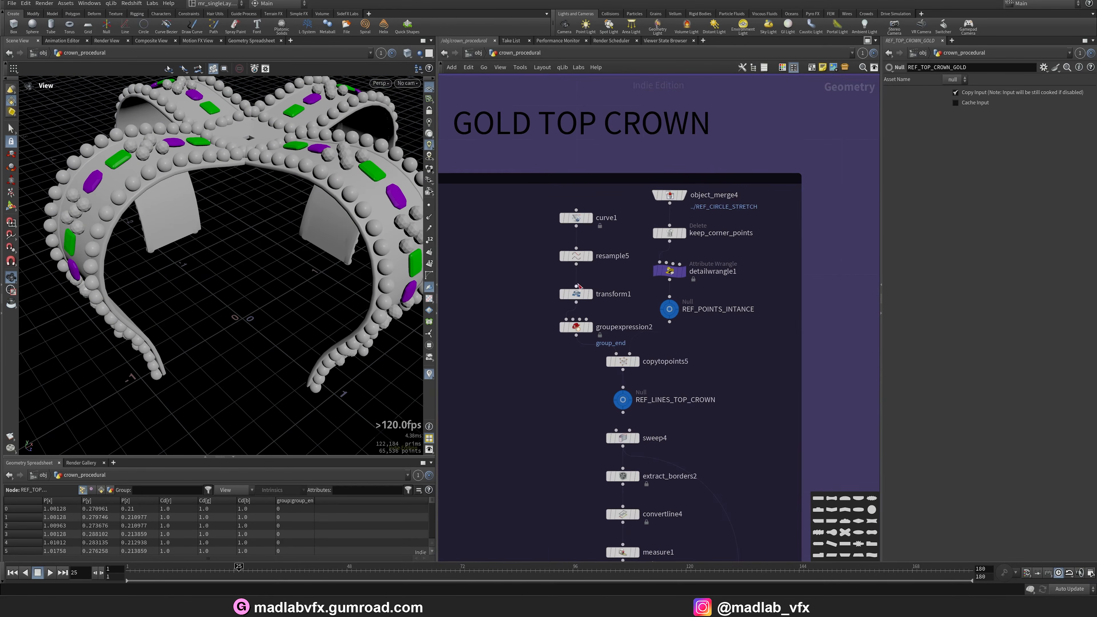
drag(218, 277, 211, 305)
scroll(211, 305, down, 3)
scroll(640, 234, up, 2)
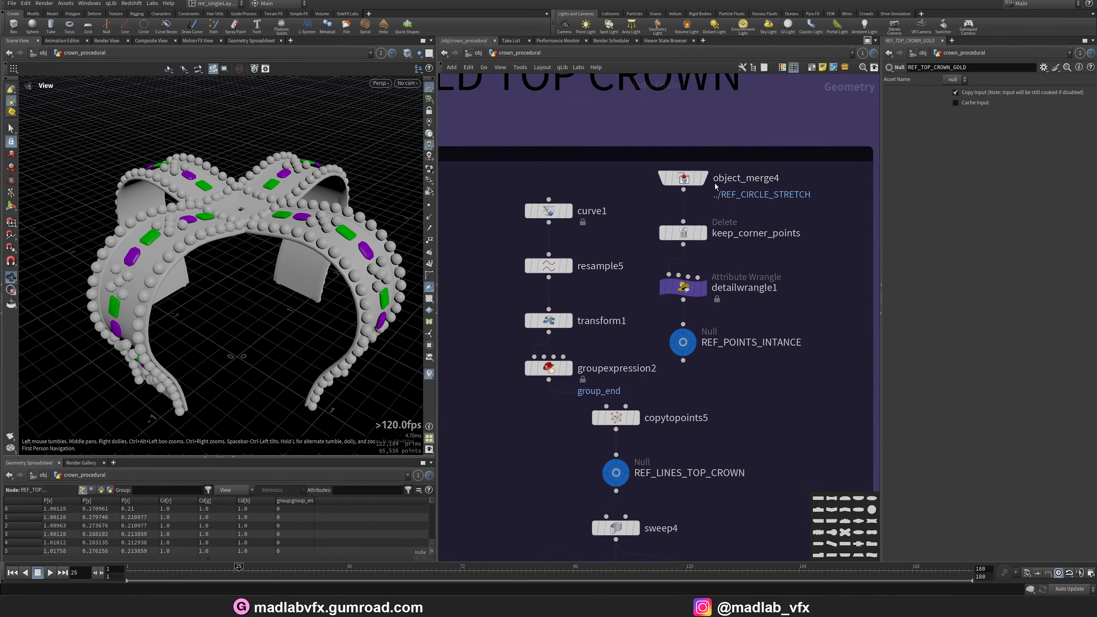
click(703, 178)
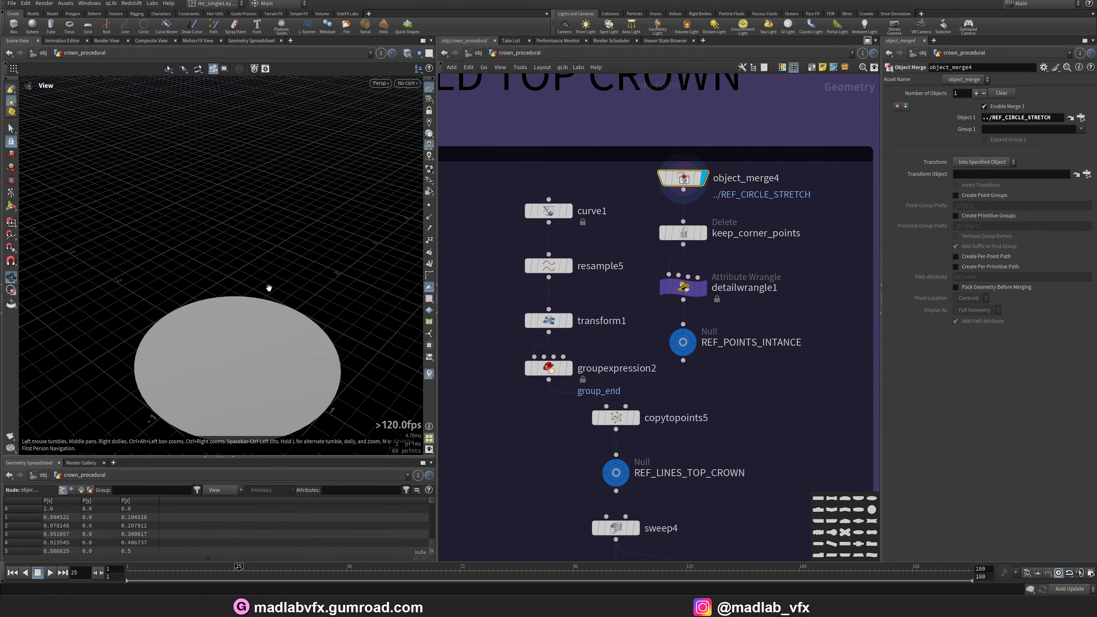
middle_drag(268, 288, 260, 259)
Display the keep_corner_points output and switch the viewport to wireframe to inspect the four corner points.
click(704, 234)
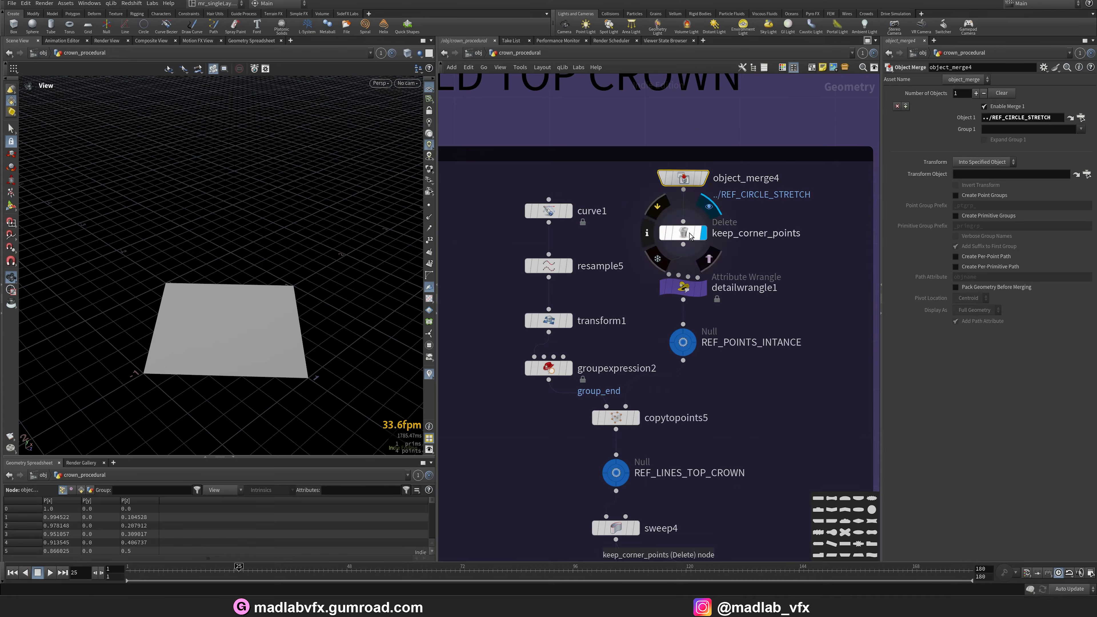
drag(238, 281, 208, 302)
scroll(259, 289, up, 2)
key(shift+w)
middle_drag(267, 276, 297, 254)
drag(298, 254, 286, 254)
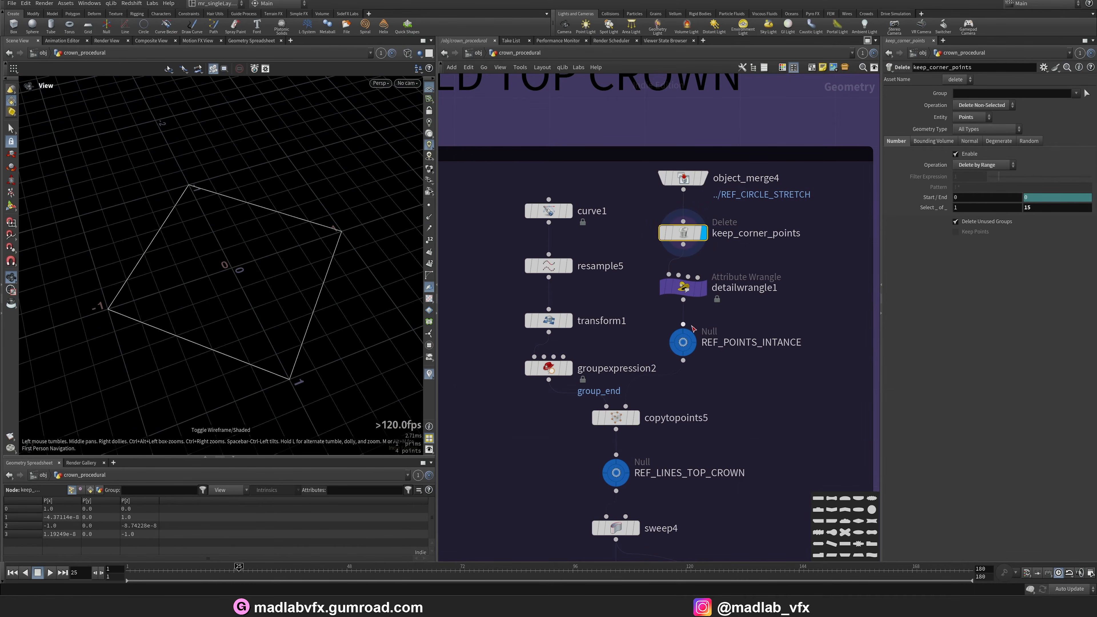
Rename the detailwrangle1 node to vex_N_and_up and save the scene.
click(704, 291)
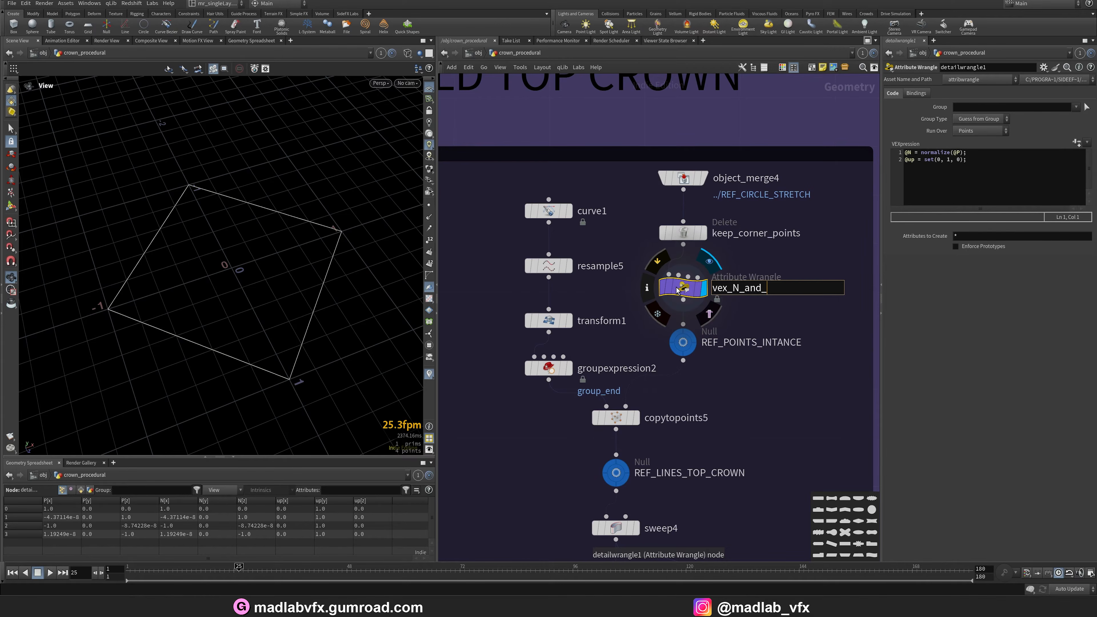
middle_drag(724, 416, 741, 357)
key(ctrl+s)
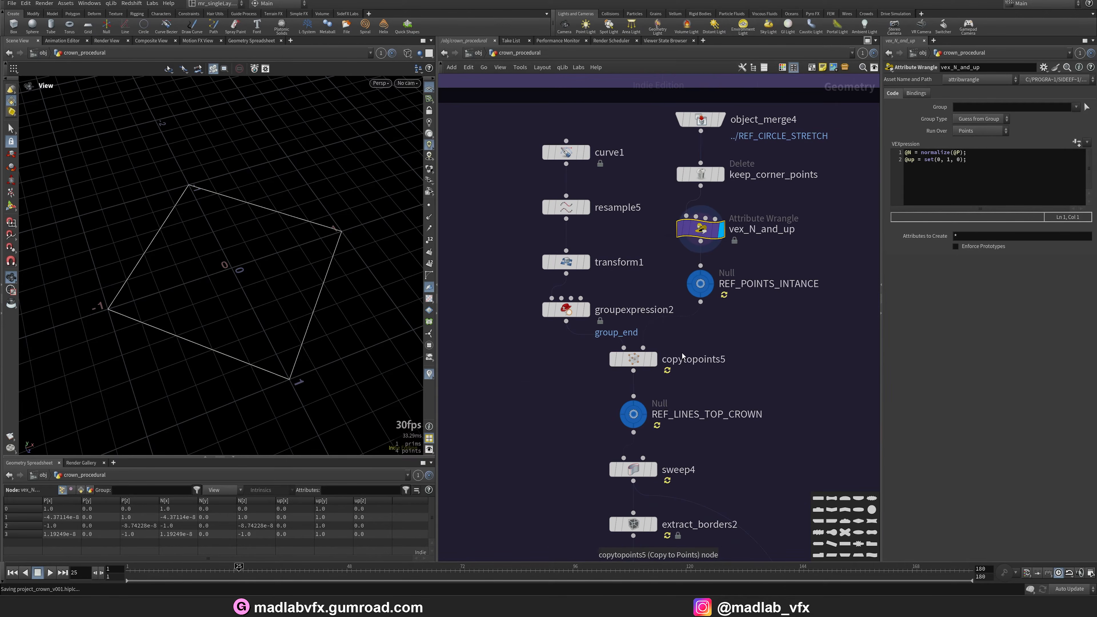
Display the copytopoints5 and curve1 outputs and orbit around the drawn curve.
click(656, 362)
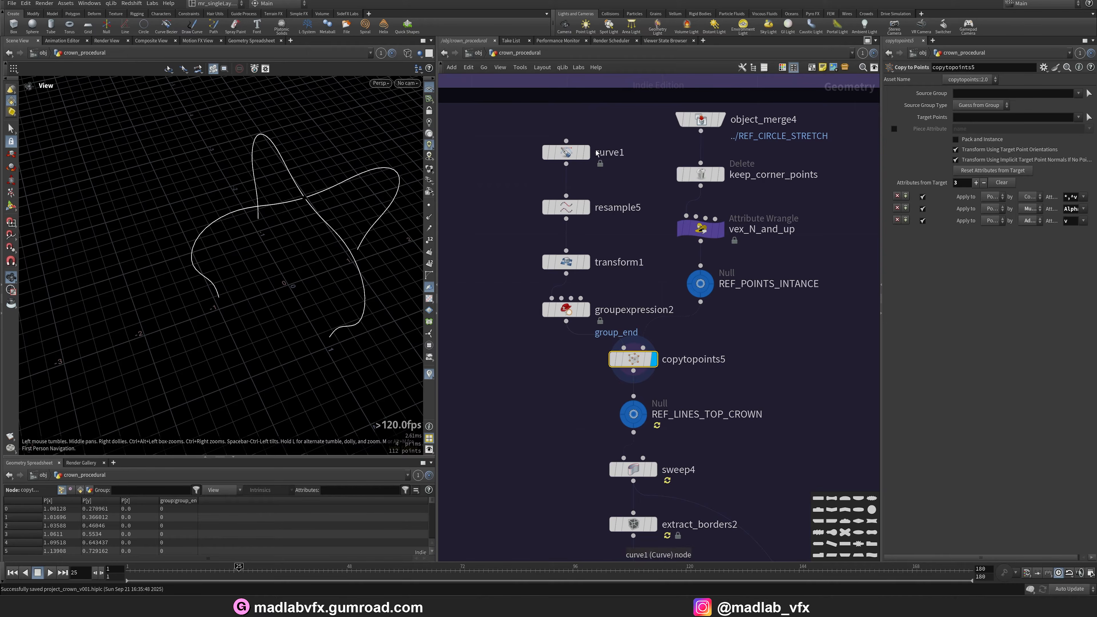
click(586, 152)
drag(298, 245, 270, 224)
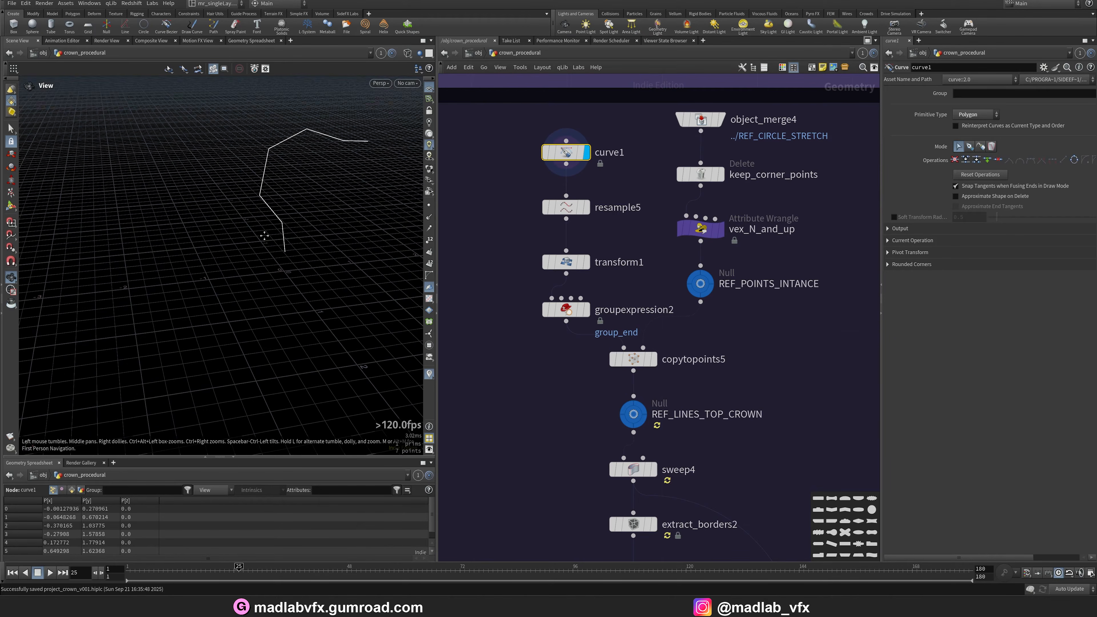
Switch the viewport to the front view of curve1 and display the resample5 output.
middle_drag(265, 238, 213, 300)
key(space+3)
key(space+g)
right_drag(244, 250, 205, 250)
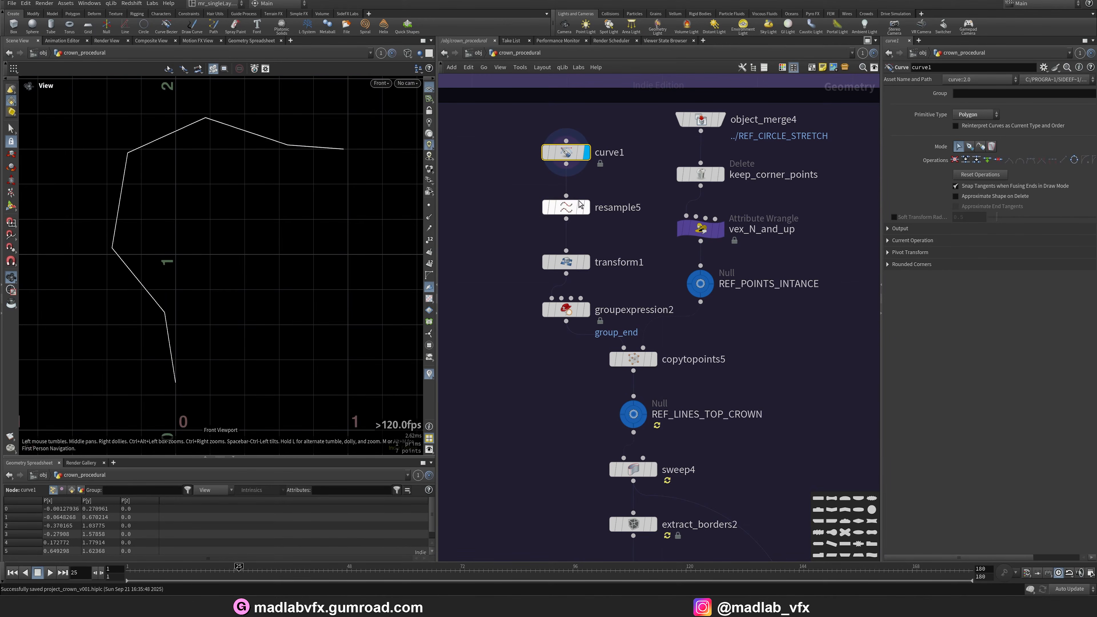
click(566, 207)
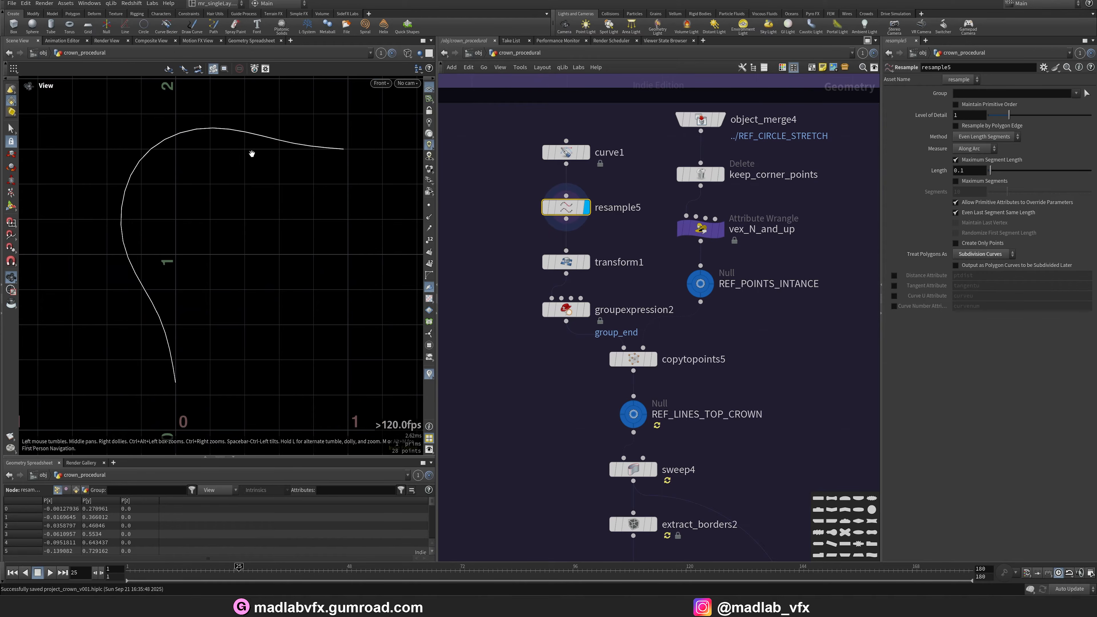
Display the transform1 output in the perspective view and orbit around the curve.
click(586, 262)
key(space+1)
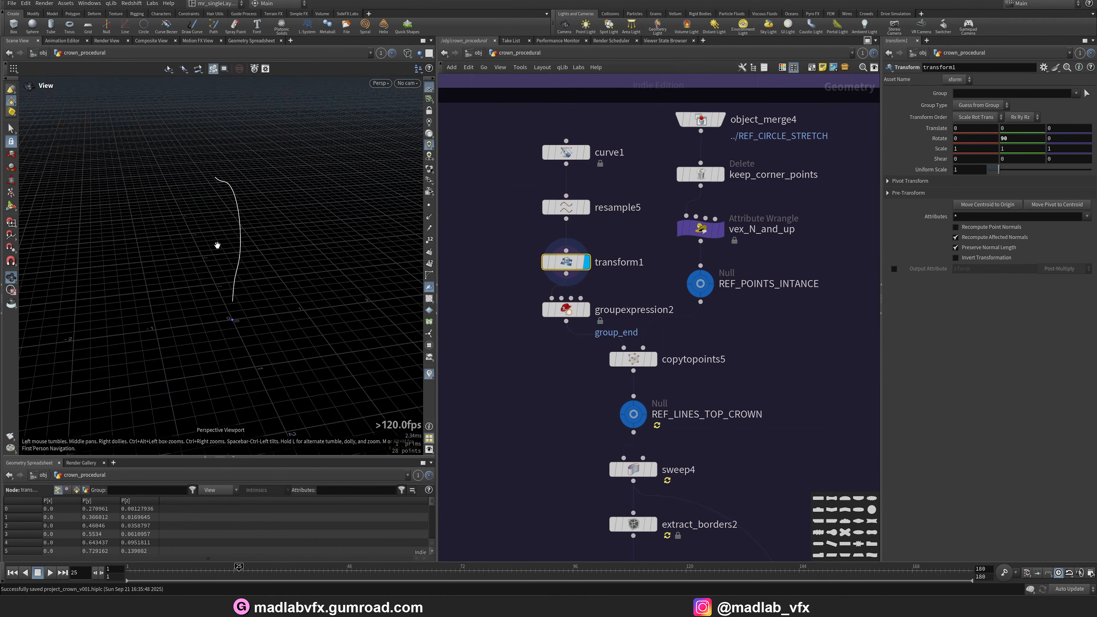
drag(216, 245, 273, 267)
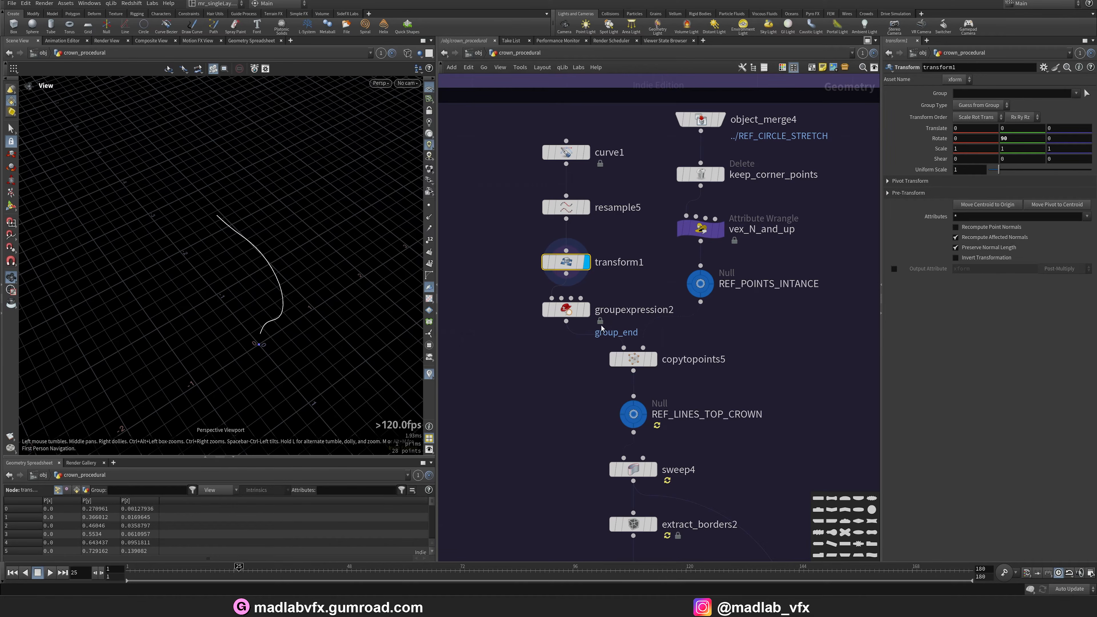
Display the copytopoints5 and REF_LINES_TOP_CROWN outputs and orbit around the copied curves.
click(653, 359)
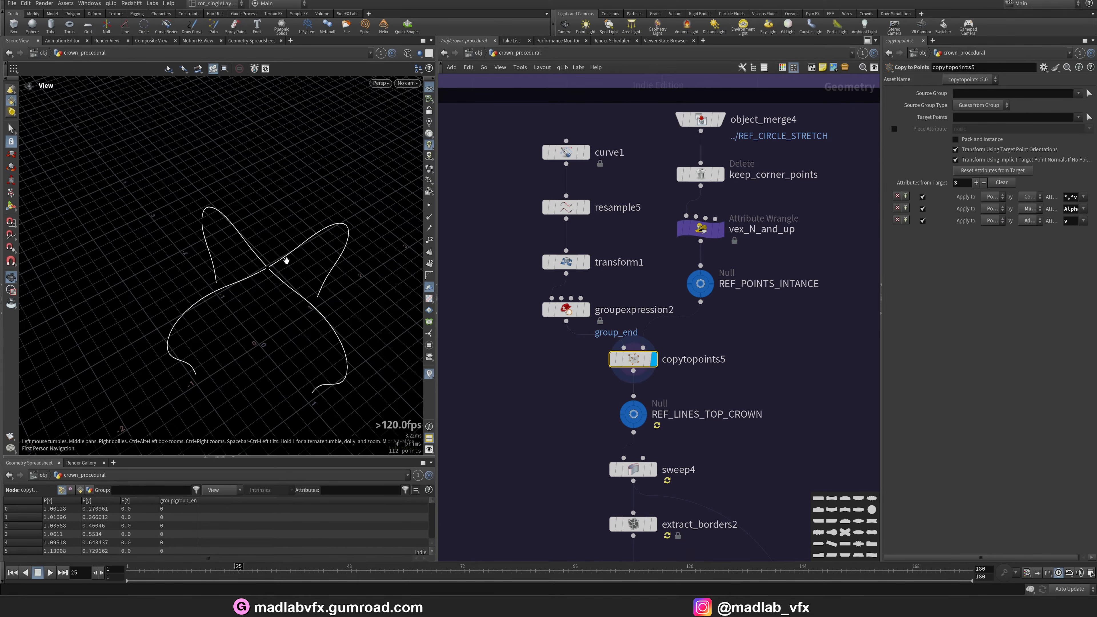
drag(284, 255, 216, 208)
scroll(627, 390, down, 2)
middle_drag(627, 390, 603, 297)
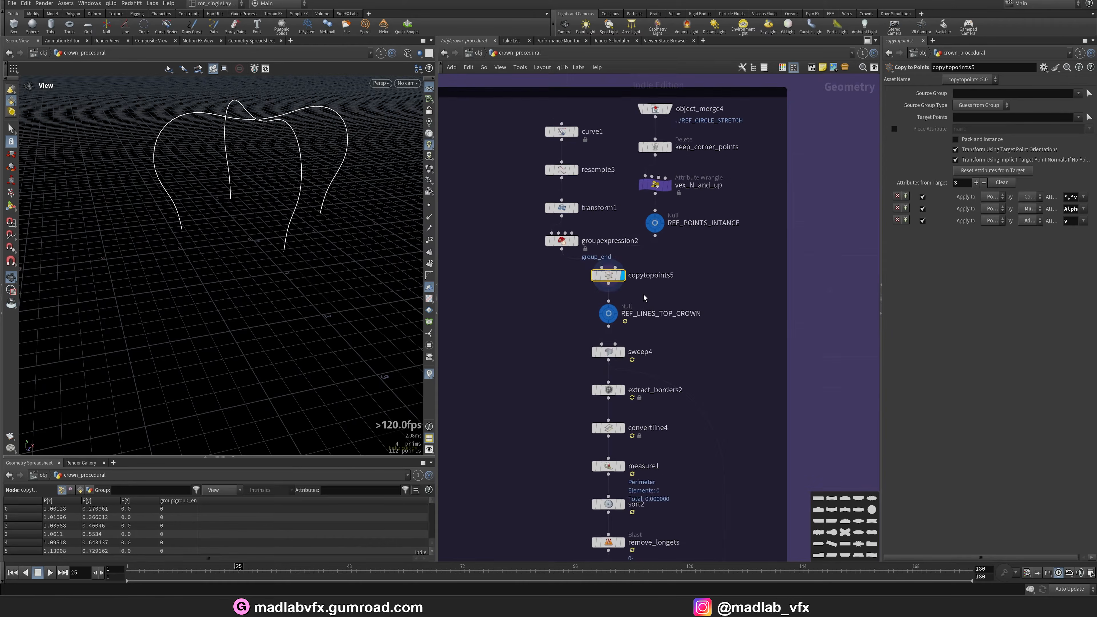
scroll(622, 322, up, 3)
click(604, 306)
drag(234, 225, 374, 345)
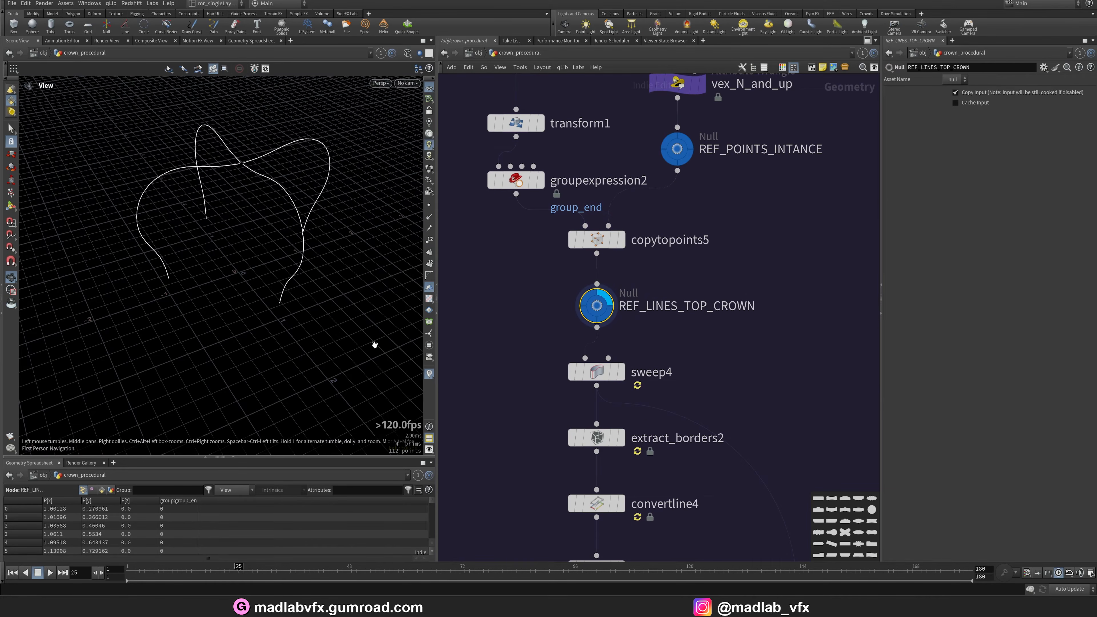
Display the sweep4 output and toggle the viewport between wireframe and shaded.
click(622, 373)
click(599, 372)
drag(262, 273, 281, 262)
key(shift+w)
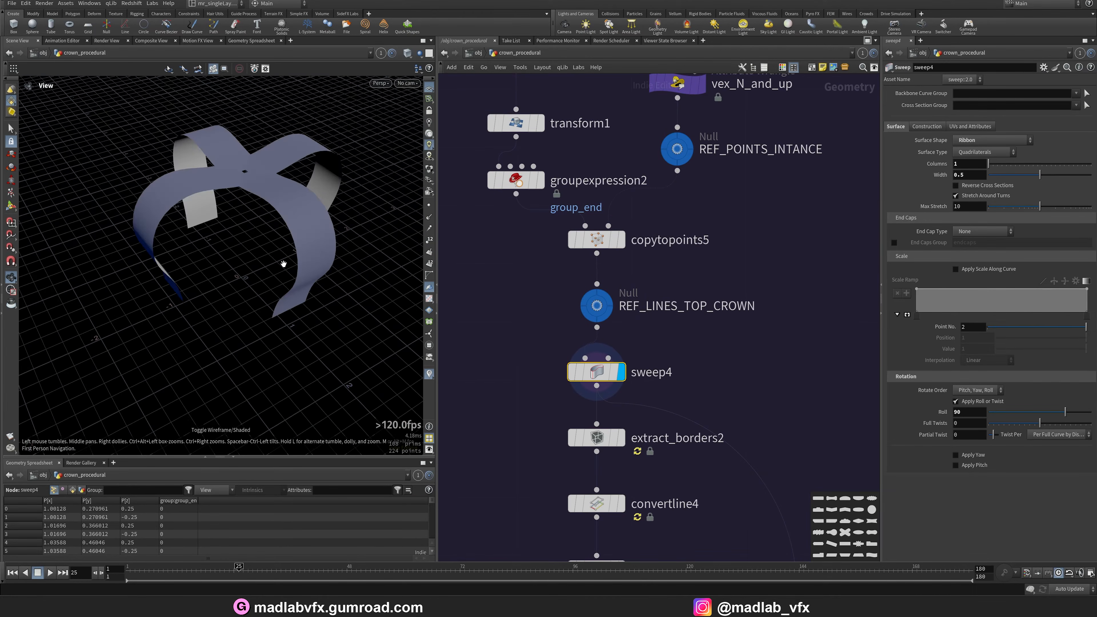
Display the extract_borders2 and convertline4 outputs.
middle_drag(680, 436, 674, 370)
click(615, 372)
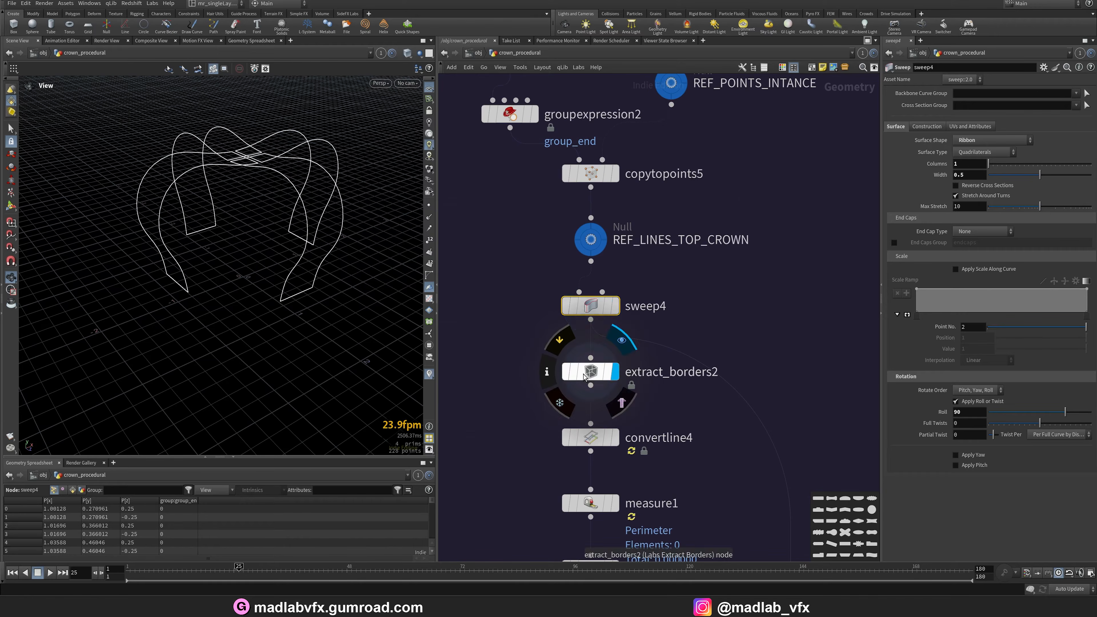
click(591, 371)
middle_drag(671, 429, 676, 383)
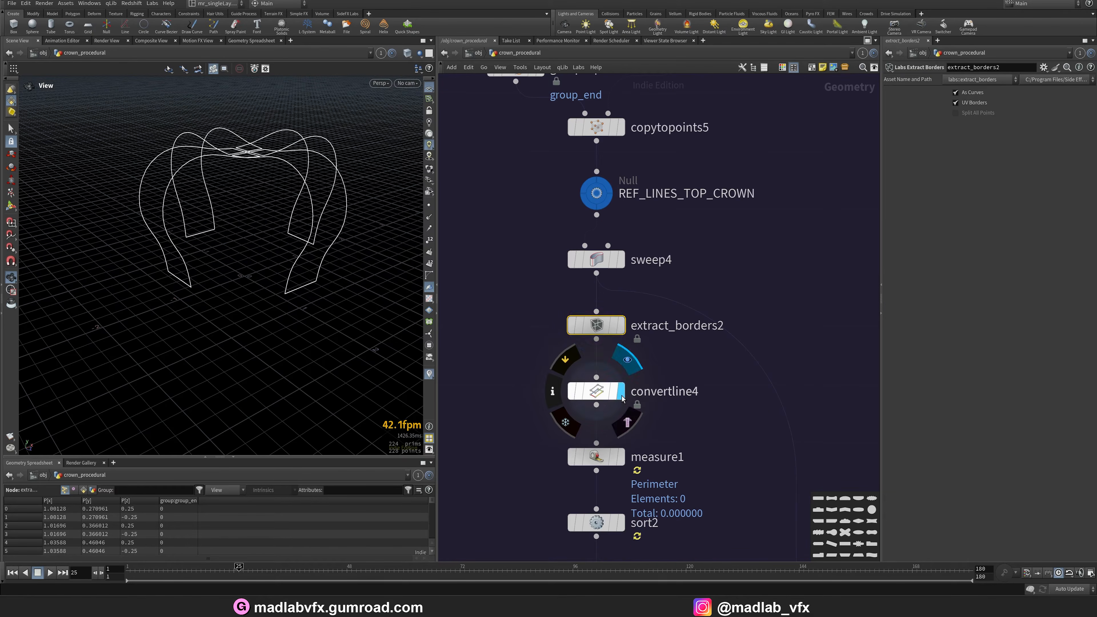
click(599, 393)
Scroll down the gold top crown branch and display the sort2 and remove_longets outputs.
scroll(678, 408, down, 3)
middle_drag(670, 453, 649, 316)
scroll(648, 300, up, 3)
scroll(654, 371, down, 1)
middle_drag(654, 376, 639, 288)
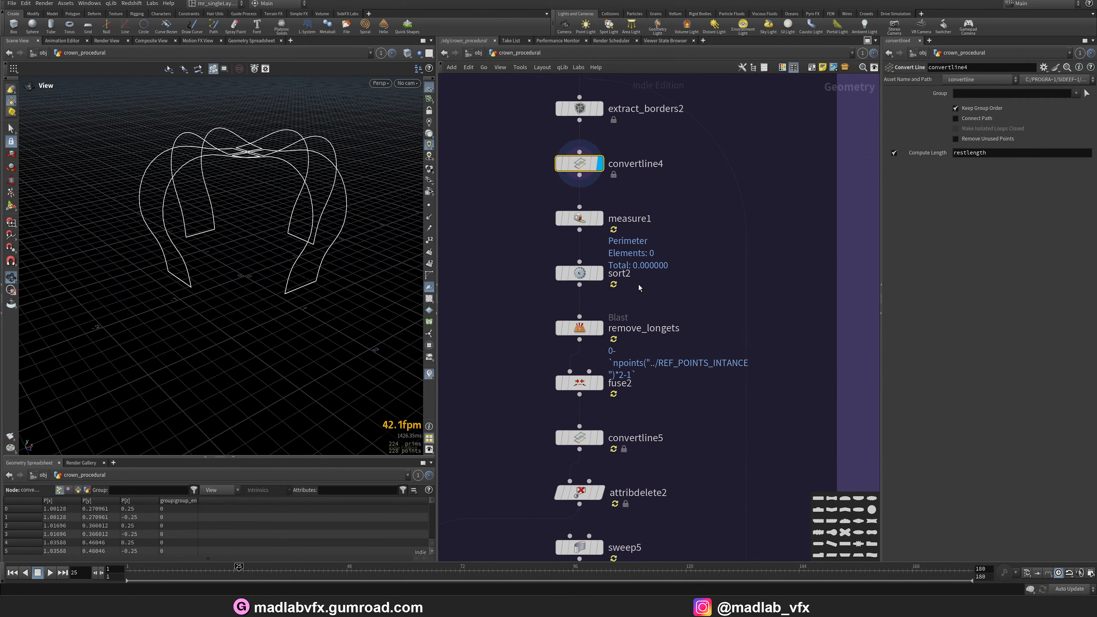
click(601, 275)
click(601, 332)
Display the fuse2 and convertline5 outputs and orbit around the remaining curves.
drag(274, 216, 310, 316)
middle_drag(672, 397, 657, 340)
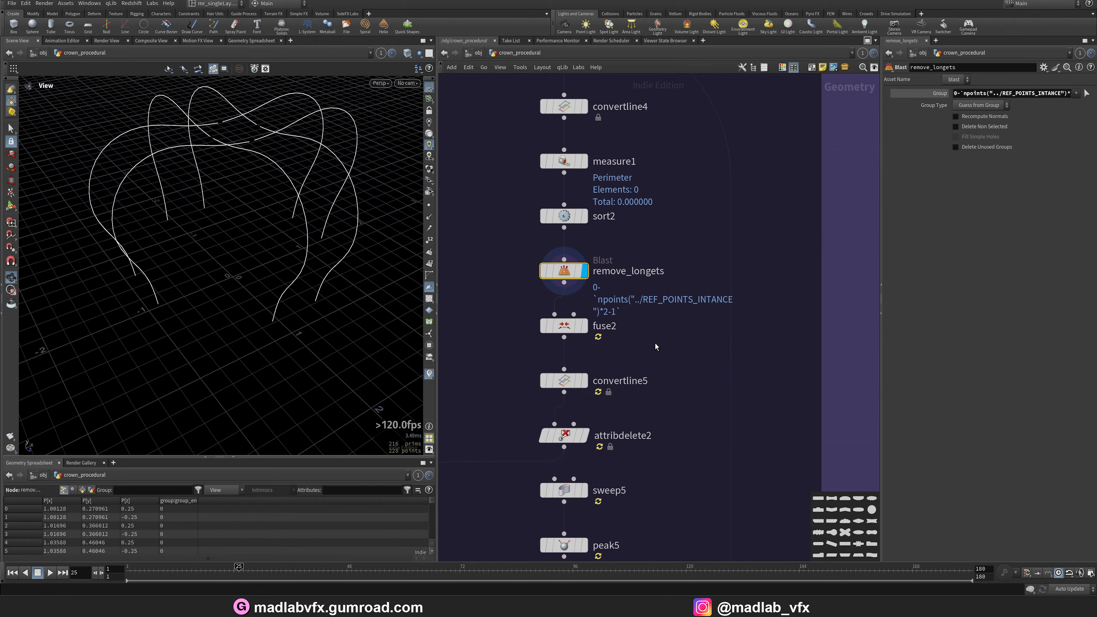
click(586, 327)
click(586, 382)
mouse_move(290, 290)
mouse_down()
mouse_move(311, 262)
mouse_move(303, 279)
mouse_up()
Display the attribdelete2 output.
scroll(631, 387, down, 5)
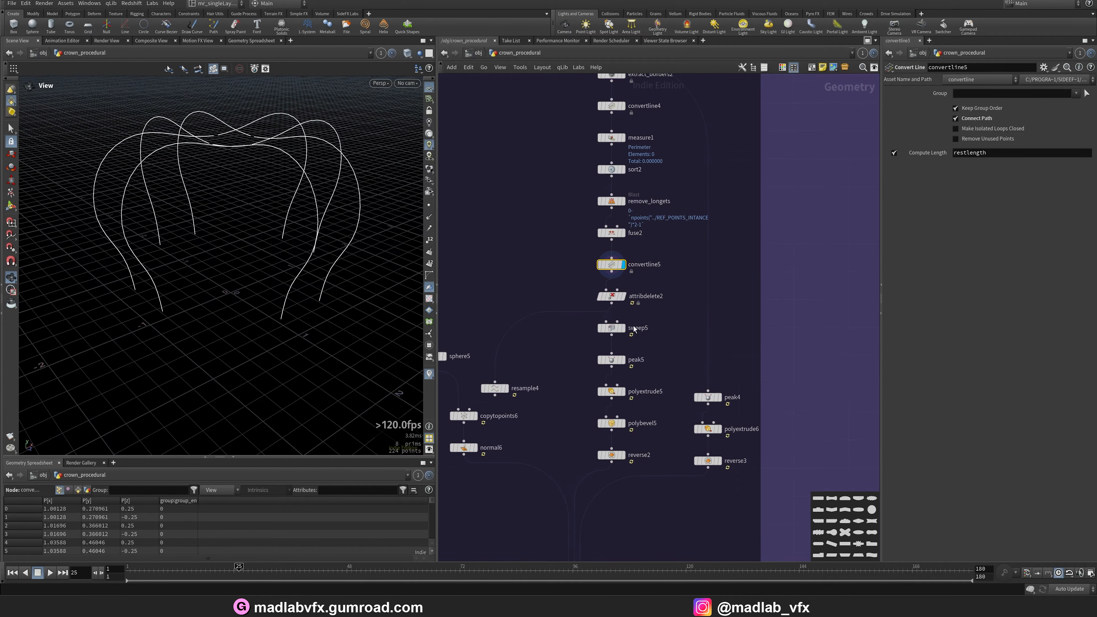
scroll(571, 362, up, 2)
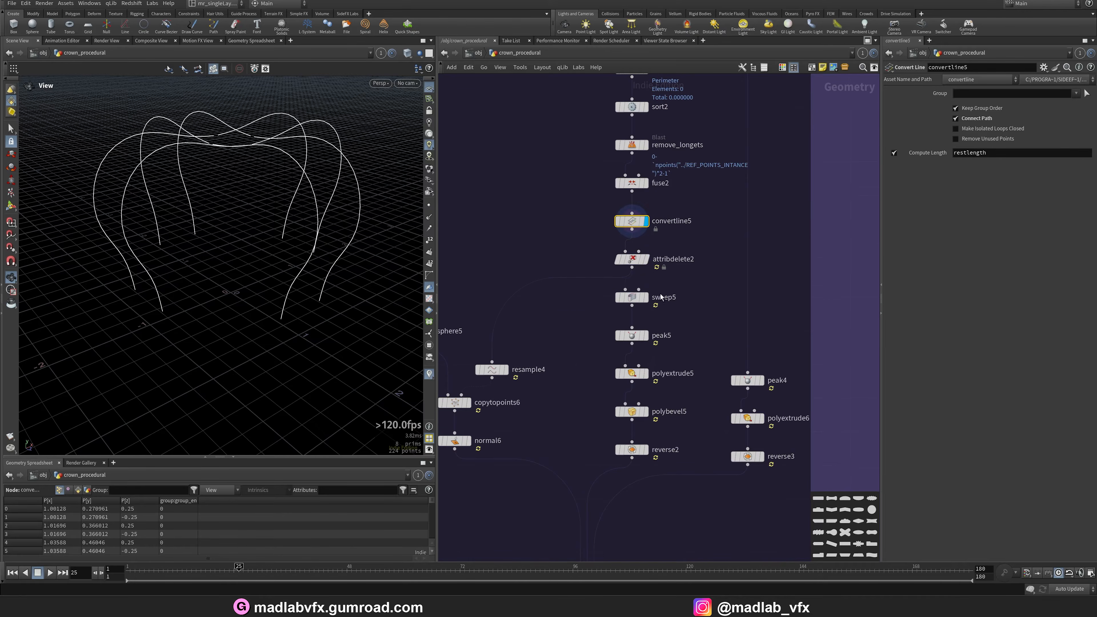
click(646, 259)
scroll(592, 344, up, 2)
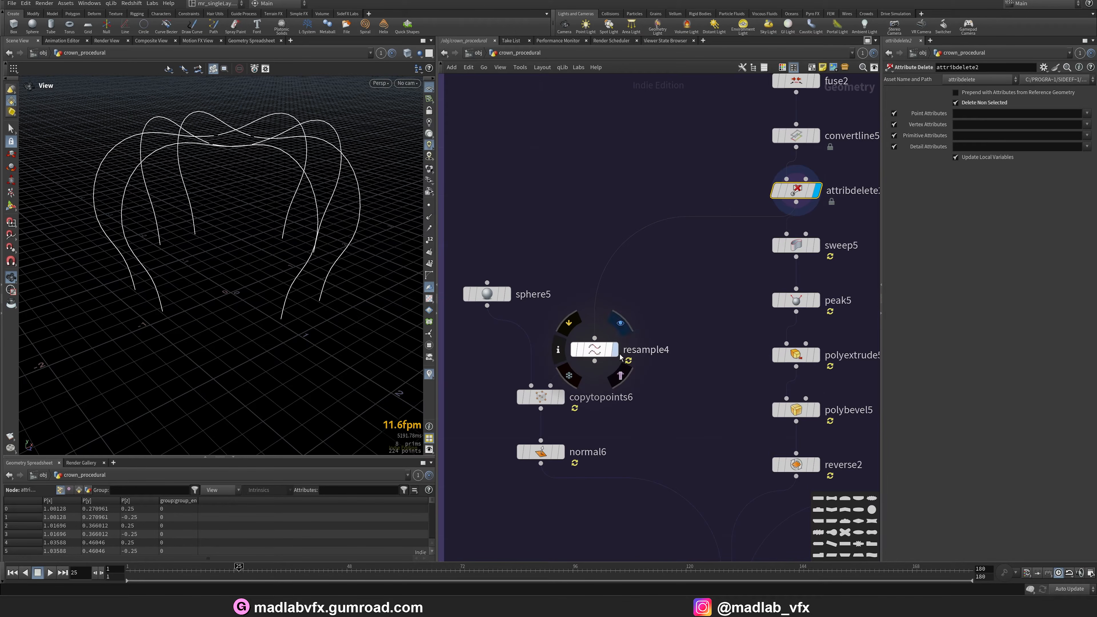
Display the copytopoints6 output and zoom in on the copied spheres.
click(559, 396)
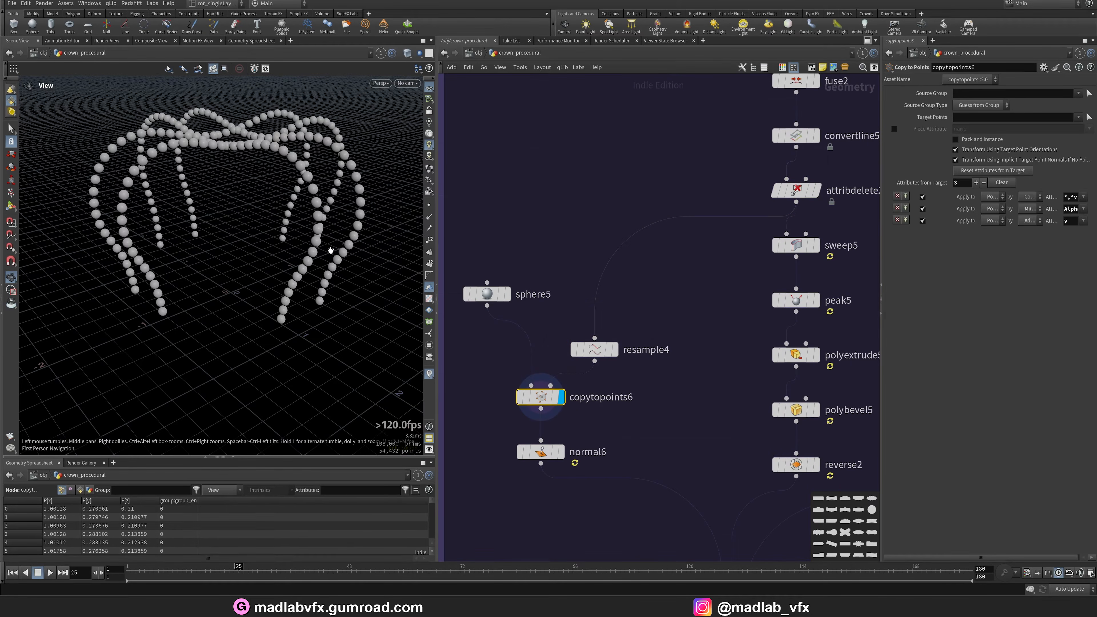
drag(266, 235, 242, 229)
scroll(240, 234, up, 3)
drag(311, 172, 312, 194)
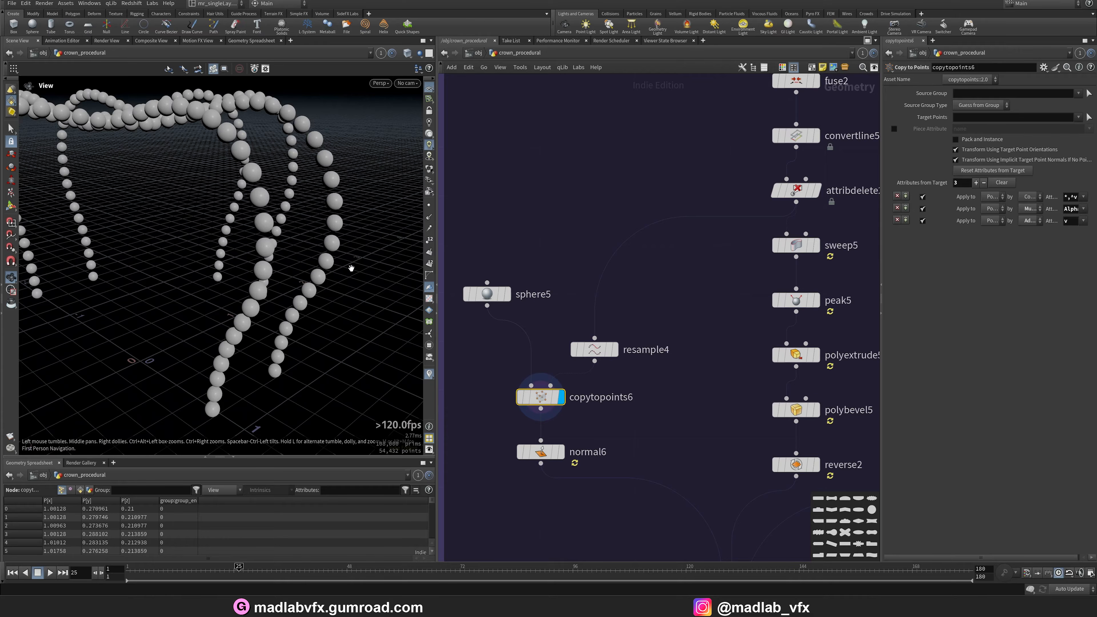
Open the final crown render, zoom into the gold frame, and close the viewer.
click(586, 605)
scroll(684, 291, up, 5)
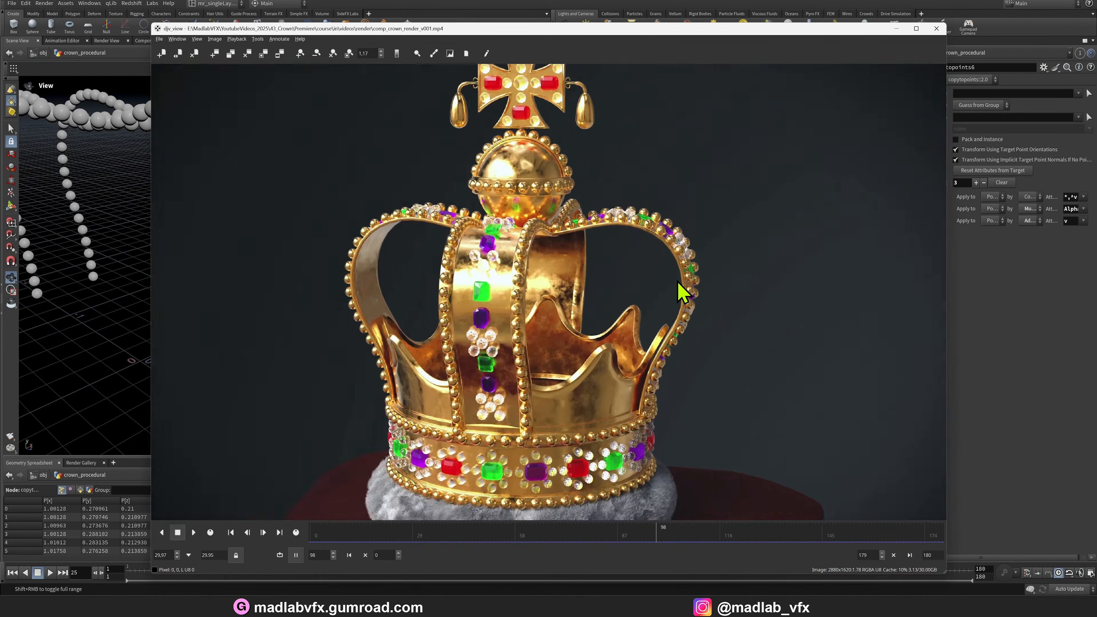
scroll(459, 303, down, 2)
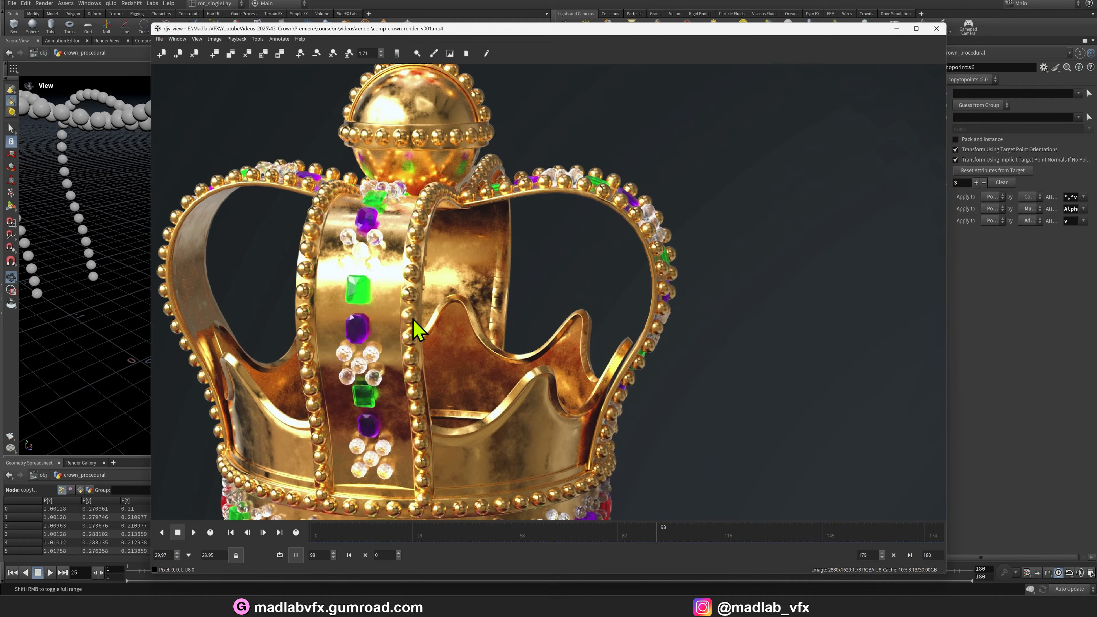
click(896, 28)
Display the normal6 output and pan to the sweep5 branch.
click(527, 278)
drag(307, 269, 402, 328)
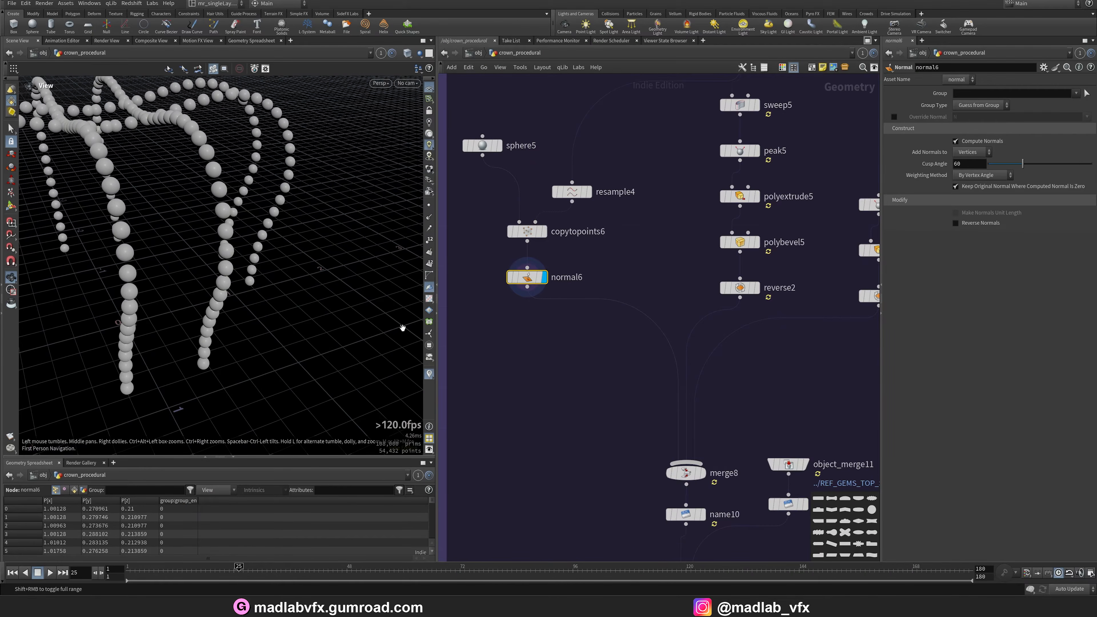
scroll(577, 421, down, 2)
middle_drag(576, 421, 517, 430)
middle_drag(670, 380, 610, 475)
mouse_move(646, 240)
middle_down()
mouse_move(627, 350)
mouse_move(639, 253)
middle_up()
scroll(607, 275, up, 3)
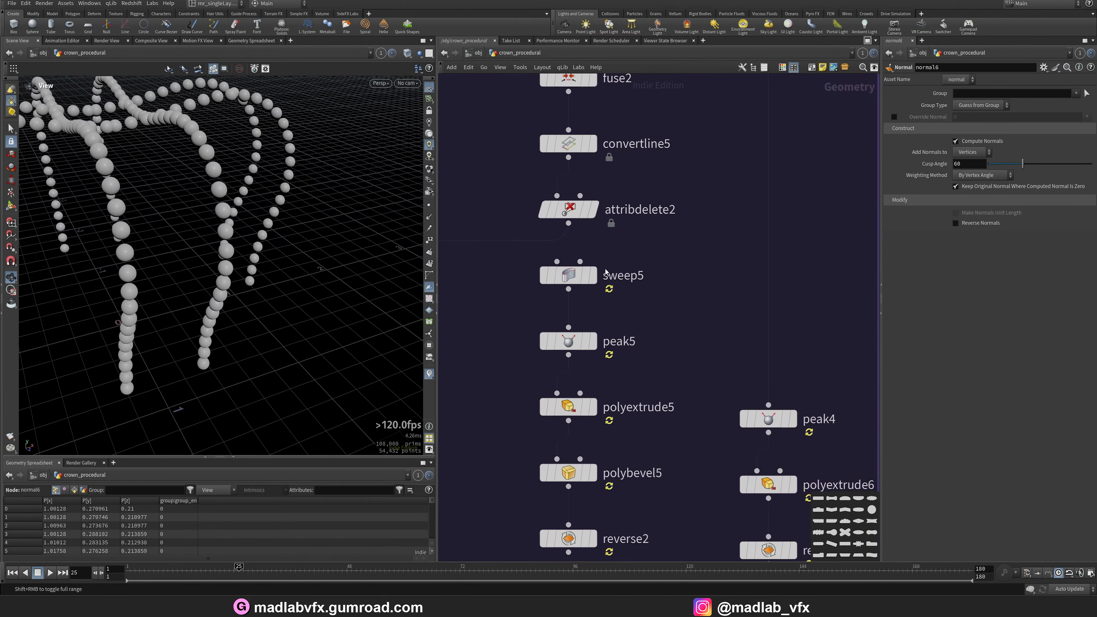
Display the sweep5 and peak5 outputs and orbit around the ribbons.
click(594, 278)
drag(635, 252, 497, 309)
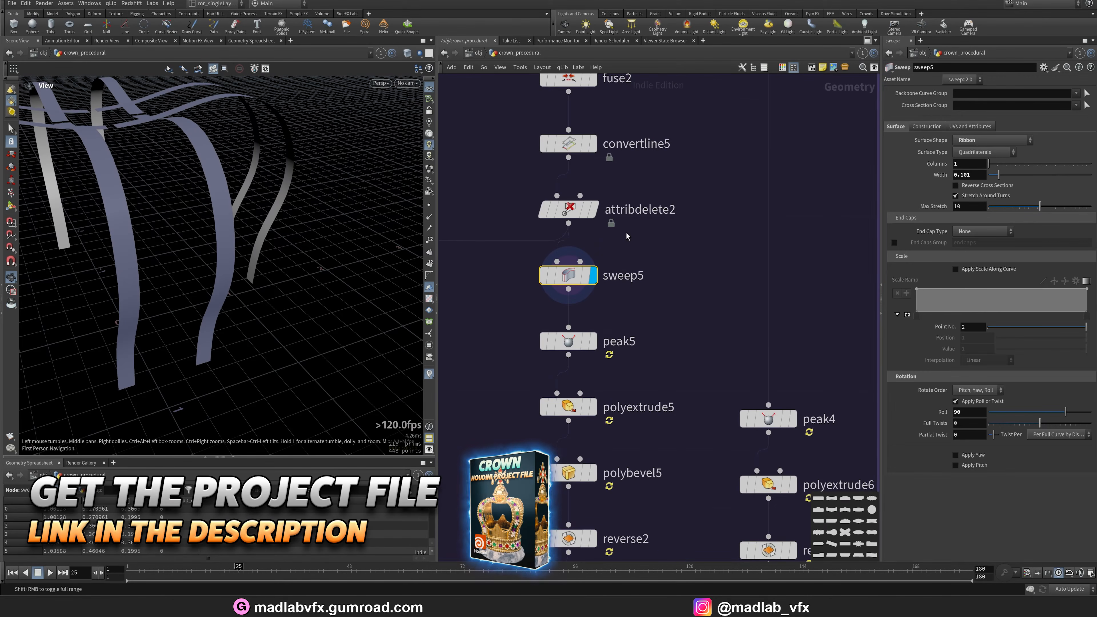
scroll(638, 352, down, 2)
middle_drag(638, 354, 660, 302)
click(622, 290)
drag(259, 242, 157, 350)
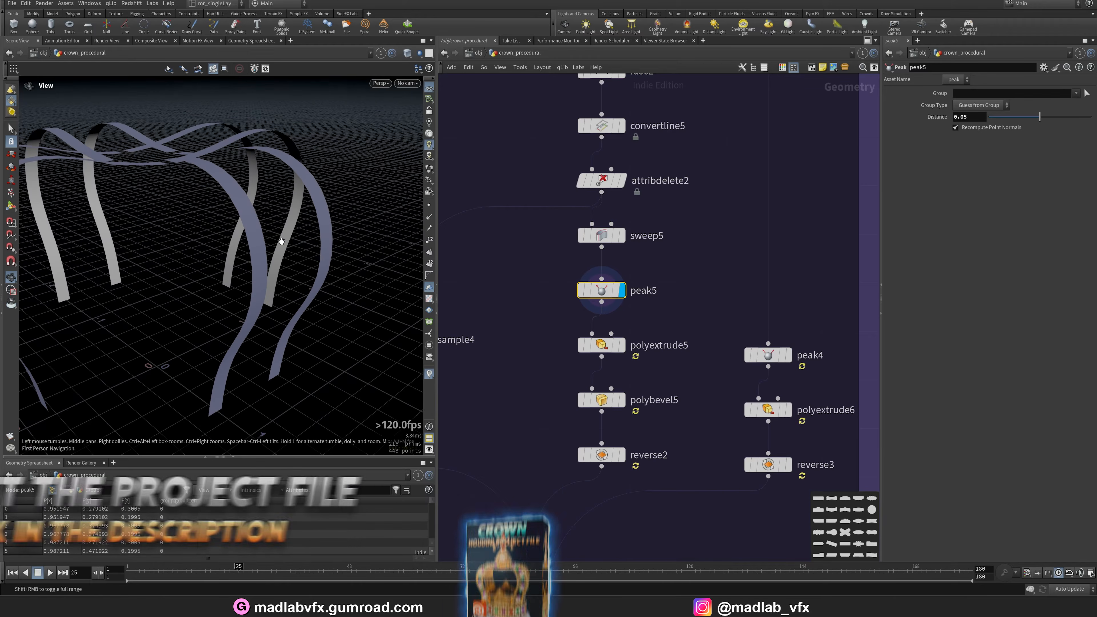
Display the polyextrude5, polybevel5 and reverse2 outputs.
click(622, 345)
middle_drag(622, 372, 622, 356)
click(622, 385)
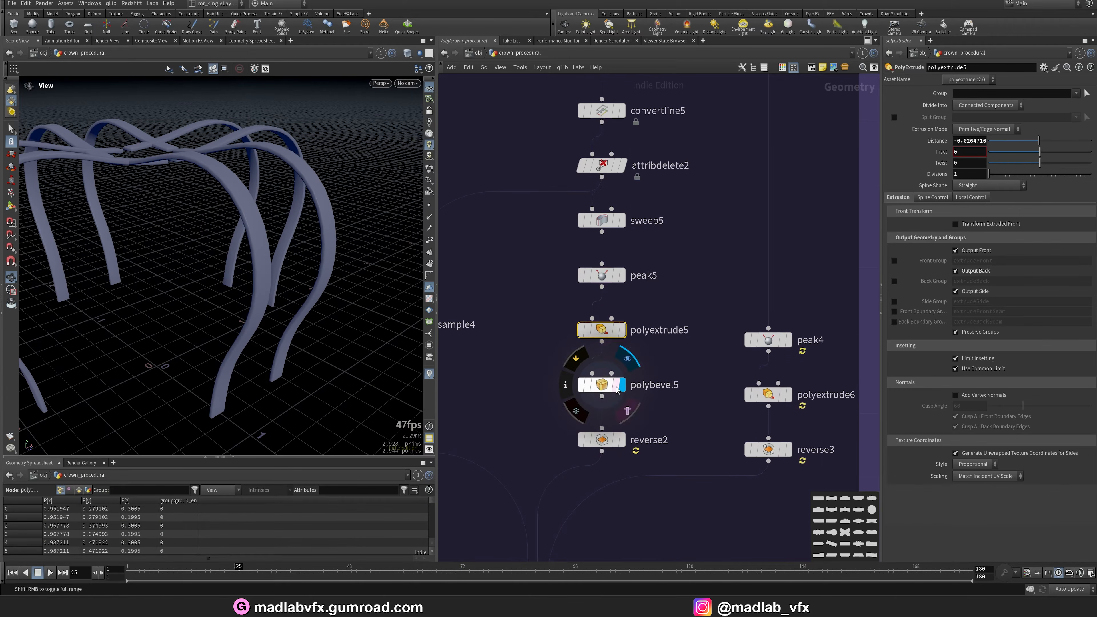
click(622, 440)
drag(216, 225, 209, 247)
Navigate to the second ribbon branch and display the peak4 and polyextrude6 outputs.
scroll(635, 349, down, 2)
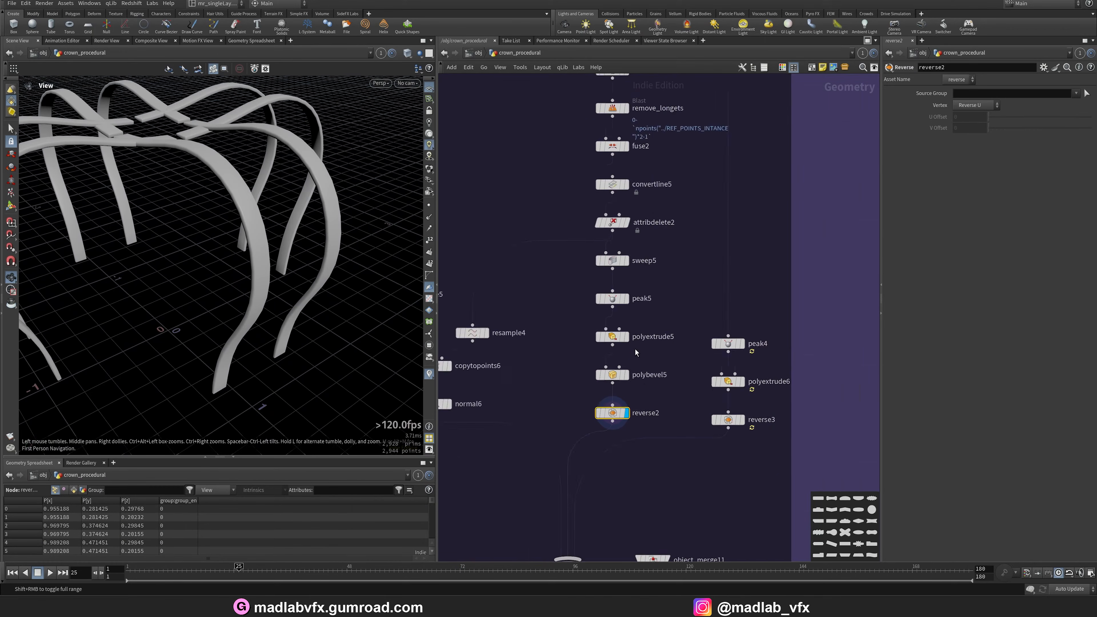
scroll(661, 230, down, 2)
middle_drag(737, 240, 702, 489)
scroll(659, 307, up, 3)
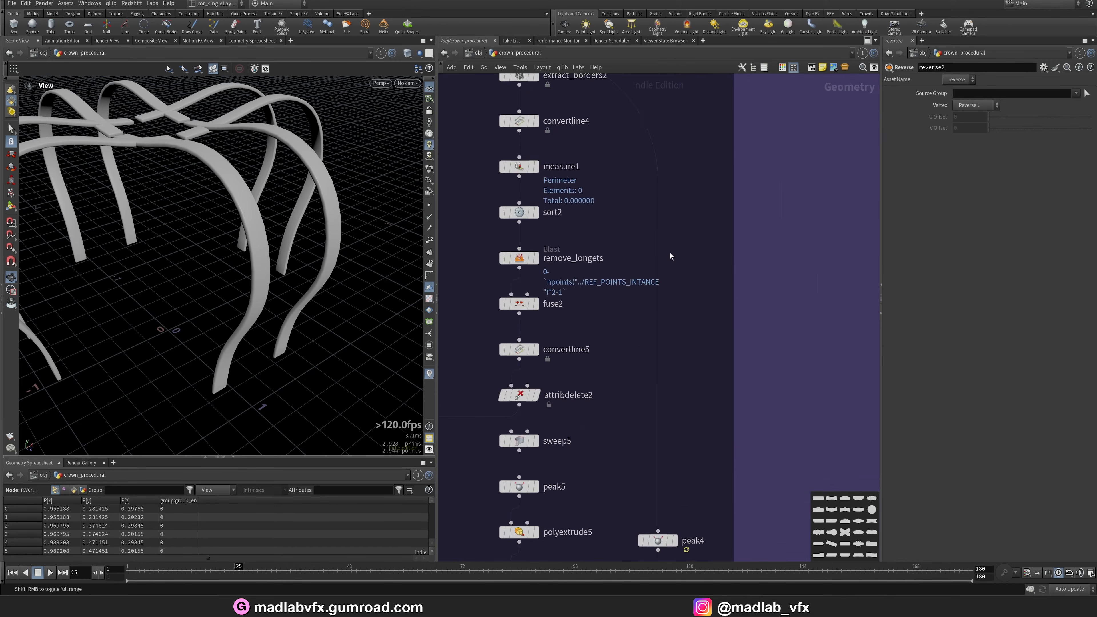
middle_drag(670, 252, 708, 441)
click(574, 219)
middle_drag(742, 344, 696, 108)
middle_drag(708, 334, 676, 134)
scroll(633, 298, up, 2)
click(637, 293)
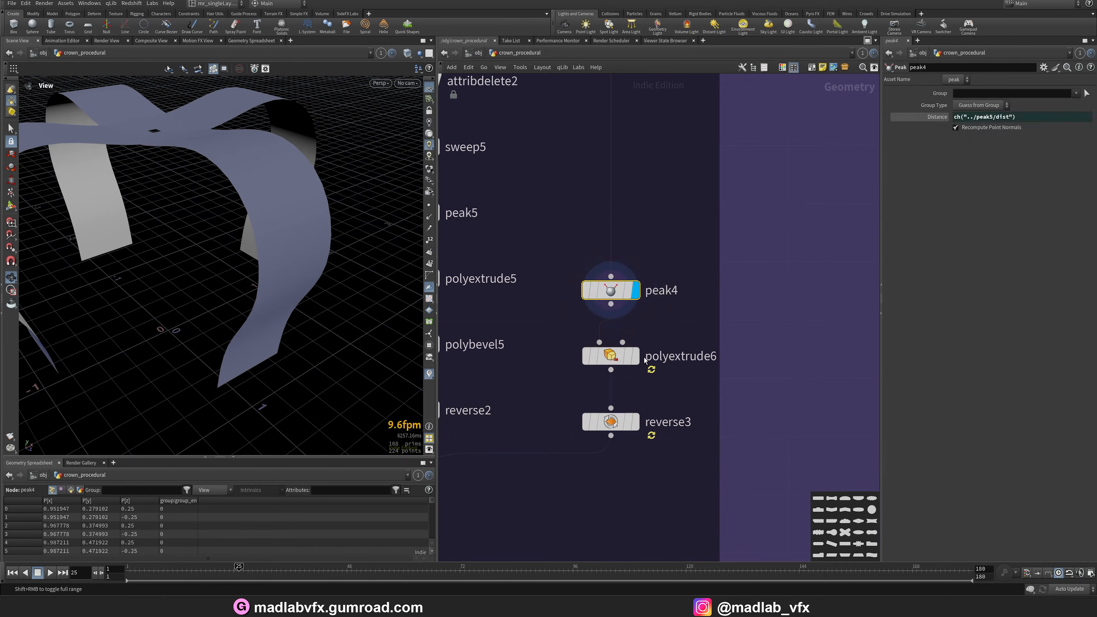
click(636, 355)
Display the reverse3 output.
scroll(662, 444, down, 1)
middle_drag(661, 443, 688, 351)
click(673, 350)
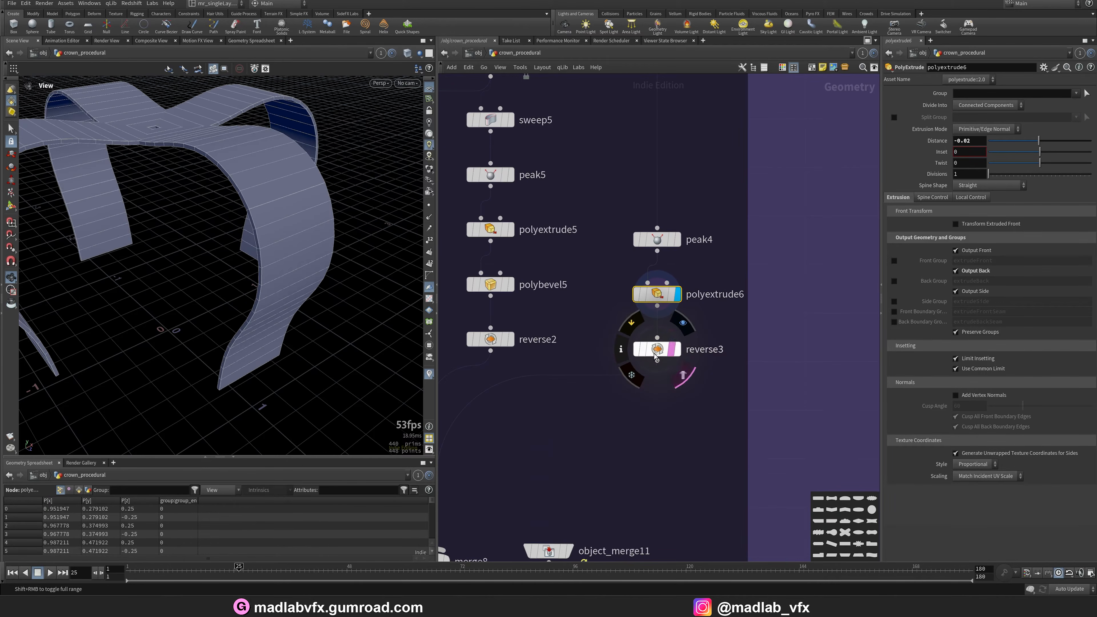
middle_drag(683, 389, 736, 234)
click(724, 196)
click(730, 196)
Display the merge8 output combining the ribbons and spheres.
scroll(676, 359, down, 2)
middle_drag(676, 359, 741, 258)
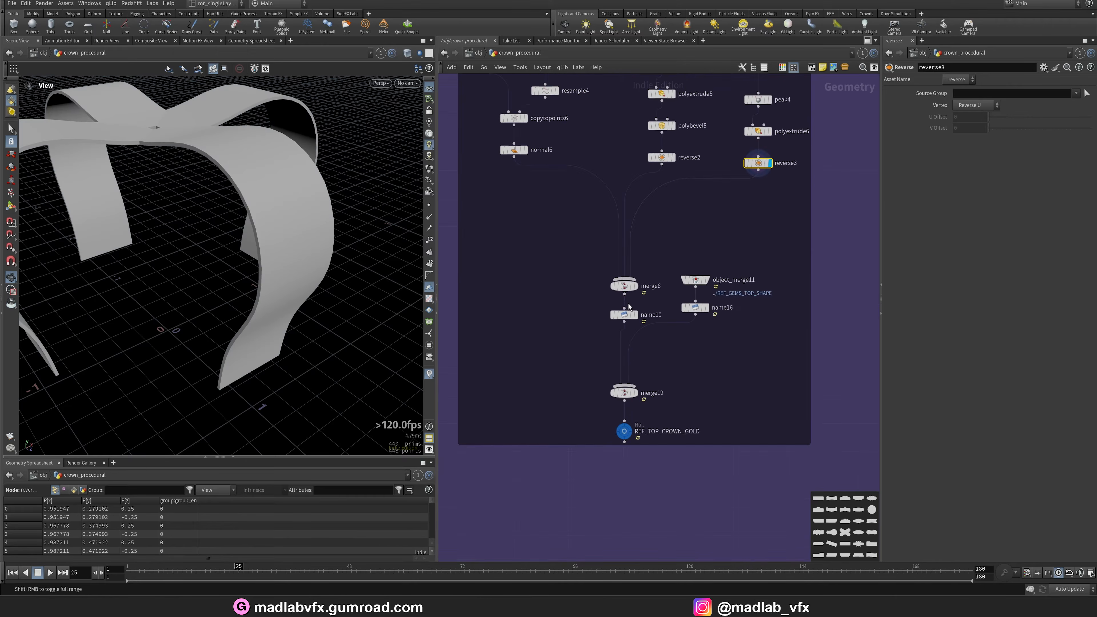
scroll(622, 305, up, 2)
click(643, 274)
Display the object_merge11 output referencing the top gems.
alt+drag(271, 281, 281, 217)
scroll(763, 376, down, 2)
middle_drag(763, 376, 599, 333)
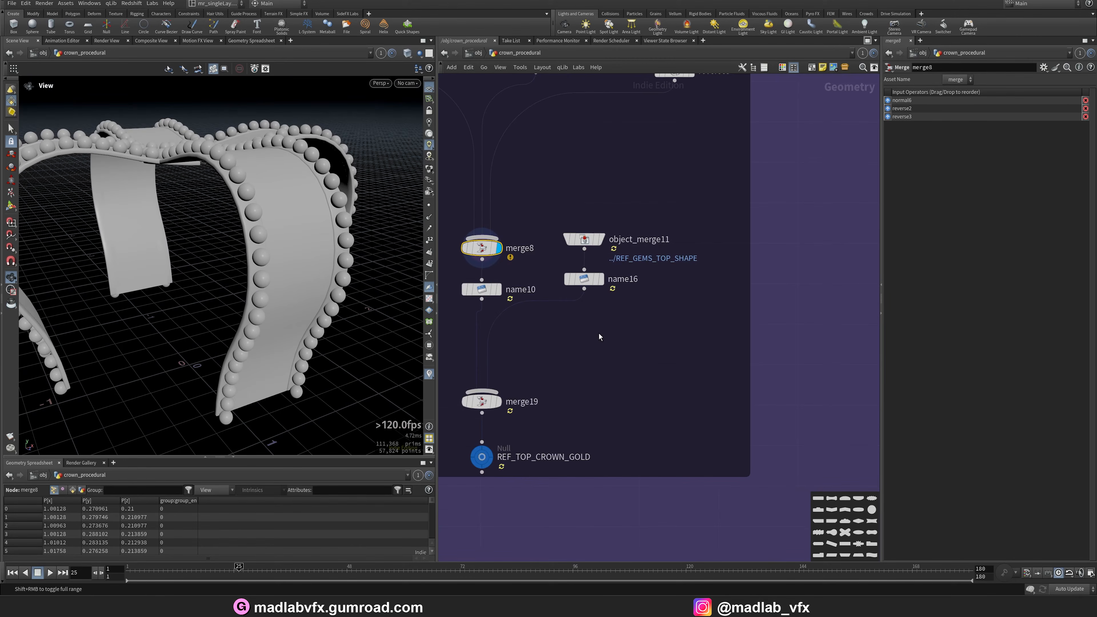
click(602, 241)
click(585, 240)
Display the name10 output.
drag(208, 207, 287, 303)
scroll(627, 318, down, 5)
scroll(571, 291, up, 5)
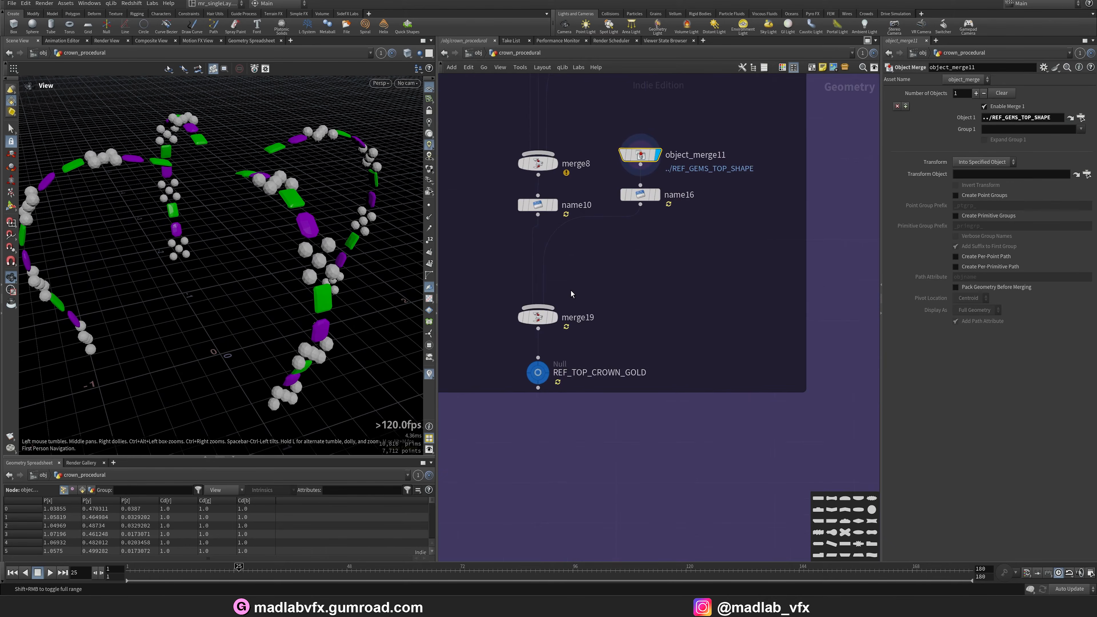
click(555, 206)
Jump to the REF_GEMS_TOP_SHAPE source node and zoom out over the whole crown network.
scroll(678, 130, up, 2)
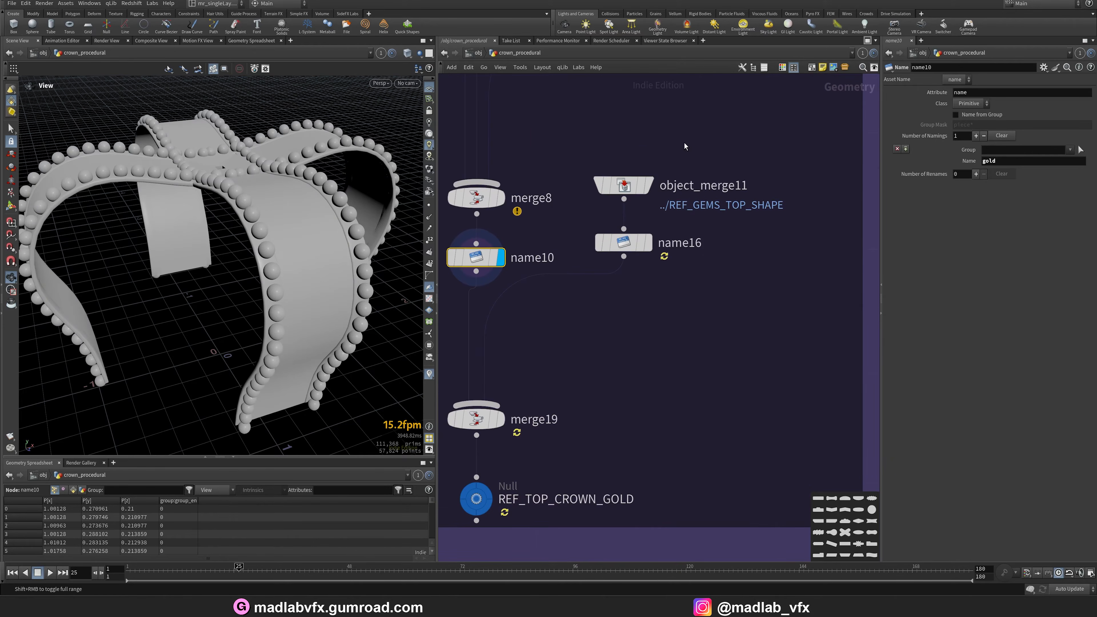
click(1070, 118)
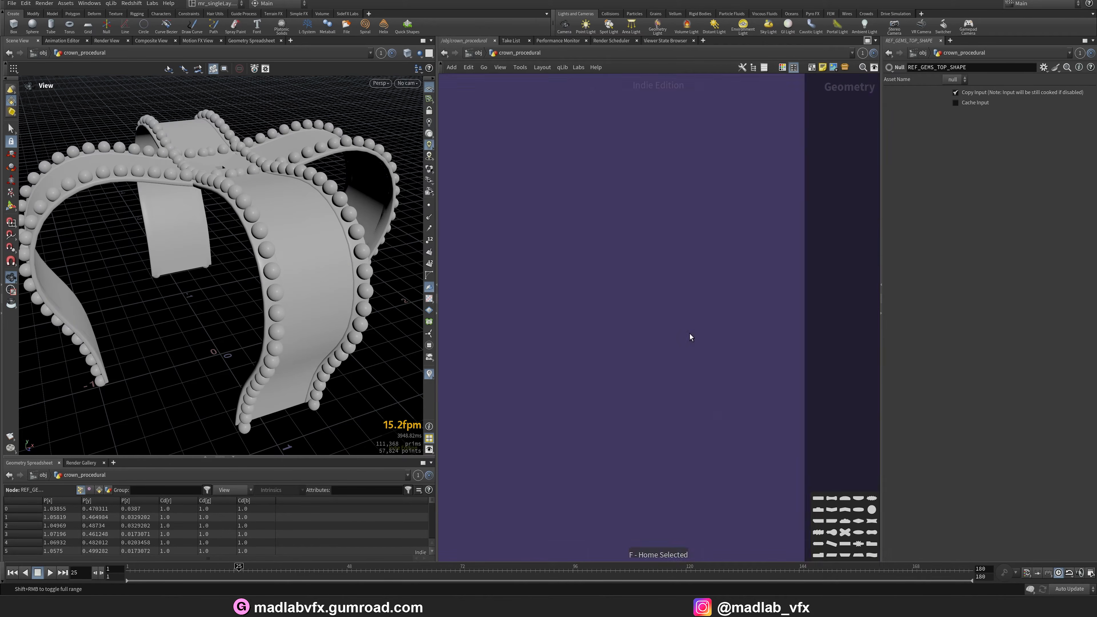
middle_drag(685, 335, 666, 351)
scroll(666, 351, up, 6)
scroll(665, 355, down, 5)
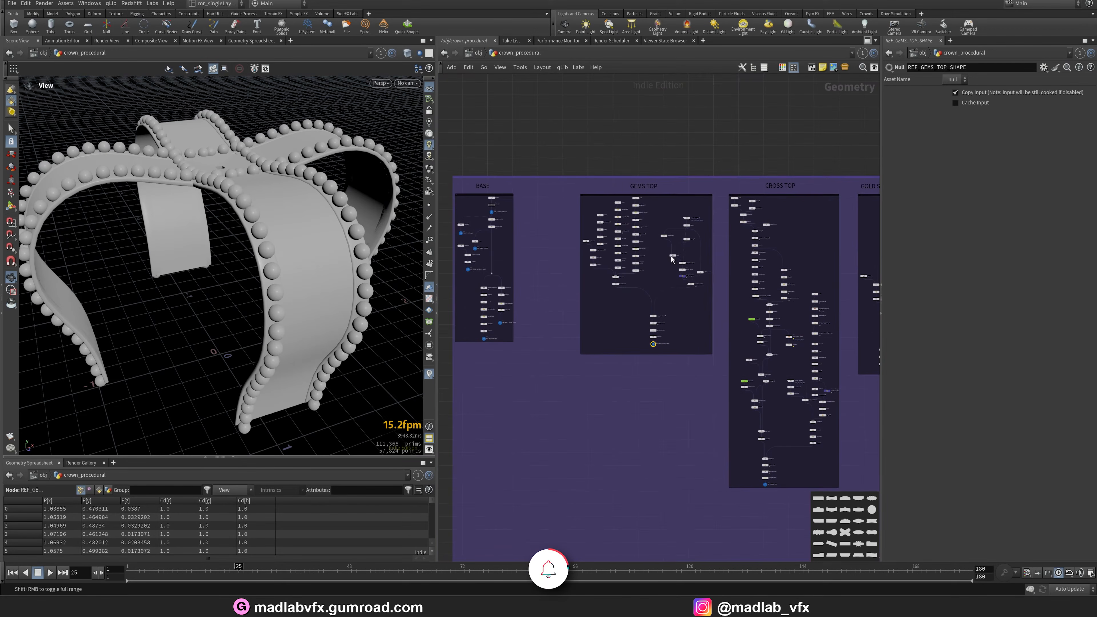
scroll(667, 304, up, 4)
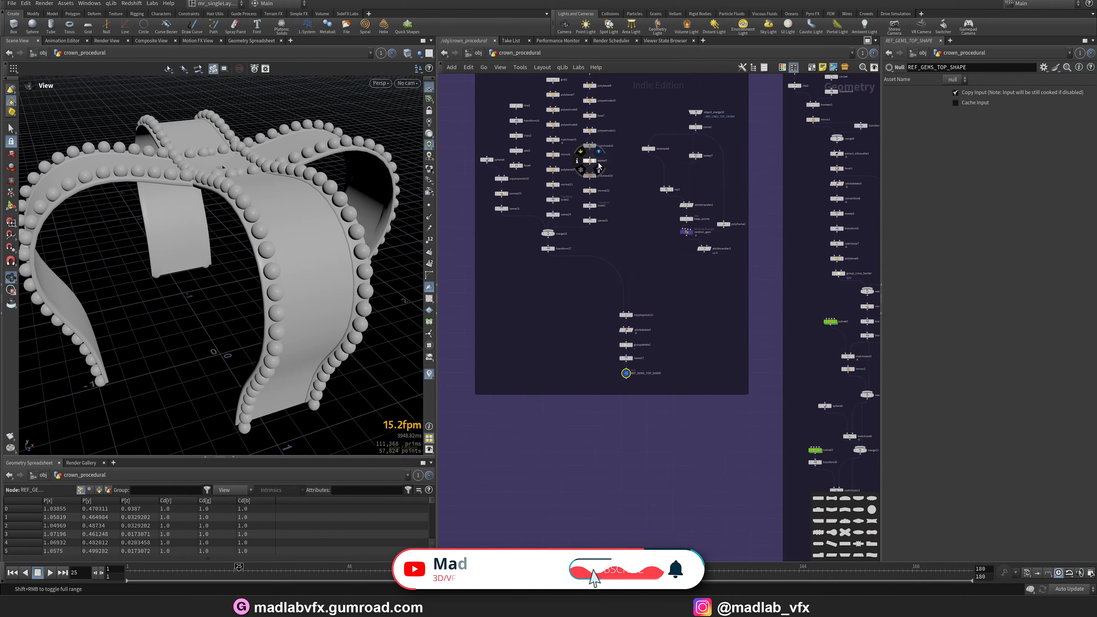
Display the REF_GEMS_TOP_SHAPE output in the viewport and orbit around the gems.
scroll(607, 172, up, 3)
middle_drag(688, 387, 684, 86)
scroll(558, 336, up, 4)
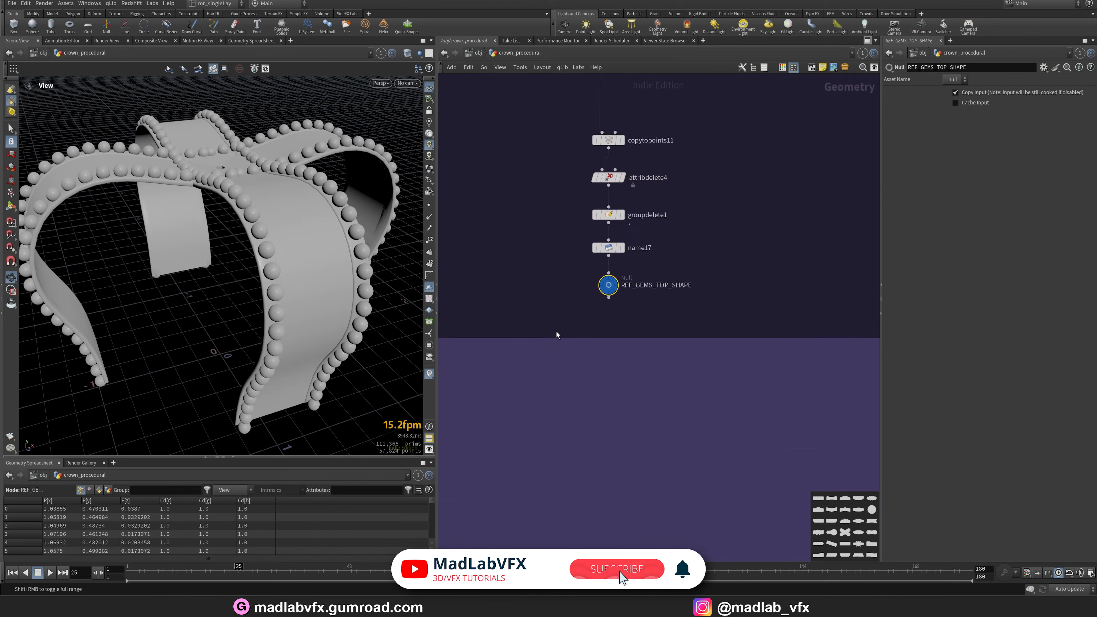
key(r)
click(631, 271)
mouse_move(280, 263)
mouse_down()
mouse_move(242, 270)
mouse_move(287, 277)
mouse_up()
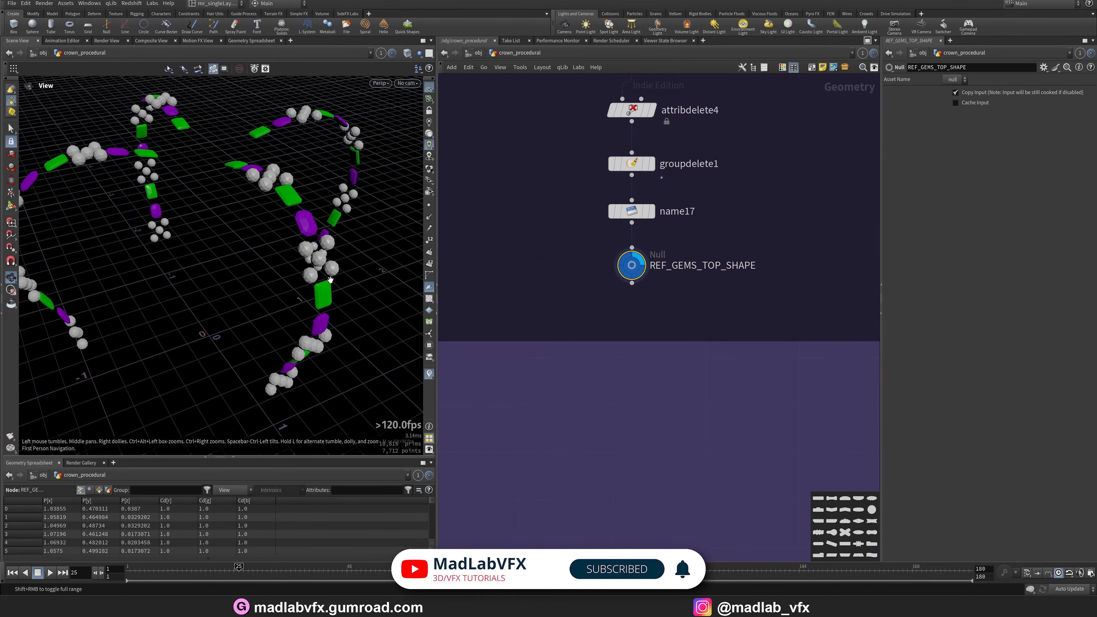
Move into the GEMS TOP network box and display the line2 and transform16 outputs.
scroll(560, 281, down, 4)
middle_drag(560, 303, 595, 445)
scroll(636, 382, down, 1)
middle_drag(618, 242, 698, 343)
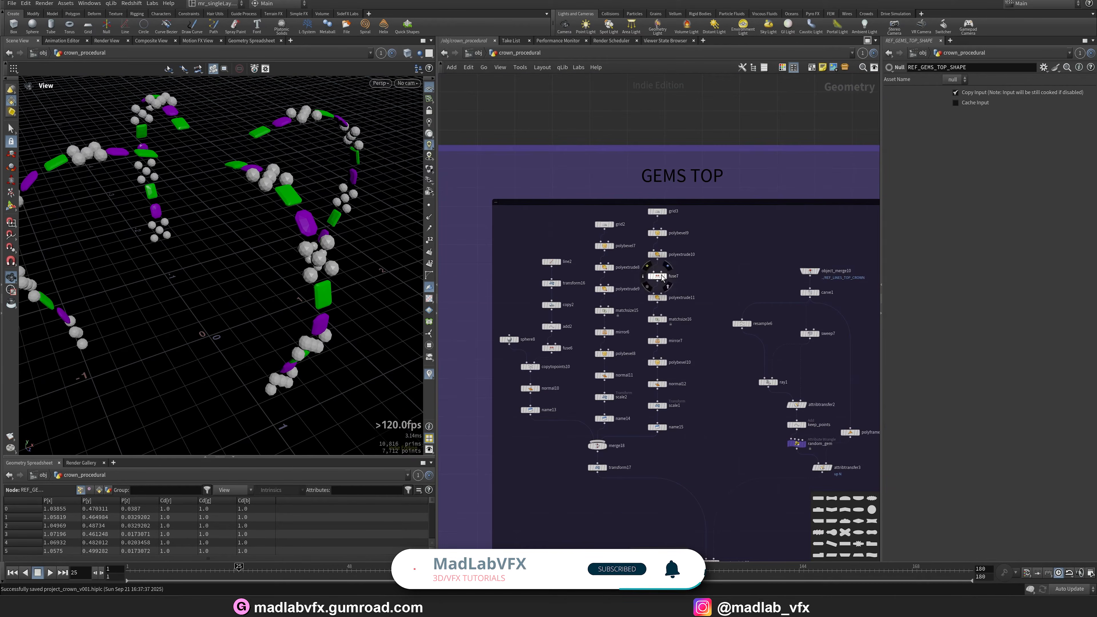
scroll(507, 388, up, 4)
middle_drag(532, 283, 520, 329)
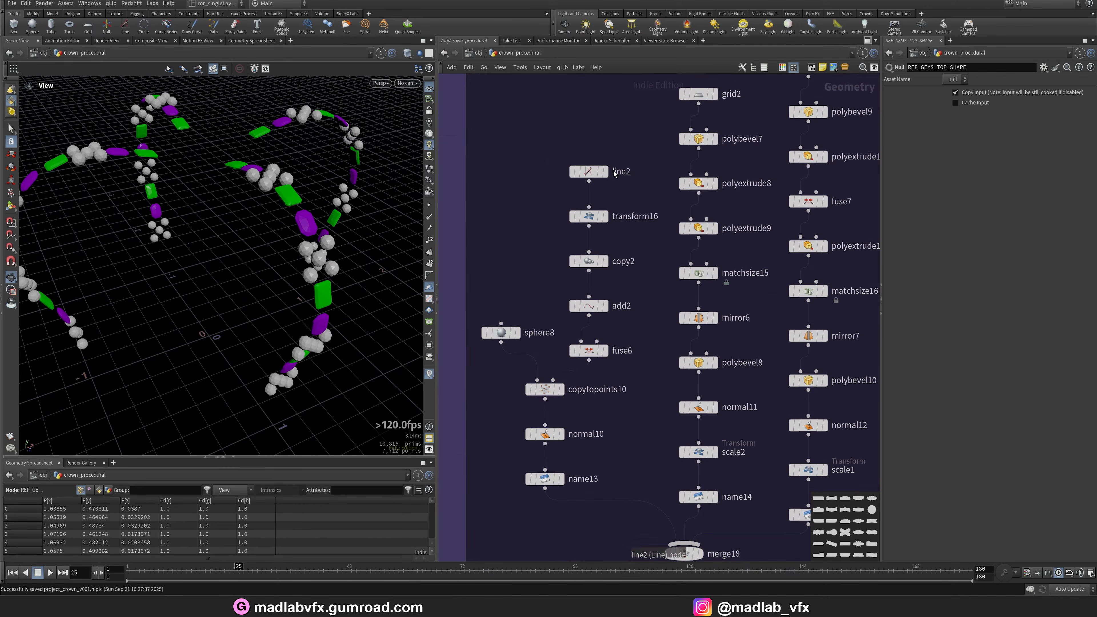
click(605, 171)
click(605, 216)
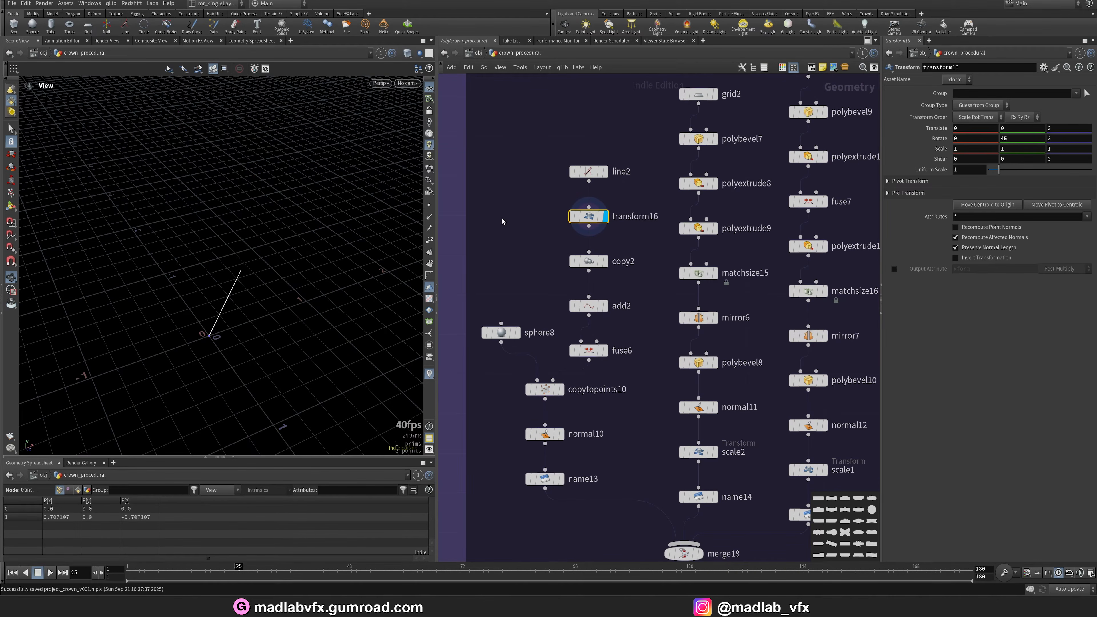
drag(268, 242, 276, 203)
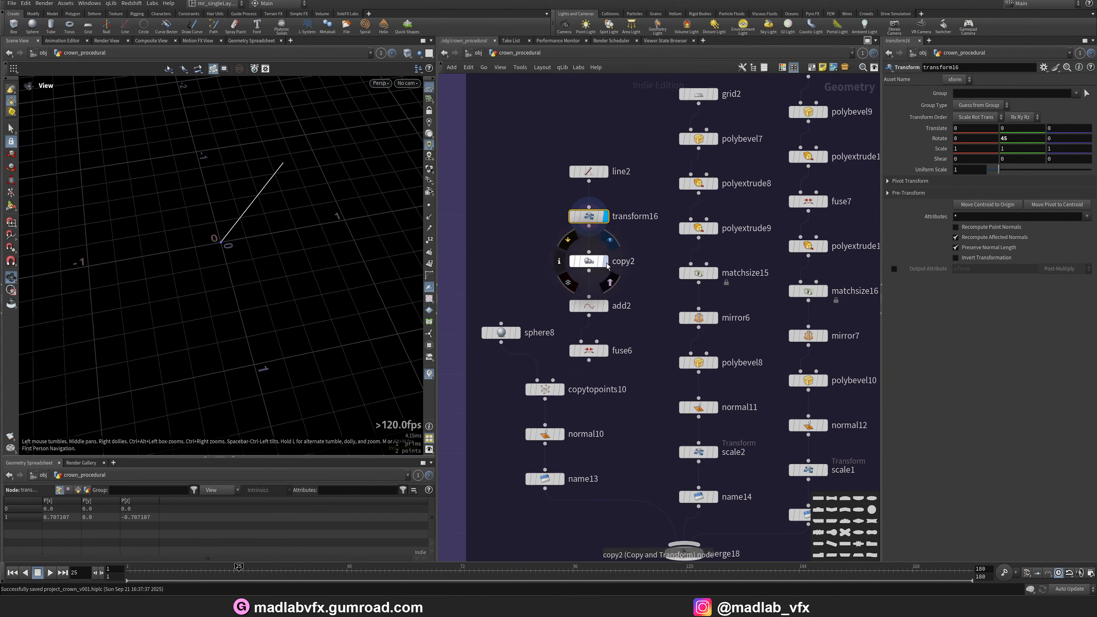
Display the copy2 and add2 outputs.
click(605, 261)
drag(259, 276, 210, 253)
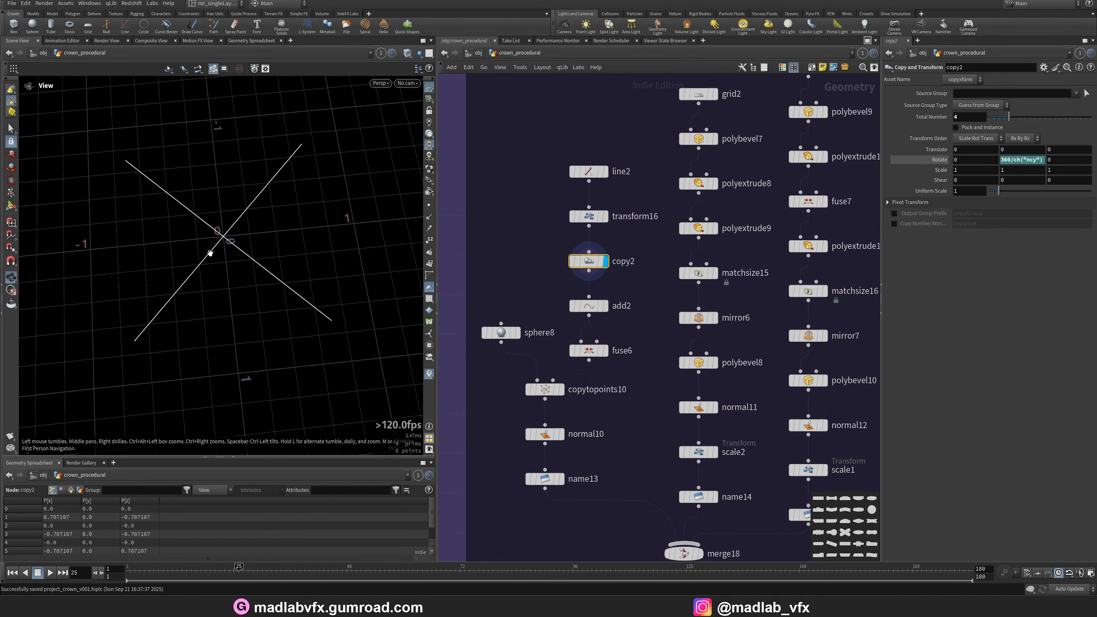
click(606, 306)
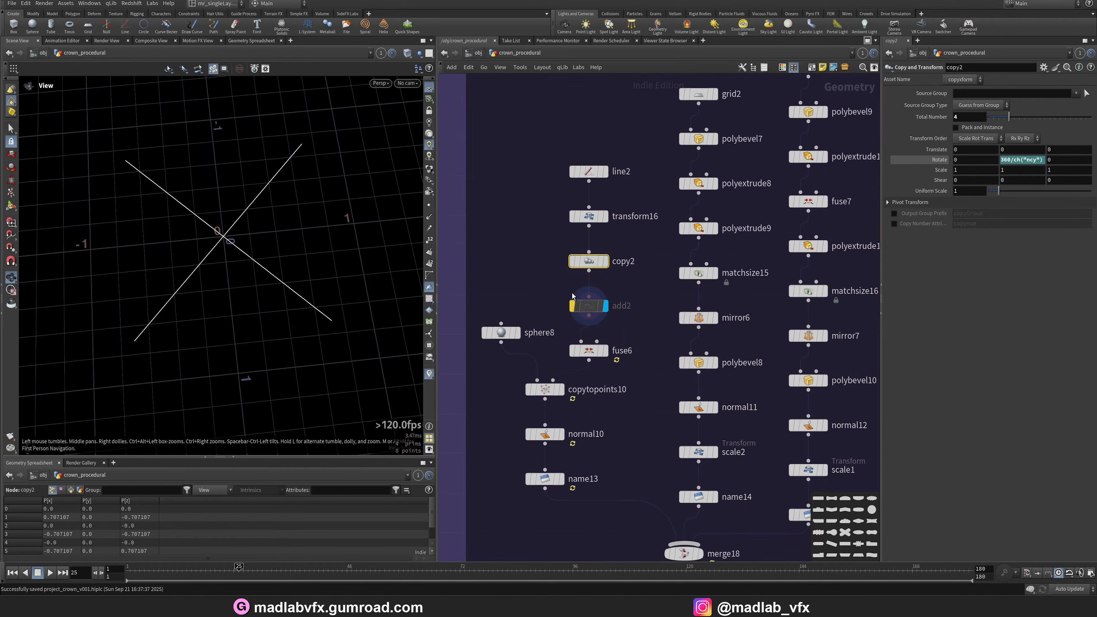
click(574, 307)
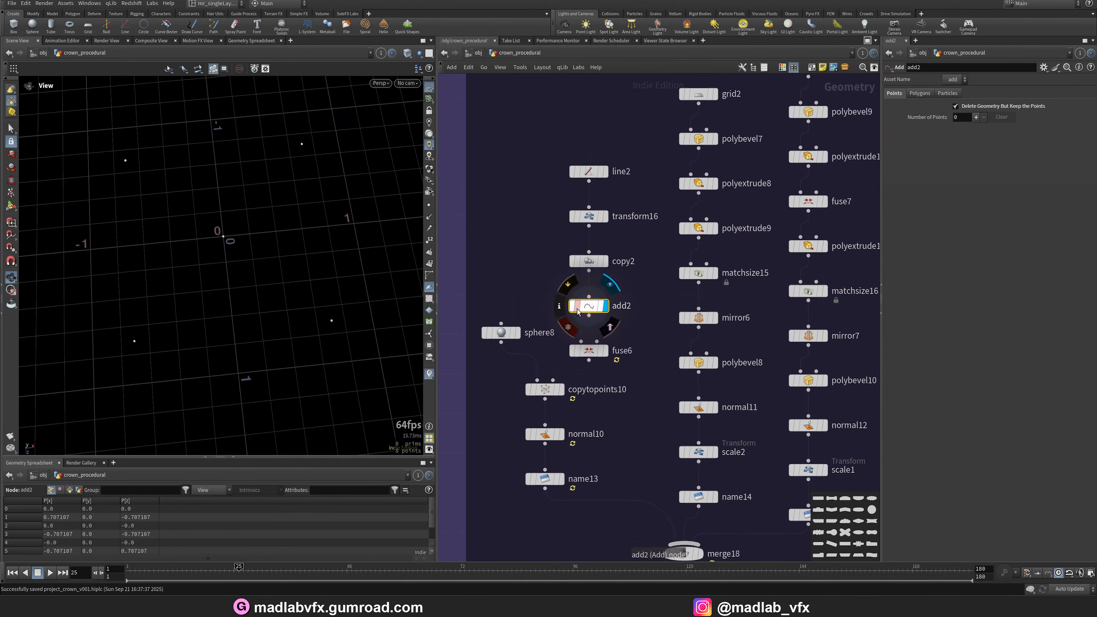
Display the fuse6 and copytopoints10 outputs.
click(594, 353)
click(563, 390)
click(546, 392)
drag(229, 293, 257, 267)
Display the grid2 output at the top of the first gem column.
scroll(257, 268, down, 1)
middle_drag(600, 457, 546, 450)
scroll(598, 396, down, 1)
click(618, 153)
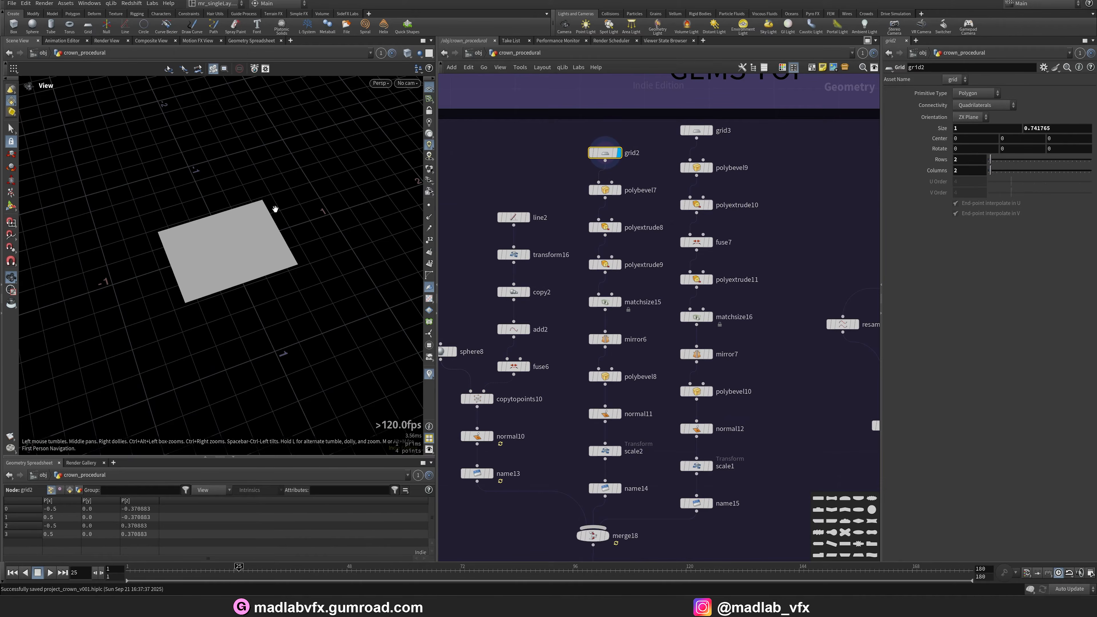
drag(274, 208, 296, 262)
Display the polybevel7 and polyextrude8 outputs.
click(618, 190)
drag(203, 298, 307, 283)
click(618, 227)
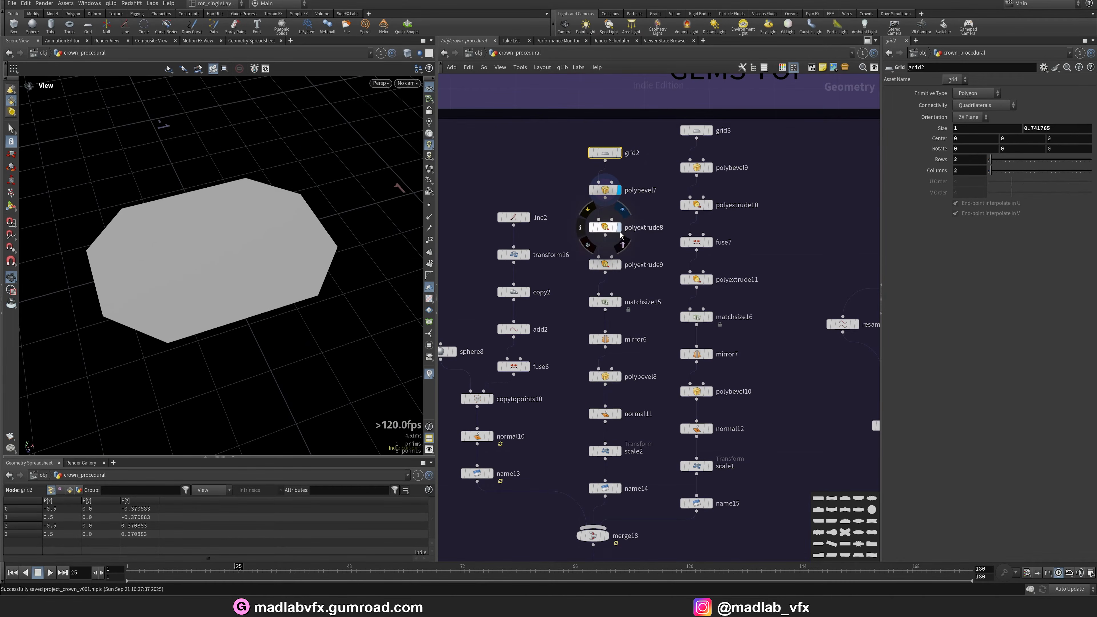
click(604, 228)
mouse_move(233, 276)
mouse_down()
mouse_move(230, 232)
mouse_move(183, 267)
mouse_up()
Switch the viewport shading to Flat Wire Shaded.
key(shift+w)
key(shift+w)
right_drag(183, 267, 164, 272)
click(408, 53)
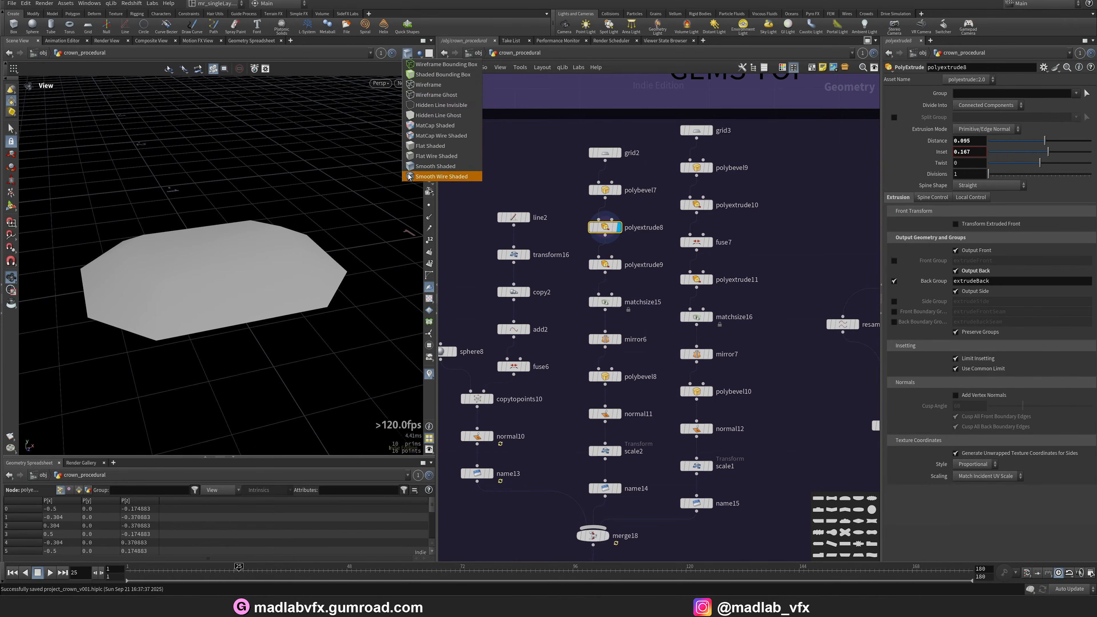
click(417, 158)
drag(226, 262, 214, 273)
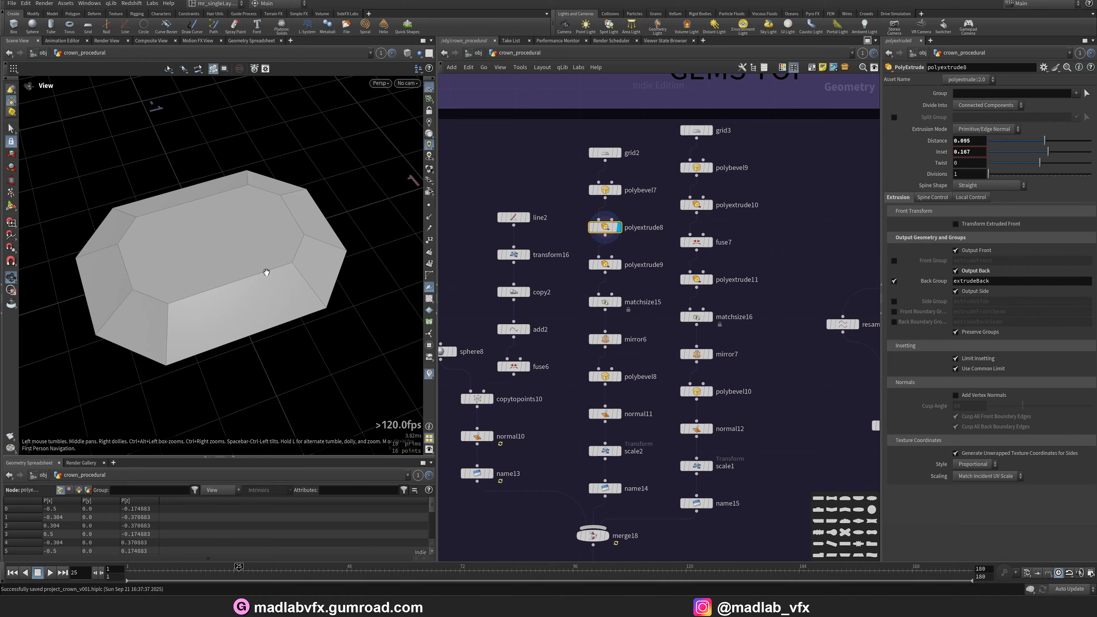
Display the polyextrude9 and matchsize15 outputs.
click(617, 271)
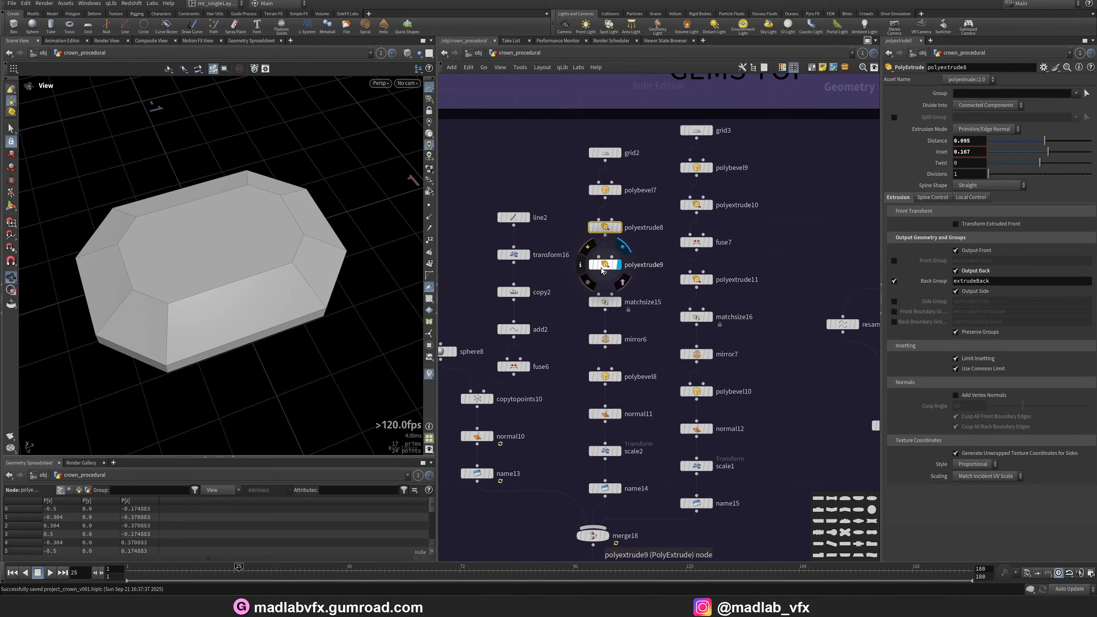
click(604, 271)
drag(220, 262, 220, 215)
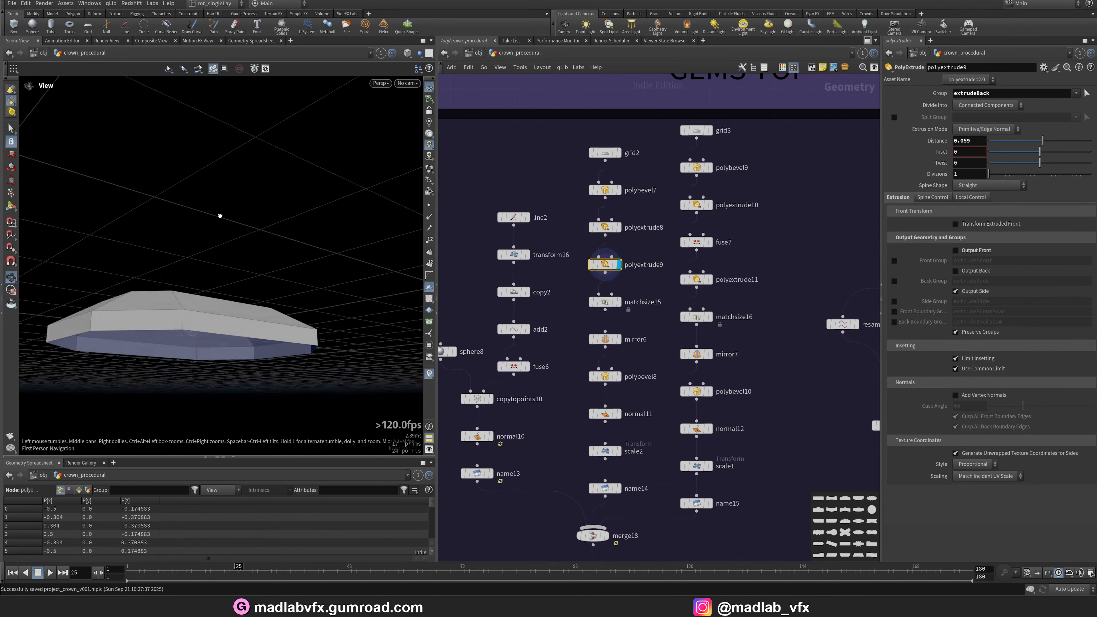
click(619, 304)
drag(256, 275, 204, 301)
Display the mirror6 and polybevel8 outputs.
click(620, 339)
click(620, 376)
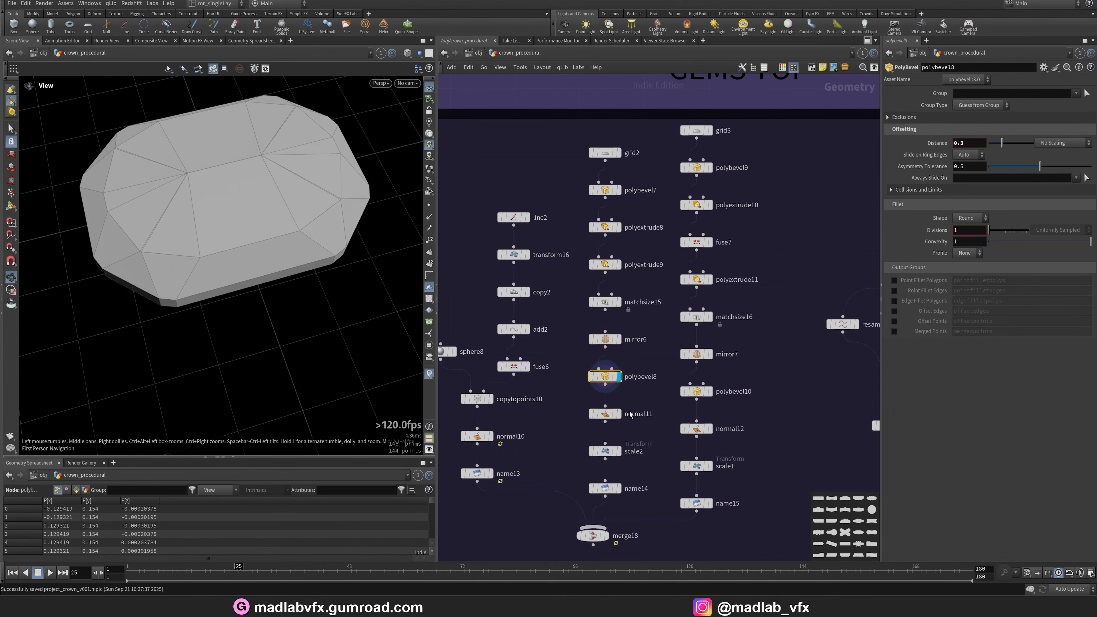
Display the name14 output at the end of the first gem column.
scroll(631, 422, down, 3)
click(615, 412)
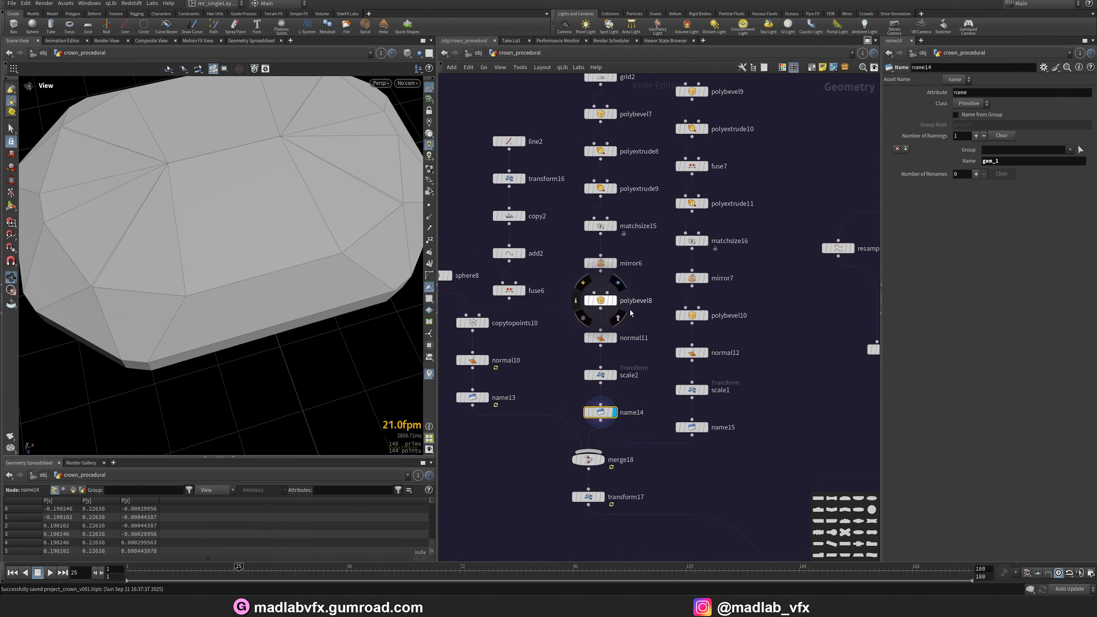
middle_drag(630, 310, 595, 418)
Display the grid3 and polybevel9 outputs in the second gem column.
click(671, 163)
click(652, 160)
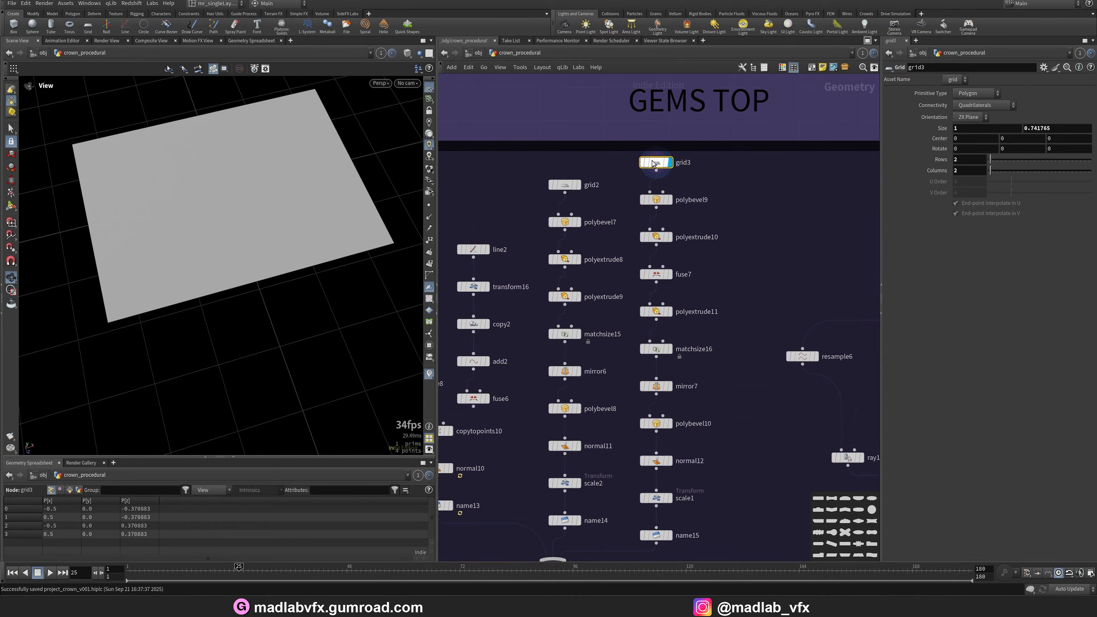
click(668, 201)
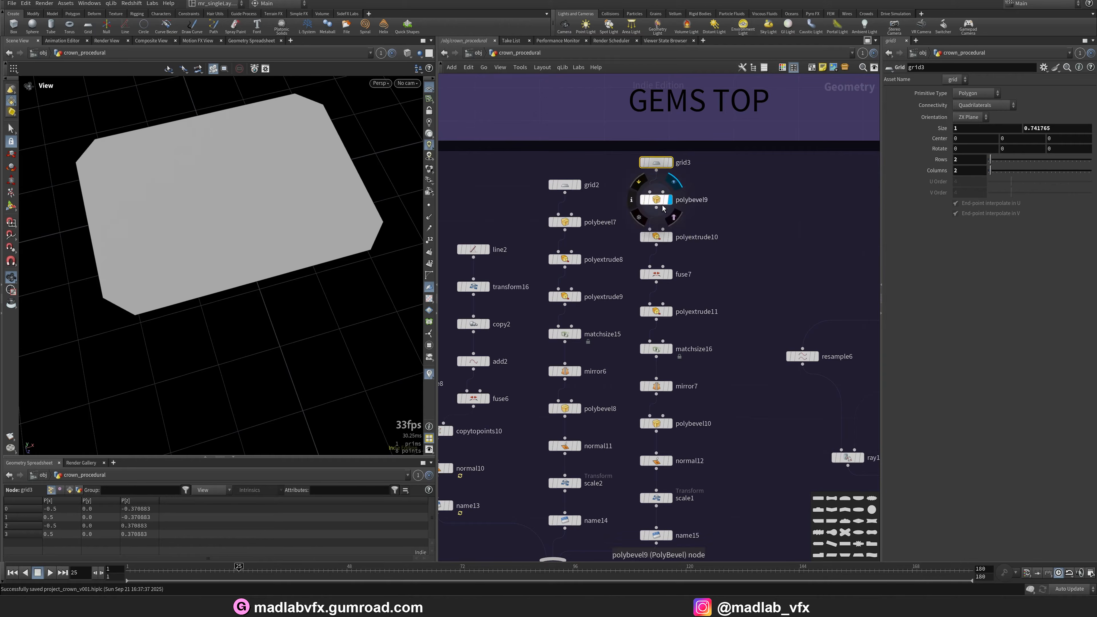
drag(231, 200, 222, 242)
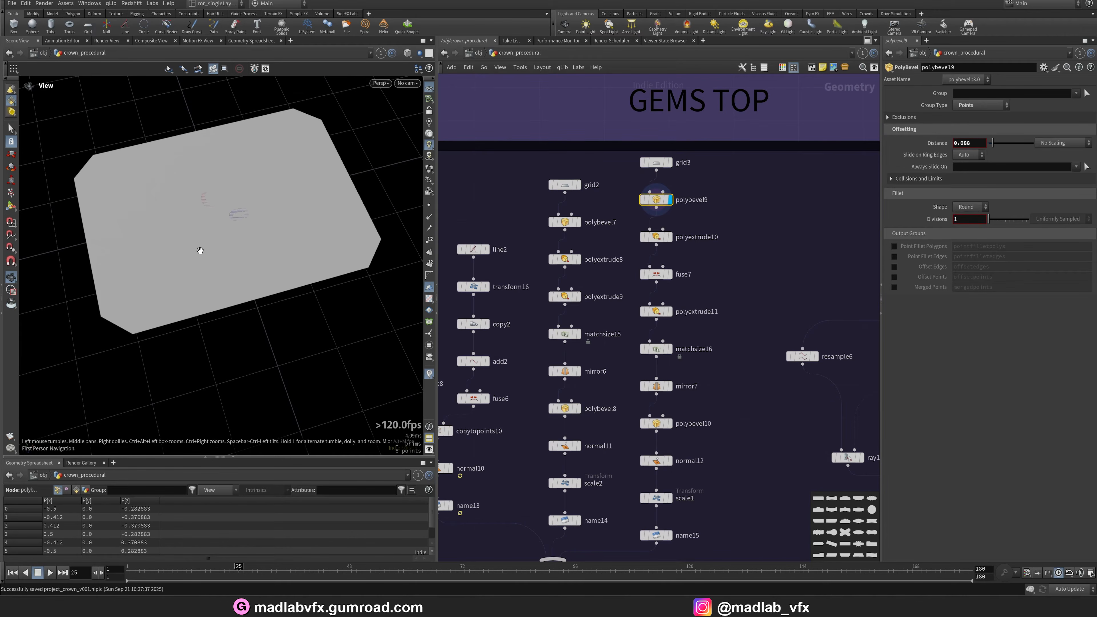
Display the polyextrude10 and fuse7 outputs.
click(670, 237)
click(657, 237)
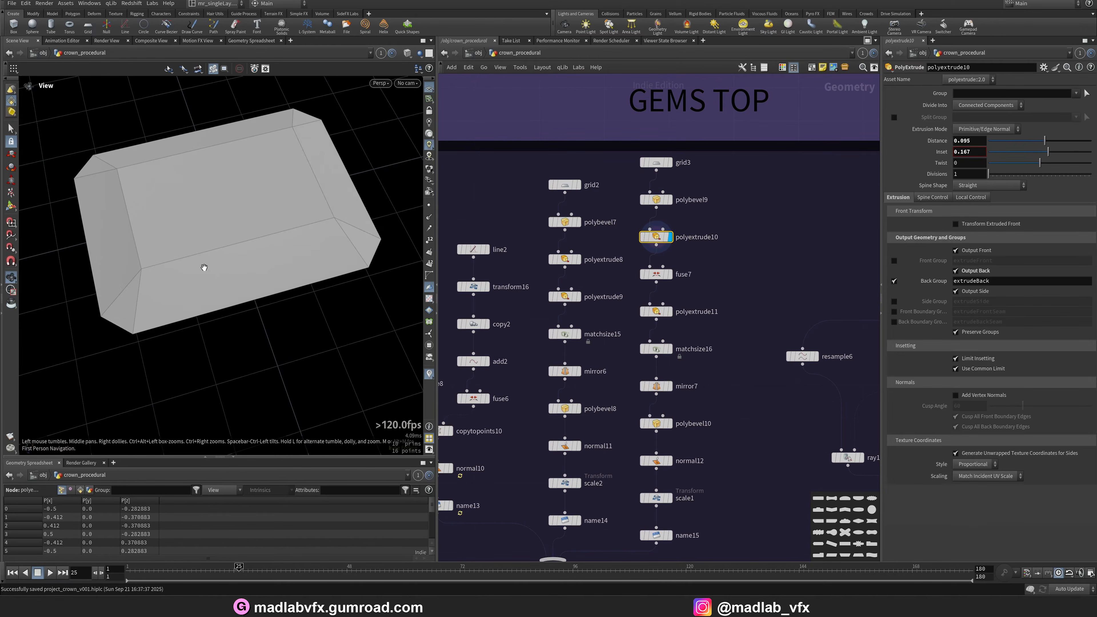
drag(211, 289, 209, 259)
click(670, 275)
click(655, 277)
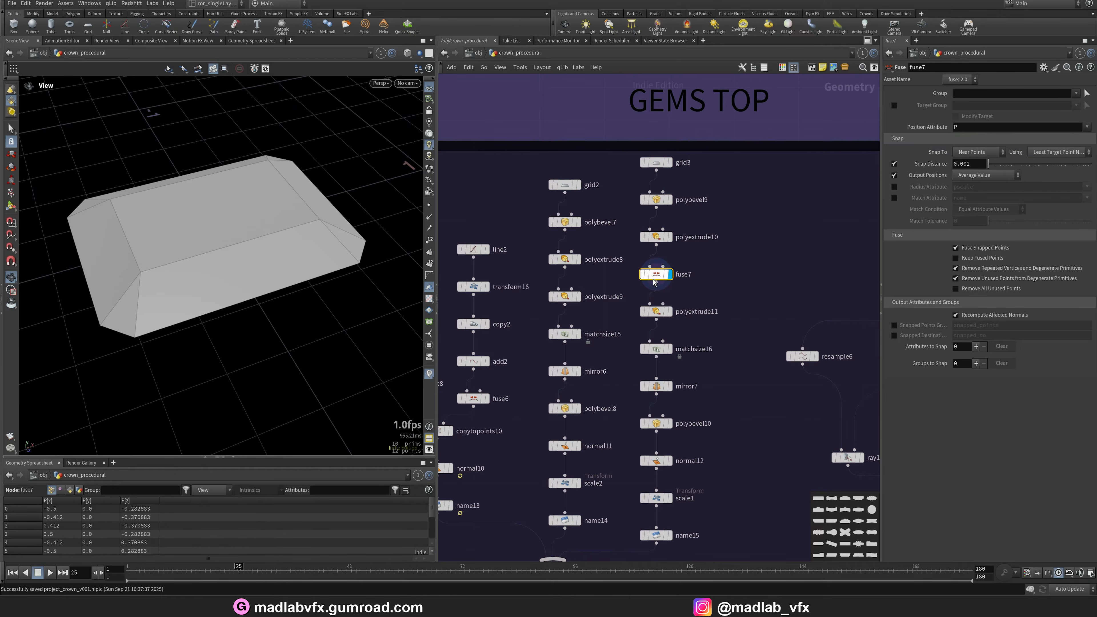
Display the polyextrude11 output.
click(670, 312)
click(656, 312)
drag(264, 302, 264, 273)
drag(260, 261, 308, 305)
Display the matchsize16 and mirror7 outputs.
click(672, 349)
middle_drag(657, 390, 664, 368)
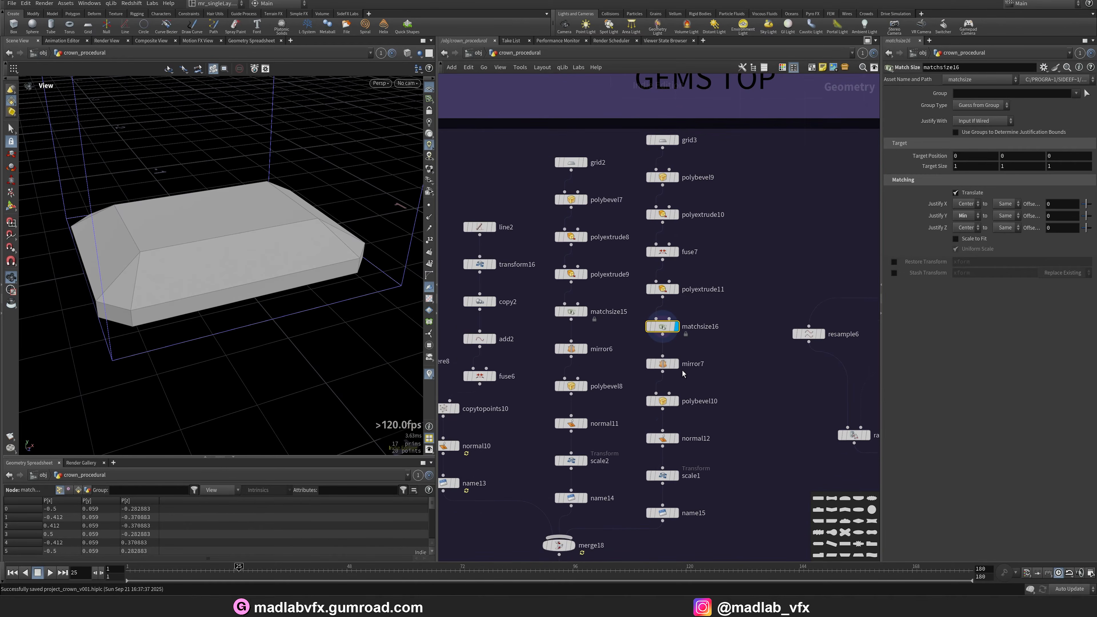
click(676, 364)
click(664, 366)
drag(251, 331, 249, 298)
Display the polybevel10 output.
middle_drag(696, 426, 685, 375)
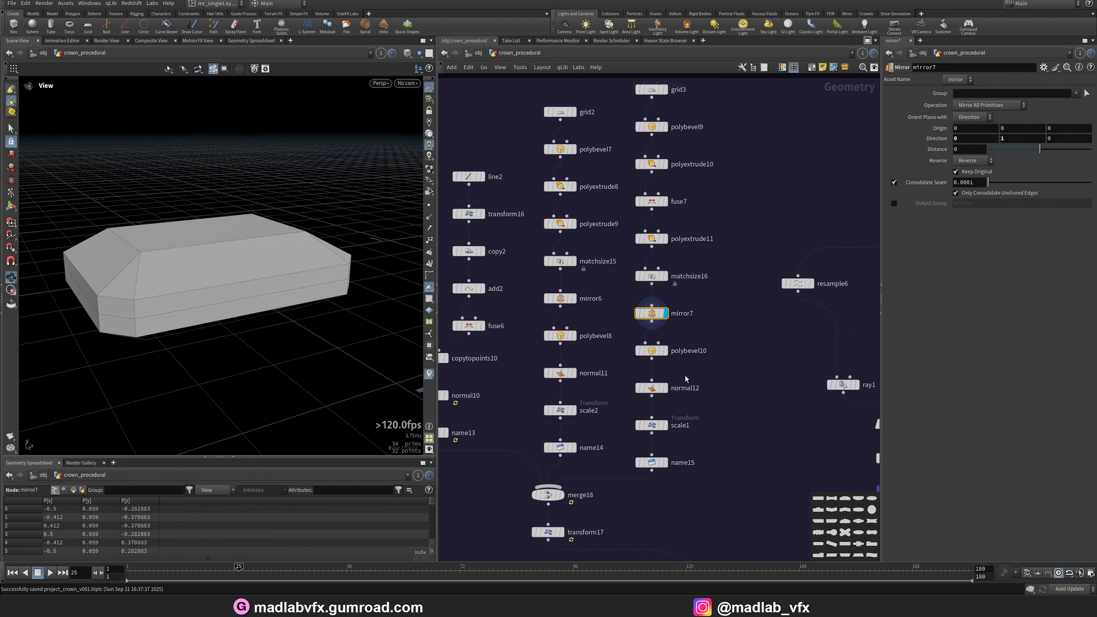
click(672, 352)
drag(272, 333, 253, 259)
middle_drag(684, 456, 697, 342)
scroll(582, 392, up, 2)
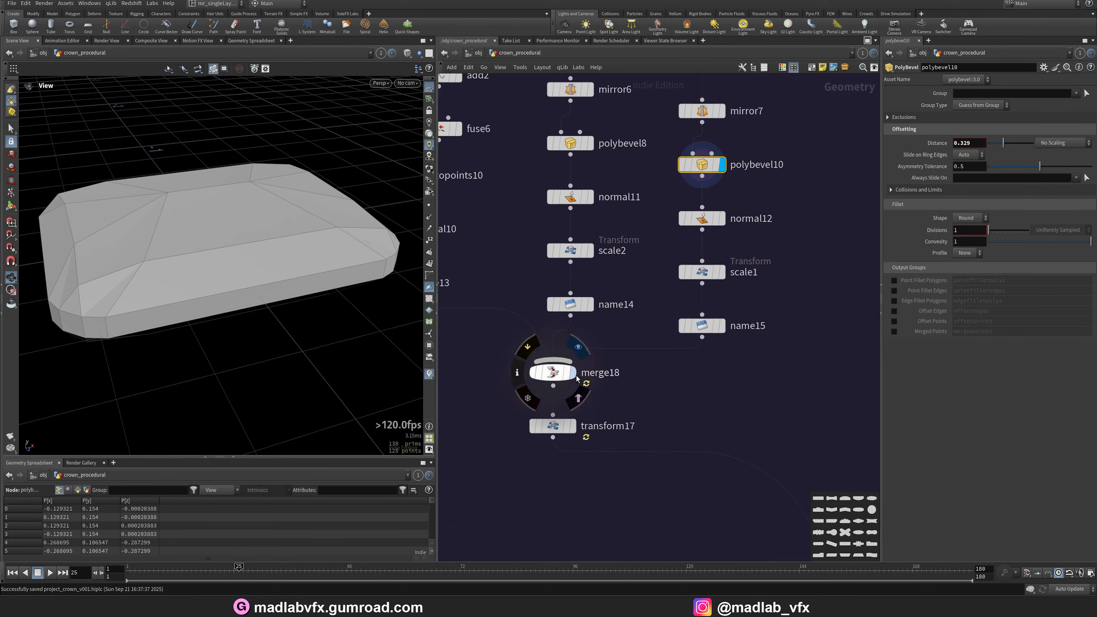
Display the merge18 output combining the gems and spheres.
click(576, 370)
right_drag(336, 285, 183, 289)
drag(184, 289, 262, 301)
right_drag(262, 301, 228, 300)
scroll(735, 415, down, 3)
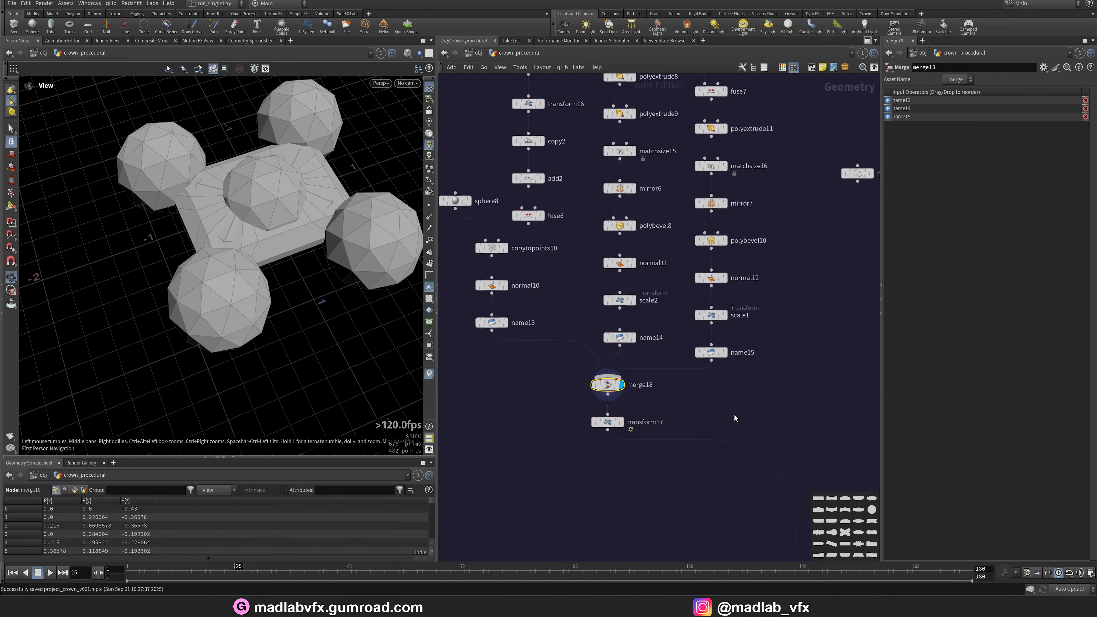
Display the transform17 output and frame it in the viewport.
middle_drag(691, 419, 537, 351)
scroll(518, 363, up, 3)
click(488, 353)
click(477, 353)
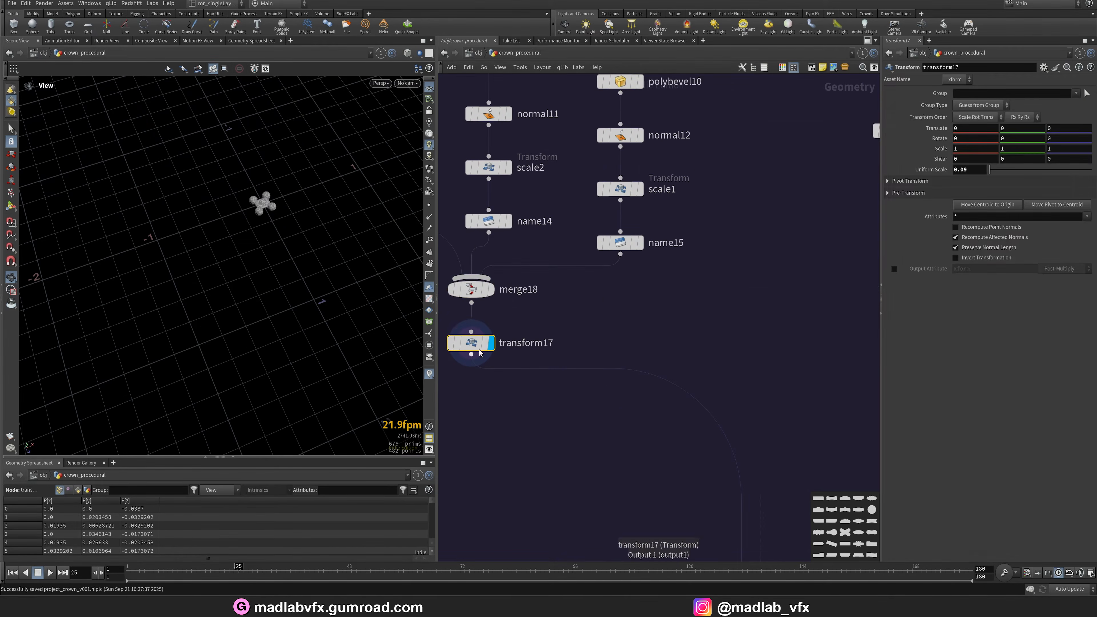
key(g)
drag(229, 289, 191, 362)
middle_drag(389, 264, 307, 326)
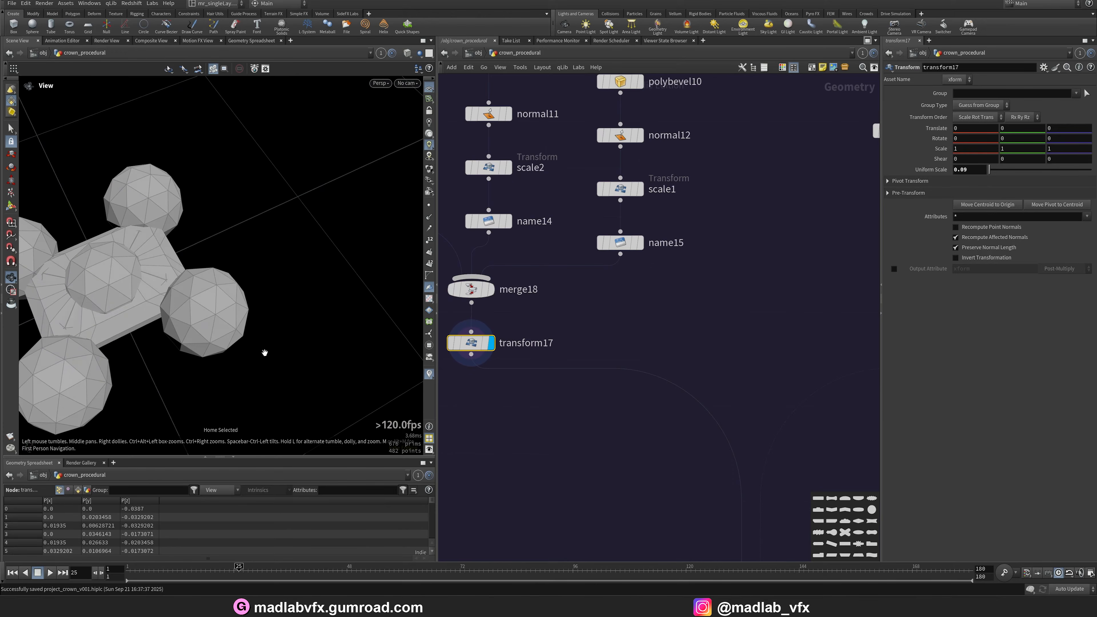
Display the object_merge10 output referencing REF_LINES_TOP_CROWN and frame it in the viewport.
scroll(681, 385, down, 3)
middle_drag(681, 385, 496, 370)
middle_drag(522, 273, 522, 365)
scroll(676, 231, up, 4)
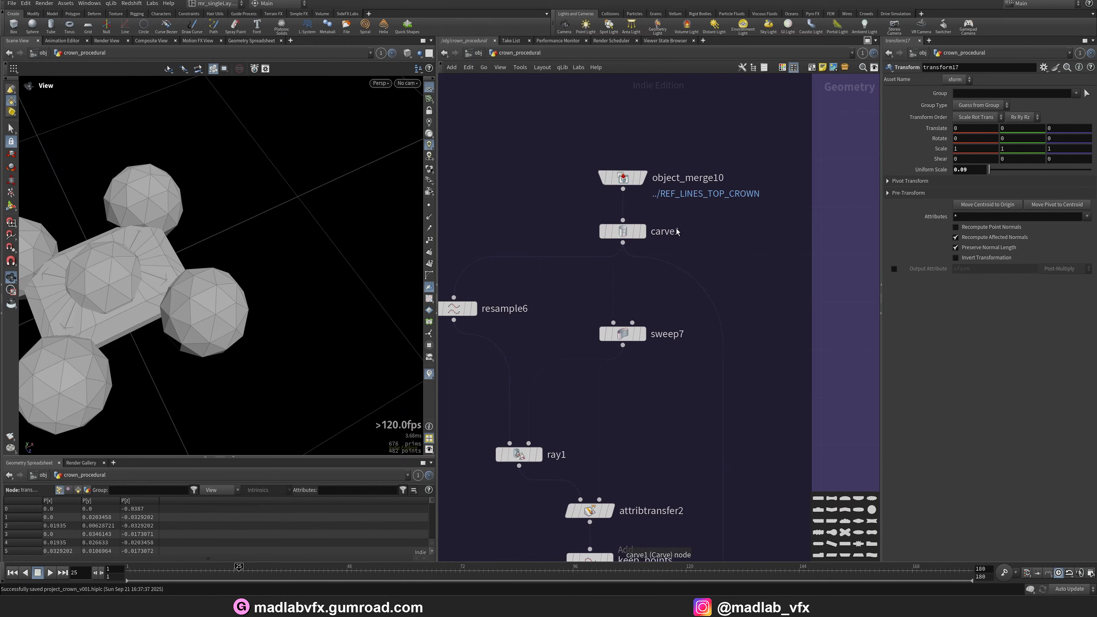
click(644, 177)
key(g)
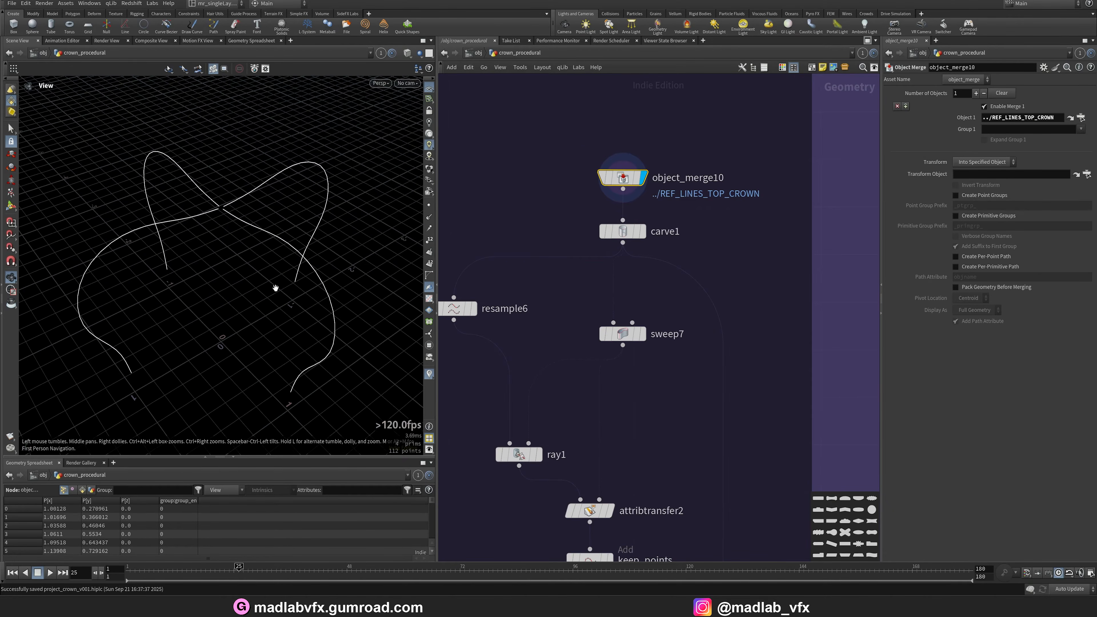
Display the carve1 output and orbit the viewport to inspect the trimmed curves.
click(641, 232)
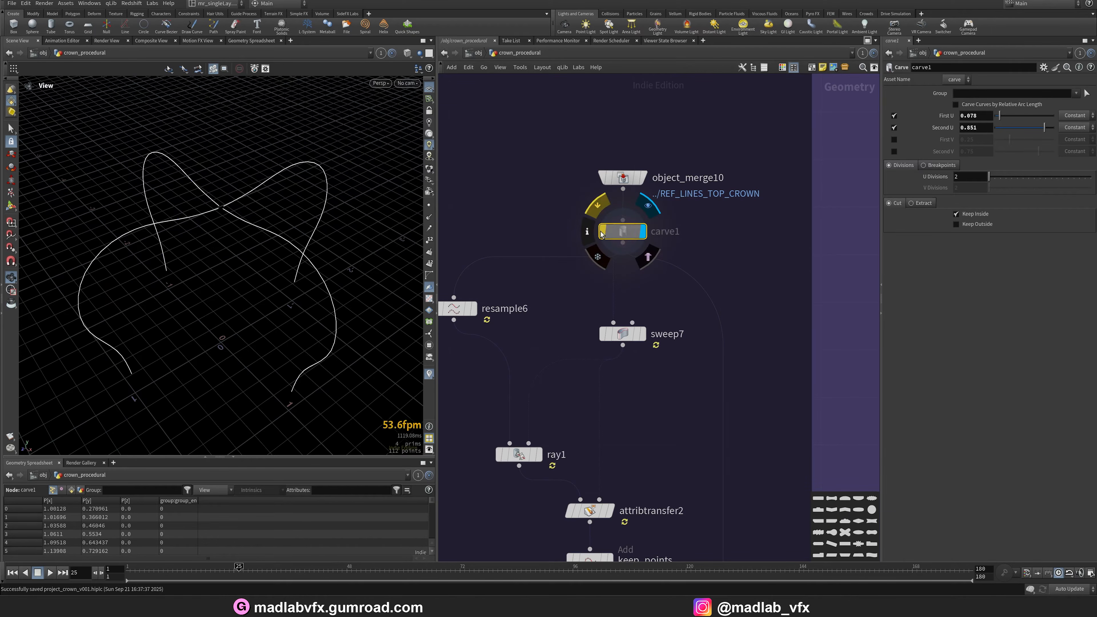
scroll(177, 178, up, 4)
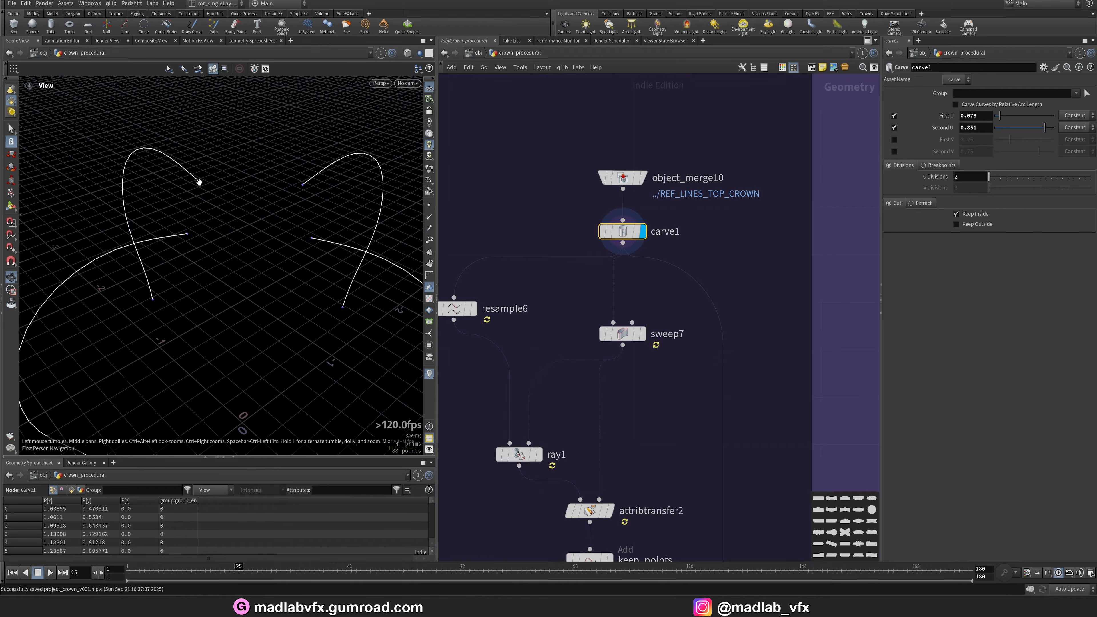
drag(254, 288, 242, 242)
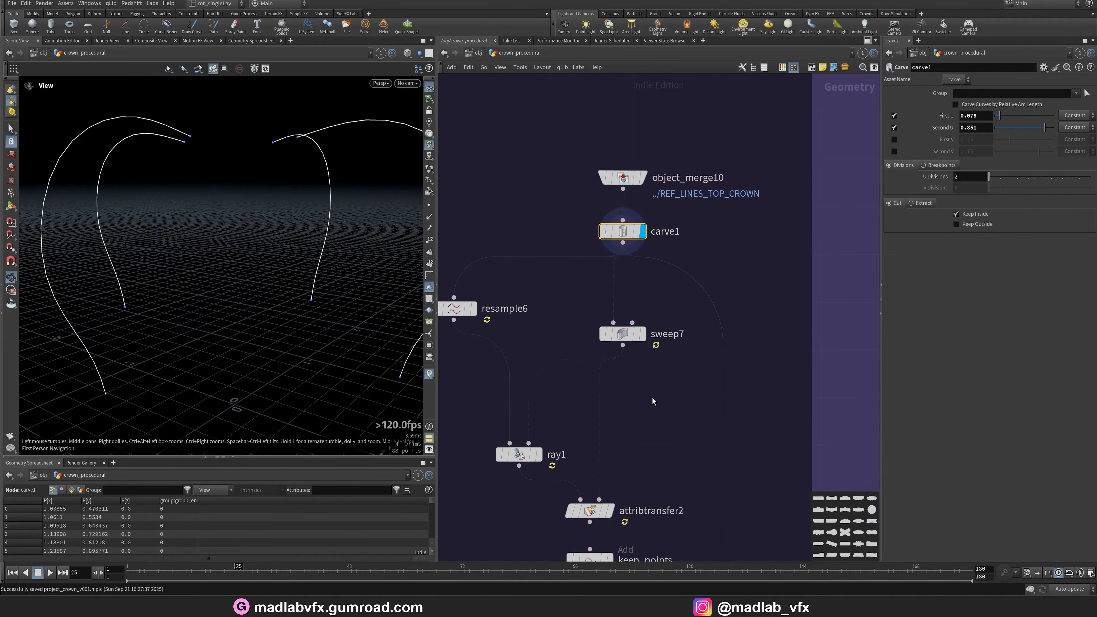
scroll(653, 400, down, 2)
Display the sweep7 ribbon output and orbit the viewport around it.
click(666, 306)
click(646, 304)
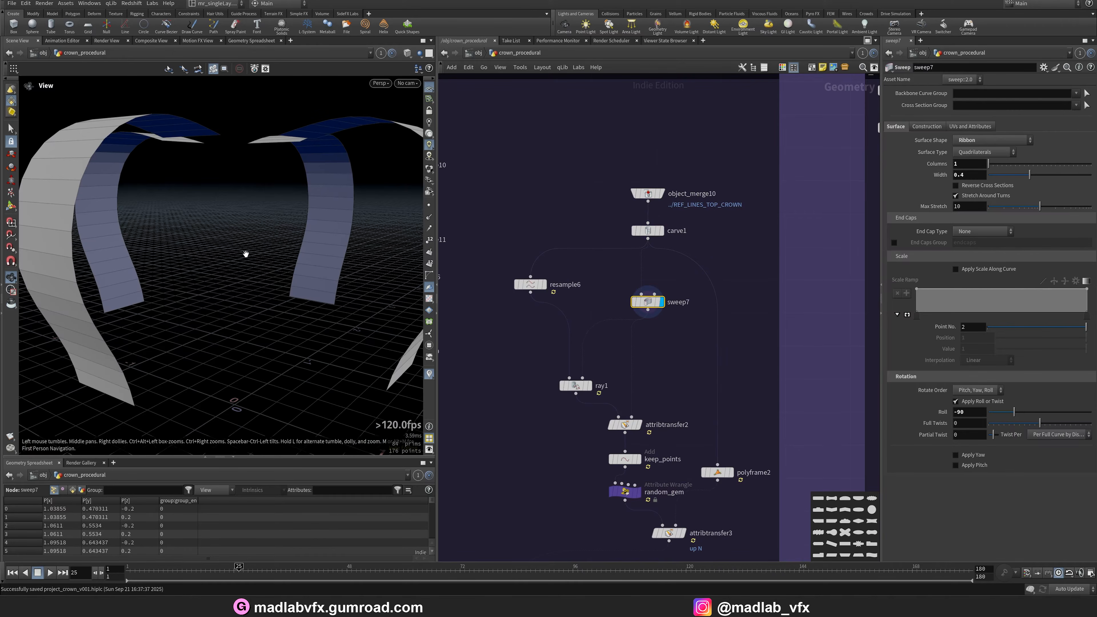
drag(245, 252, 242, 277)
scroll(497, 302, up, 2)
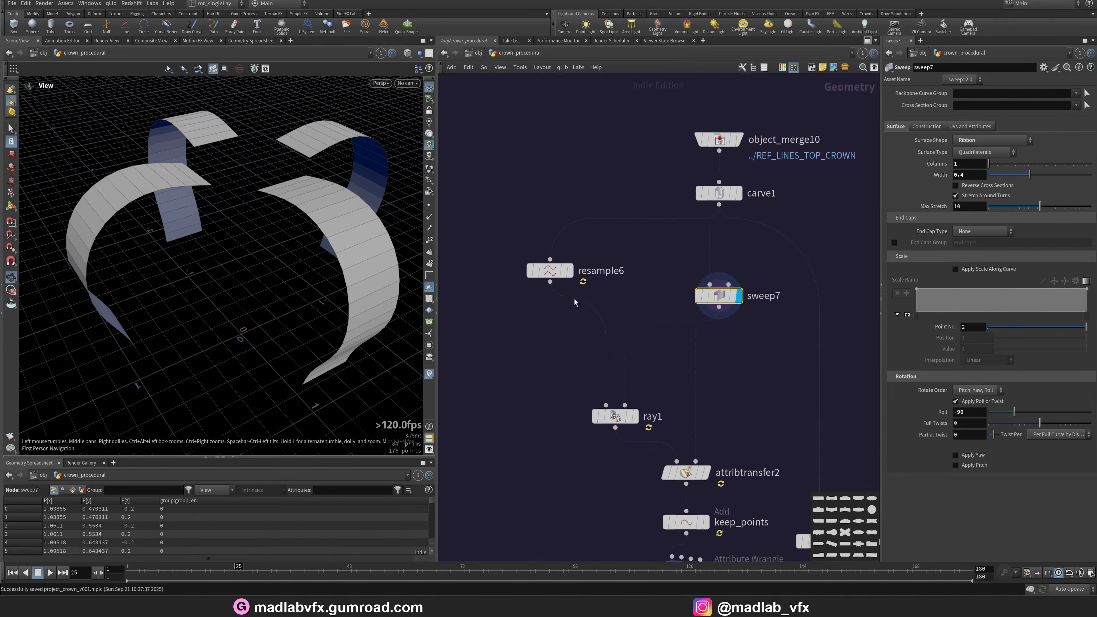
Display the resample6 output and then the carve1 output to compare them.
click(569, 270)
click(545, 271)
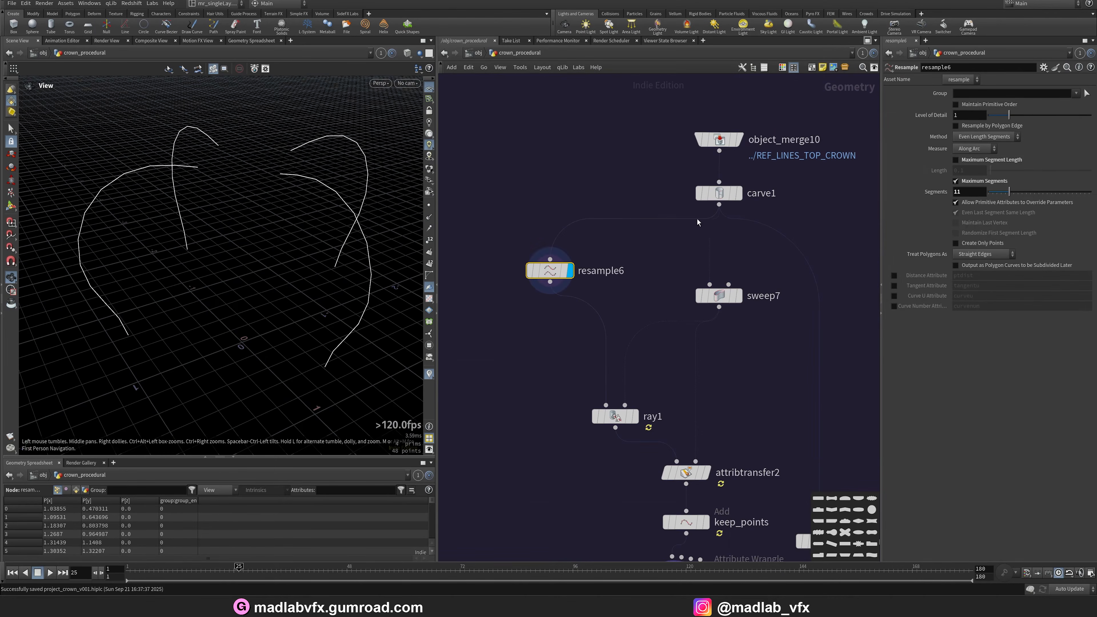
click(740, 195)
click(719, 194)
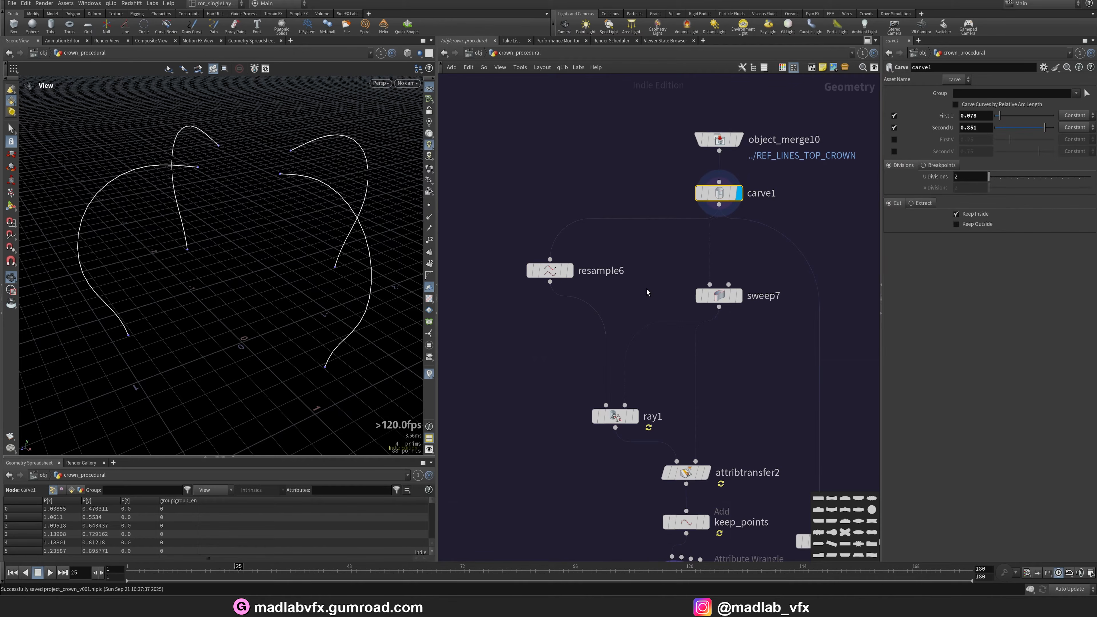
Display the ray1 output and orbit the viewport to inspect it.
click(638, 421)
click(617, 417)
drag(330, 262, 276, 270)
Switch the display between the sweep7 and attribtransfer2 outputs to compare the ribbons and curves.
click(740, 297)
click(720, 297)
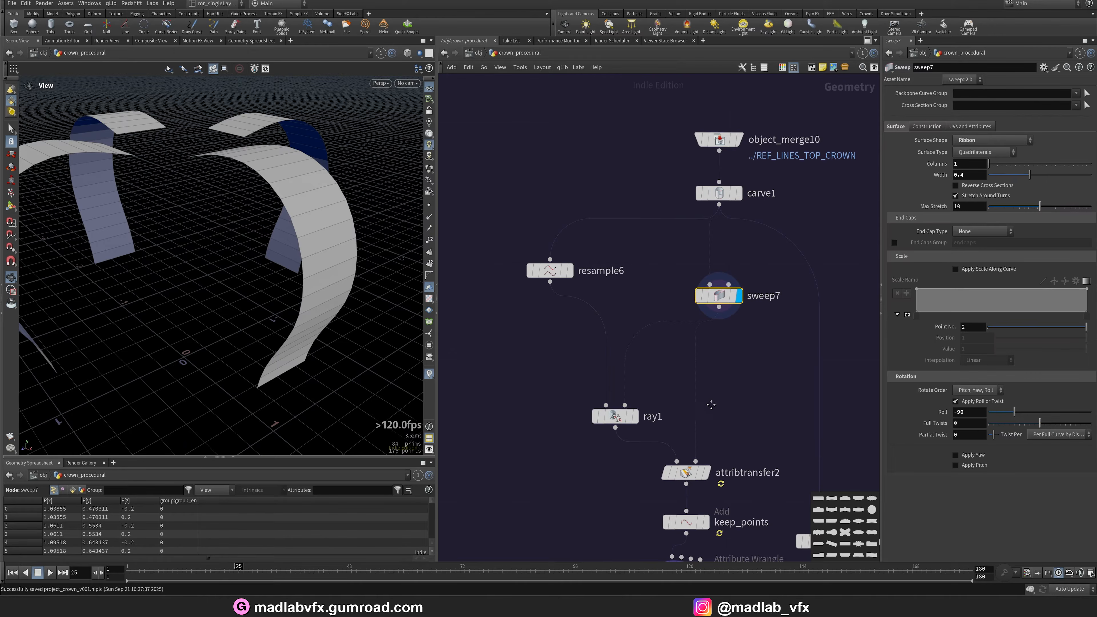
middle_drag(712, 405, 691, 350)
click(685, 418)
click(667, 419)
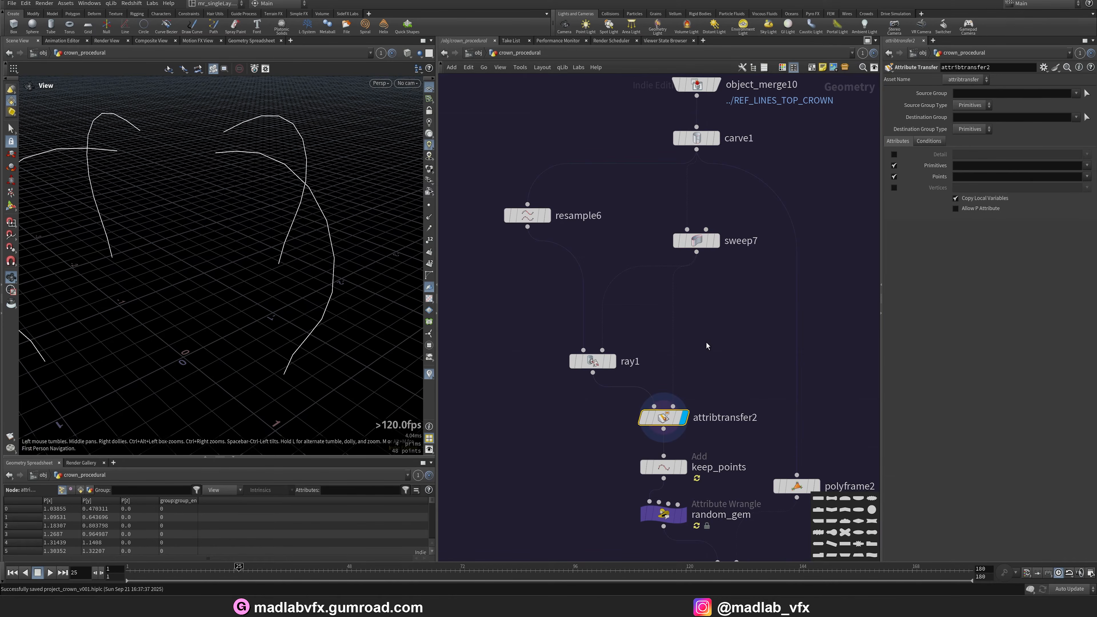
middle_drag(684, 381, 605, 393)
click(679, 253)
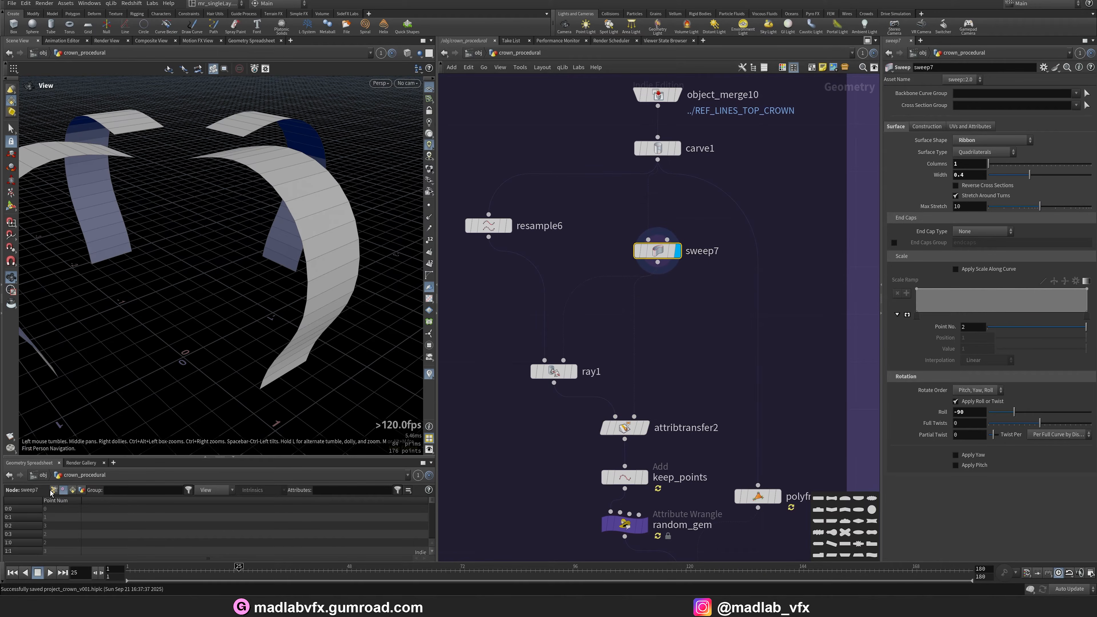
middle_drag(583, 458, 555, 375)
click(616, 353)
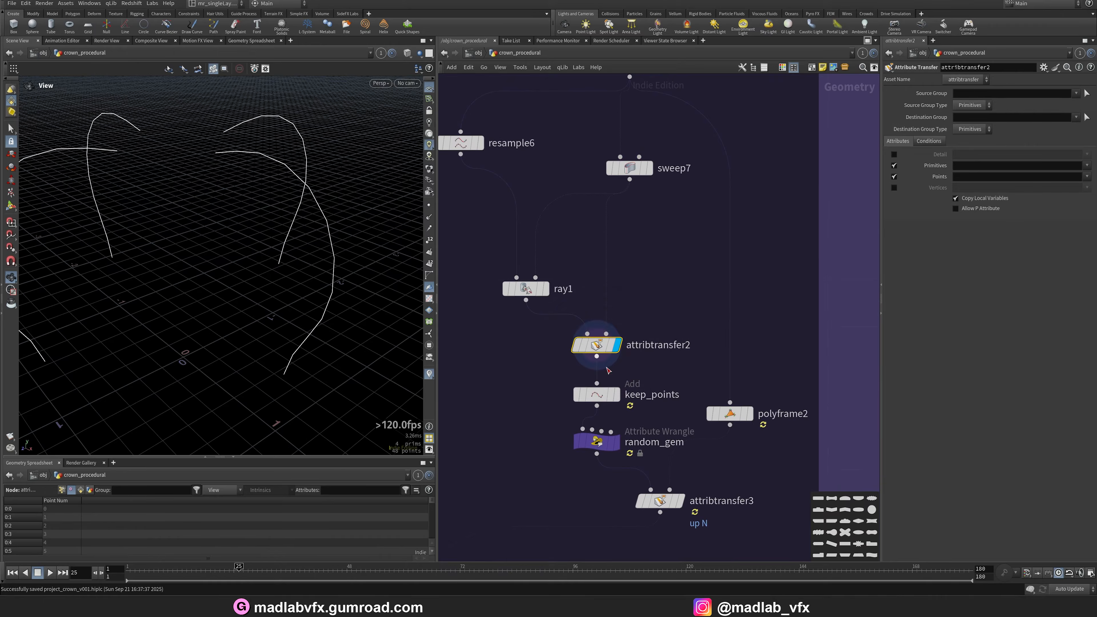
Display the keep_points output and then the random_gem wrangle's coloured points.
click(588, 390)
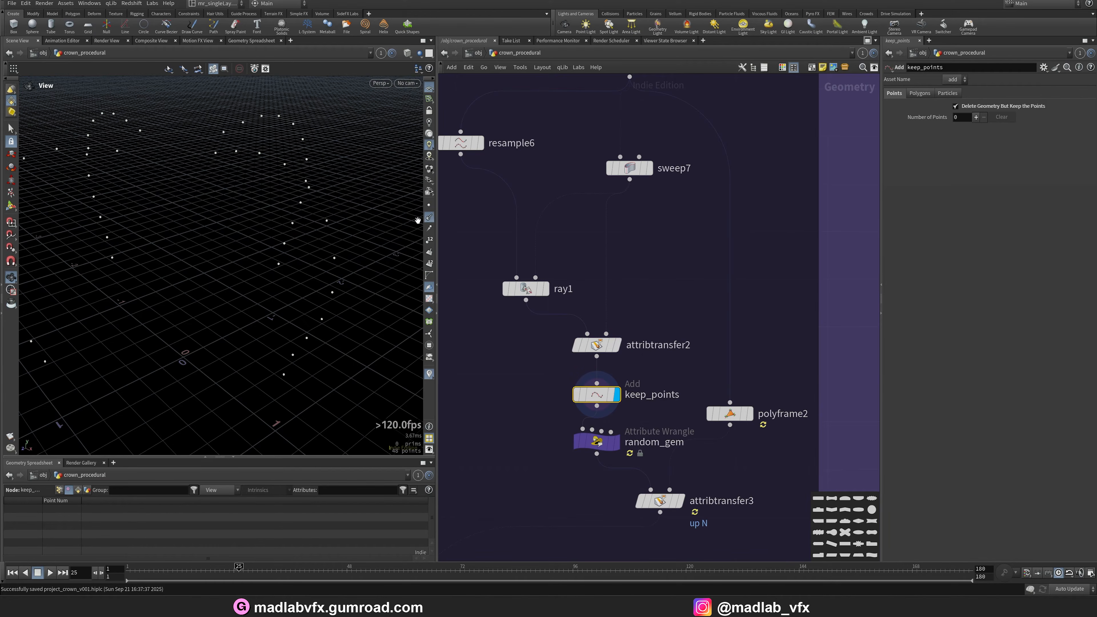
drag(346, 277, 344, 243)
middle_drag(637, 437, 633, 404)
click(613, 414)
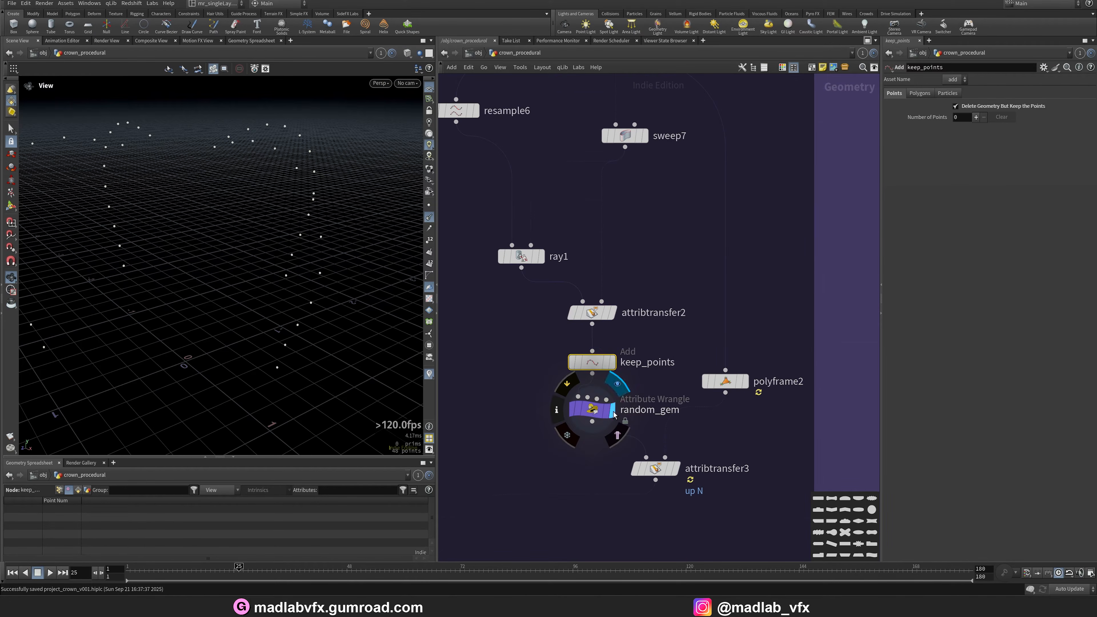
click(607, 410)
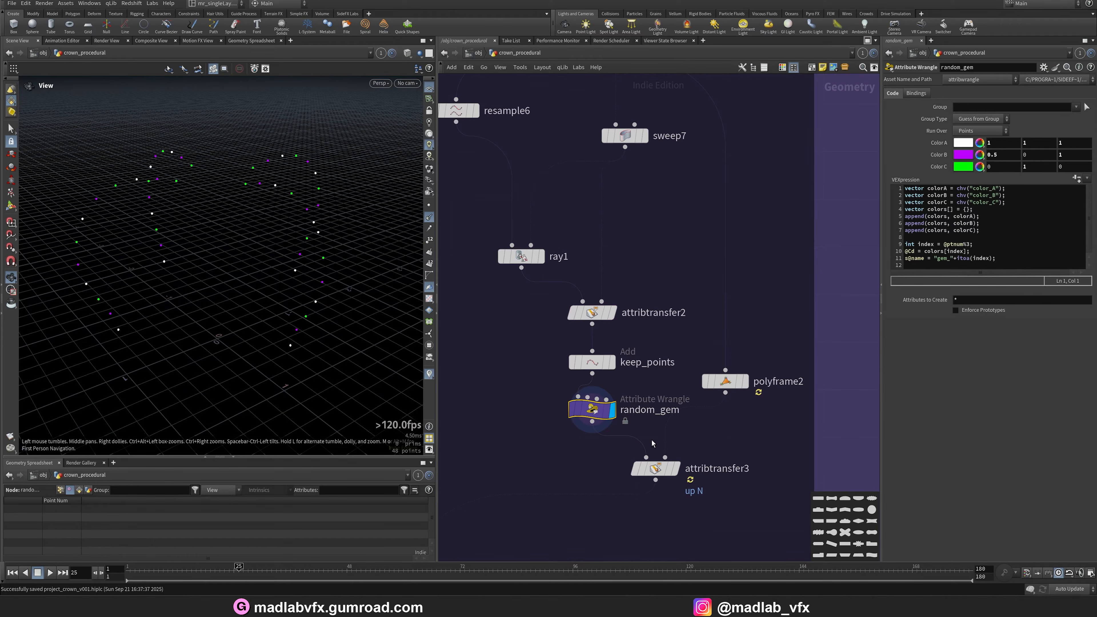
Display the polyframe2 output and then the attribtransfer3 output.
click(745, 381)
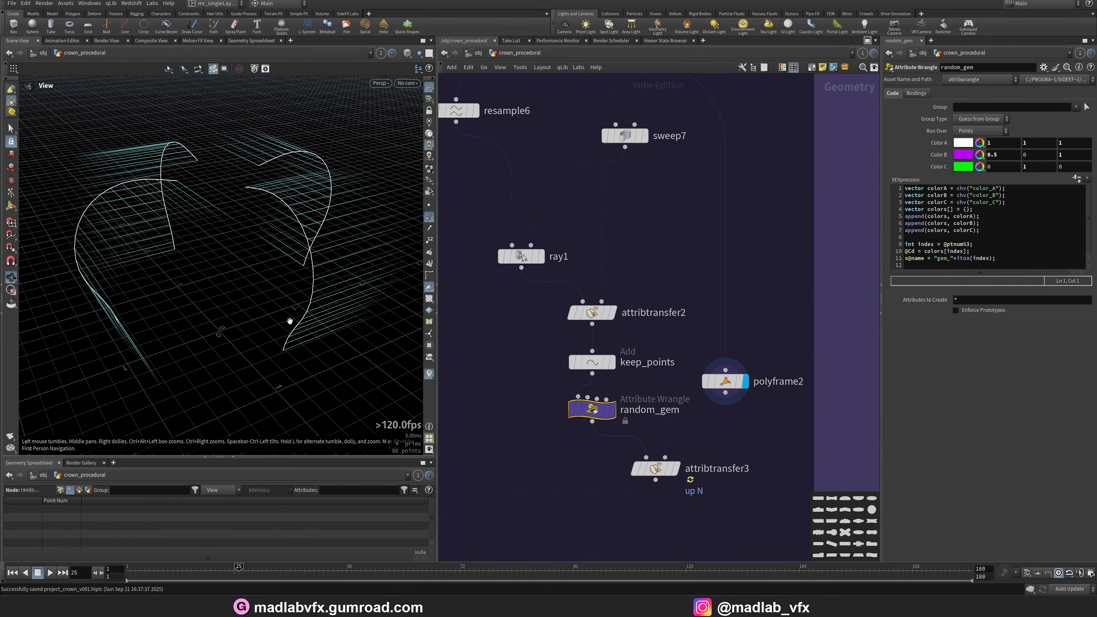
middle_drag(736, 430, 738, 375)
click(677, 414)
click(661, 414)
Display the copytopoints11 output and orbit the viewport to inspect the copied gems.
scroll(703, 371, down, 2)
middle_drag(591, 520, 746, 268)
scroll(615, 381, up, 3)
click(610, 350)
click(592, 349)
drag(294, 279, 292, 284)
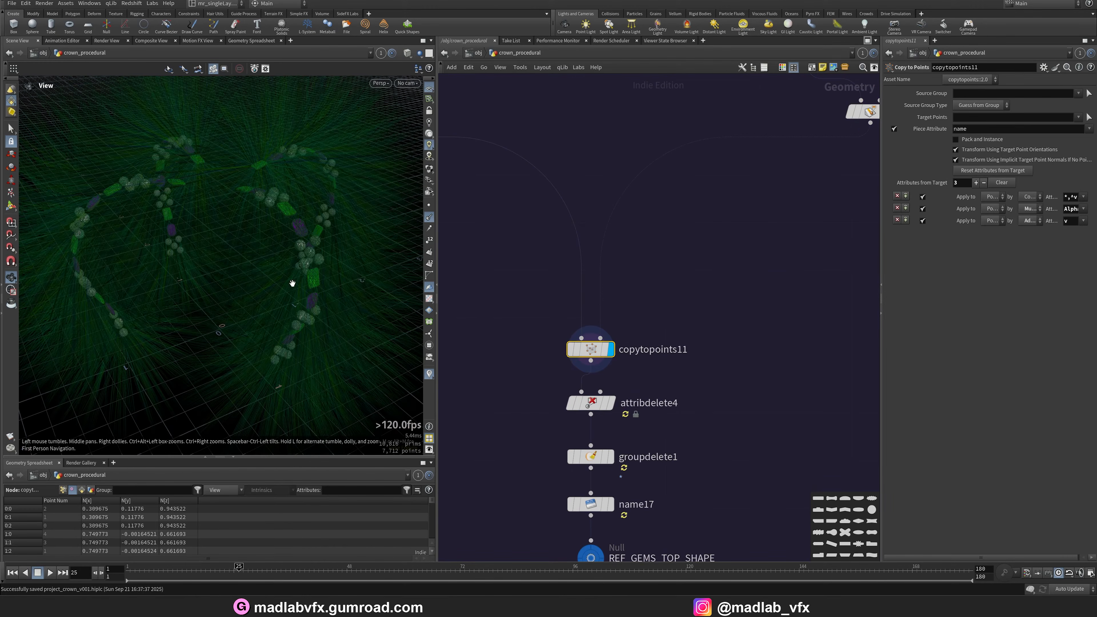
click(432, 221)
right_drag(195, 251, 301, 279)
drag(301, 279, 242, 240)
Display the name13 output and orbit the viewport around the spheres.
scroll(545, 305, down, 3)
middle_drag(545, 305, 644, 449)
middle_drag(555, 389, 658, 430)
scroll(449, 244, up, 3)
click(516, 271)
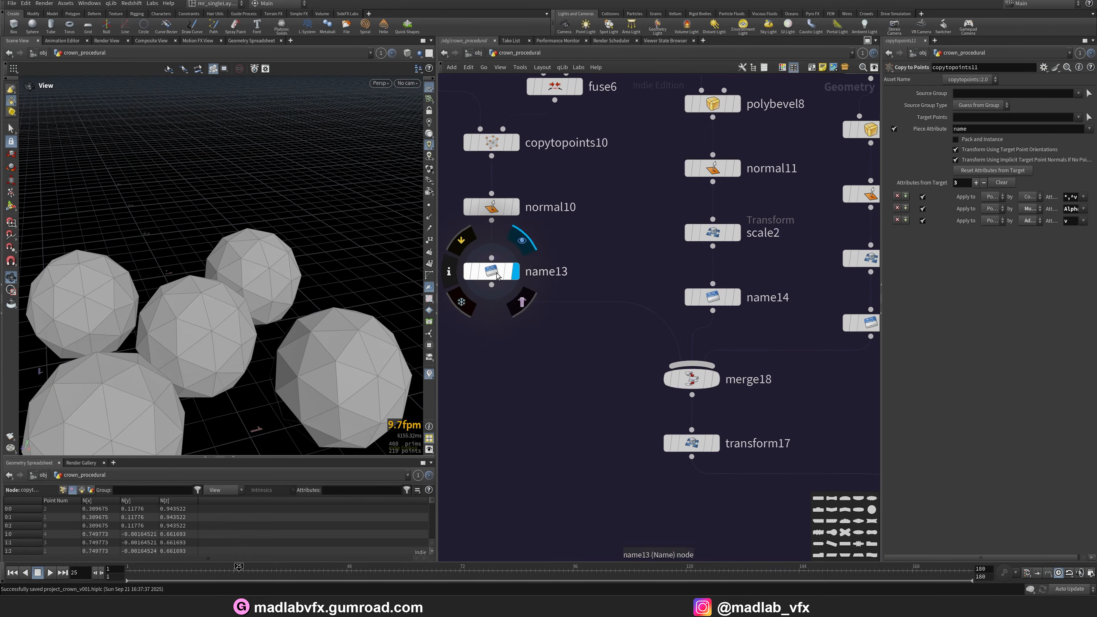
click(492, 272)
right_drag(263, 309, 213, 315)
drag(213, 315, 251, 295)
Display the name14 gem output and then the name15 gem output.
click(737, 297)
click(712, 297)
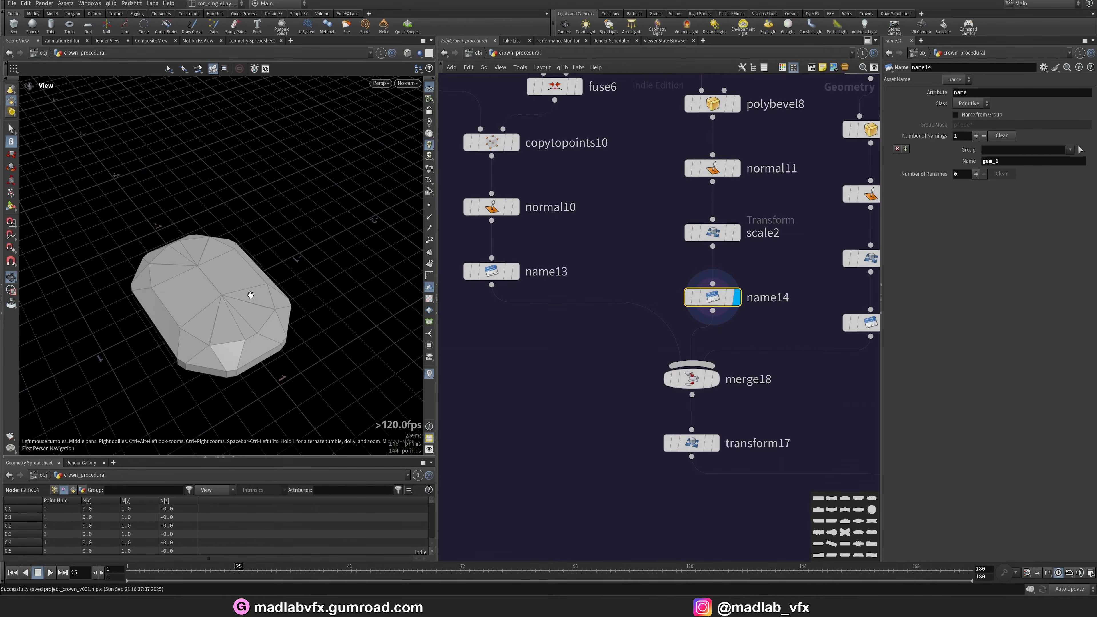
middle_drag(790, 335, 632, 328)
click(738, 317)
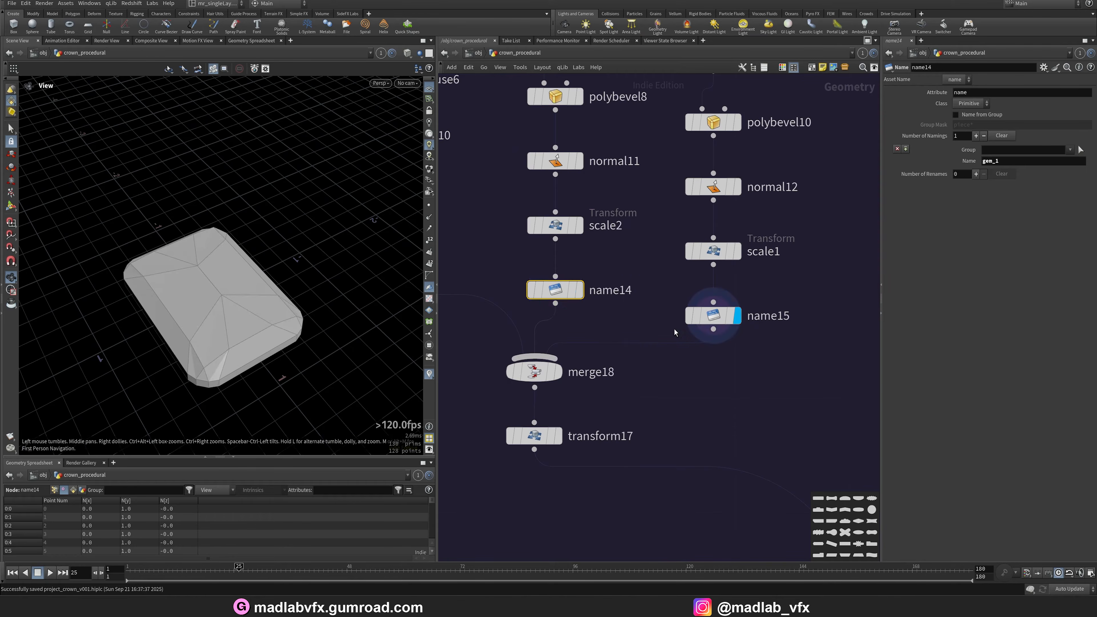
Select the random_gem wrangle and widen the parameter pane to read its VEX code.
scroll(712, 449, down, 2)
scroll(720, 463, down, 2)
middle_drag(746, 555, 543, 223)
scroll(652, 259, up, 3)
middle_drag(721, 170, 658, 499)
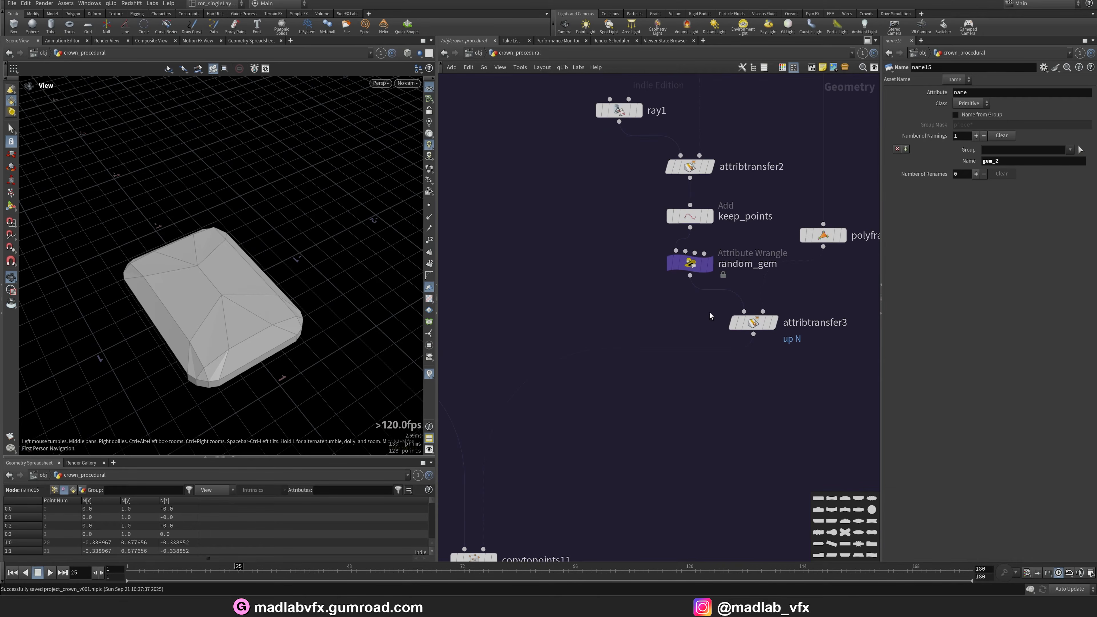
click(689, 263)
middle_drag(690, 263, 695, 225)
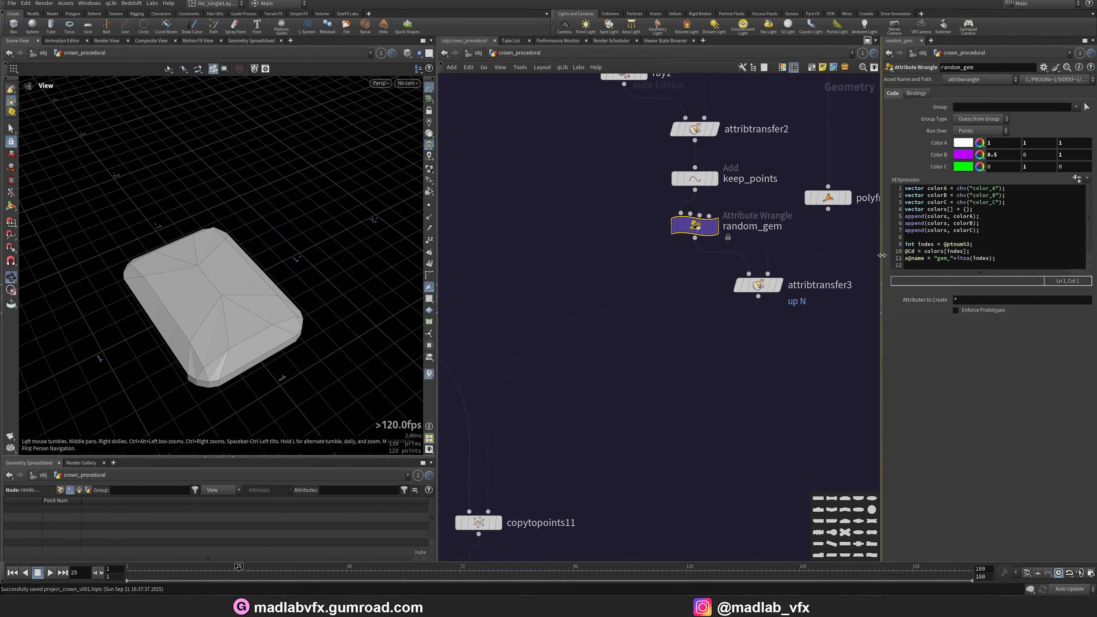
drag(882, 255, 791, 255)
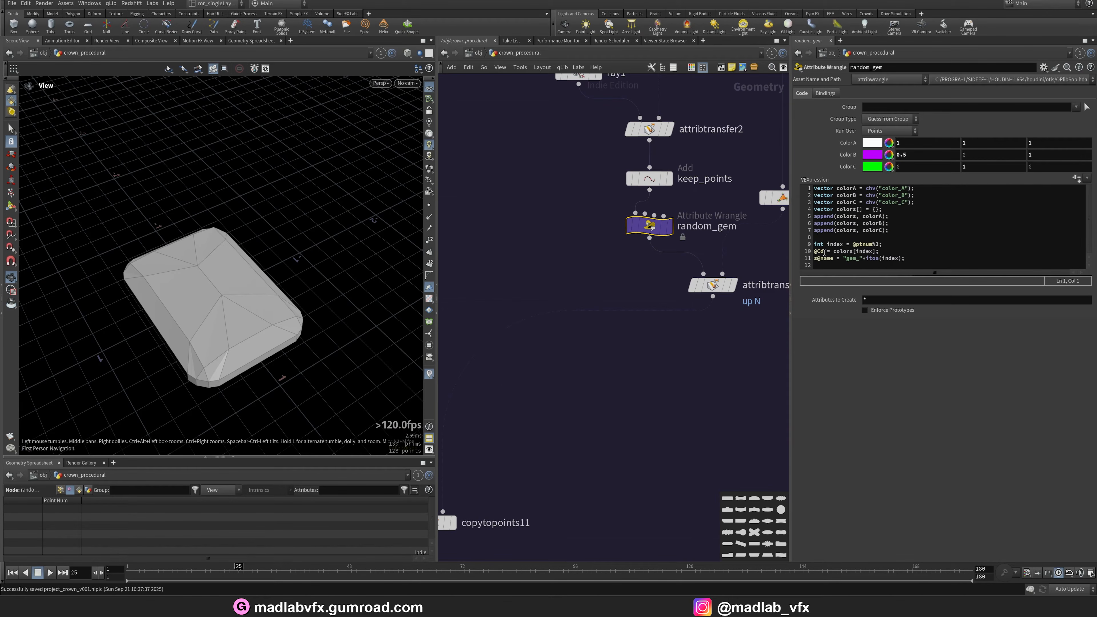
Display the copytopoints11 output and then the REF_GEMS_TOP_SHAPE null output.
middle_drag(605, 429, 685, 287)
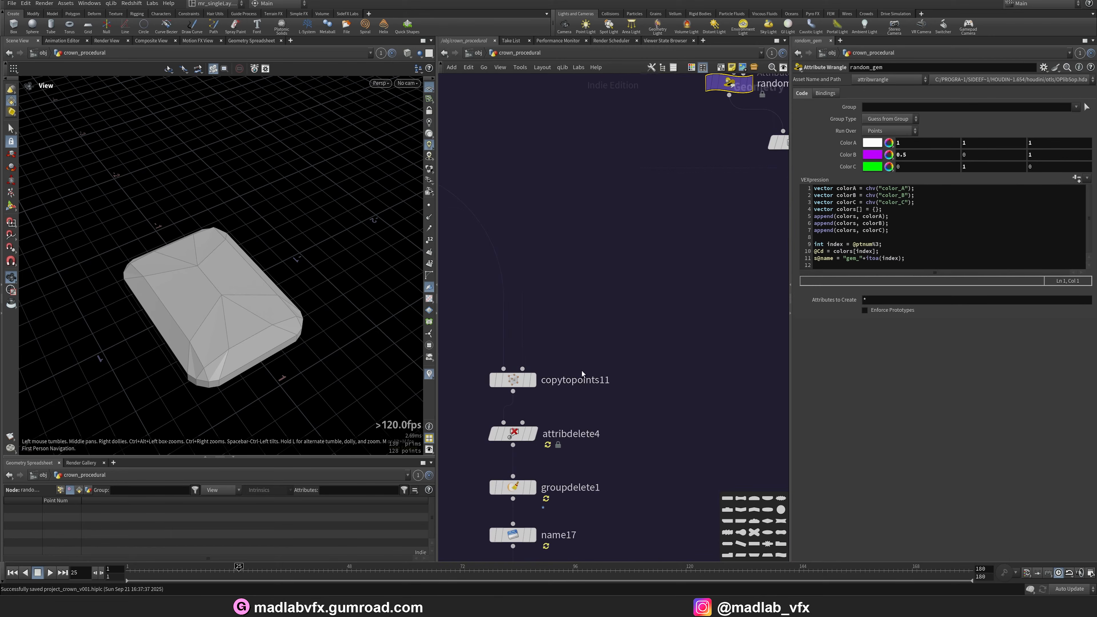
click(534, 380)
click(512, 381)
scroll(252, 242, down, 3)
drag(252, 243, 262, 227)
middle_drag(629, 417, 650, 283)
click(534, 455)
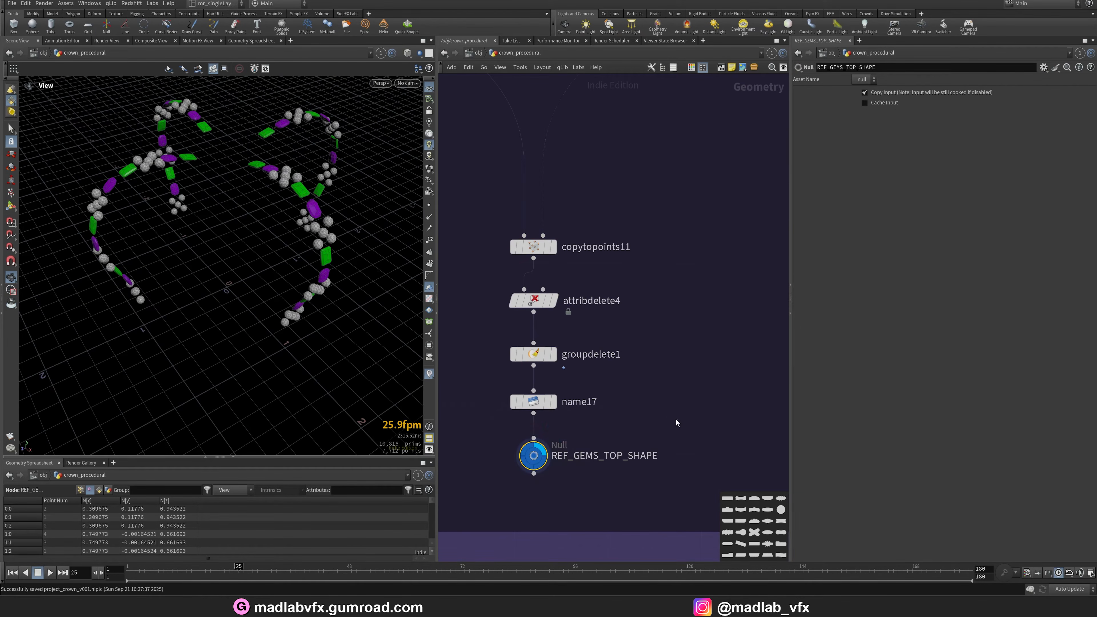
Open the rendered crown image in the image viewer, zoom in to examine the gems, and close it.
drag(792, 393, 843, 394)
scroll(725, 362, down, 4)
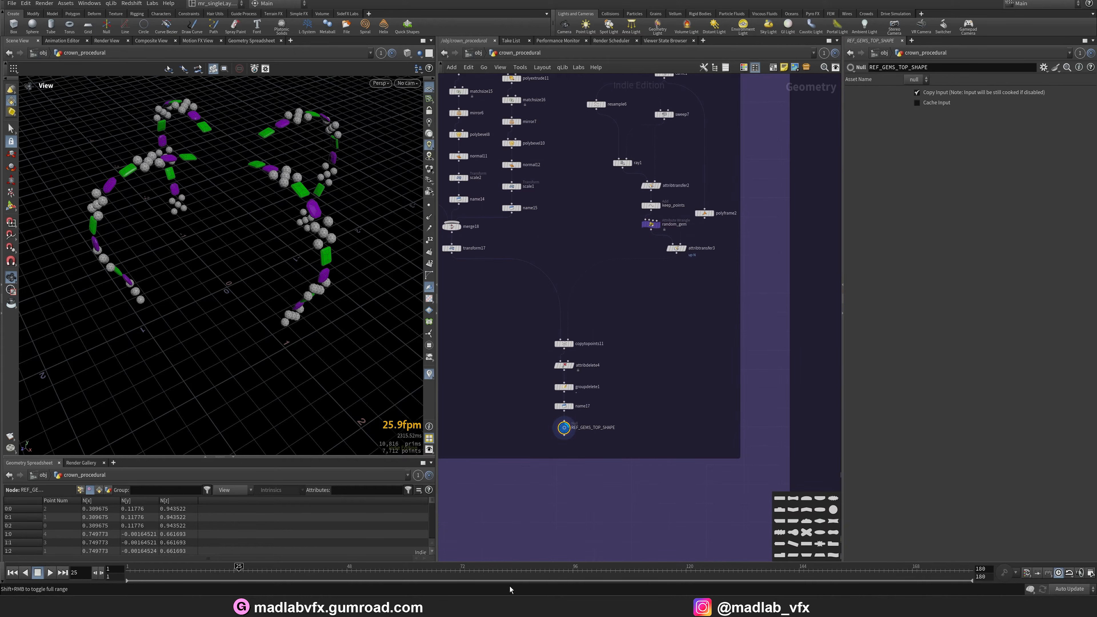
click(622, 607)
scroll(513, 311, up, 6)
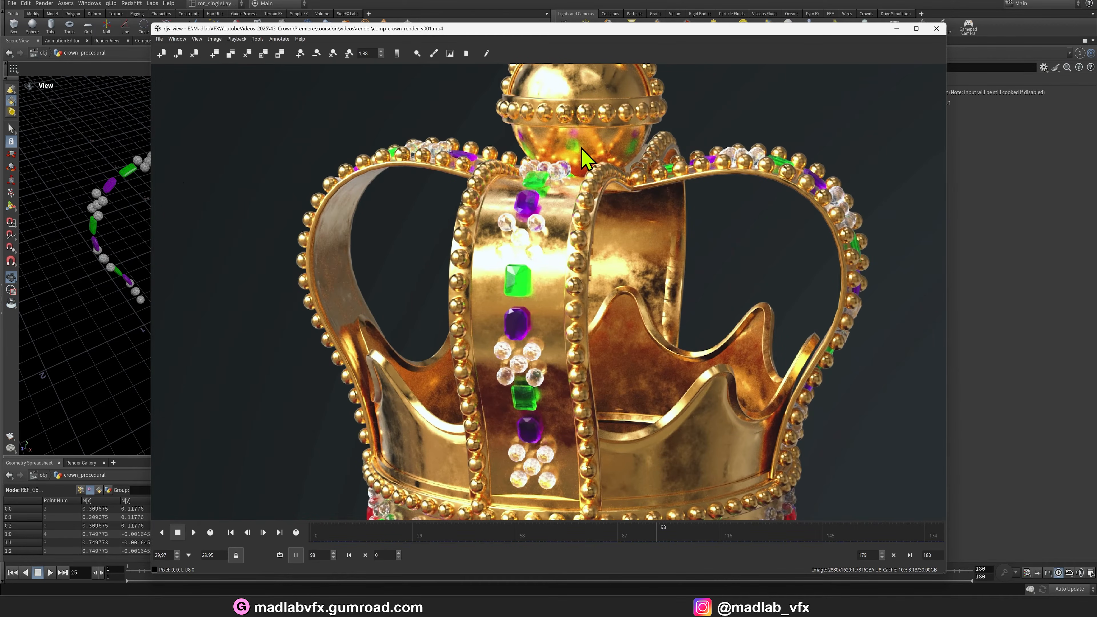
scroll(581, 148, down, 3)
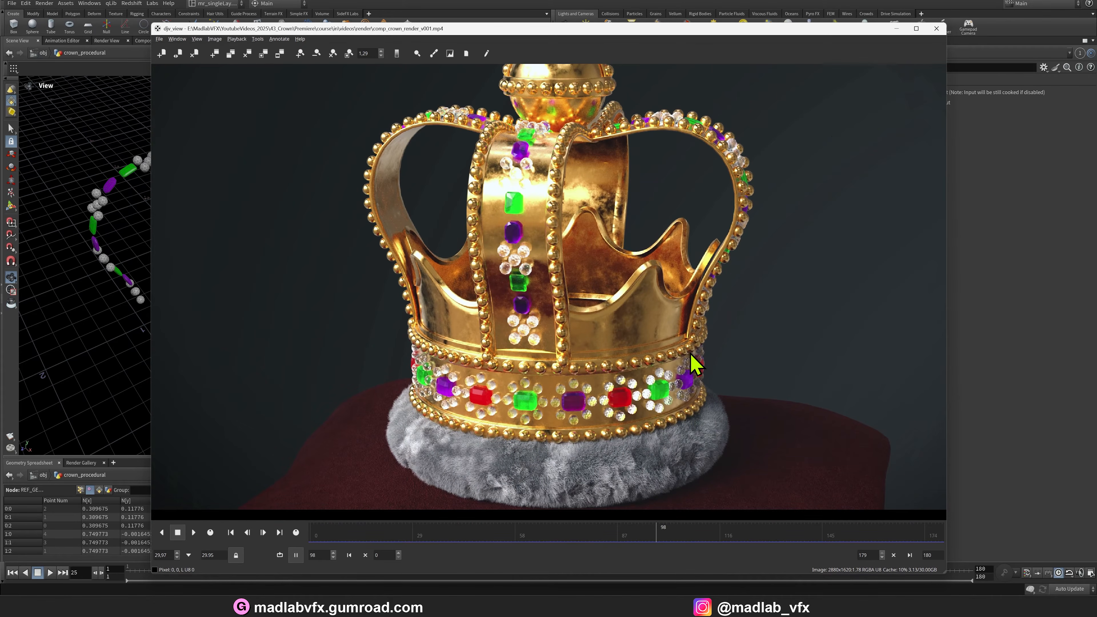
middle_drag(695, 364, 688, 385)
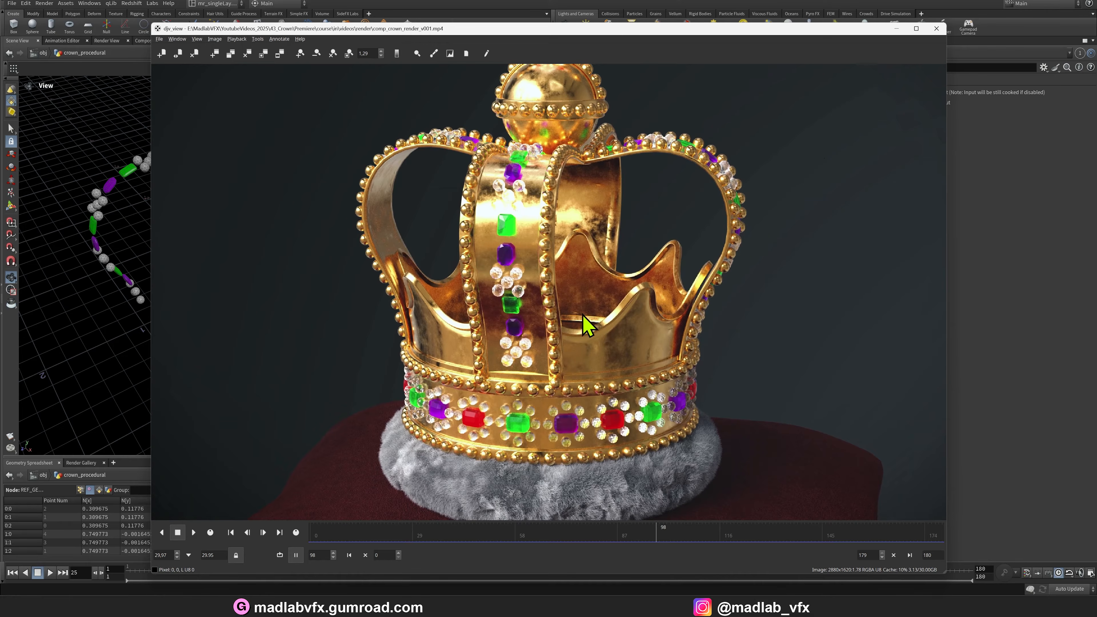
click(896, 28)
Navigate to the GOLD TOP CROWN network box and display the REF_TOP_CROWN_GOLD null output.
scroll(667, 299, up, 8)
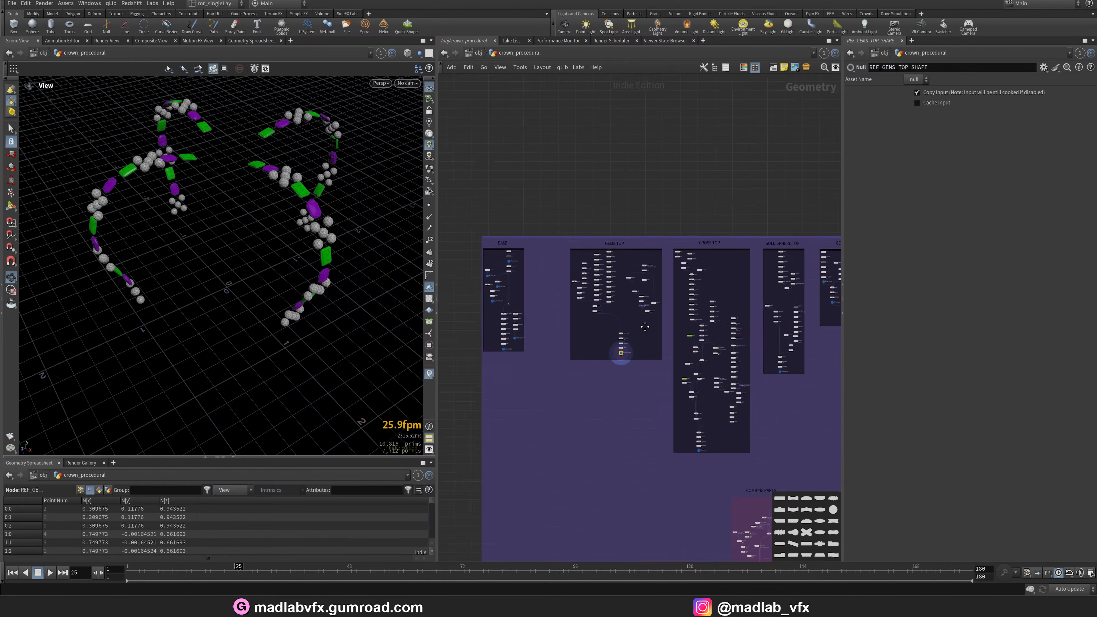
middle_drag(705, 386, 468, 363)
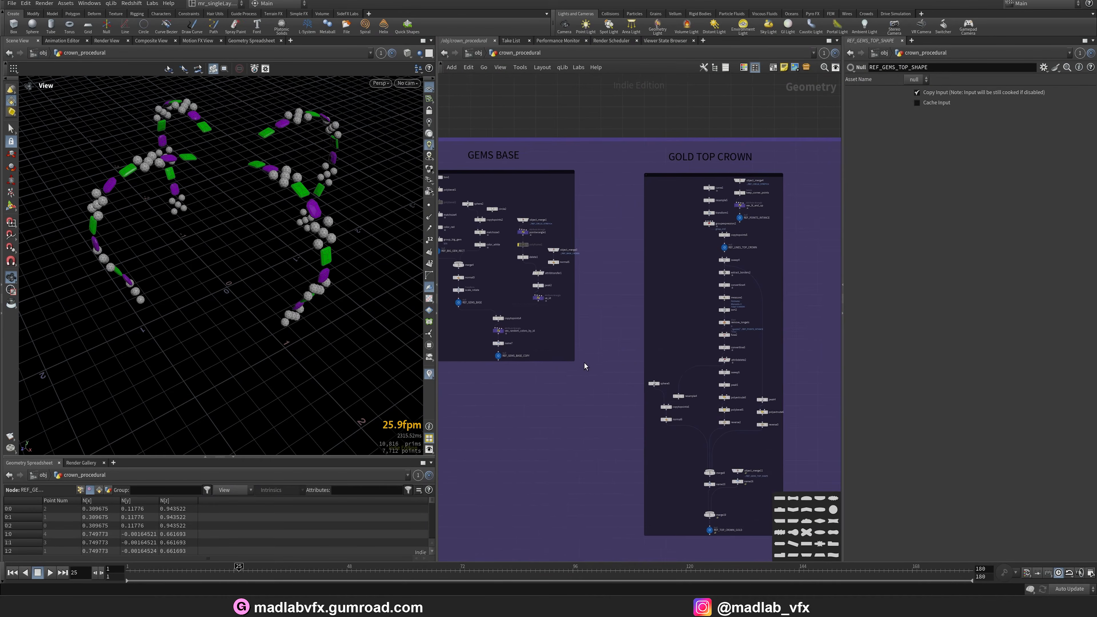
middle_drag(584, 363, 471, 333)
middle_drag(695, 436, 684, 351)
scroll(594, 419, up, 6)
middle_drag(593, 419, 546, 374)
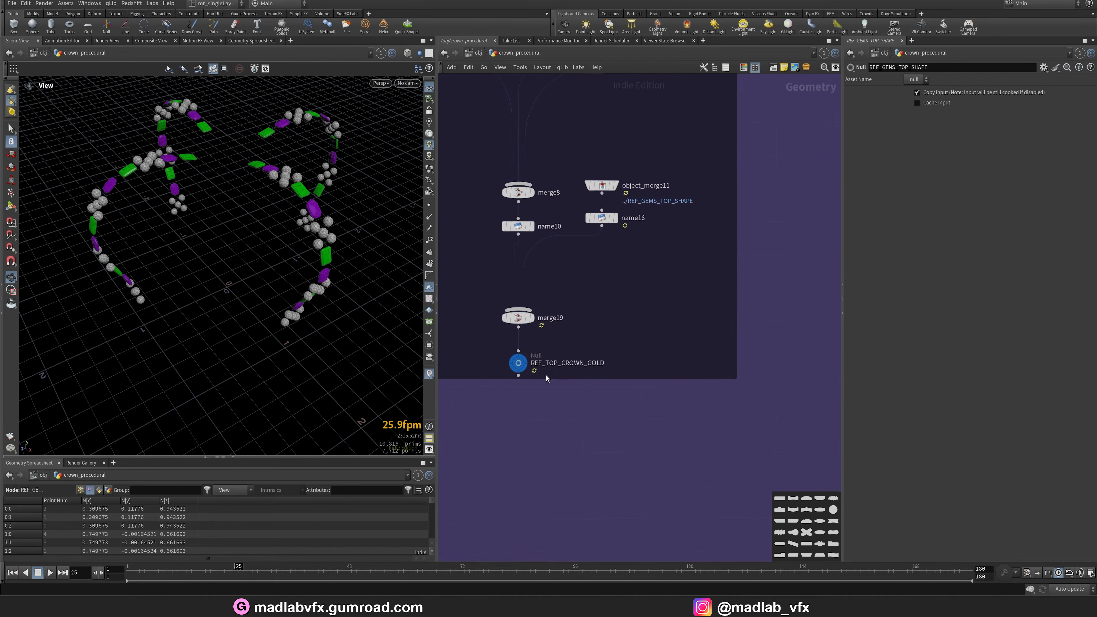
click(521, 361)
Navigate to the BASE DETAIL network box and display the REF_CROWN_DETAIL null output.
scroll(590, 371, down, 5)
middle_drag(634, 370, 458, 529)
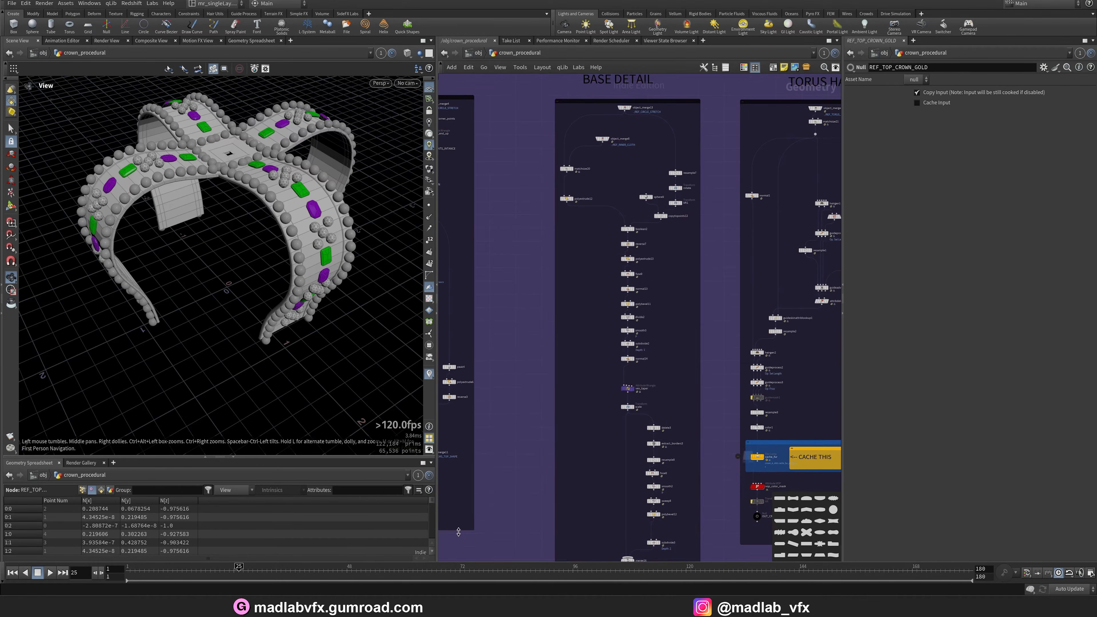
middle_drag(558, 512, 539, 384)
scroll(637, 475, up, 7)
click(556, 427)
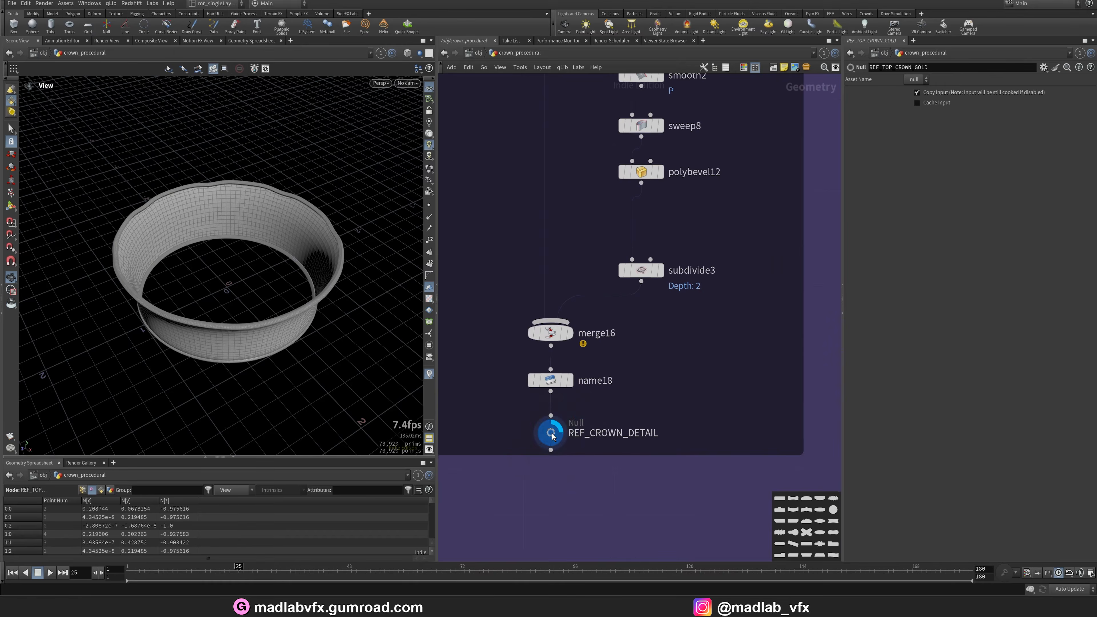
Display the object_merge13 output referencing REF_CIRCLE_STRETCH.
mouse_move(278, 307)
mouse_down()
mouse_move(291, 260)
mouse_move(250, 284)
mouse_move(286, 242)
mouse_up()
key(w)
key(w)
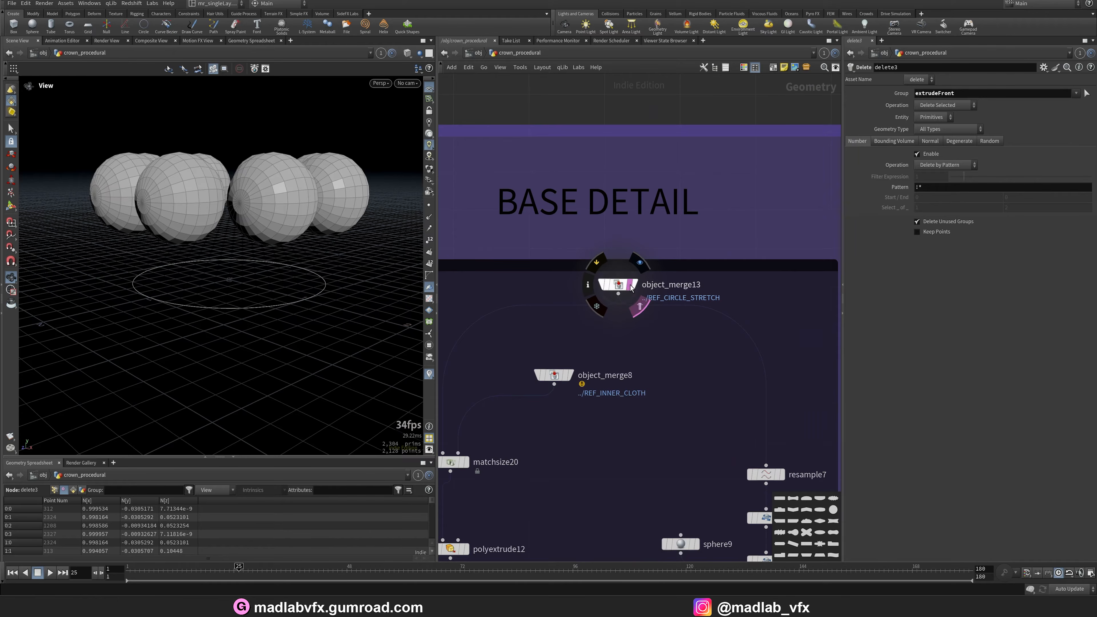
click(631, 288)
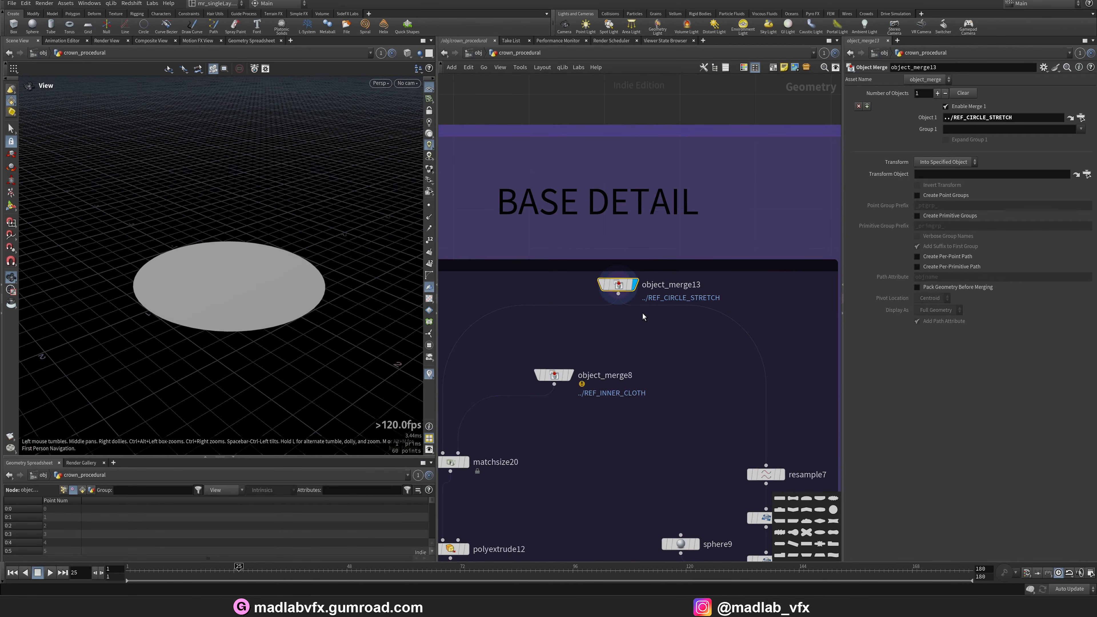
Display the matchsize20 and polyextrude12 outputs in the BASE DETAIL network.
middle_drag(563, 399, 602, 332)
scroll(646, 343, up, 1)
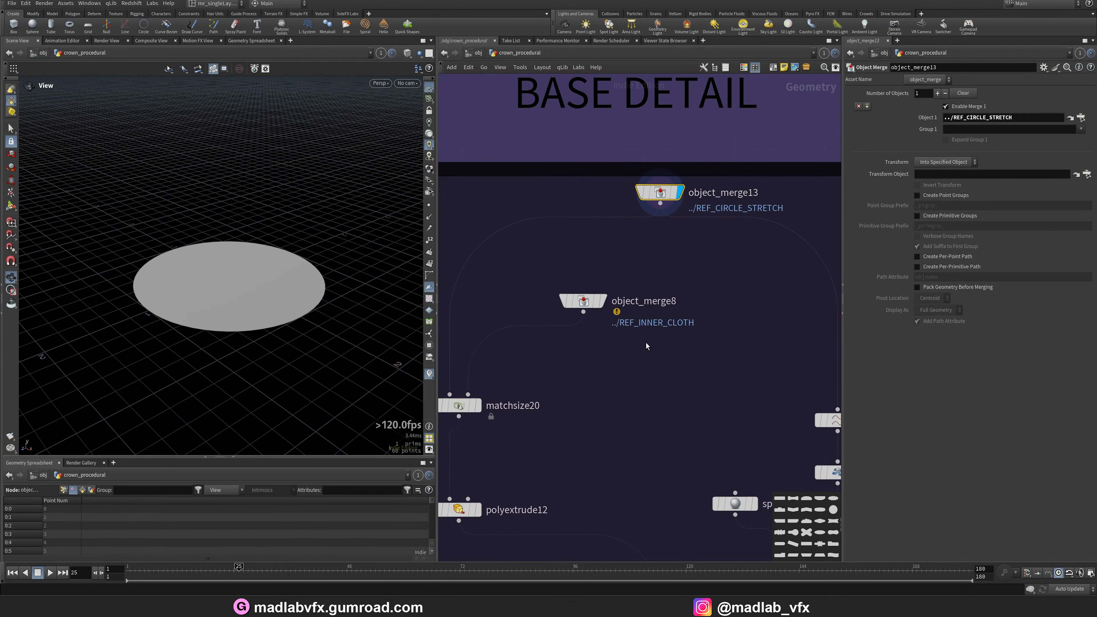
scroll(615, 308, down, 3)
scroll(617, 309, up, 2)
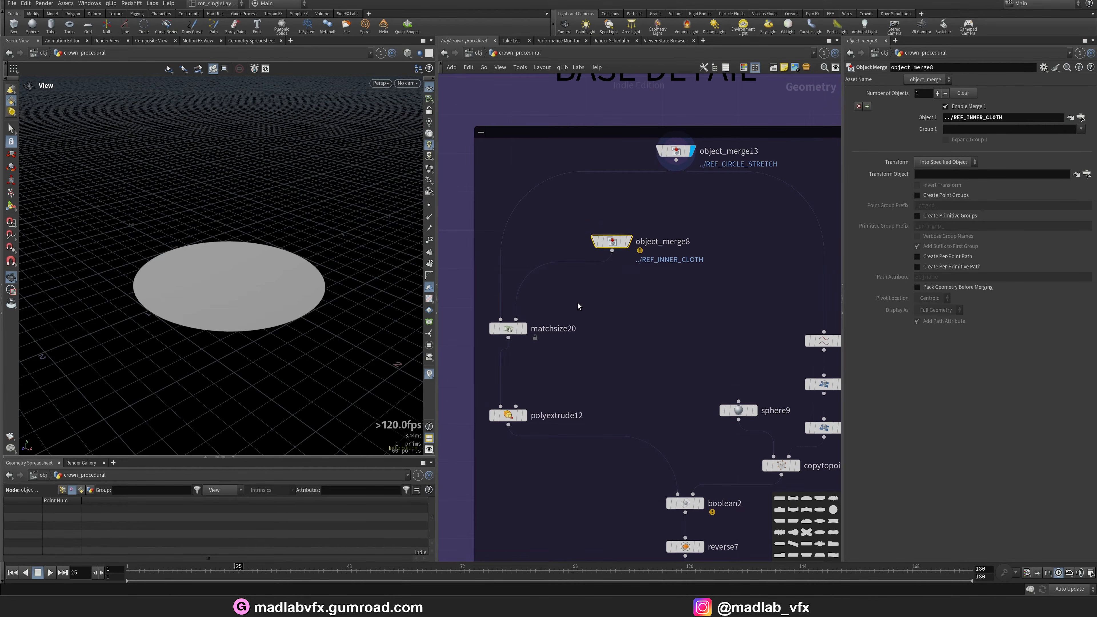
click(504, 330)
middle_drag(520, 384, 524, 364)
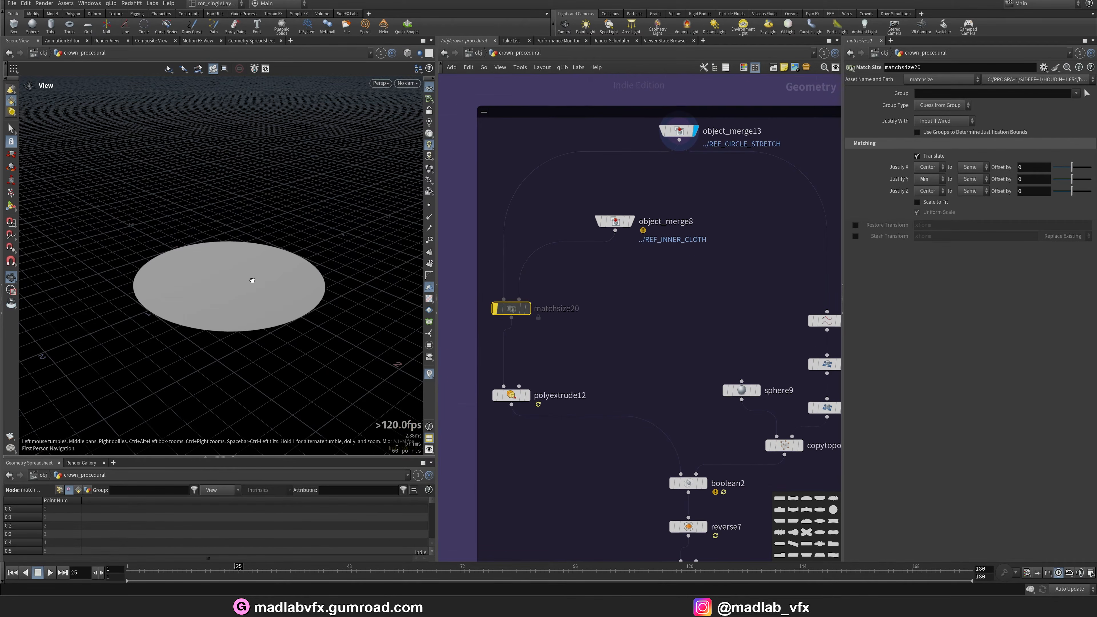
drag(252, 280, 255, 274)
scroll(518, 365, up, 2)
click(533, 409)
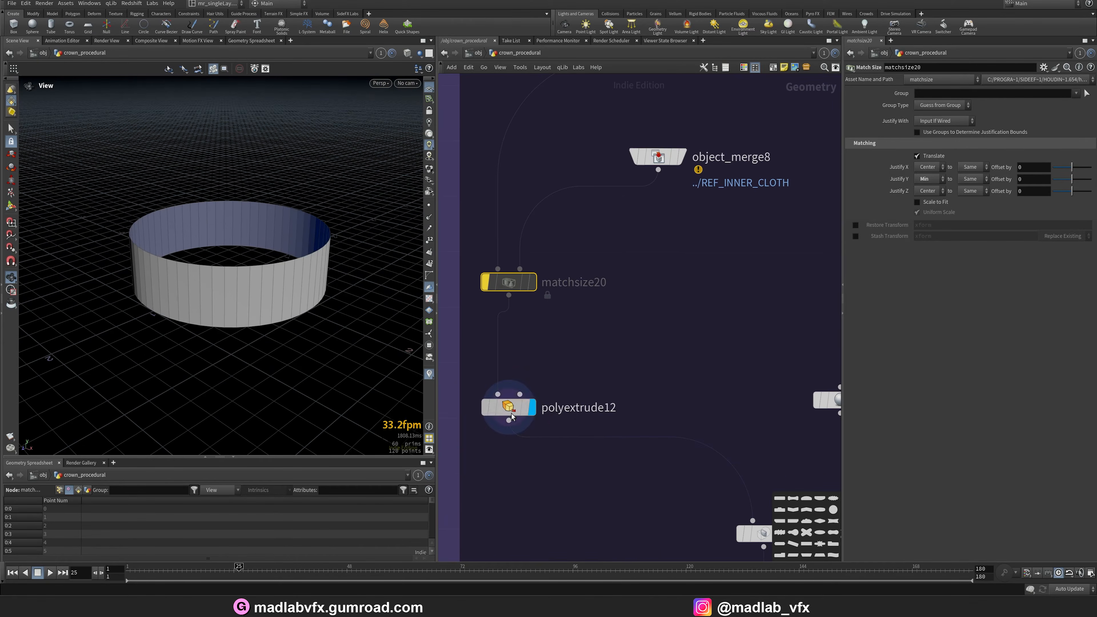
click(510, 412)
Display the resample7 node's output.
middle_drag(699, 417, 544, 295)
scroll(613, 333, down, 2)
middle_drag(614, 333, 415, 403)
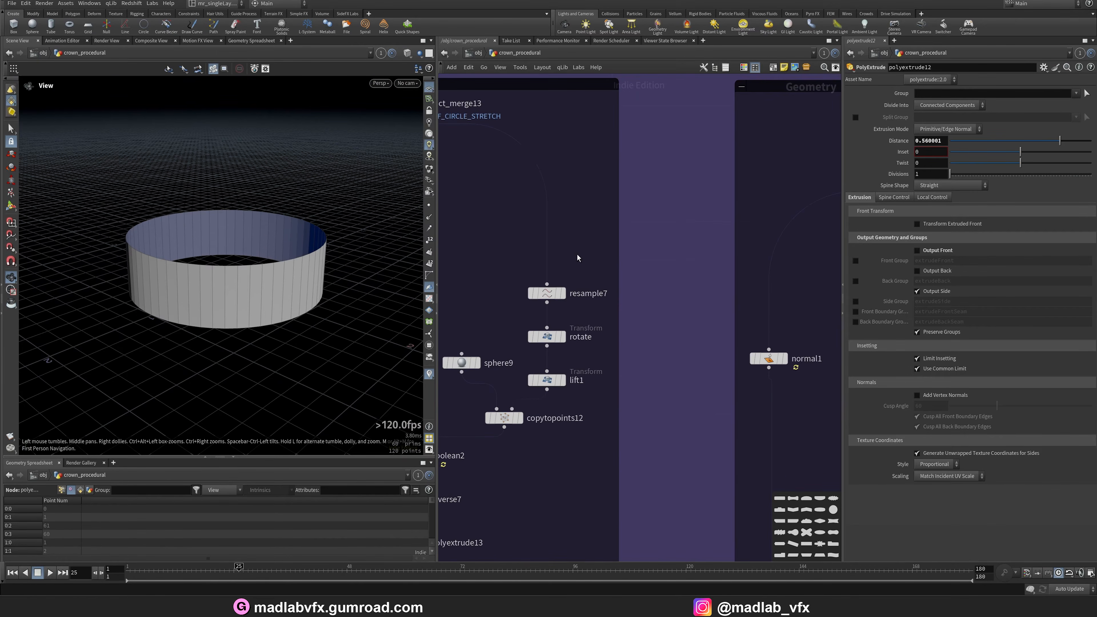
middle_drag(578, 257, 622, 238)
scroll(612, 290, up, 2)
click(605, 267)
click(582, 268)
Display the rotate and copytopoints12 outputs.
middle_drag(648, 366, 714, 354)
scroll(695, 321, down, 3)
click(700, 352)
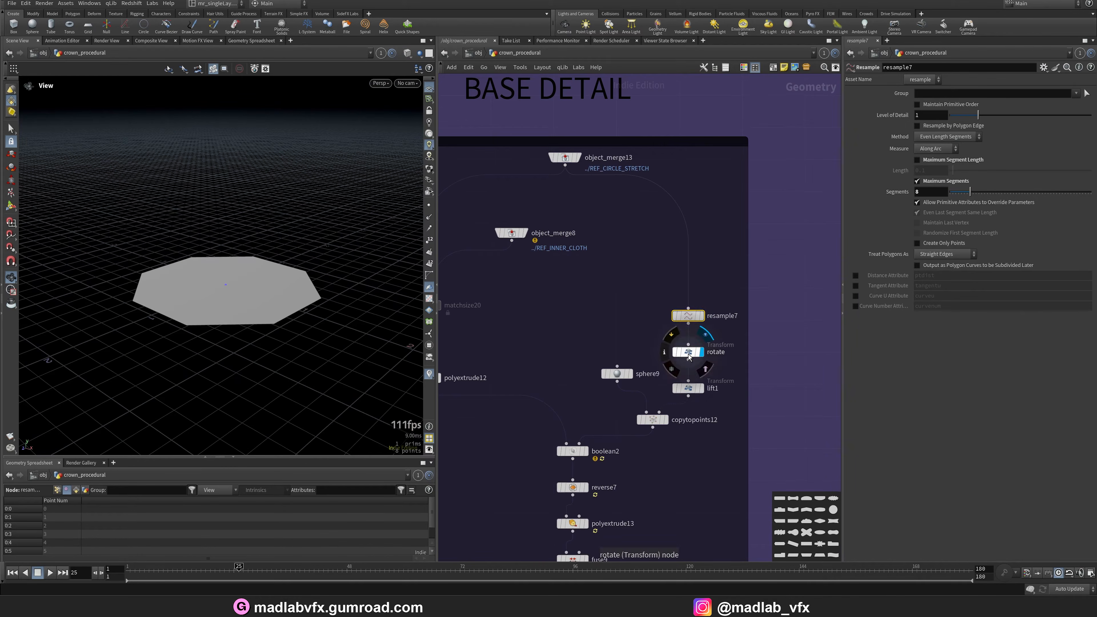
click(688, 351)
click(665, 419)
click(652, 419)
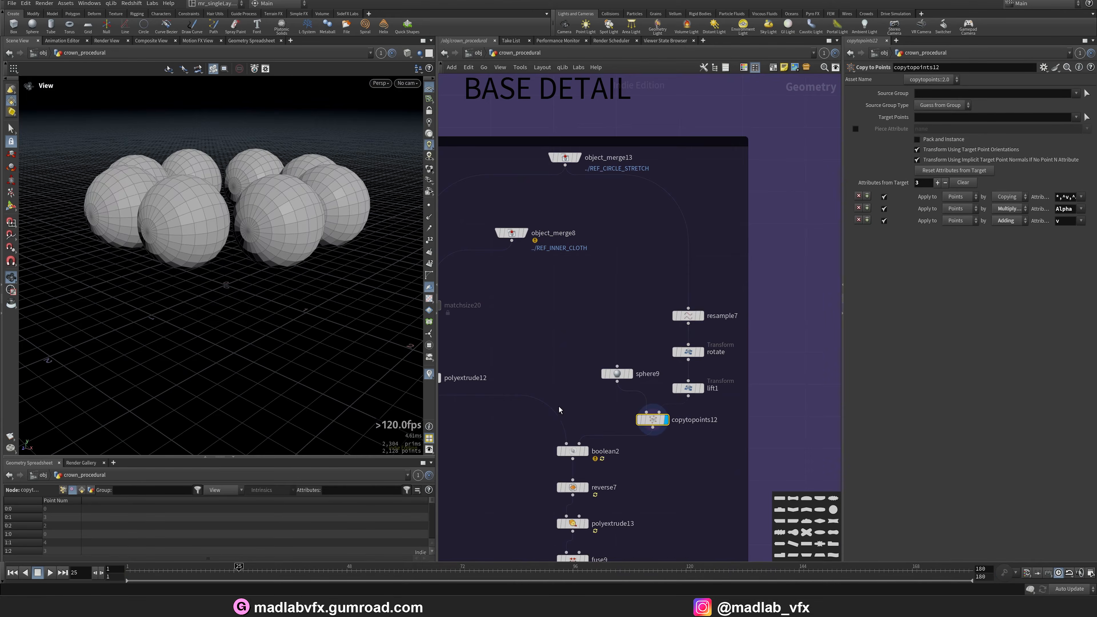
Display the boolean2 node's output.
middle_drag(609, 465, 624, 402)
click(603, 389)
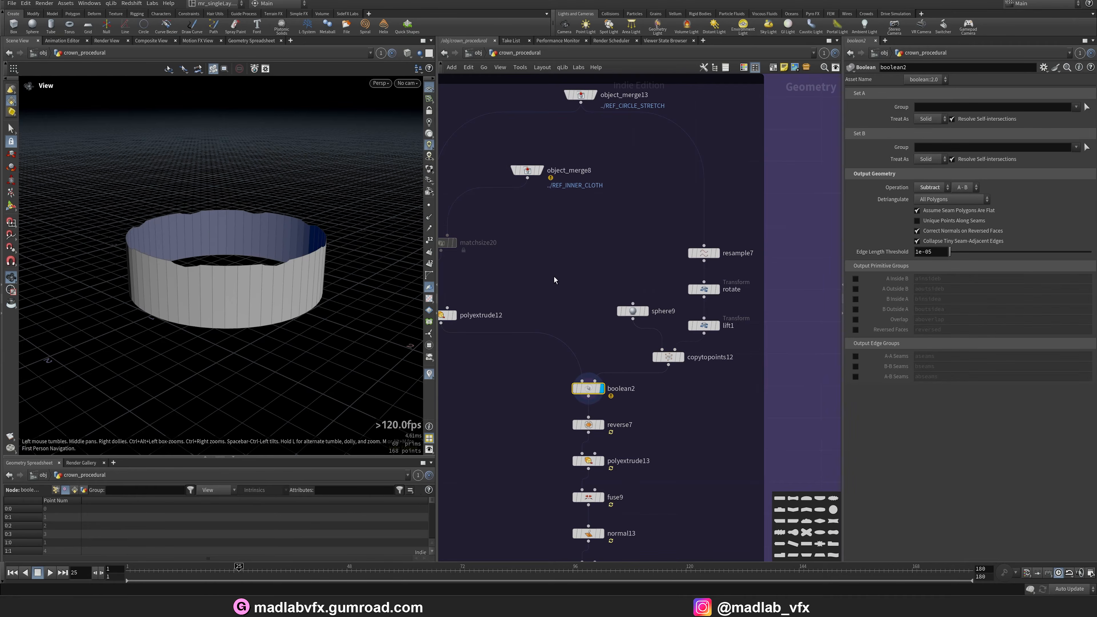
scroll(665, 391, up, 3)
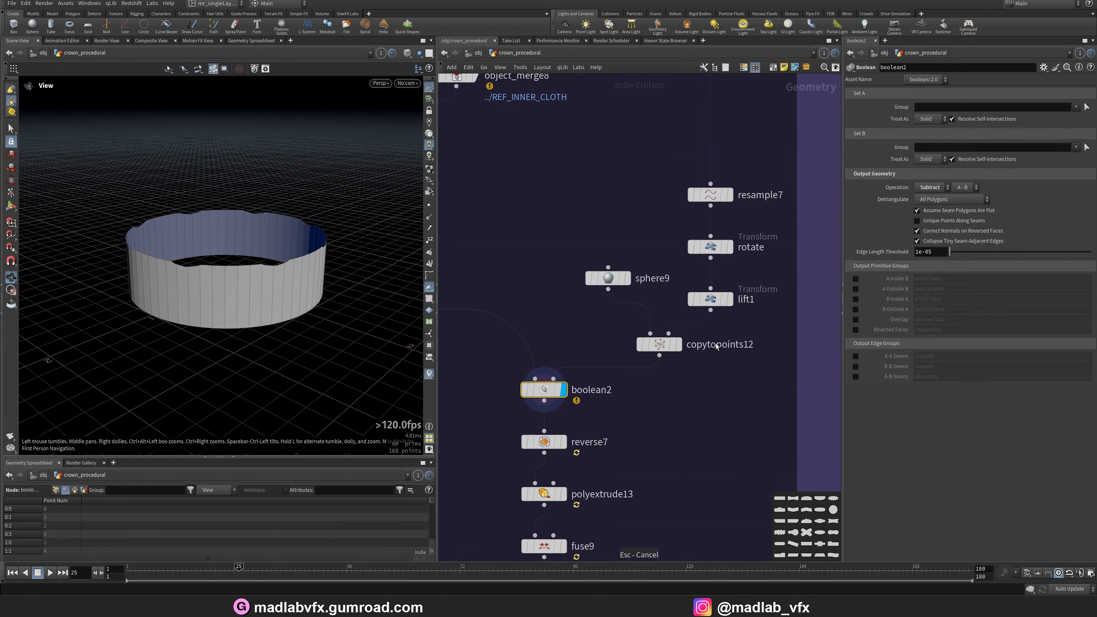
Move the lift1 transform down with its handle to a Y translate of about 0.643.
click(726, 302)
key(Return)
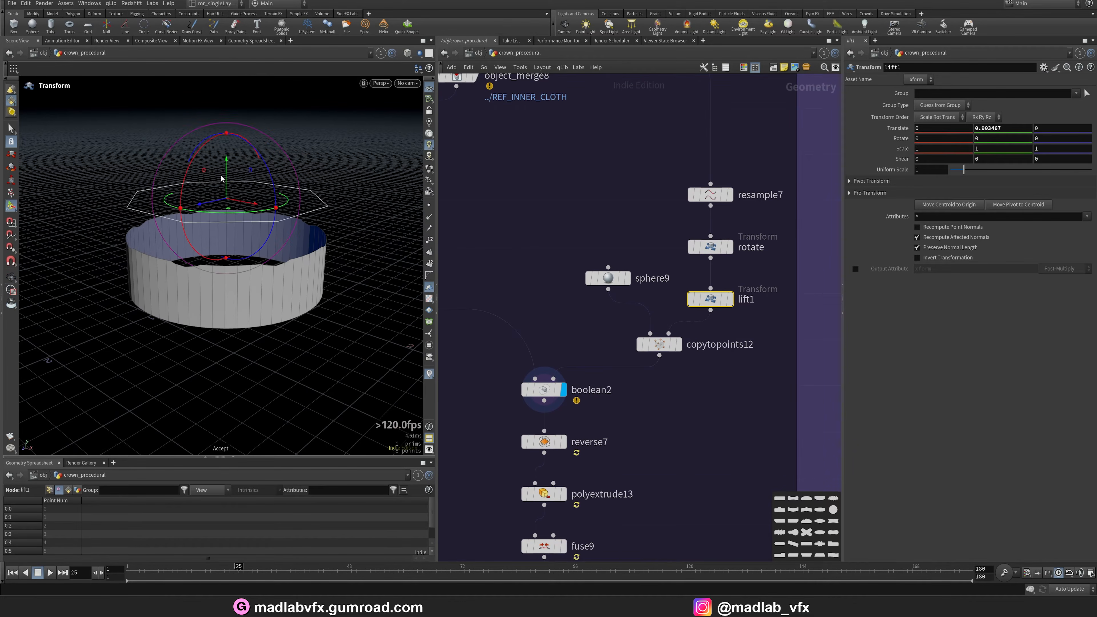
drag(225, 164, 225, 189)
Display the reverse7 node's output.
middle_drag(711, 472, 737, 271)
click(591, 241)
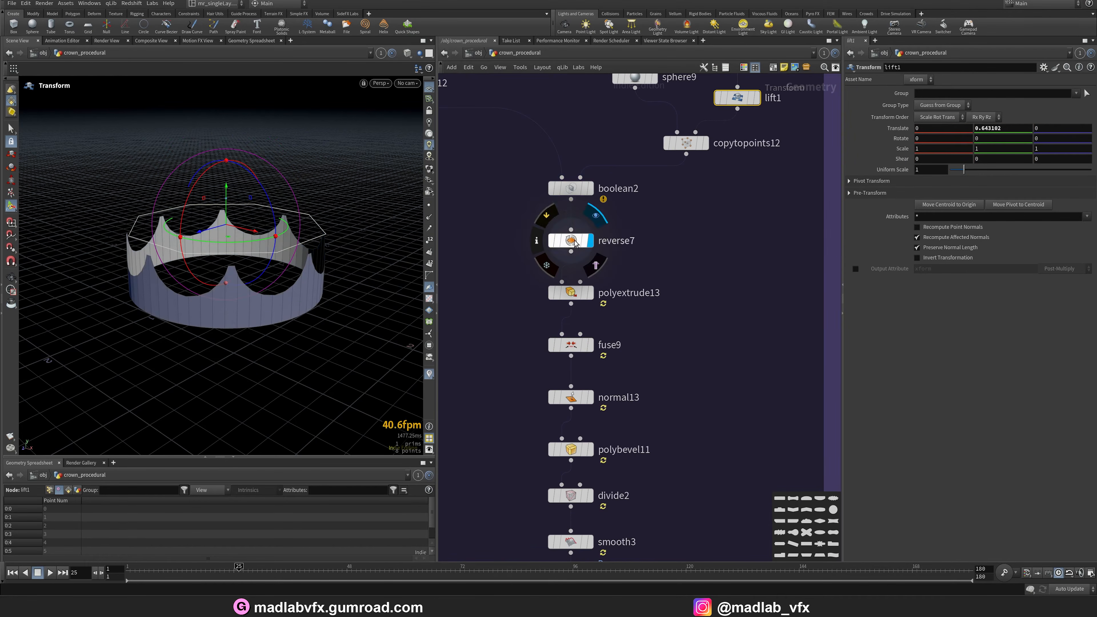
key(q)
click(551, 242)
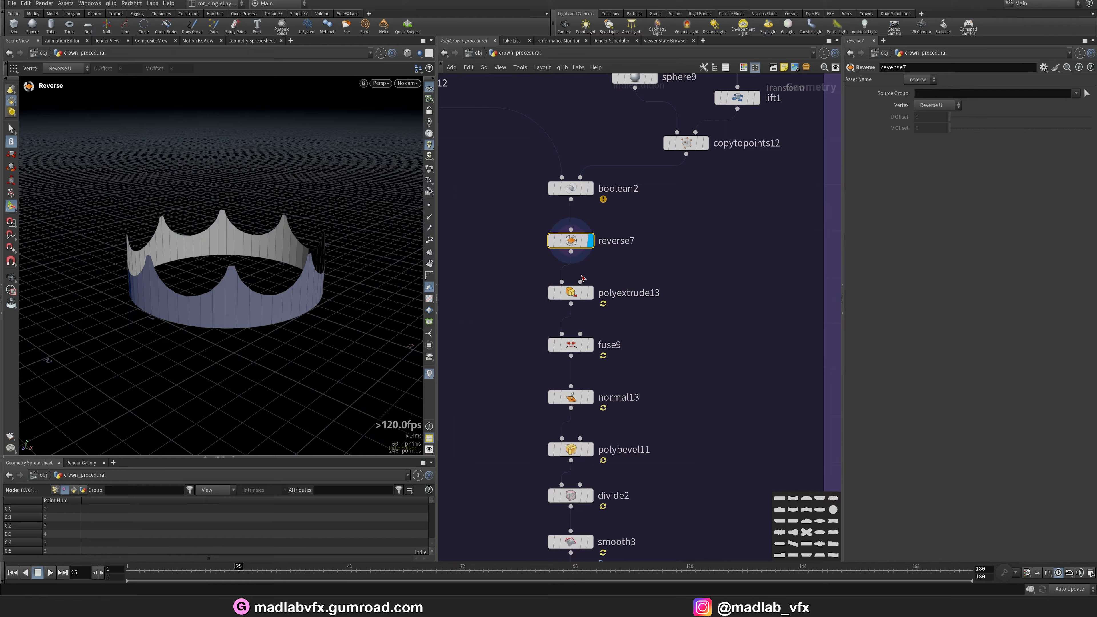
Display the polyextrude13 and fuse9 outputs.
click(591, 295)
click(574, 296)
alt+drag(234, 265, 262, 264)
middle_drag(587, 358, 604, 299)
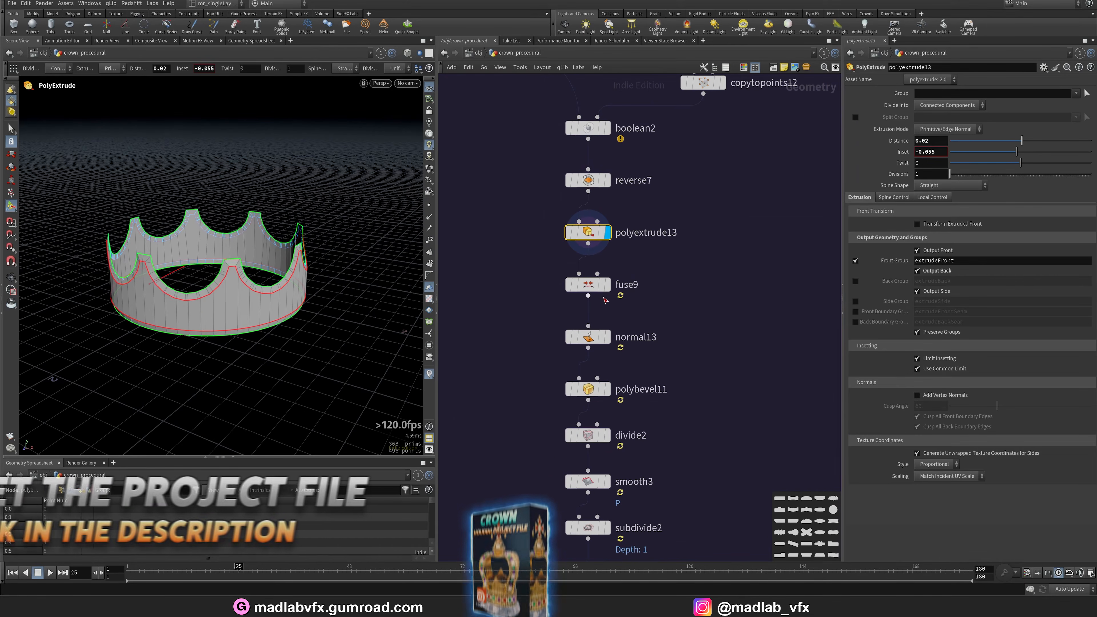
click(607, 284)
click(588, 284)
Display the normal14 node's output.
middle_drag(622, 374, 646, 291)
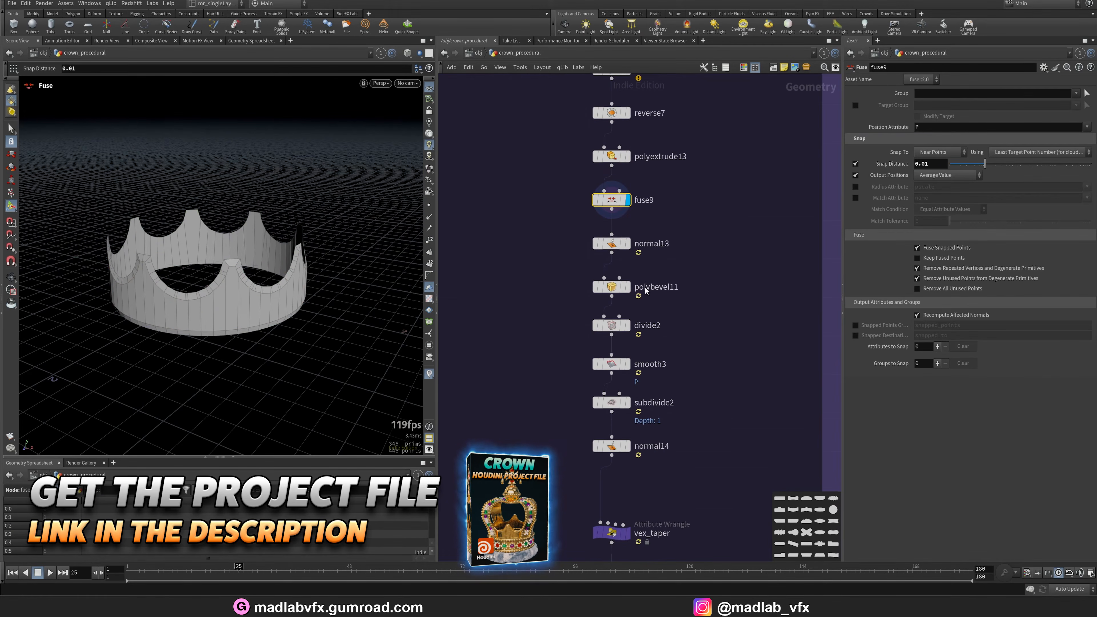
middle_drag(656, 409, 650, 333)
scroll(629, 387, up, 1)
click(622, 367)
click(602, 367)
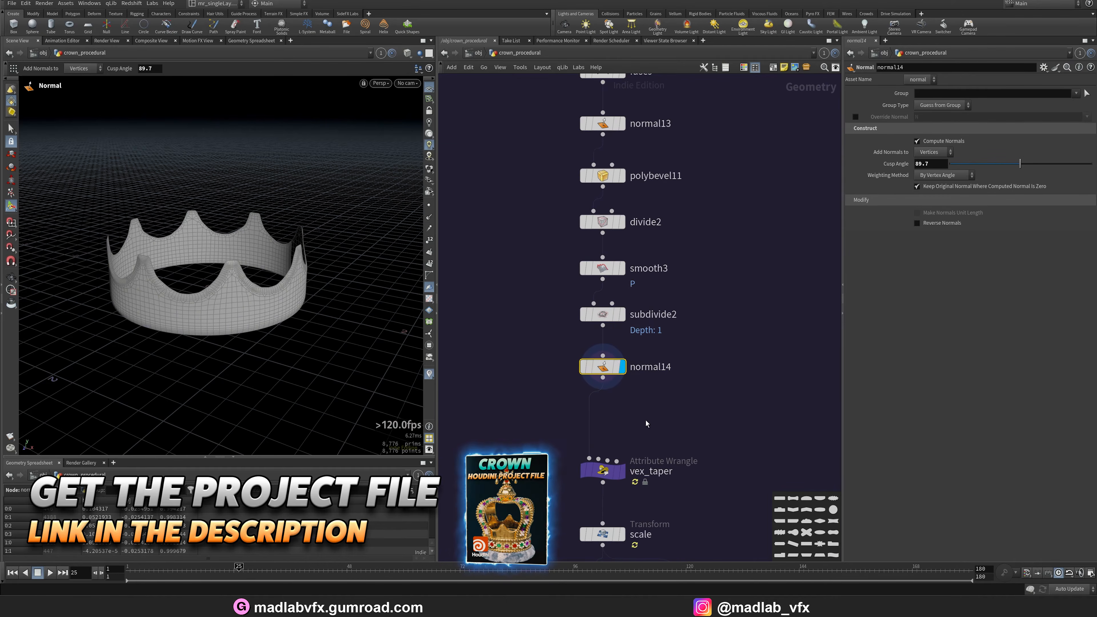
Display the vex_taper wrangle output and inspect it in front and perspective views.
middle_drag(646, 424, 642, 340)
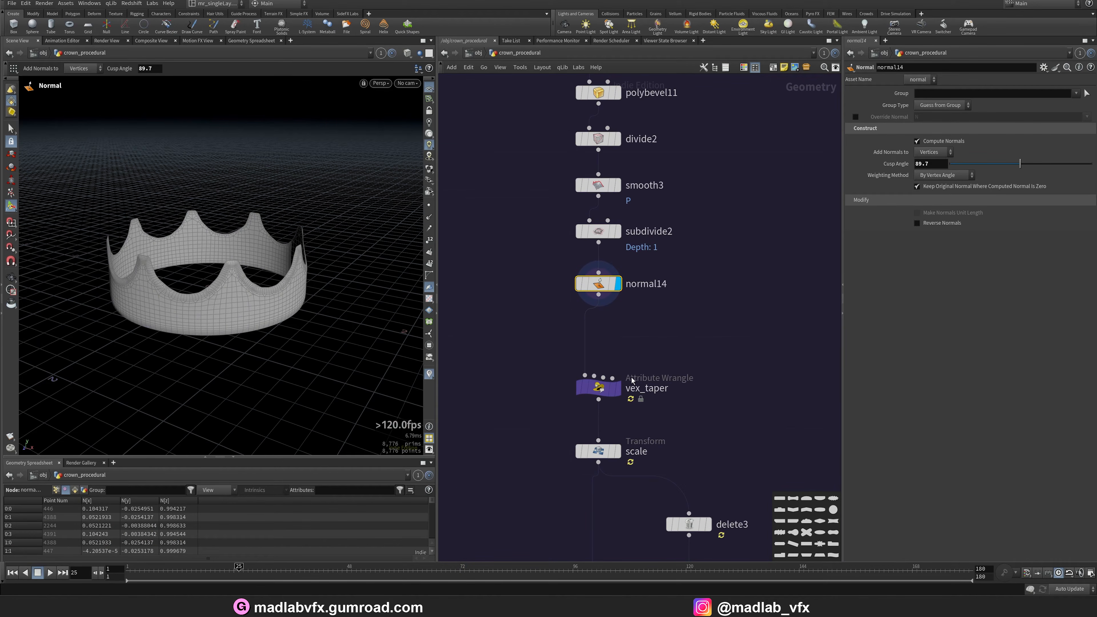
click(618, 388)
click(599, 388)
alt+right_drag(242, 289, 317, 284)
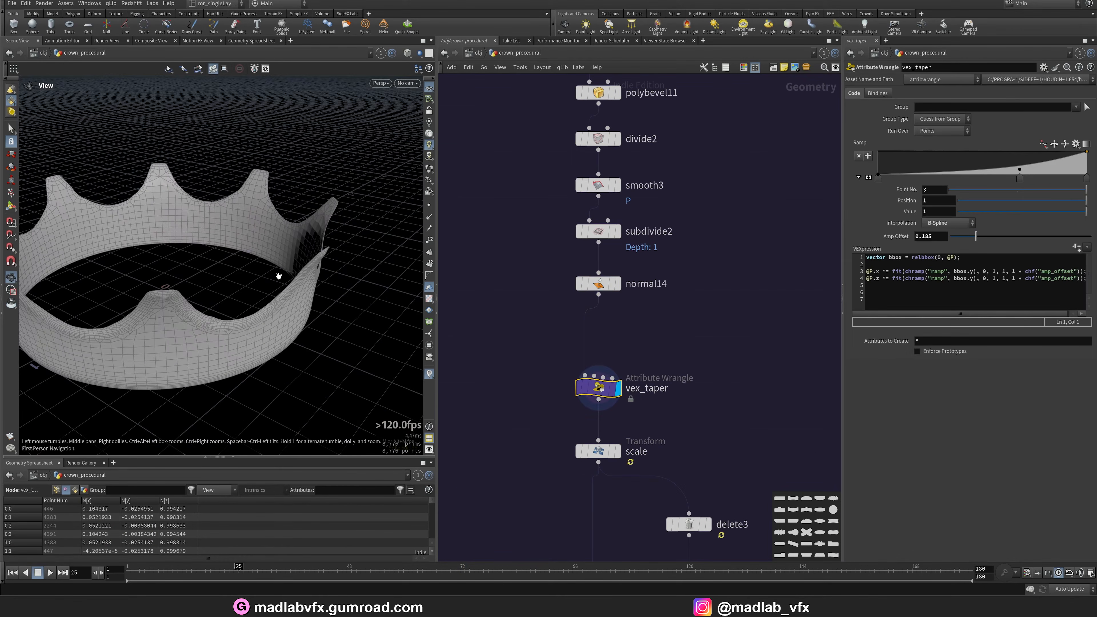
alt+drag(203, 287, 200, 255)
key(Return)
key(space+3)
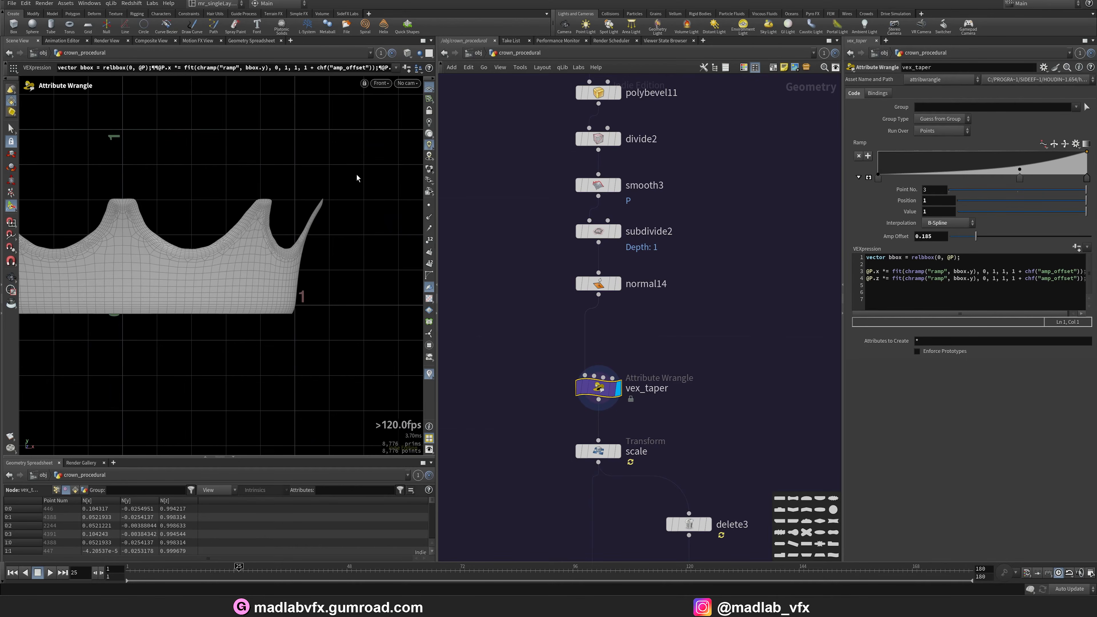
key(space+1)
Display the merge16 node's output.
middle_drag(684, 502, 639, 255)
scroll(639, 255, down, 3)
middle_drag(685, 466, 683, 286)
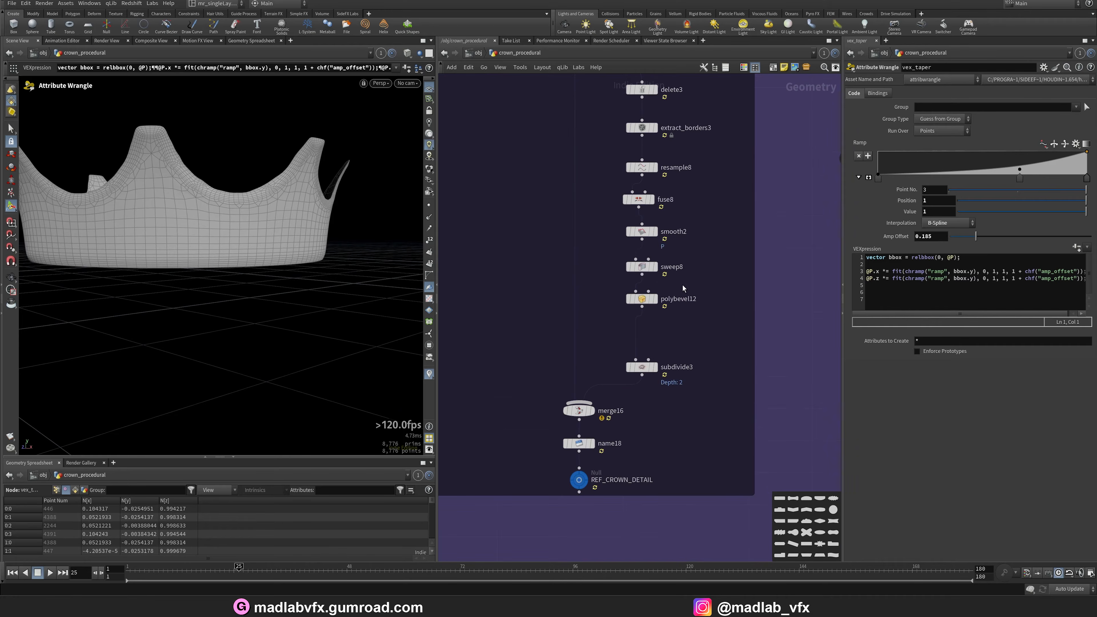
click(592, 413)
drag(293, 233, 247, 254)
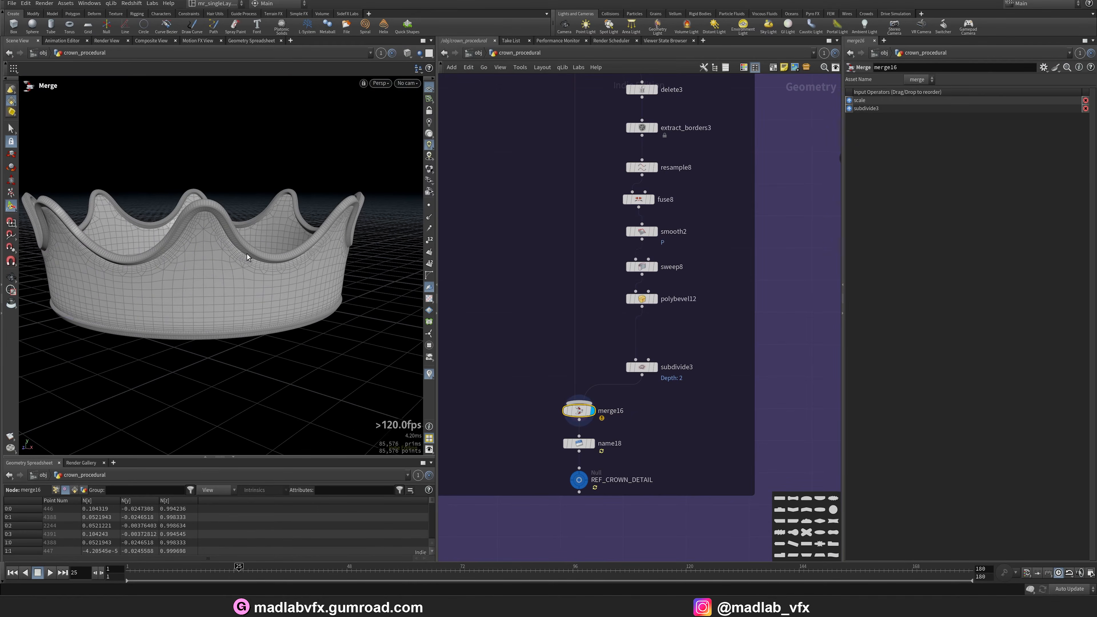
Display the REF_CROWN_DETAIL null output.
scroll(634, 479, up, 3)
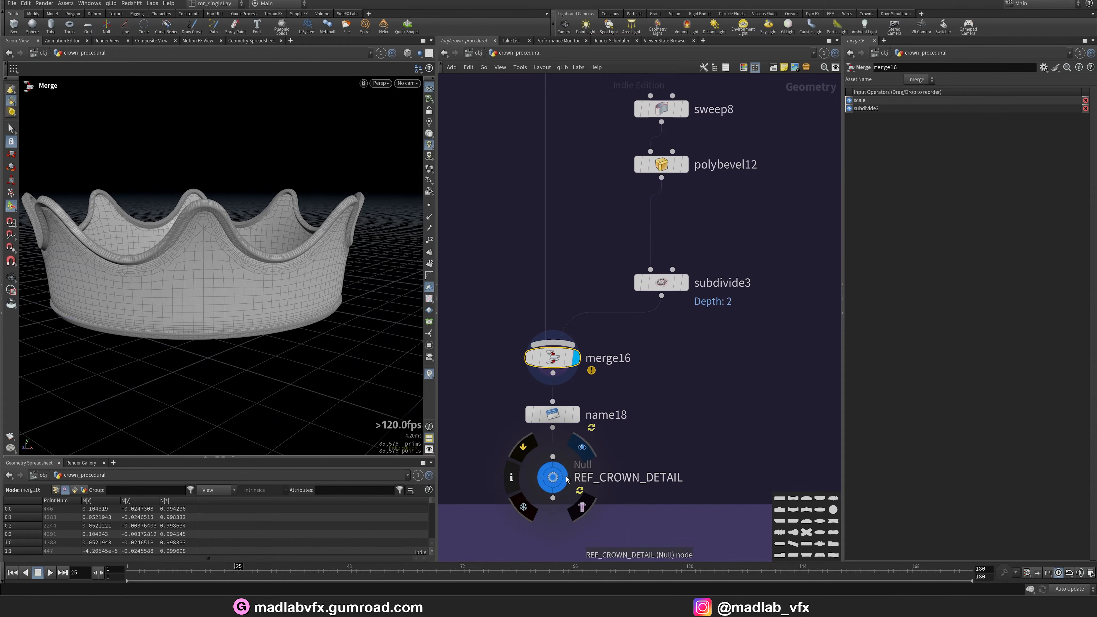
click(567, 477)
drag(341, 294, 237, 281)
Open the rendered crown image, zoom in on the band's gems, and minimize the viewer.
click(598, 607)
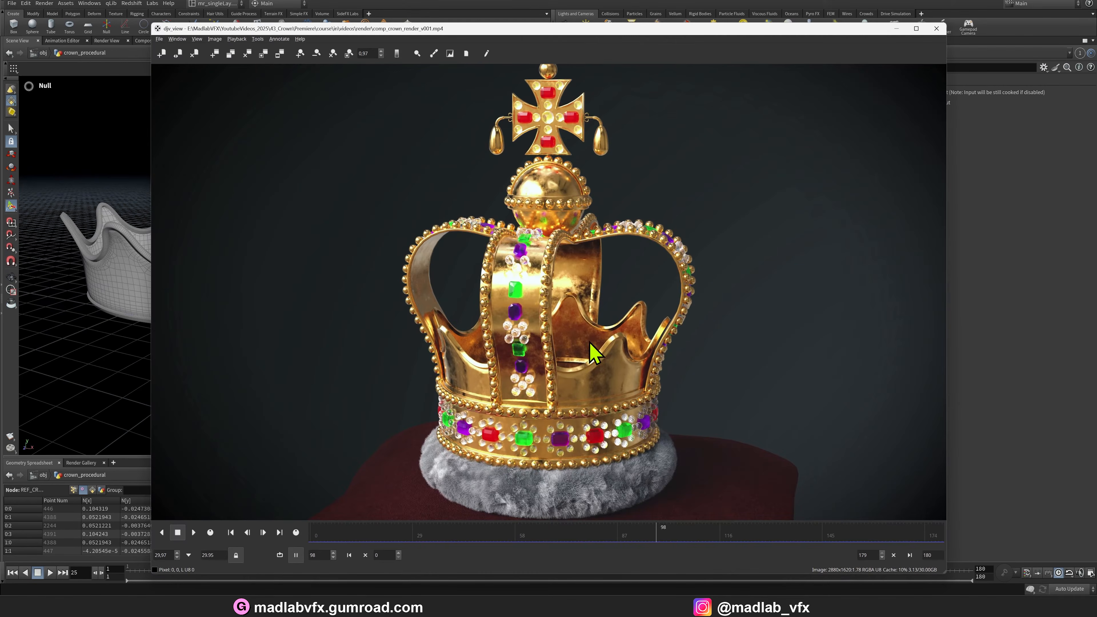
scroll(605, 428, up, 2)
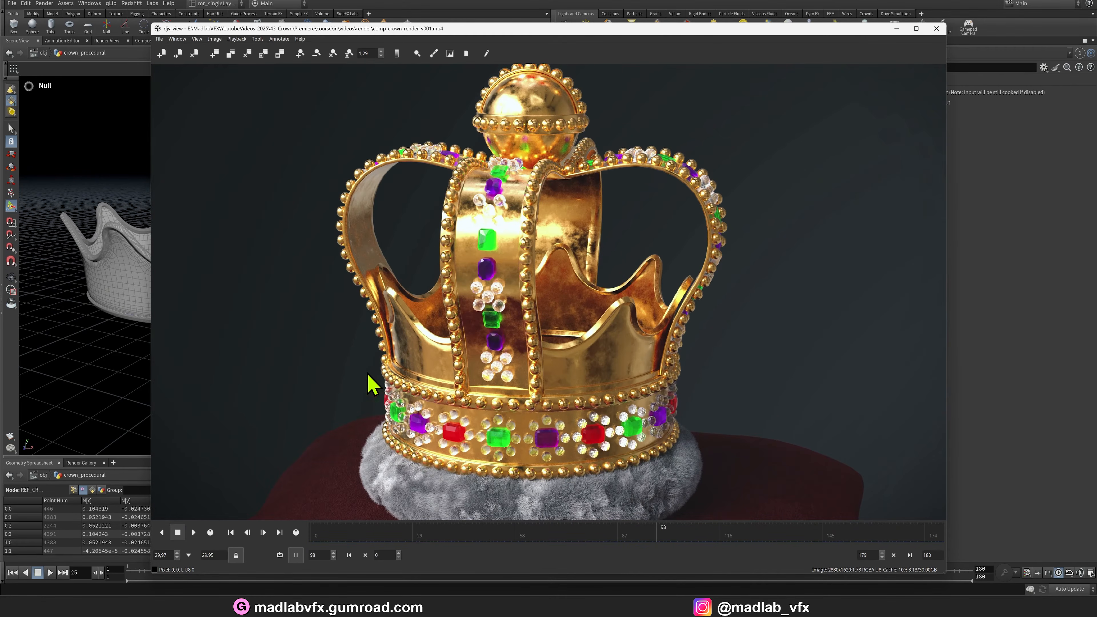
scroll(459, 407, up, 5)
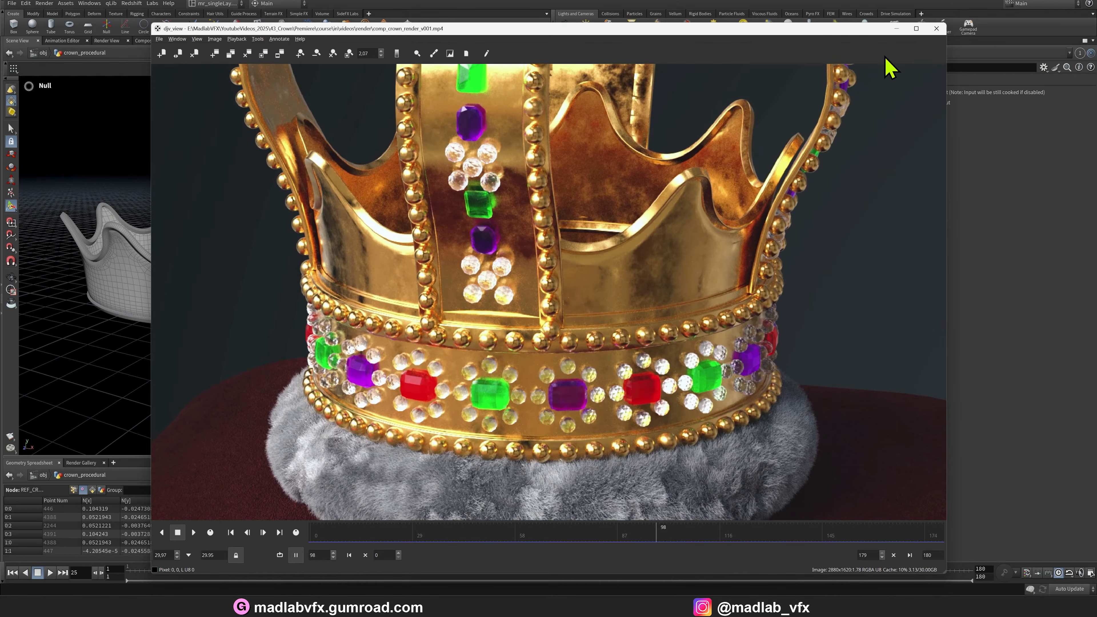
click(897, 28)
Navigate to the GEMS BASE network box and display the REF_GEMS_BASE_COPY null output.
scroll(714, 316, down, 6)
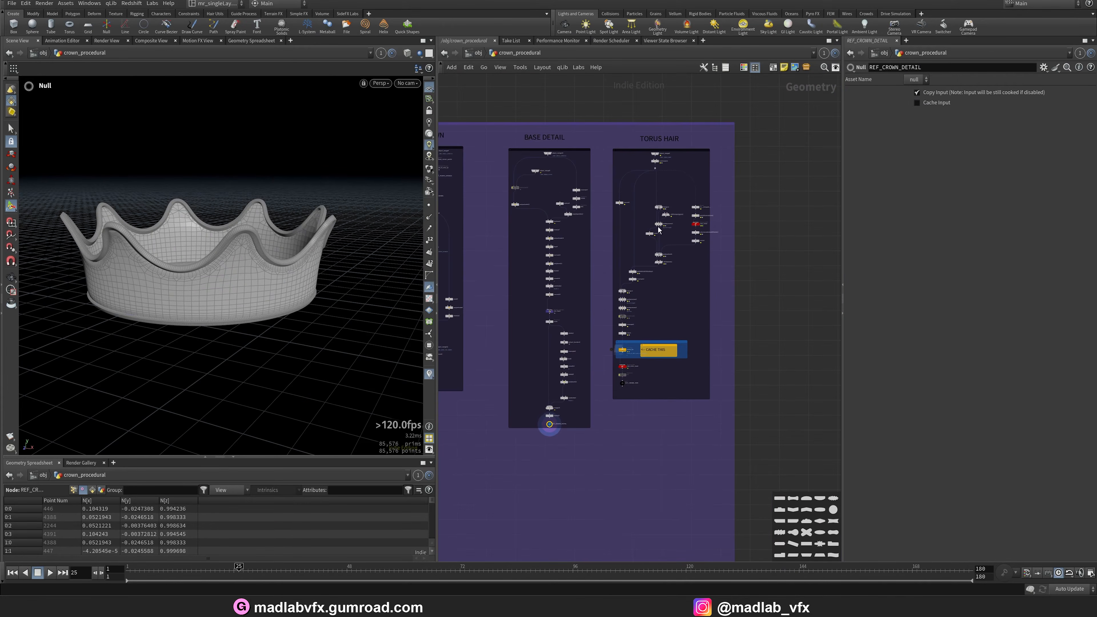
scroll(615, 390, up, 8)
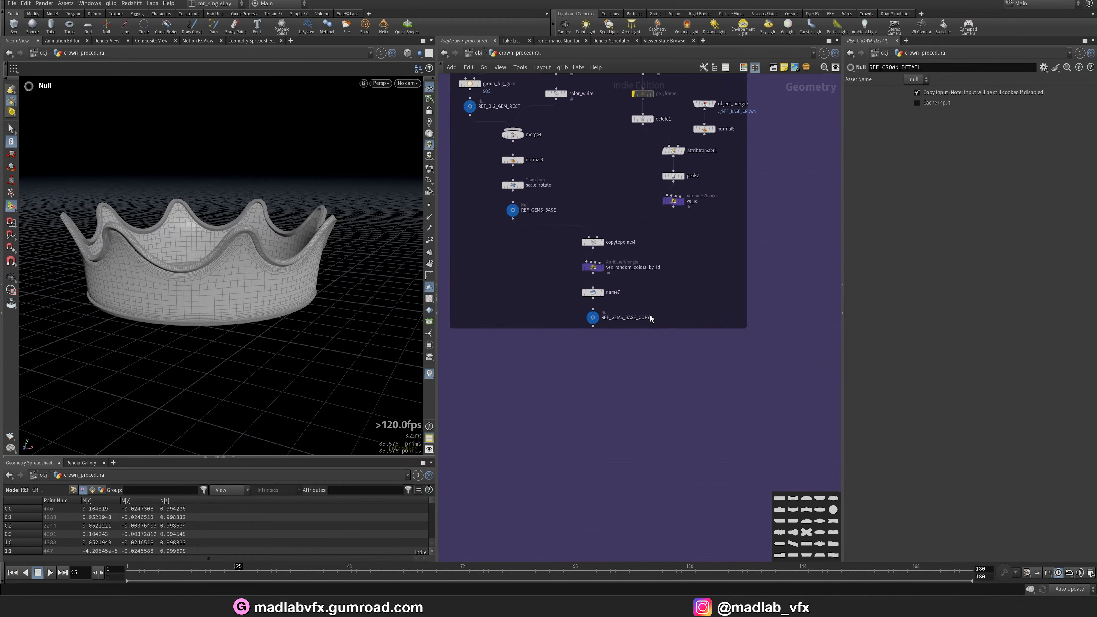
click(588, 294)
click(567, 316)
Display the object_merge1 output referencing REF_CIRCLE_STRETCH in the neighbouring gems network box.
scroll(616, 398, down, 6)
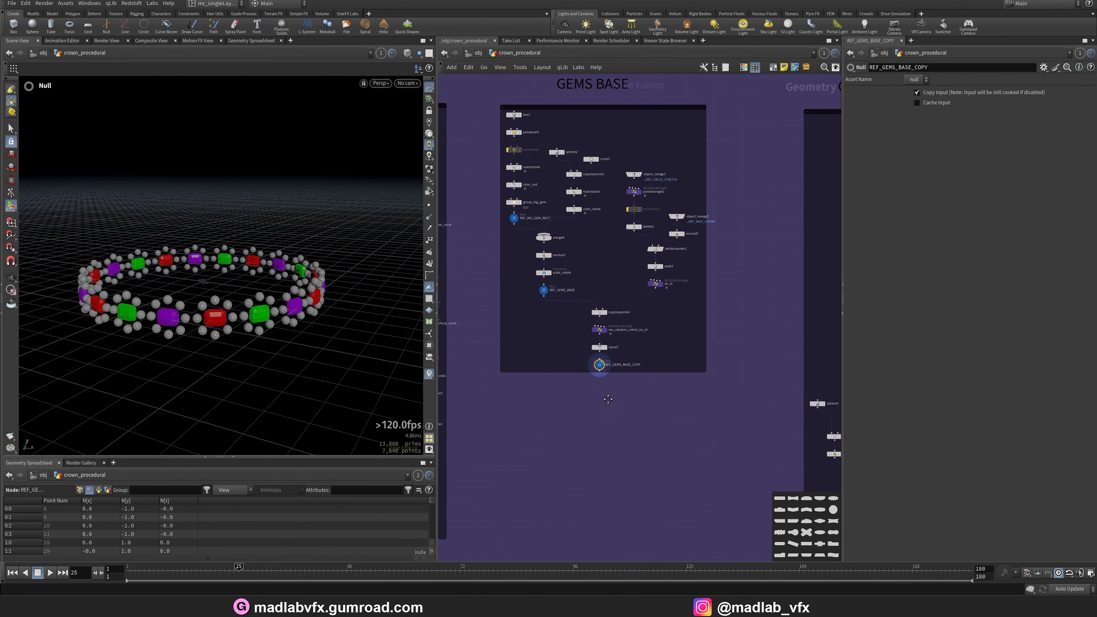
middle_drag(599, 404, 677, 438)
scroll(689, 416, down, 5)
middle_drag(650, 495, 671, 445)
scroll(657, 315, up, 6)
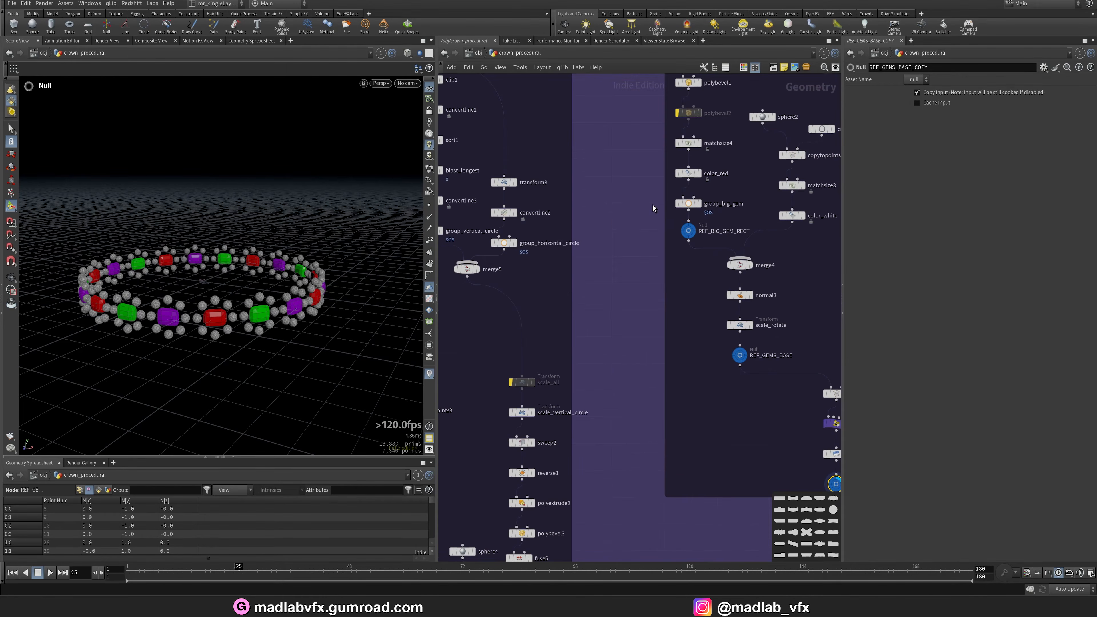
middle_drag(653, 208, 499, 394)
scroll(716, 266, down, 1)
middle_drag(715, 266, 673, 231)
scroll(725, 309, up, 4)
middle_drag(725, 313, 628, 283)
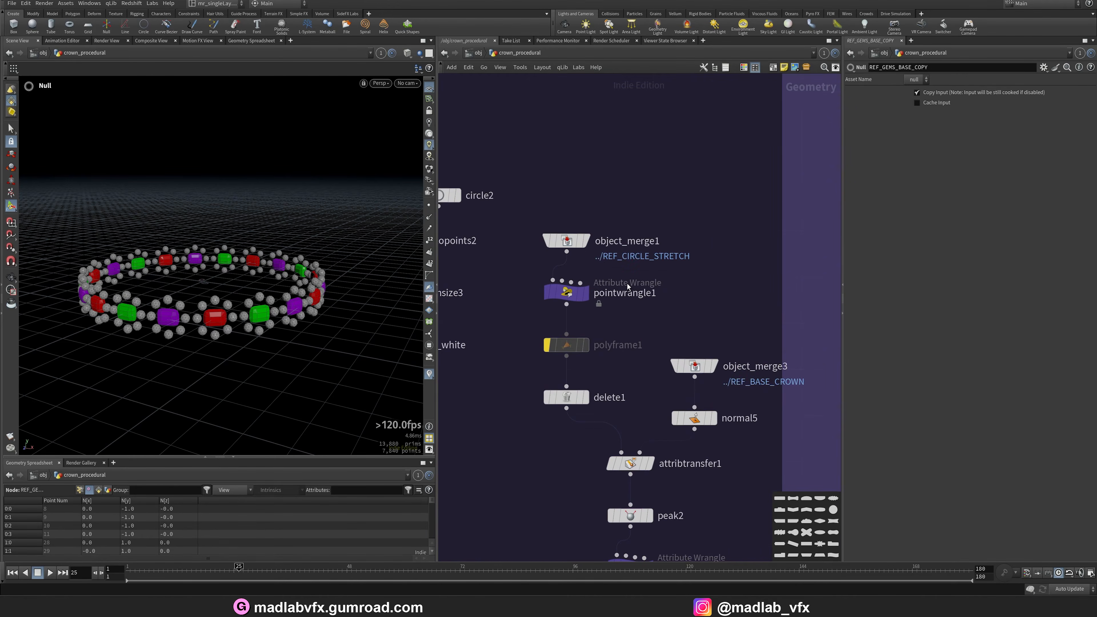
click(587, 247)
alt+drag(215, 313, 211, 321)
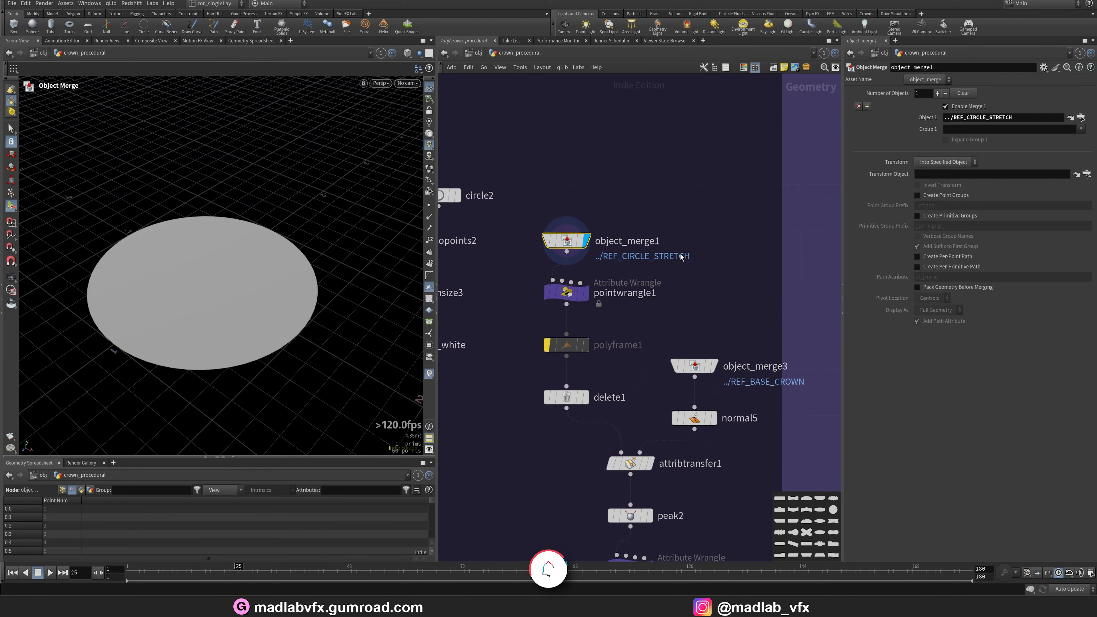
Rename the pointwrangle1 node to vex_N and save the scene.
middle_drag(616, 293, 622, 271)
click(627, 275)
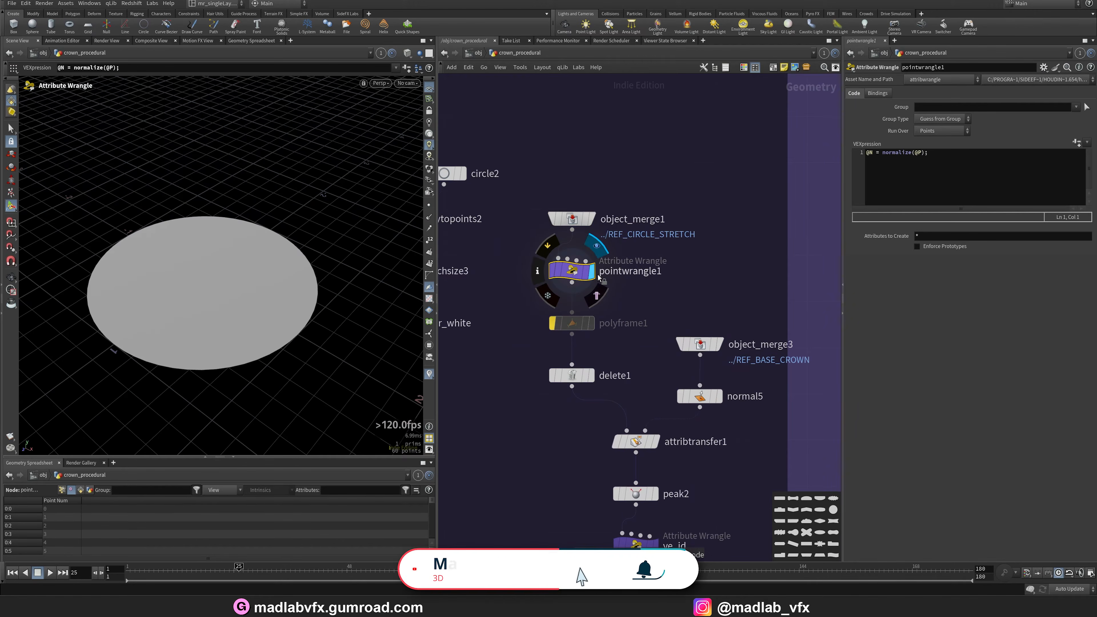
double_click(618, 272)
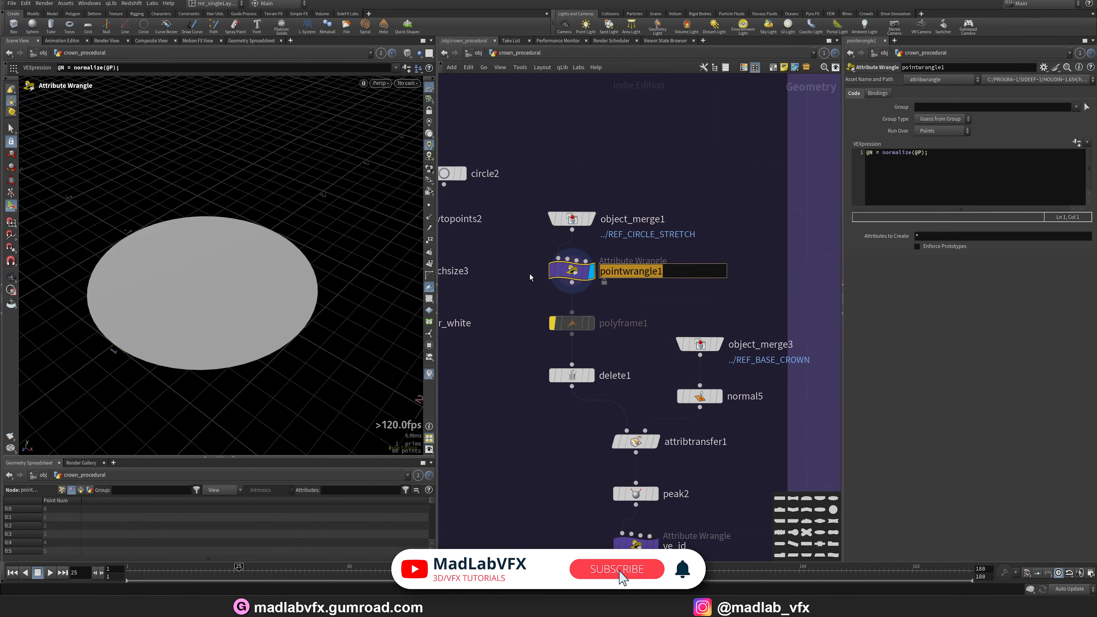
text(vex_N)
key(Return)
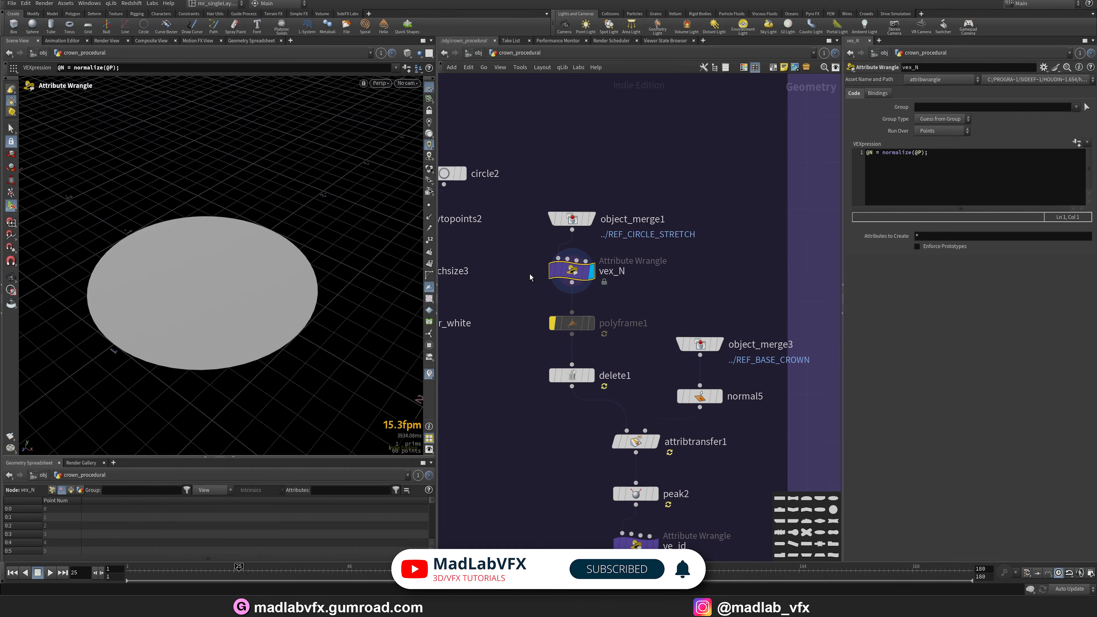
key(ctrl+s)
Display the delete1 node's output and change the viewport shading mode.
click(570, 351)
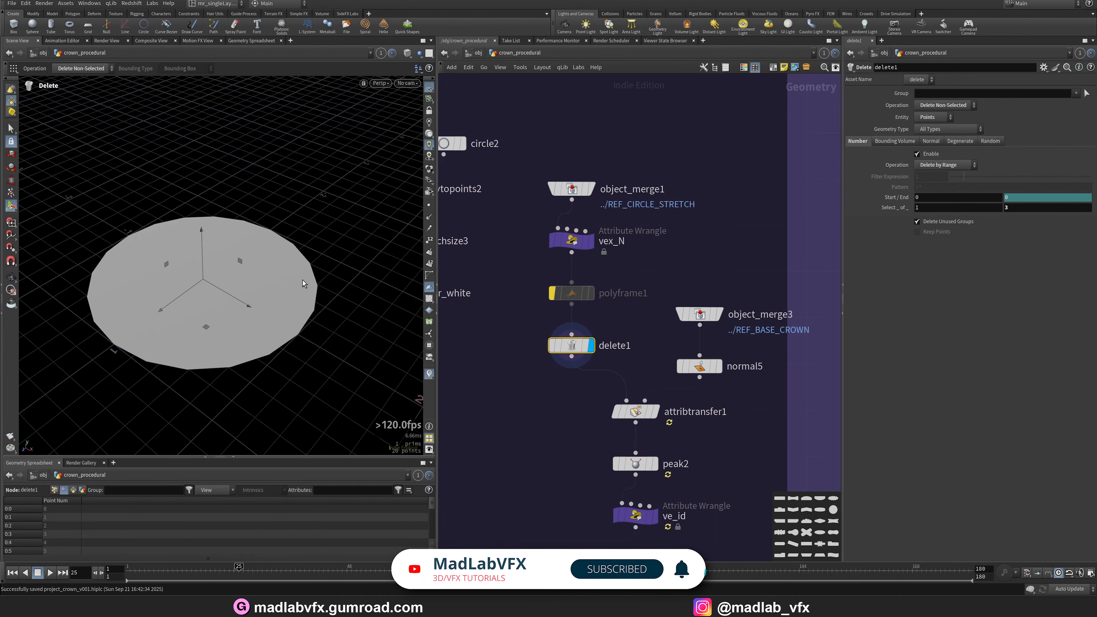
key(w)
key(w)
mouse_move(291, 264)
alt+mouse_down()
mouse_move(308, 331)
mouse_move(340, 314)
alt+mouse_up()
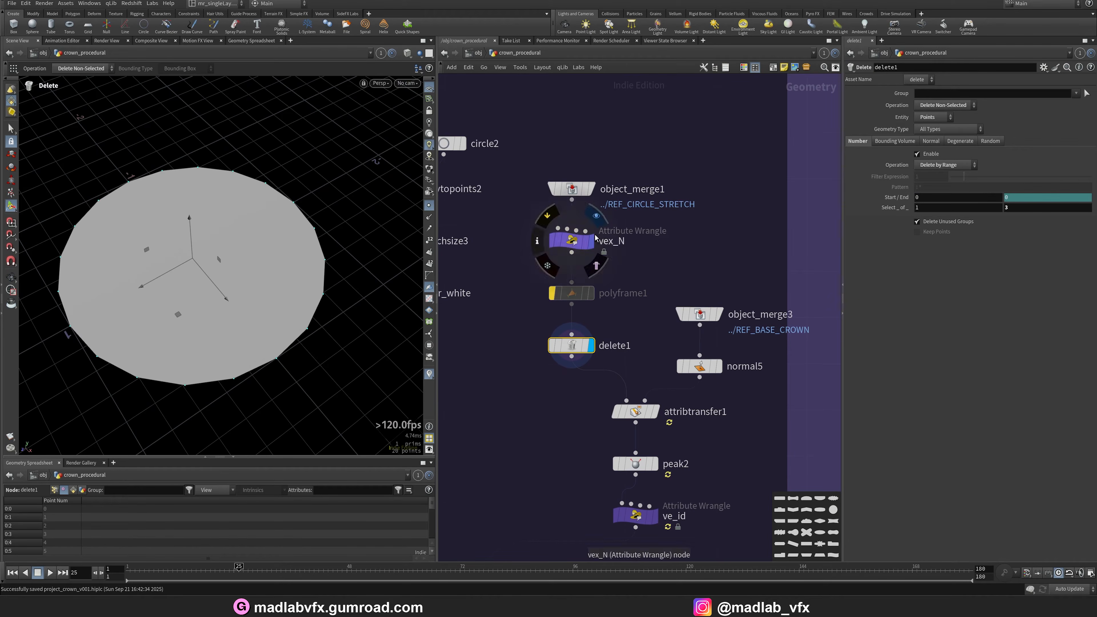
Step through object_merge1, delete1, object_merge3 and normal5 in the gems branch, displaying and orbiting each output.
click(589, 188)
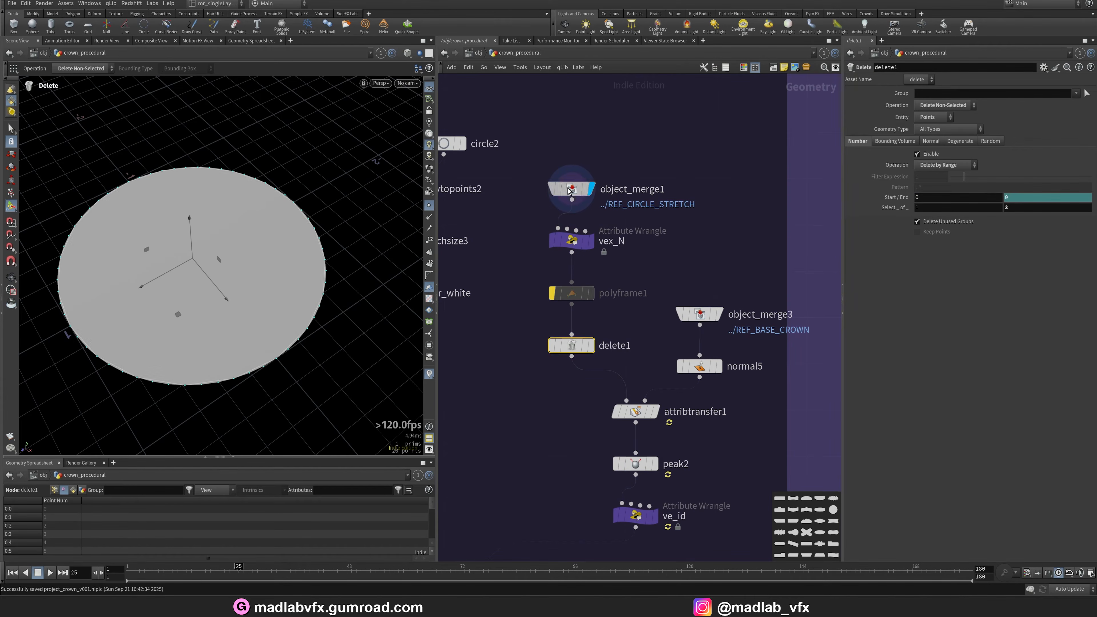
click(596, 348)
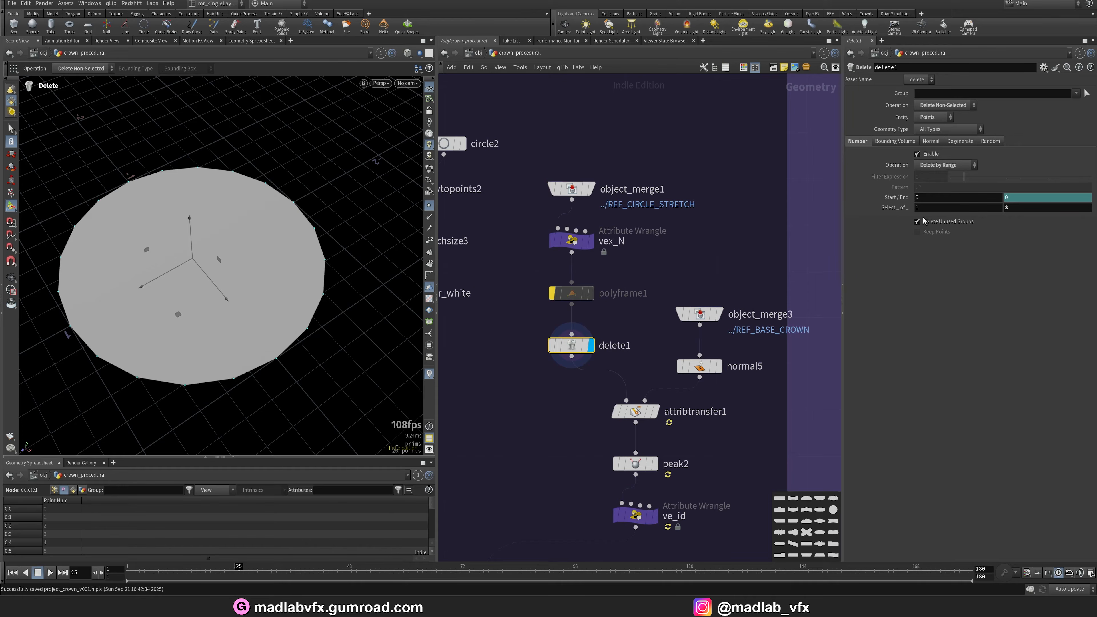
middle_drag(644, 347, 615, 317)
click(690, 286)
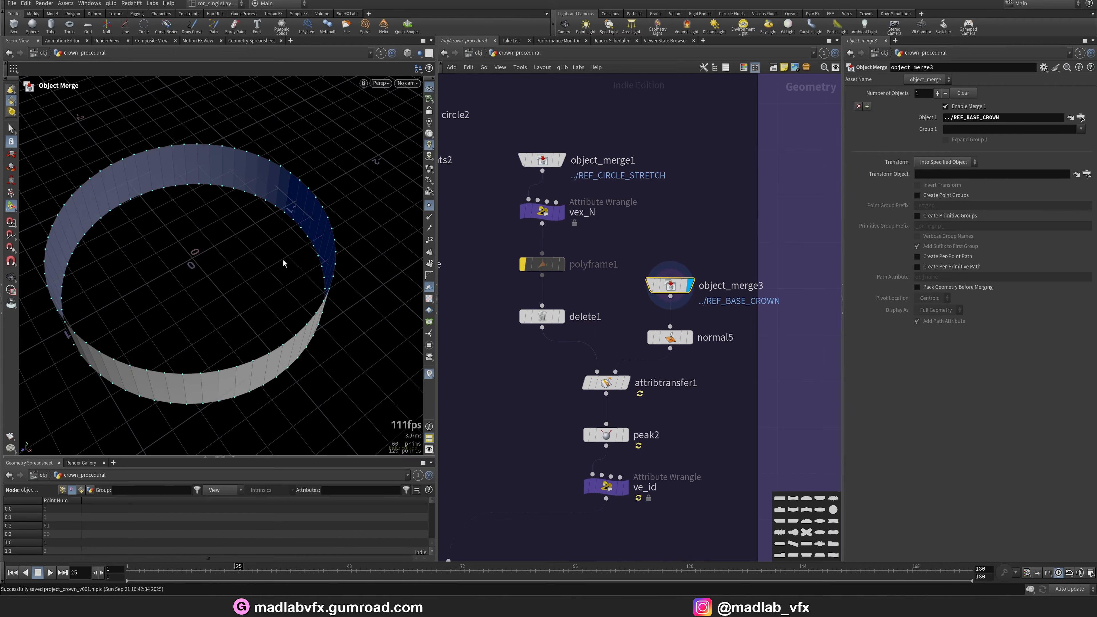
alt+drag(284, 262, 322, 333)
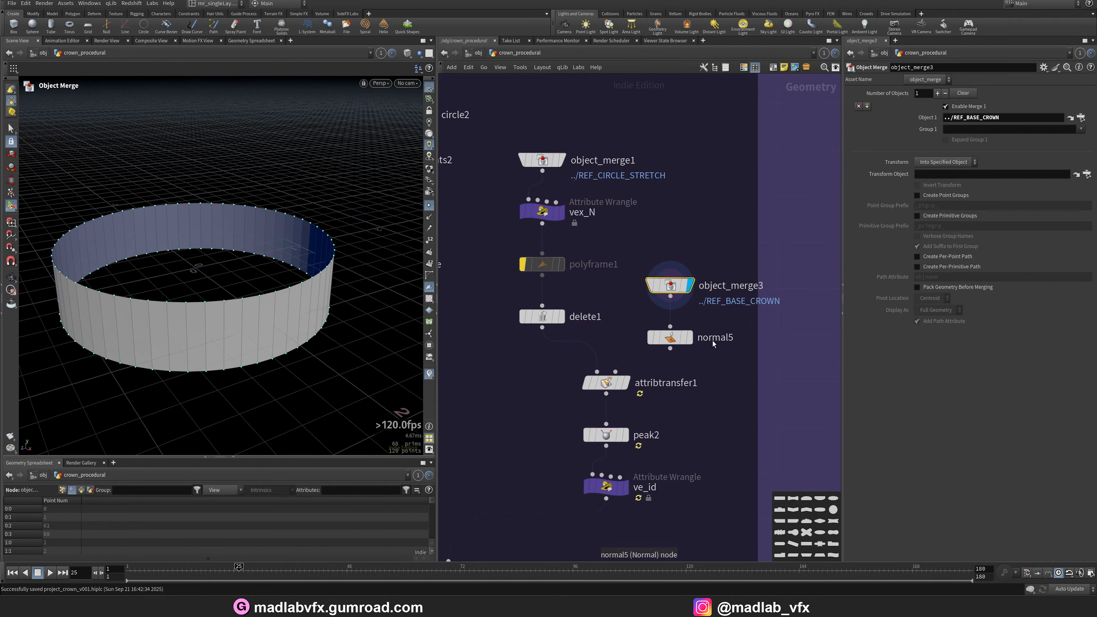
click(688, 337)
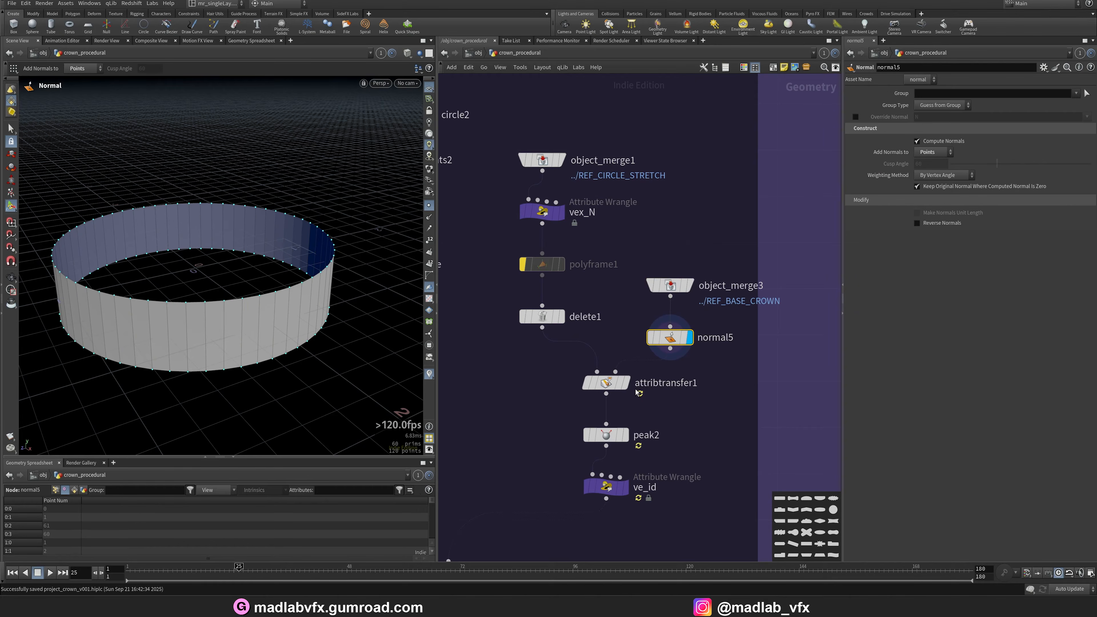
Display the attribtransfer1, peak2 and ve_id outputs in turn and enlarge the ve_id VEX code to read it.
click(625, 383)
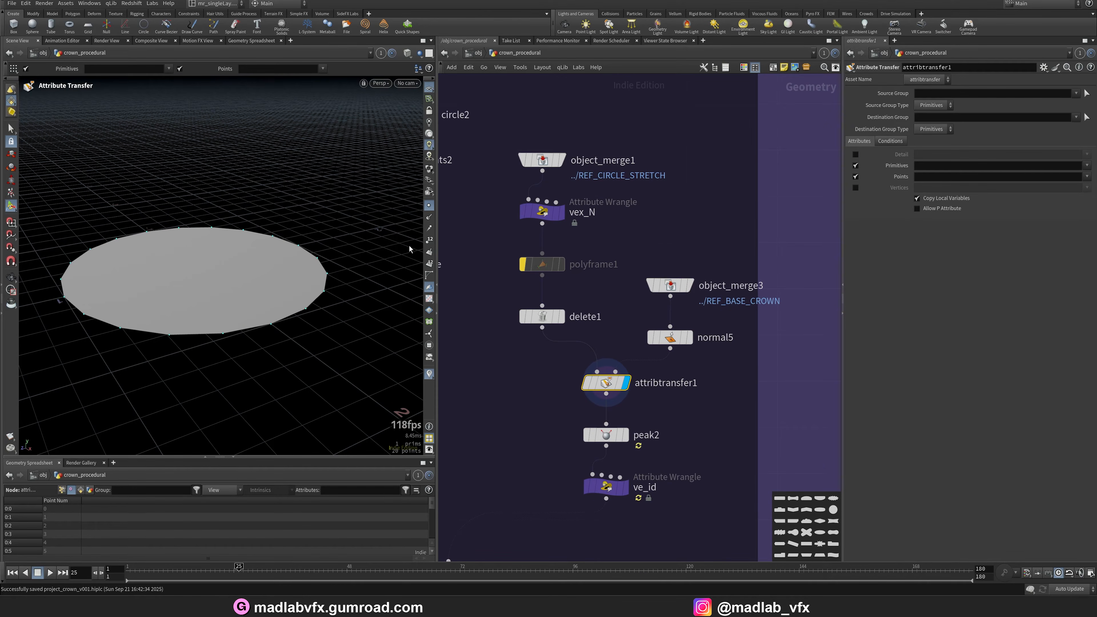
mouse_move(333, 233)
alt+mouse_down()
mouse_move(304, 277)
mouse_move(249, 289)
mouse_move(255, 274)
alt+mouse_up()
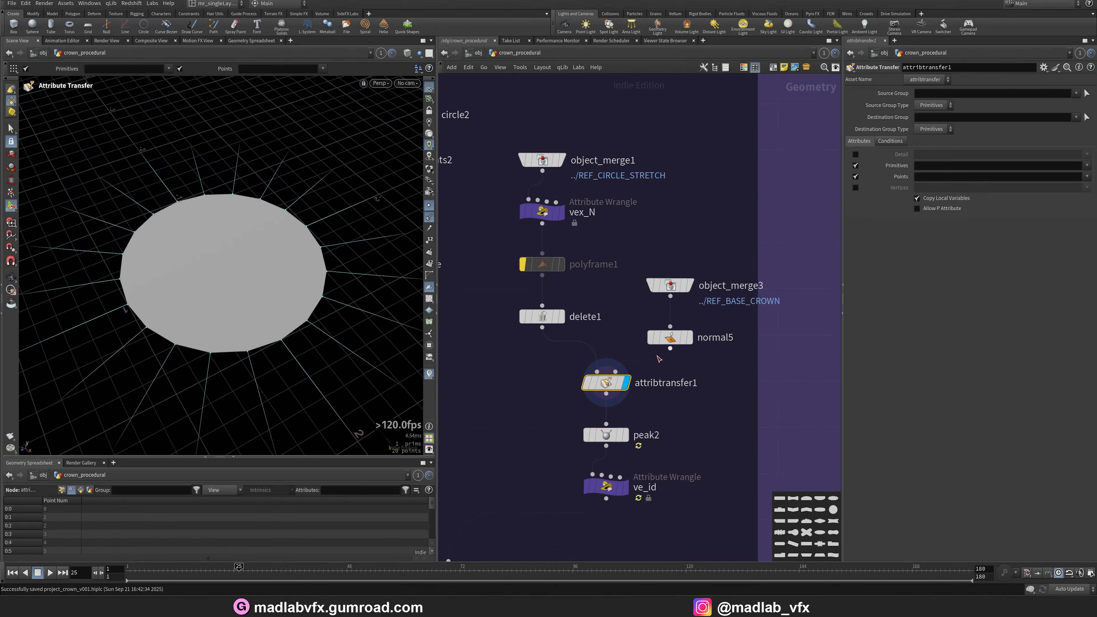
click(625, 435)
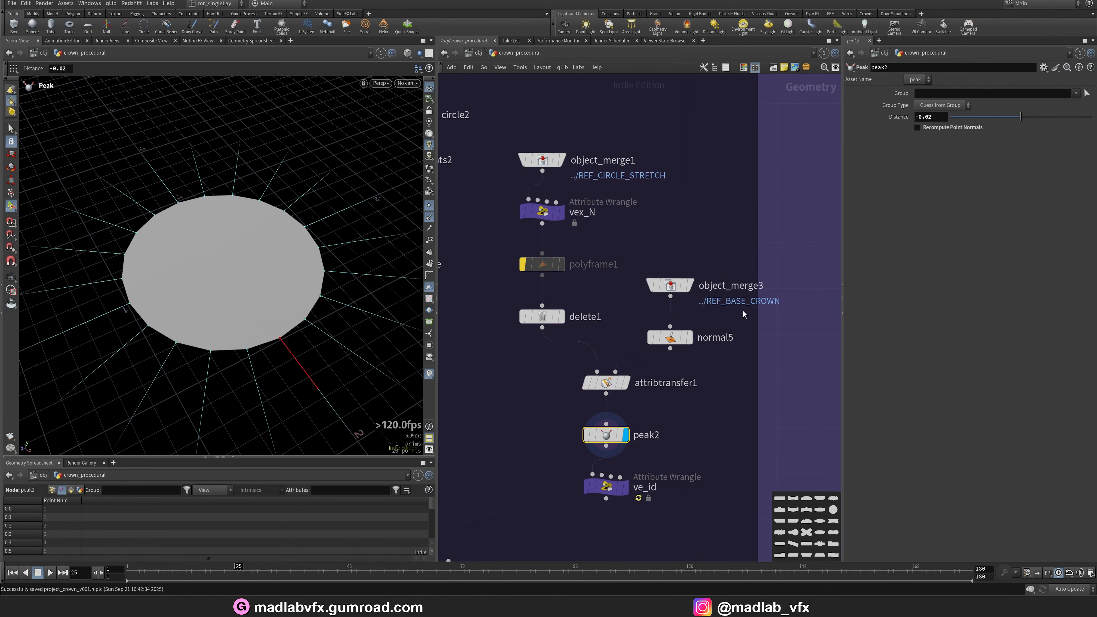
middle_drag(667, 465, 648, 399)
mouse_move(235, 255)
alt+mouse_down()
mouse_move(237, 222)
mouse_move(240, 236)
alt+mouse_up()
click(605, 422)
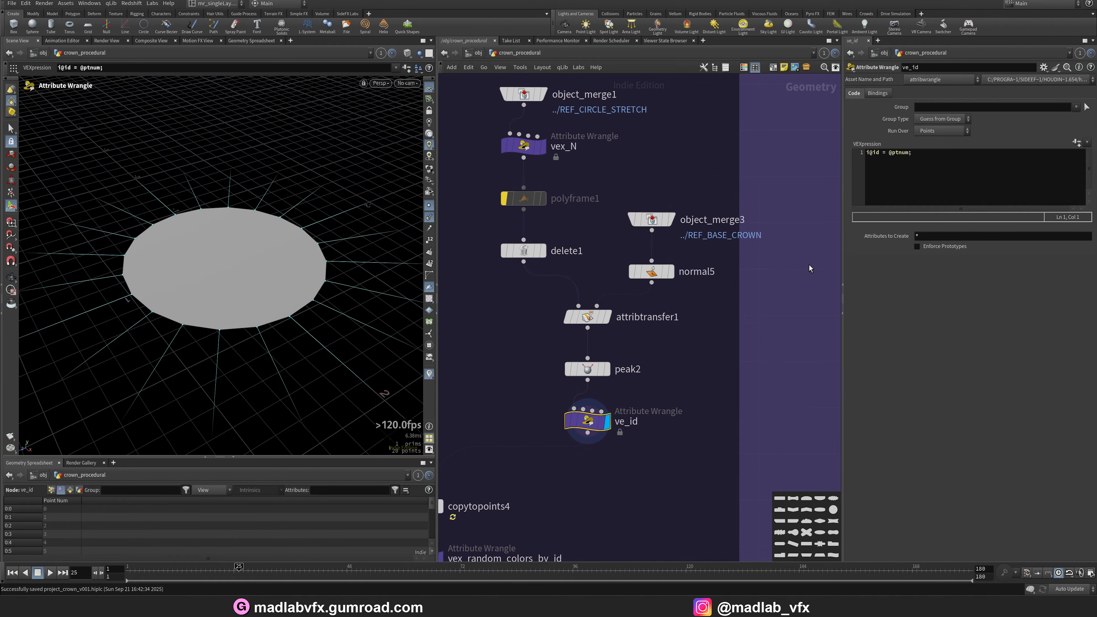
ctrl+scroll(937, 183, up, 4)
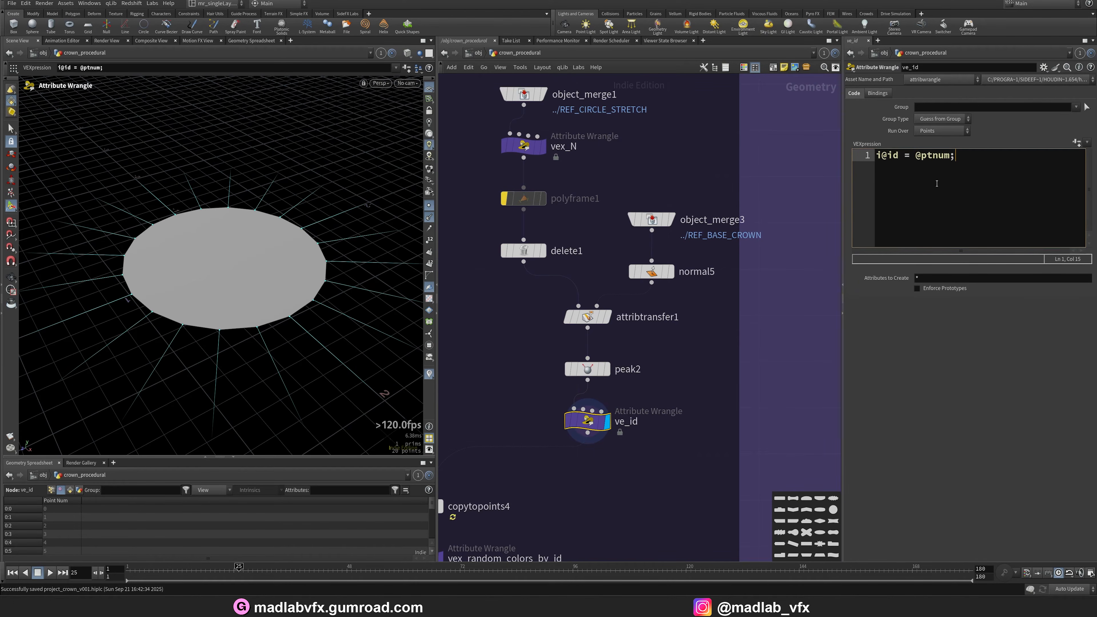
scroll(608, 484, down, 2)
Return to the GEMS BASE network box and display the box1 and polybevel1 outputs.
middle_drag(609, 484, 673, 431)
scroll(544, 467, up, 3)
middle_drag(544, 468, 608, 427)
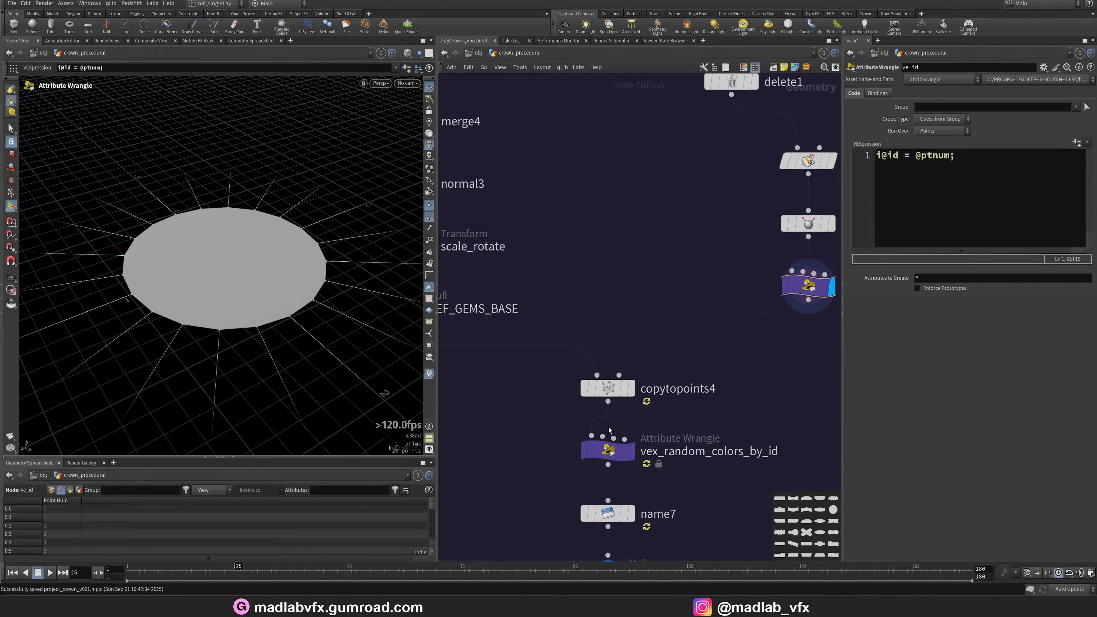
scroll(583, 233, down, 2)
middle_drag(582, 234, 681, 370)
scroll(562, 156, down, 2)
middle_drag(562, 157, 596, 278)
alt+drag(285, 291, 286, 330)
scroll(286, 330, up, 3)
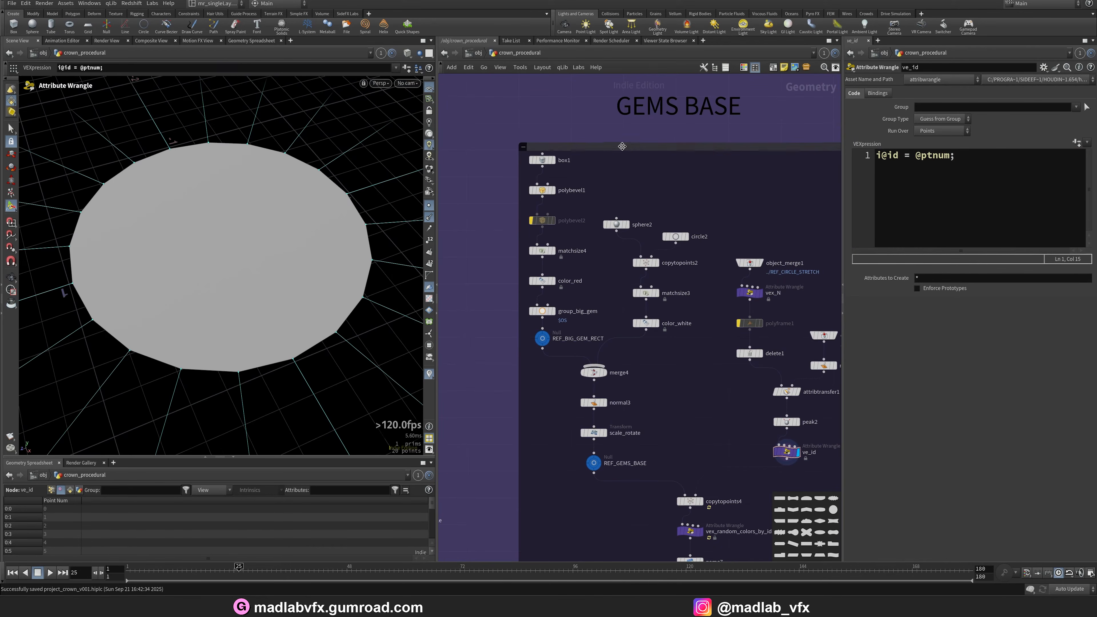
scroll(563, 167, up, 2)
click(549, 159)
click(536, 165)
alt+drag(267, 259, 453, 220)
click(549, 201)
click(534, 201)
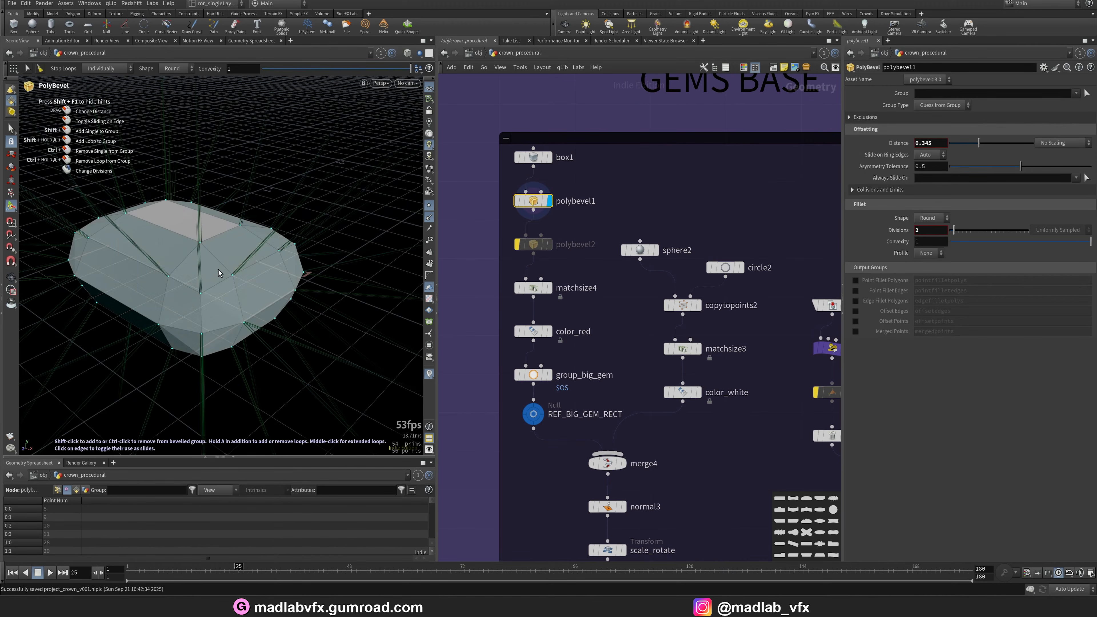
alt+drag(218, 270, 305, 259)
Display the matchsize4, color_red and group_big_gem outputs one after another.
click(549, 289)
click(534, 289)
click(549, 332)
click(534, 331)
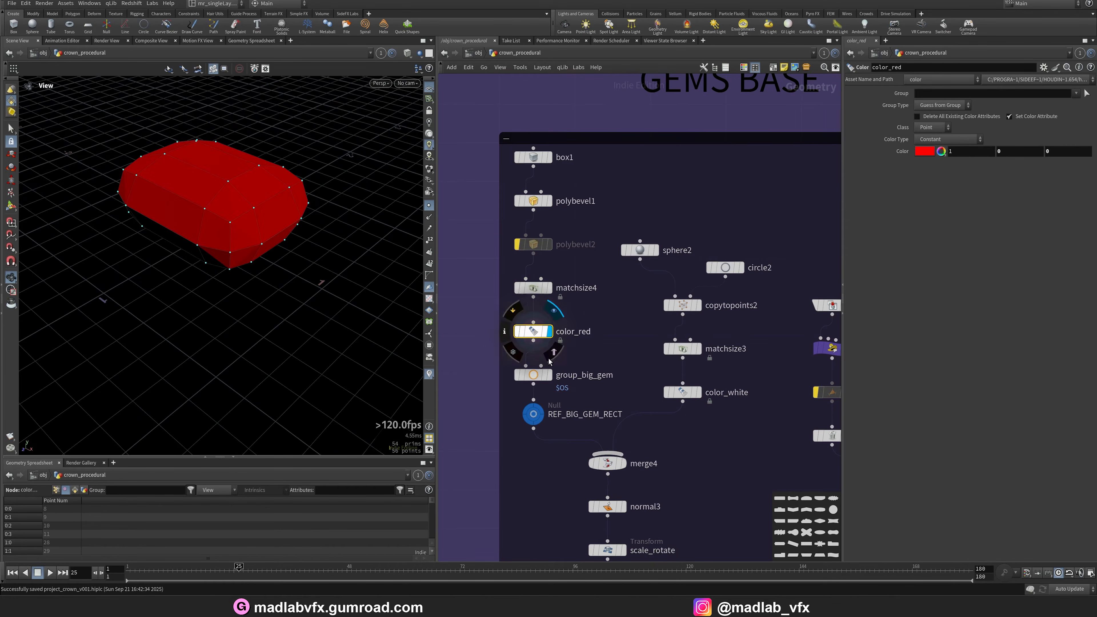
click(549, 375)
click(534, 374)
alt+drag(220, 277, 216, 266)
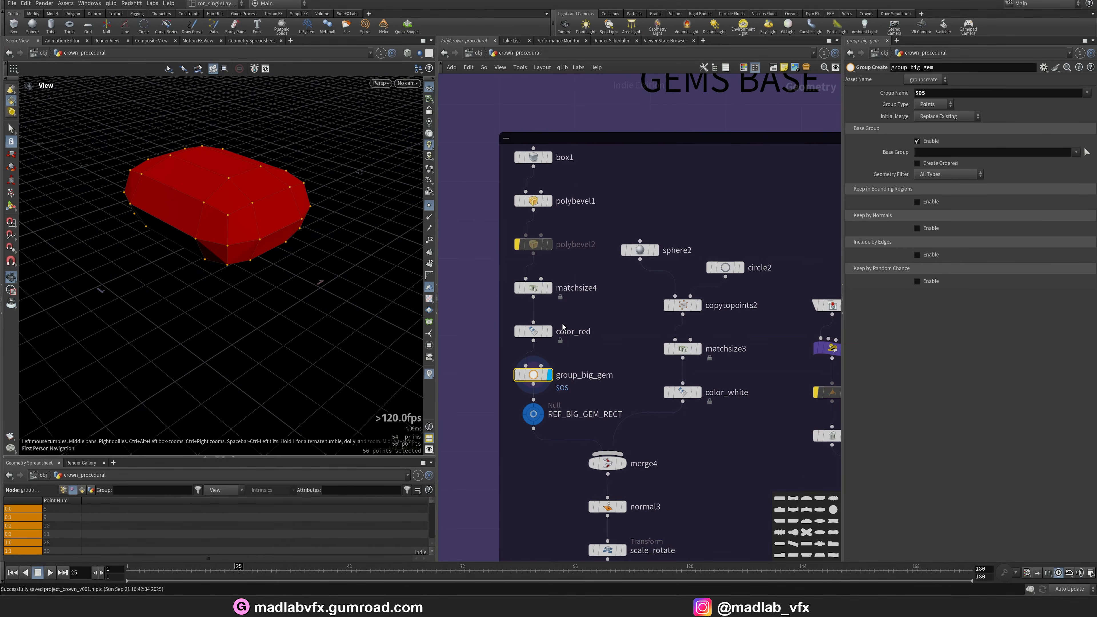
middle_drag(563, 327, 506, 328)
Display the sphere2, circle2 and copytopoints2 outputs to inspect the small gem ring.
click(583, 251)
click(598, 251)
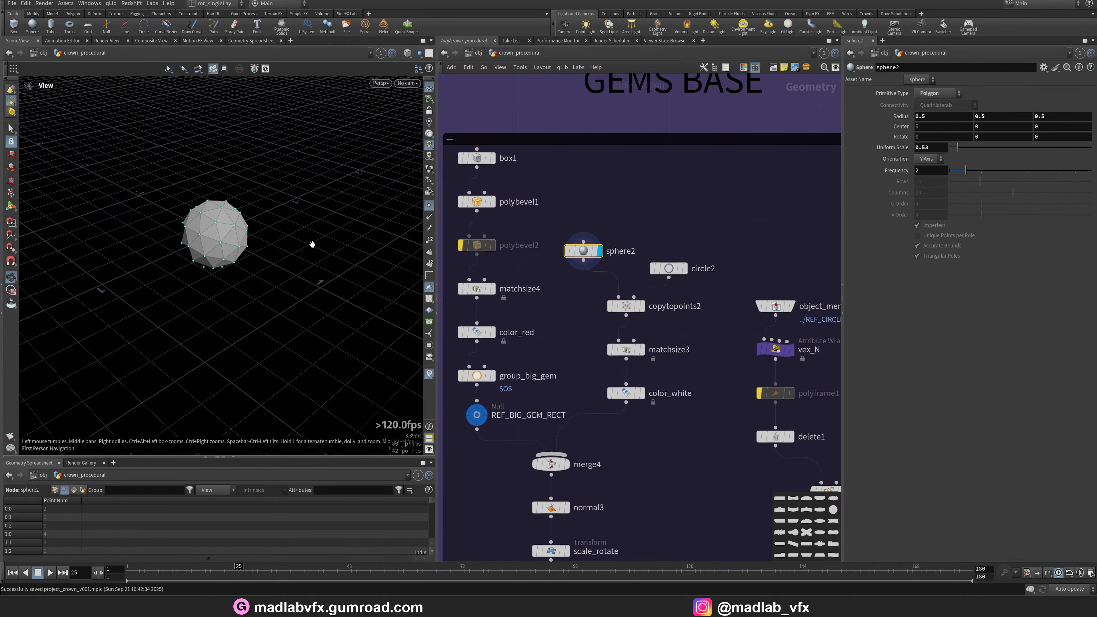
alt+drag(312, 244, 317, 224)
click(684, 268)
click(669, 268)
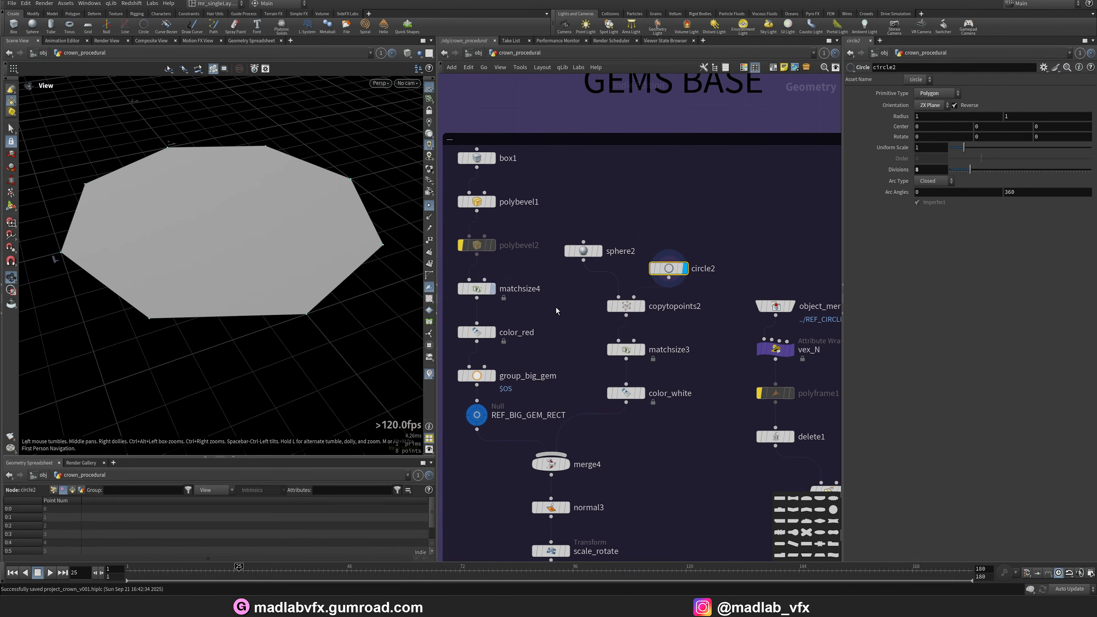
click(642, 306)
click(626, 306)
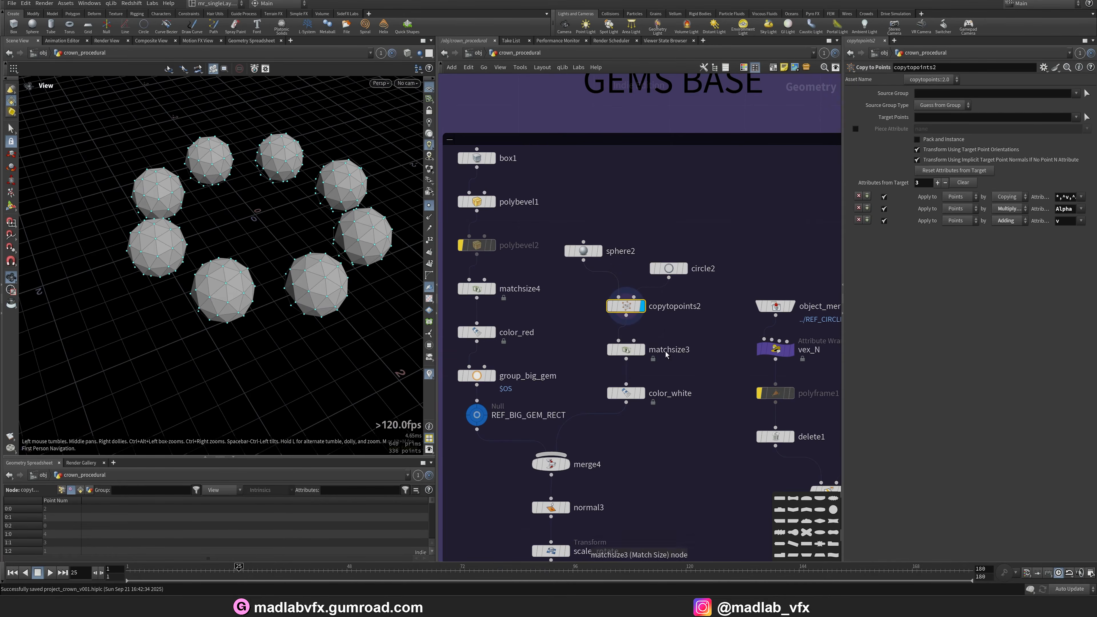
Display the matchsize3, color_white and merge4 outputs and orbit around the merged gem cluster.
click(643, 349)
click(626, 350)
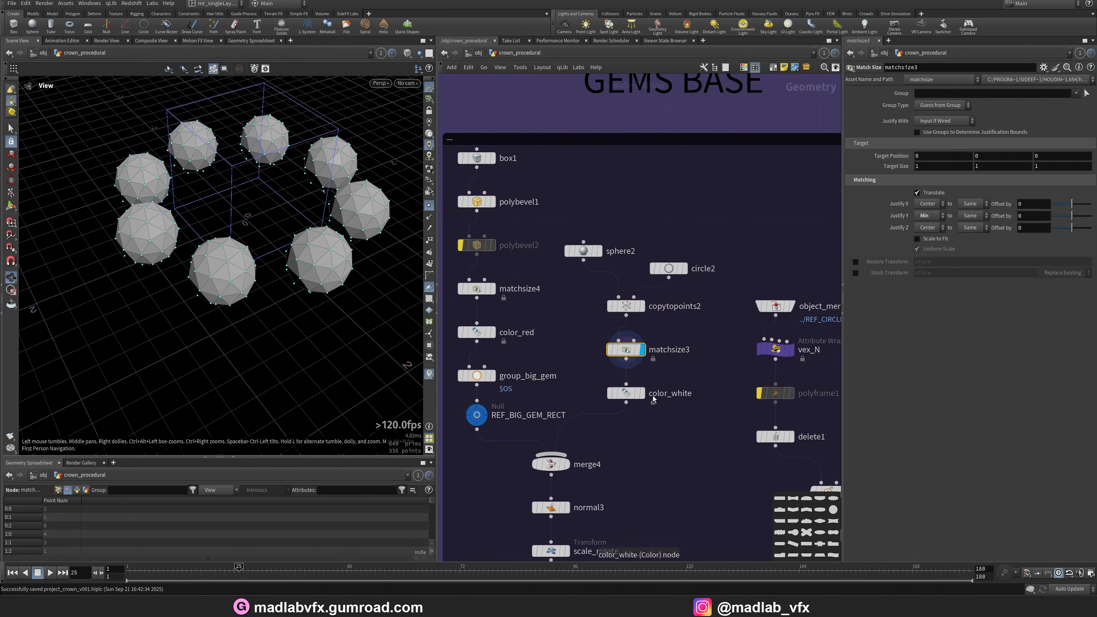
click(642, 393)
click(626, 393)
click(565, 465)
click(551, 464)
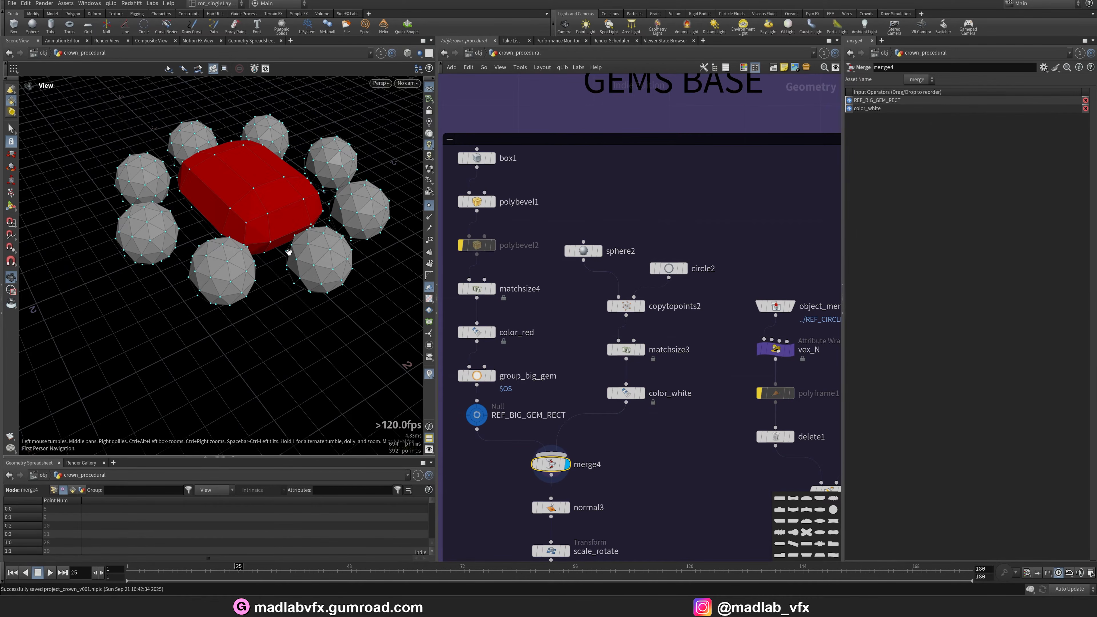
drag(288, 252, 99, 211)
right_drag(99, 211, 213, 225)
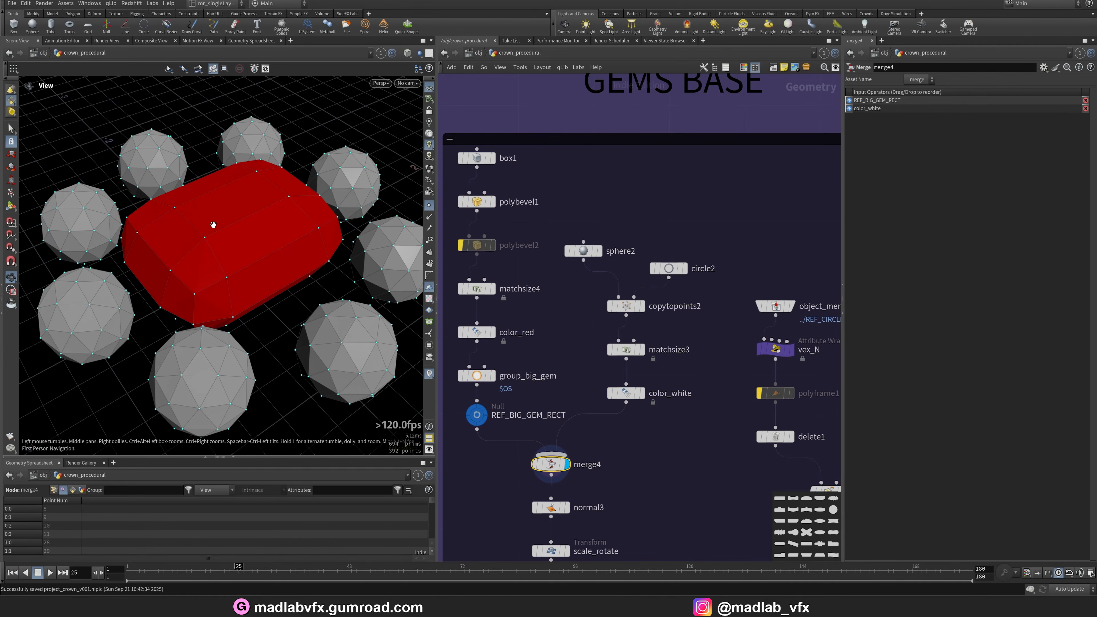
Display the normal3 and scale_rotate outputs and frame the scaled gem cluster.
middle_drag(599, 546, 589, 360)
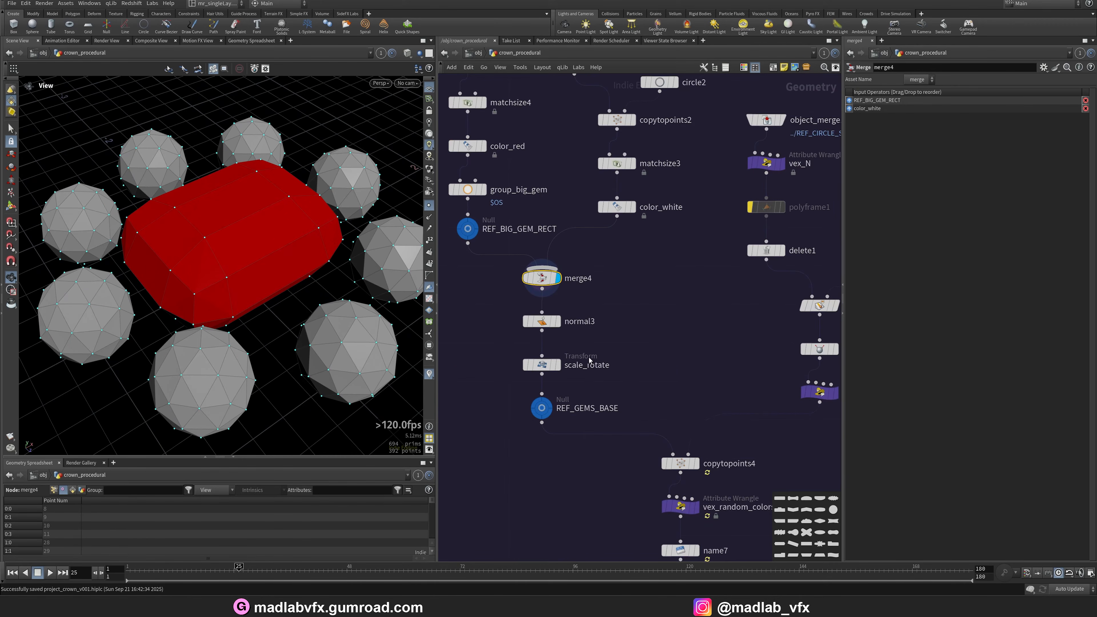
click(540, 326)
click(544, 365)
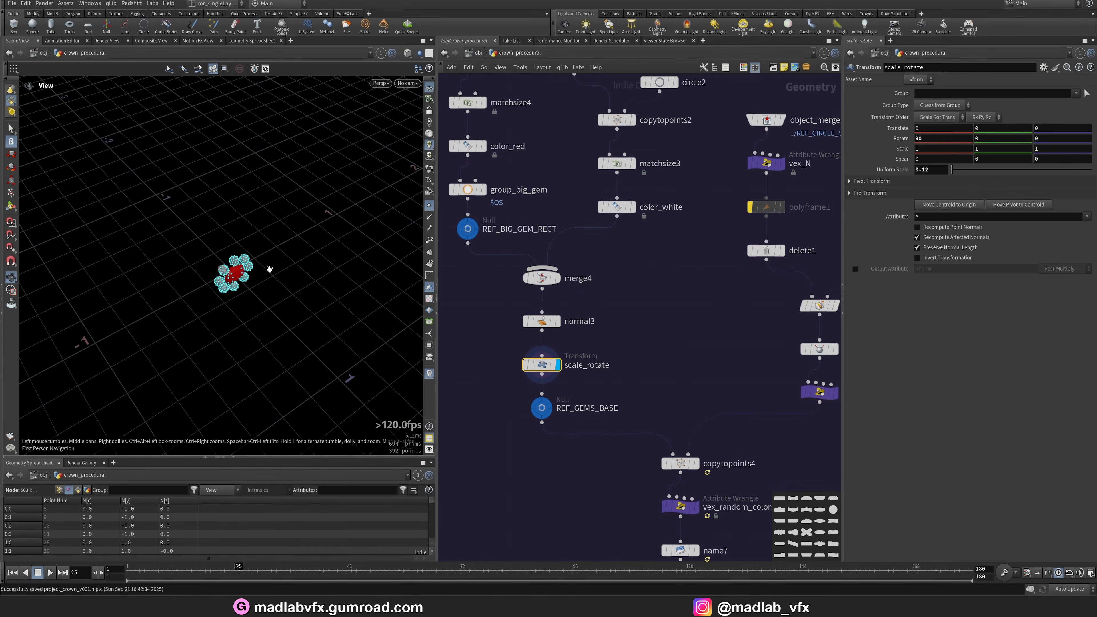
key(f)
drag(300, 266, 346, 268)
Display the copytopoints4 output and examine the gem clusters copied around the crown ring.
middle_drag(699, 453, 570, 364)
scroll(570, 364, up, 2)
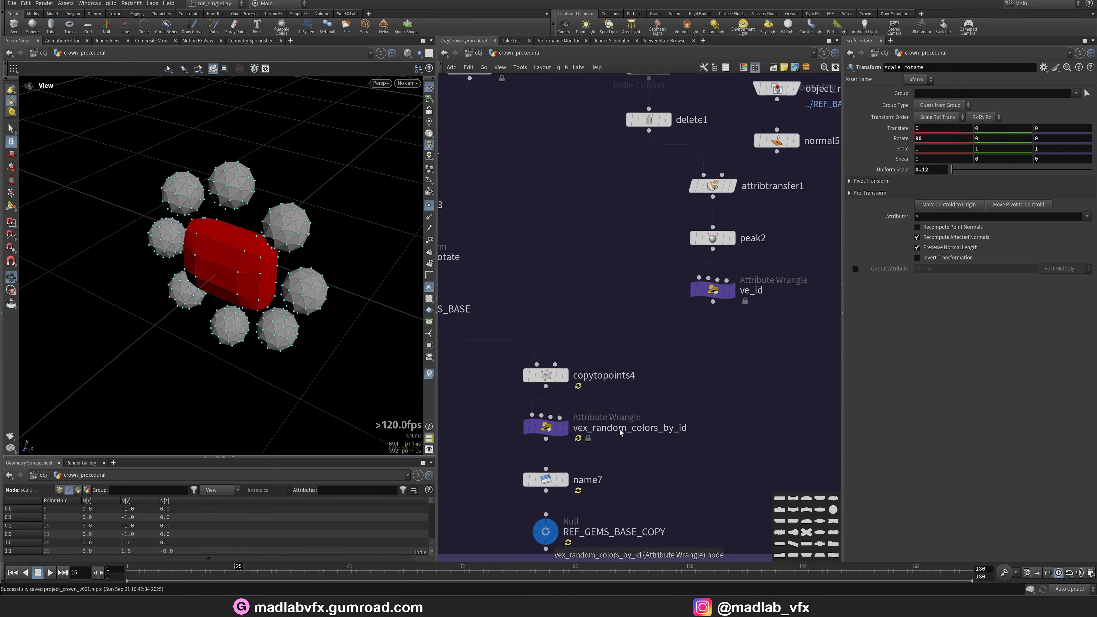
click(570, 380)
scroll(269, 259, down, 5)
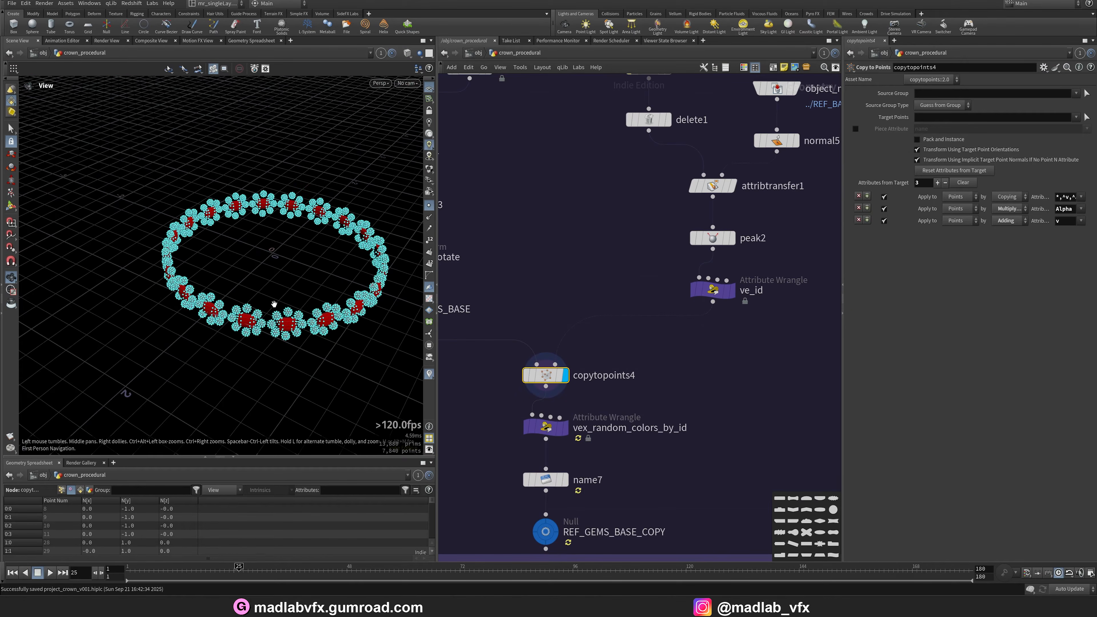
scroll(307, 289, up, 6)
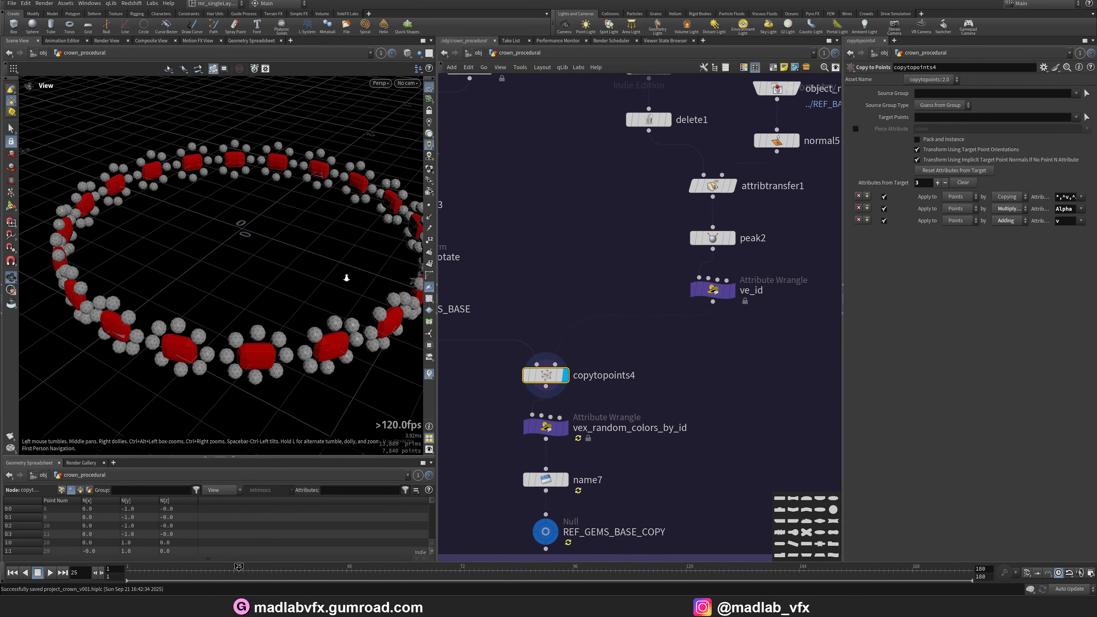
scroll(244, 228, up, 4)
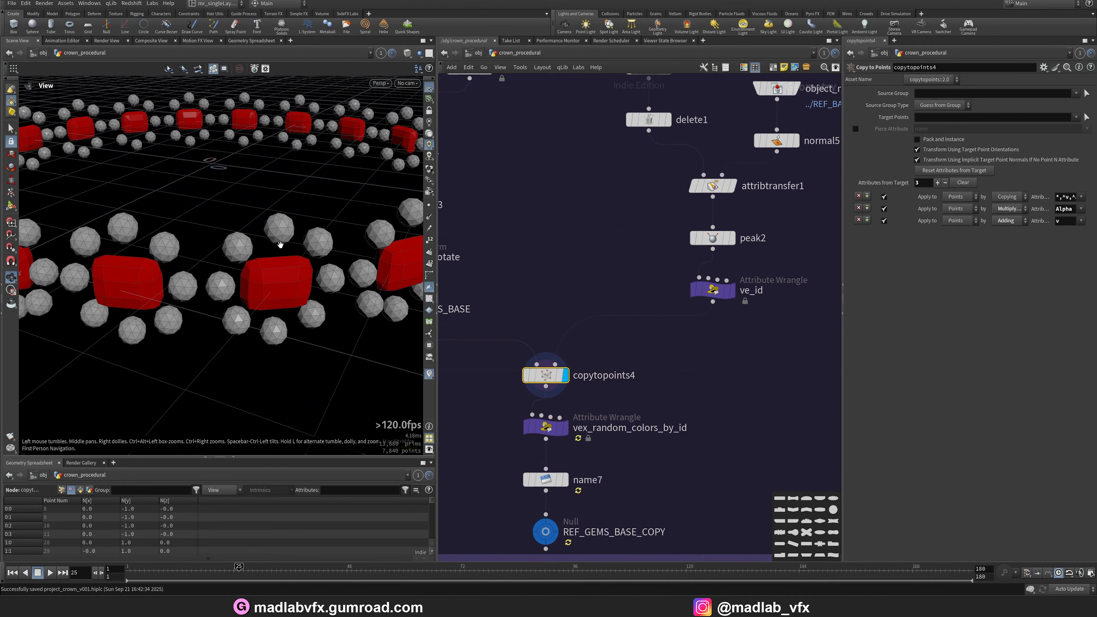
scroll(254, 287, up, 4)
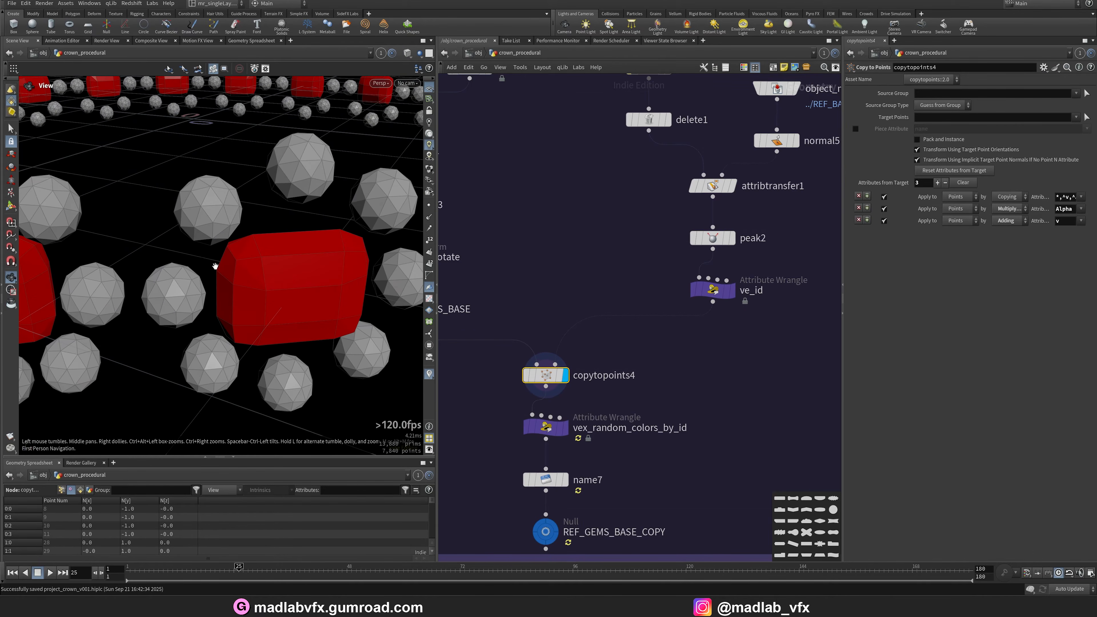
Open the crown render in the image viewer for comparison, then minimize it.
click(564, 607)
scroll(563, 471, up, 7)
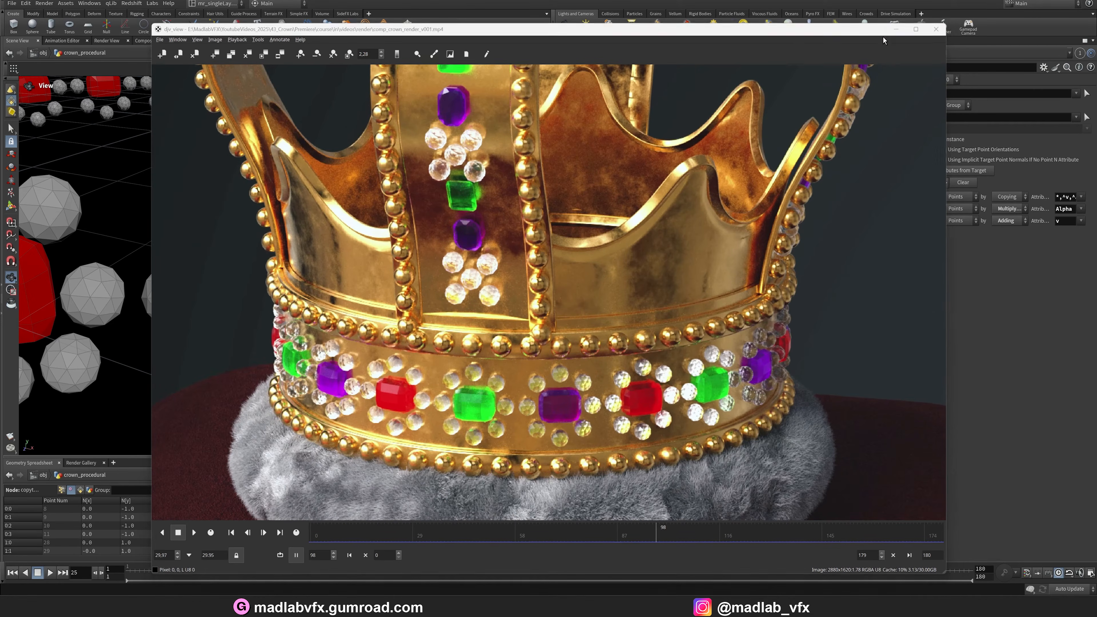
click(896, 28)
Display the vex_random_colors_by_id output, widen the parameter pane and orbit the coloured gems.
scroll(662, 335, up, 5)
click(649, 318)
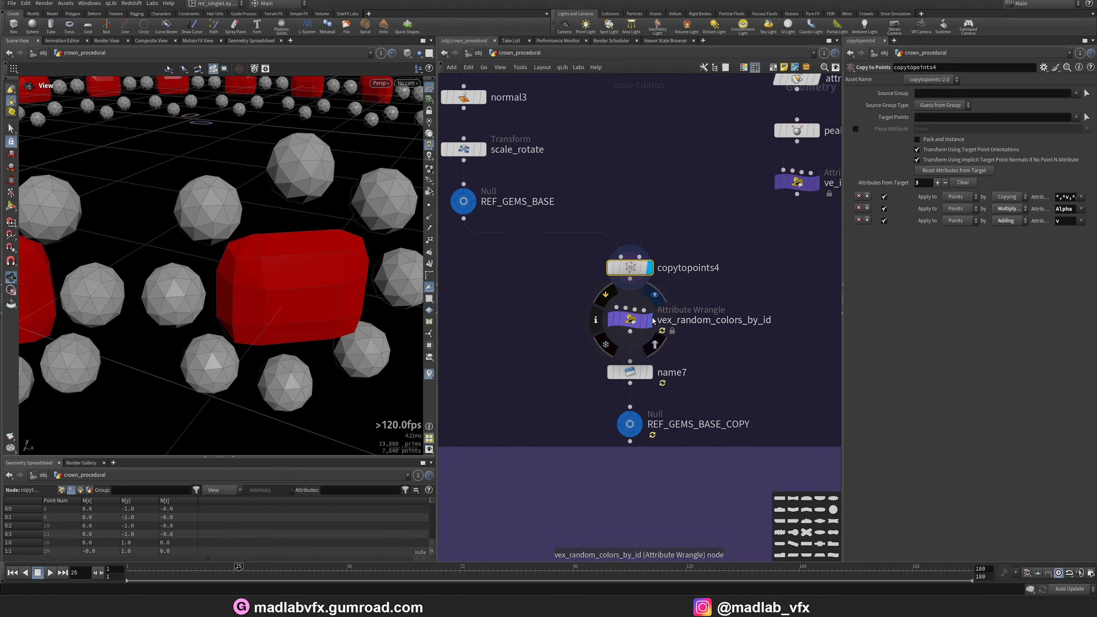
drag(844, 275, 829, 275)
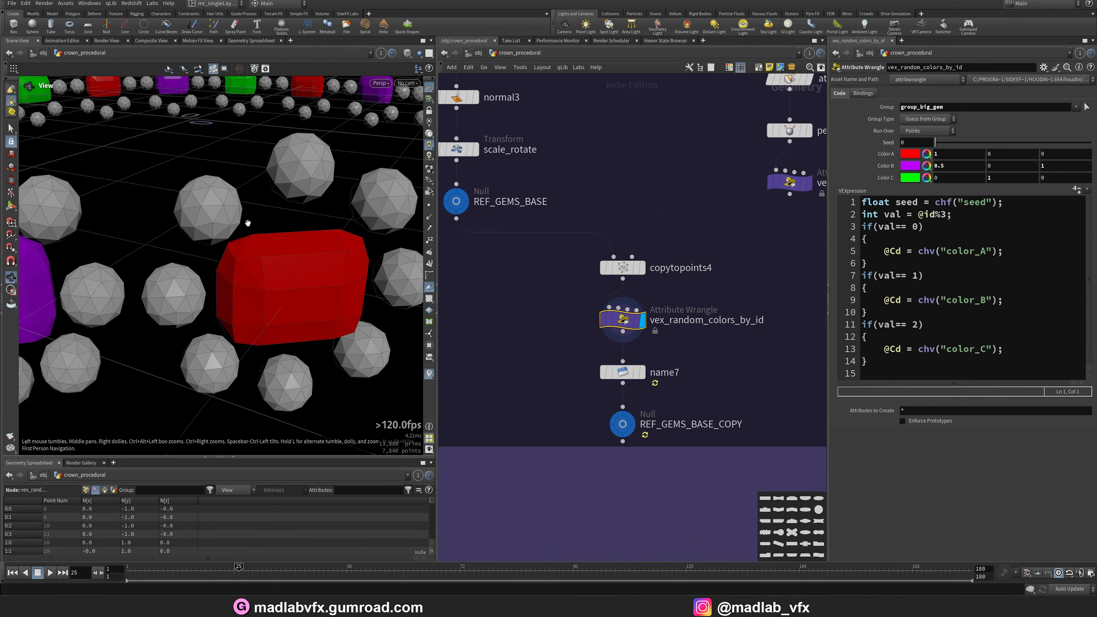
right_drag(229, 215, 134, 285)
drag(173, 242, 333, 303)
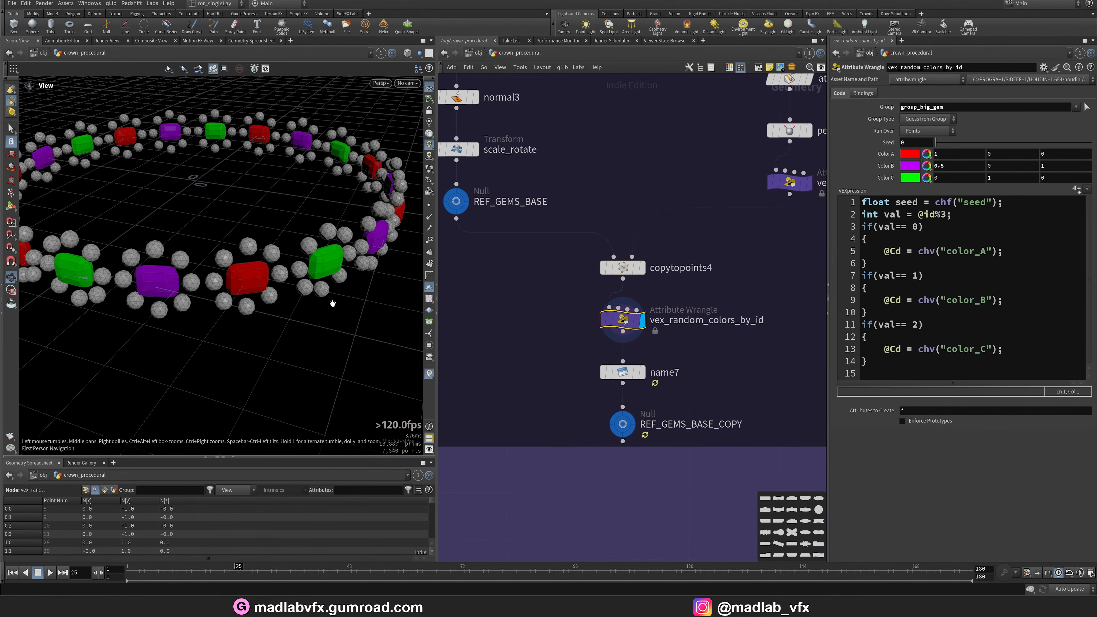
Display the name7 node's parameters and frame the whole network.
click(643, 372)
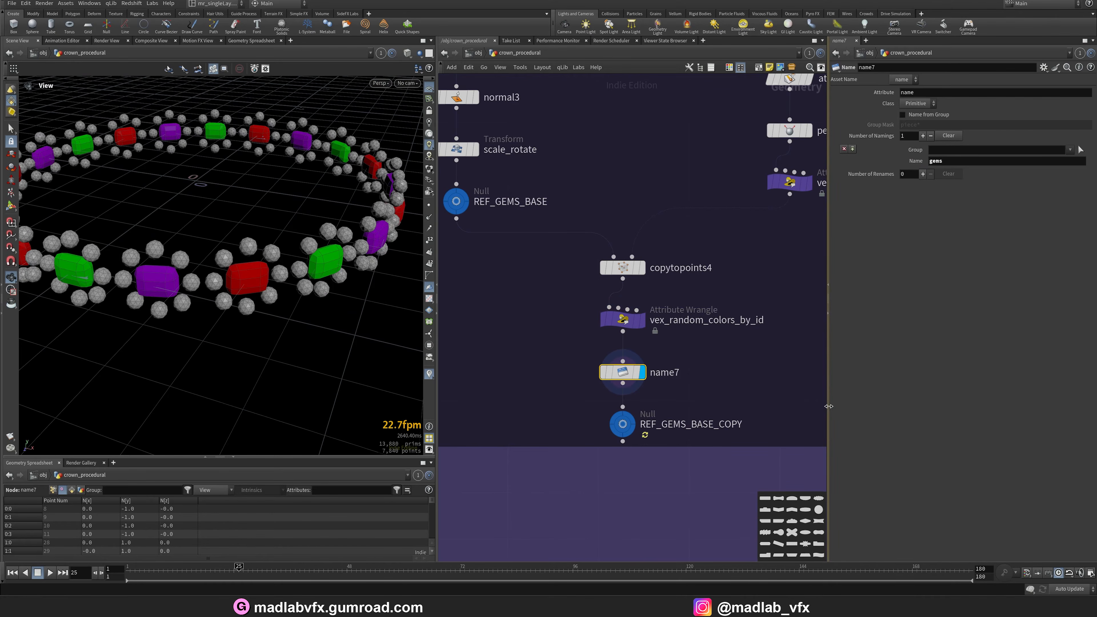
drag(829, 406, 892, 407)
key(h)
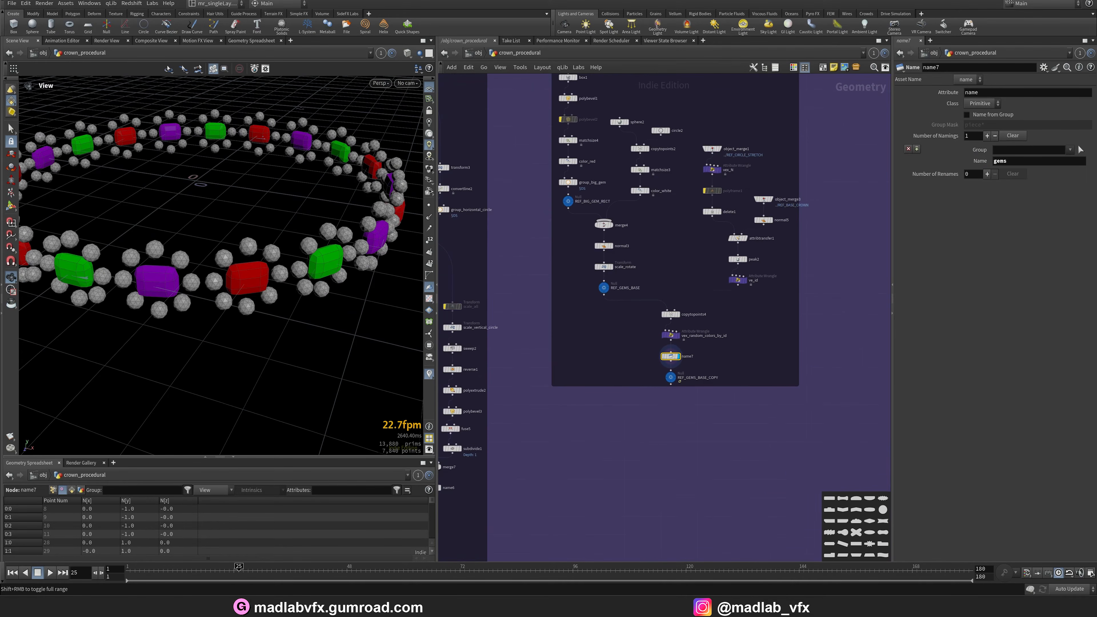
Switch to the render viewer and examine the gem band of the crown render.
key(alt+Tab)
scroll(578, 491, up, 6)
middle_drag(562, 471, 561, 365)
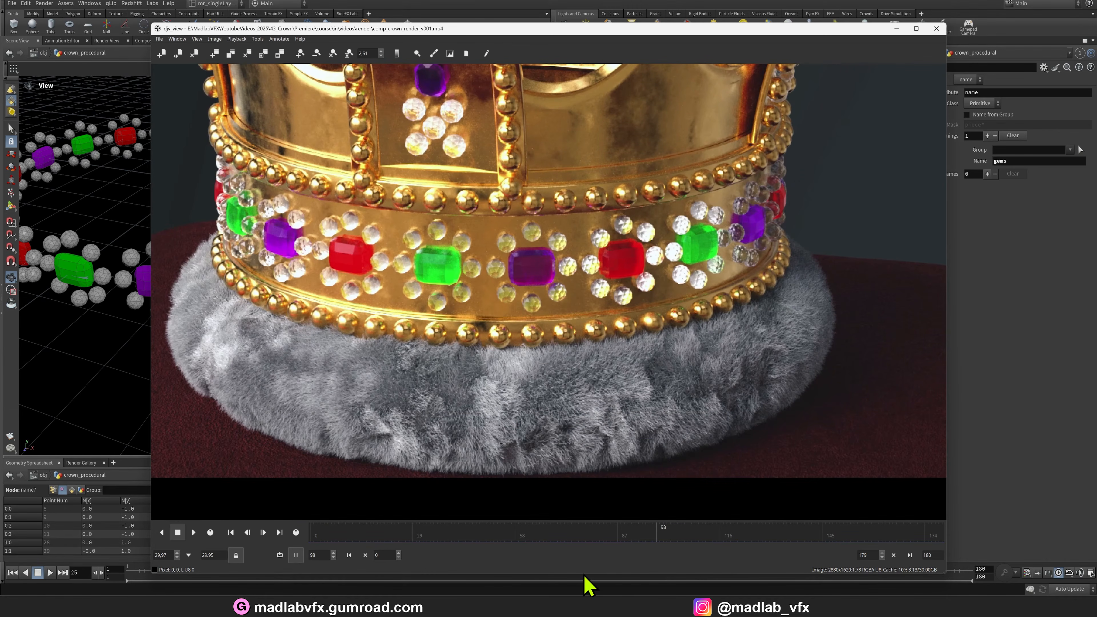
Minimize the render viewer, zoom the network into the TORUS HAIR section and display object_merge6.
click(903, 25)
scroll(619, 375, down, 10)
middle_drag(754, 386, 631, 321)
scroll(631, 319, up, 5)
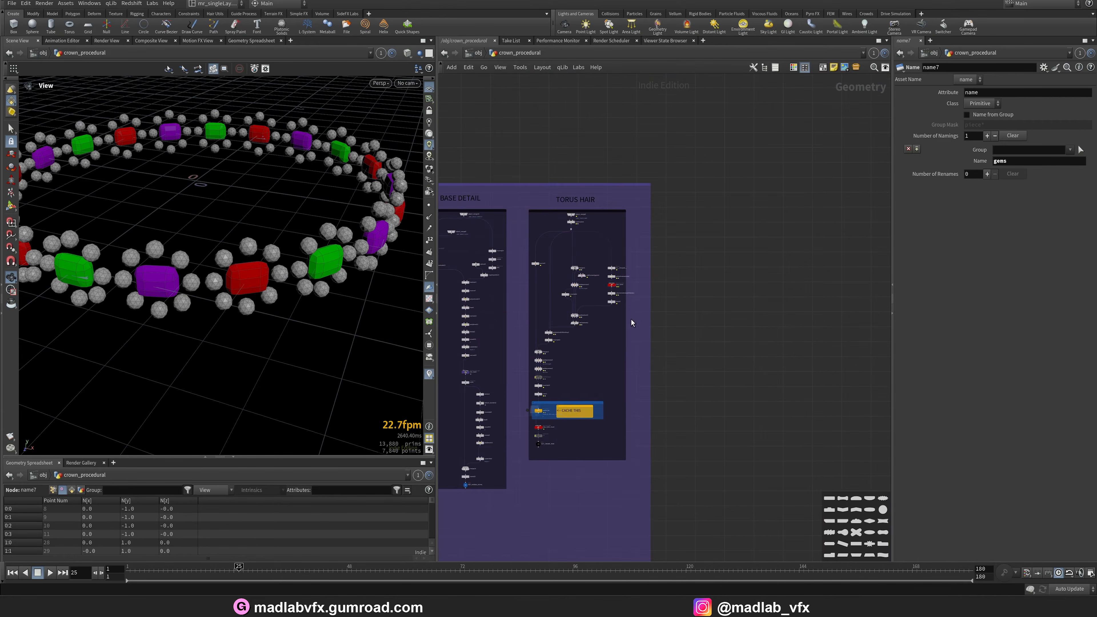
scroll(633, 251, up, 10)
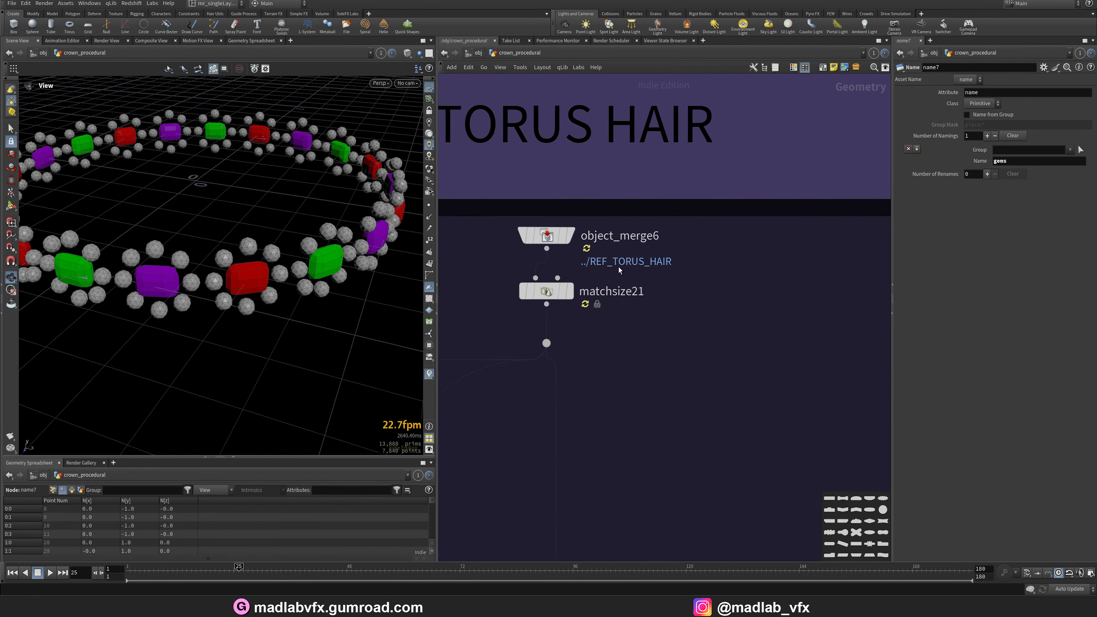
click(569, 235)
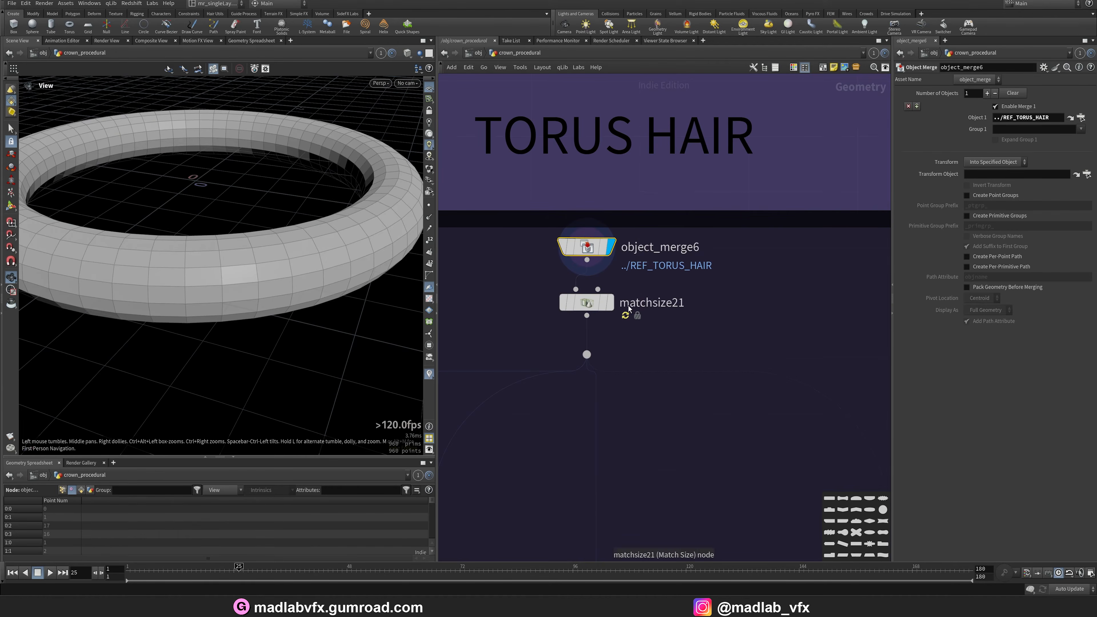
Select matchsize21 to show its parameters and move down the TORUS HAIR branch.
click(609, 302)
scroll(647, 439, down, 8)
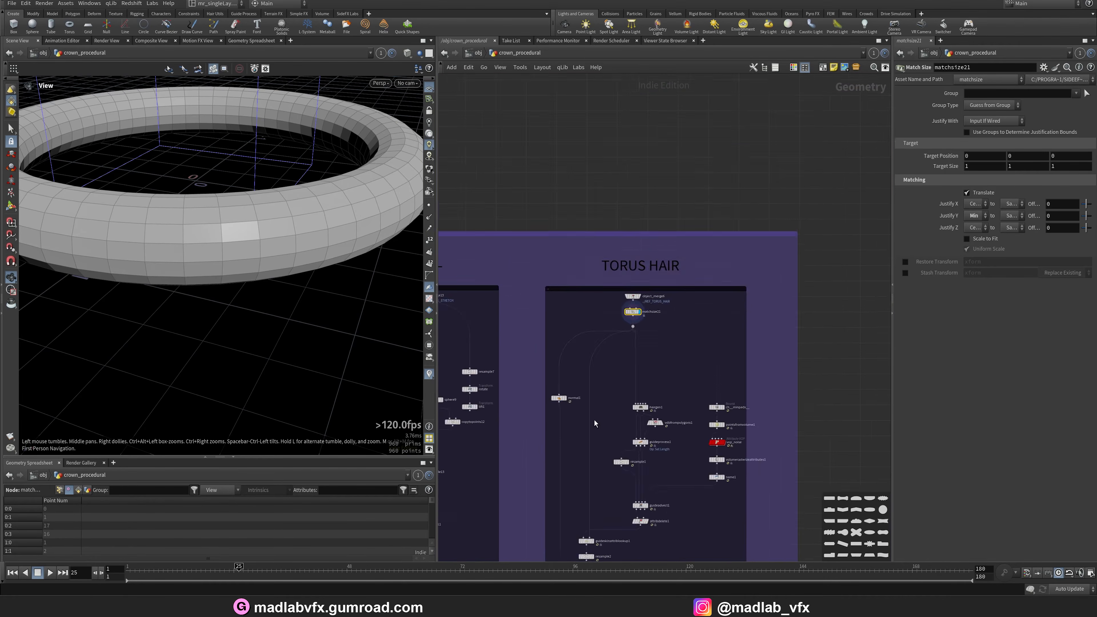
middle_drag(594, 423, 616, 211)
scroll(691, 220, up, 6)
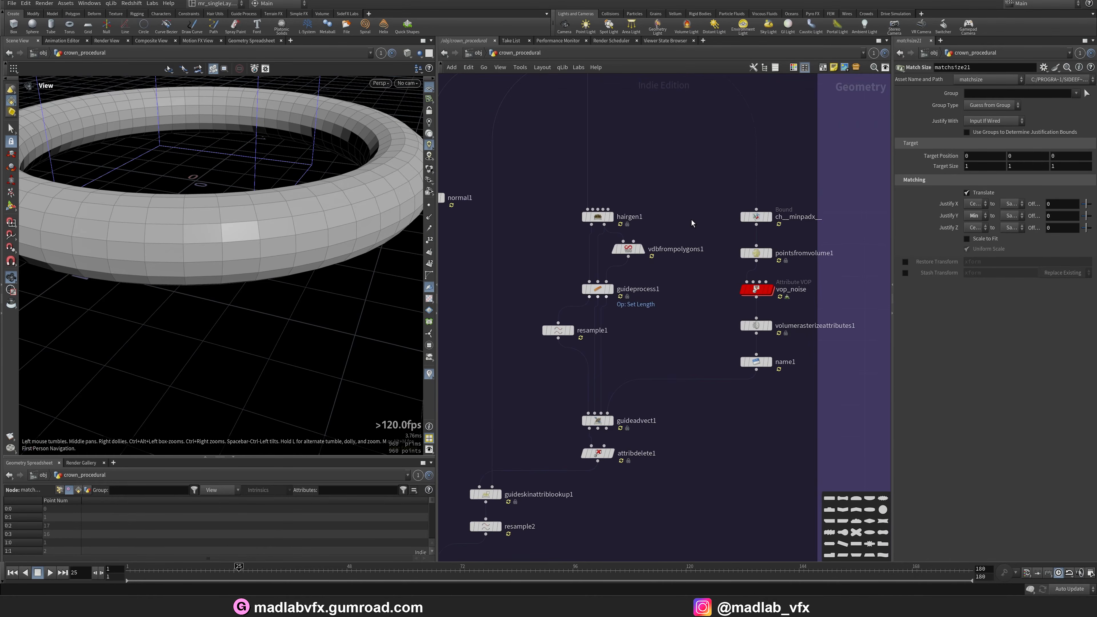
Display hairgen1 and orbit the generated hair on the torus.
click(611, 266)
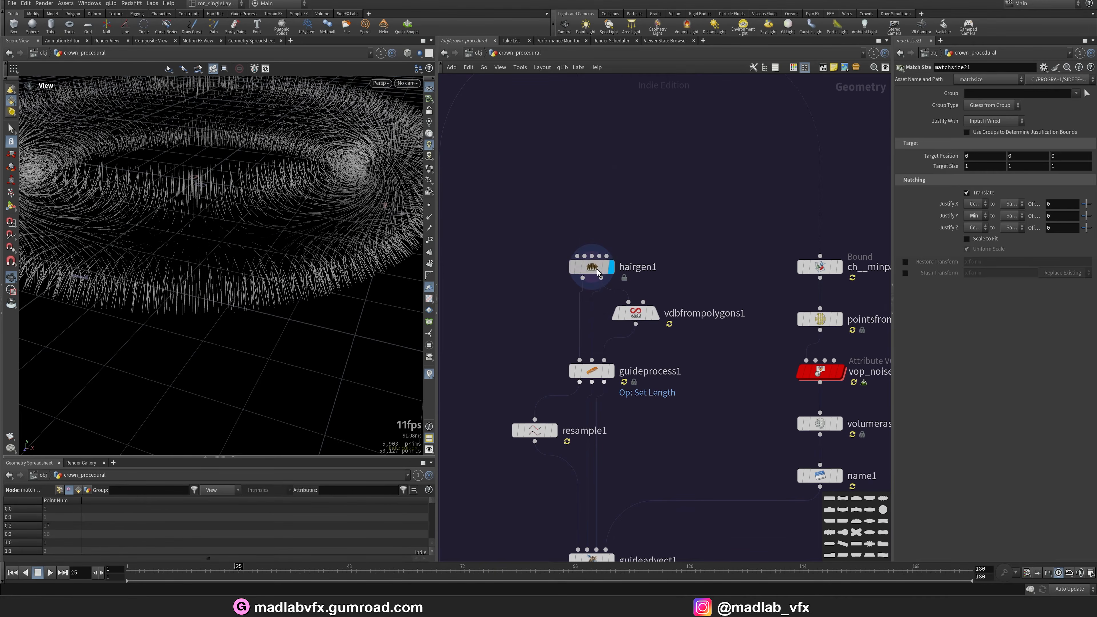
drag(327, 296, 355, 296)
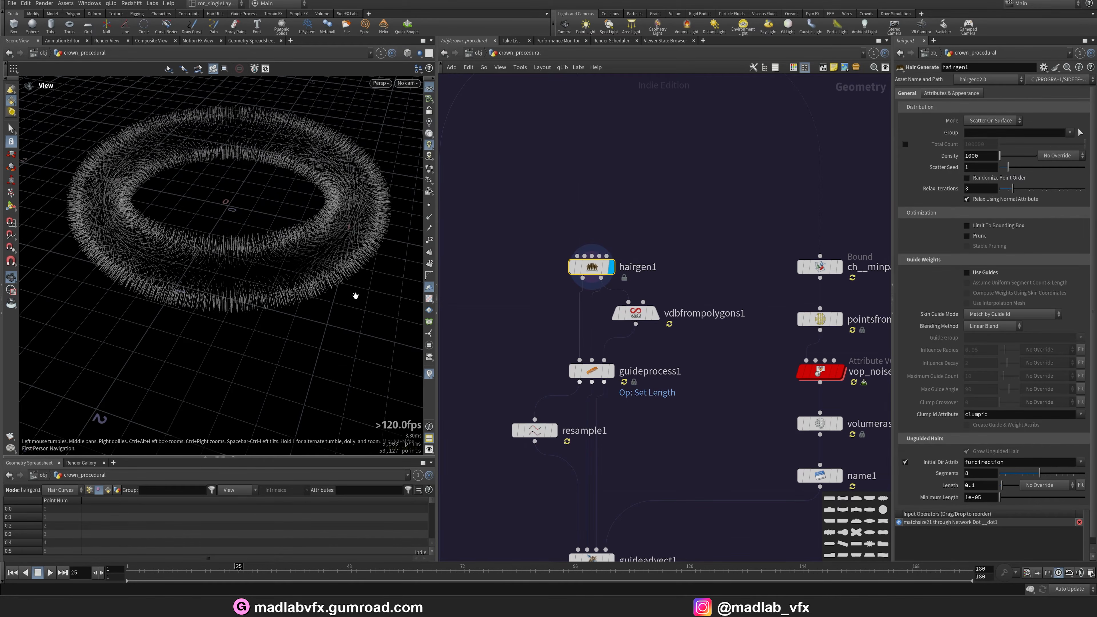
scroll(622, 386, up, 2)
middle_drag(662, 308, 668, 298)
Step between the vdbfrompolygons1 and hairgen1 outputs to compare the VDB and hair.
click(670, 287)
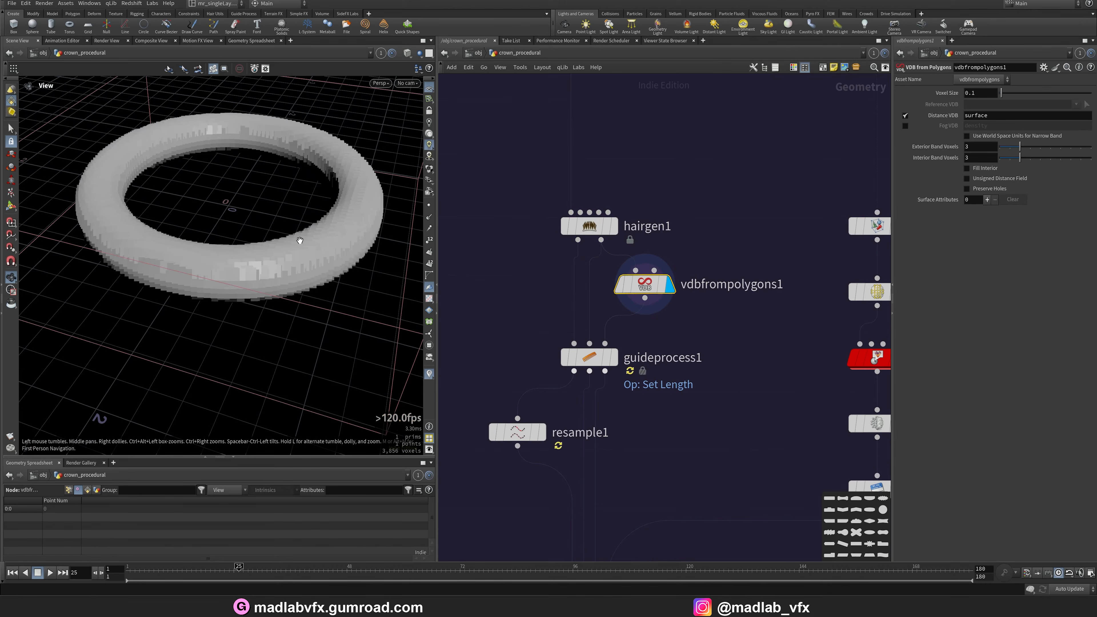
click(614, 227)
middle_drag(670, 103, 659, 451)
click(576, 218)
middle_drag(673, 525, 634, 211)
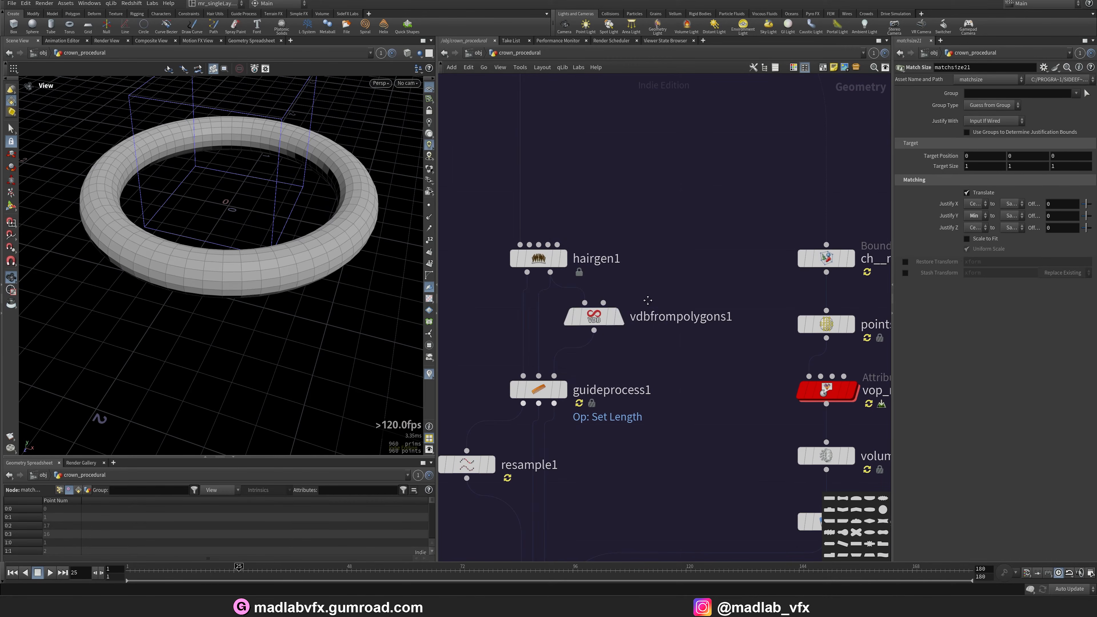
Display guideprocess1, show its Set Length parameters and orbit the processed guides.
click(620, 322)
middle_drag(579, 394, 620, 368)
click(603, 364)
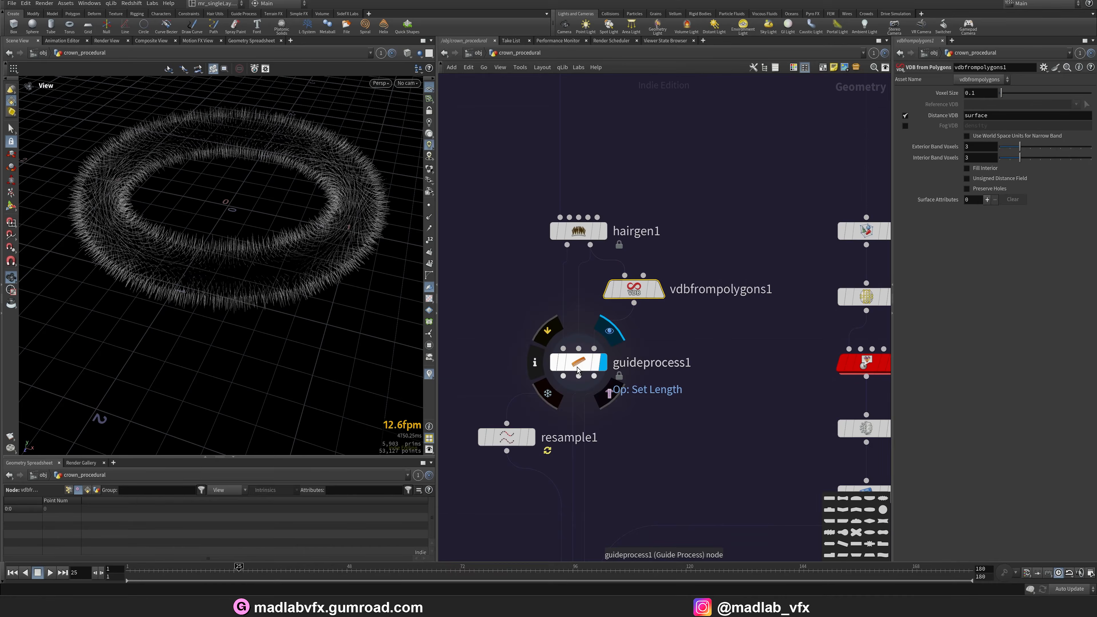
click(575, 363)
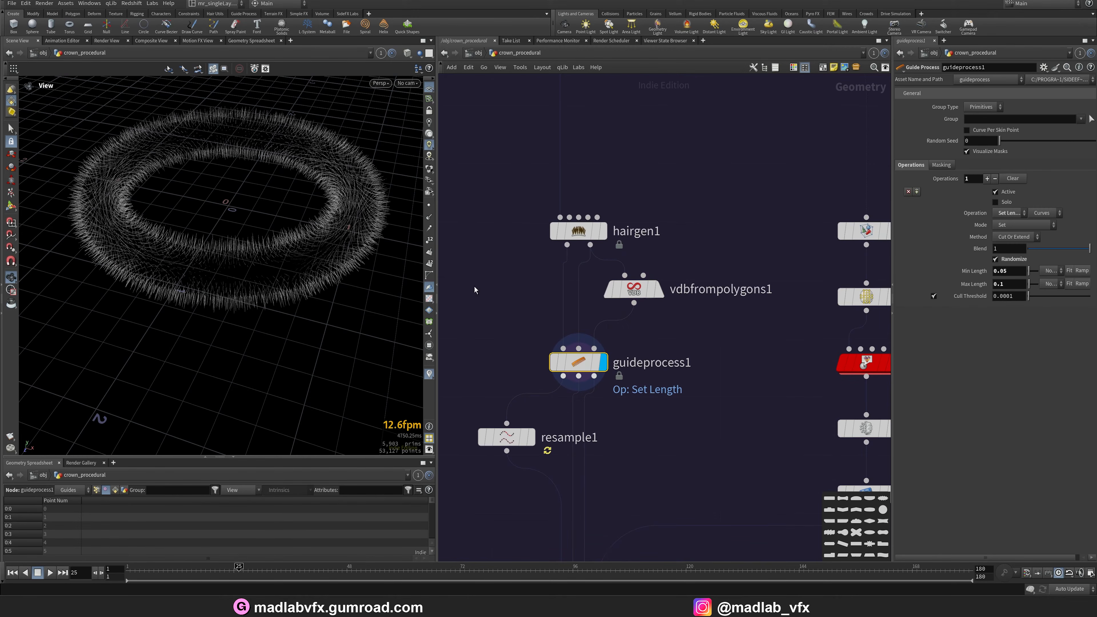
alt+right_drag(268, 281, 343, 296)
alt+drag(343, 297, 562, 313)
scroll(642, 415, down, 2)
middle_drag(642, 415, 706, 360)
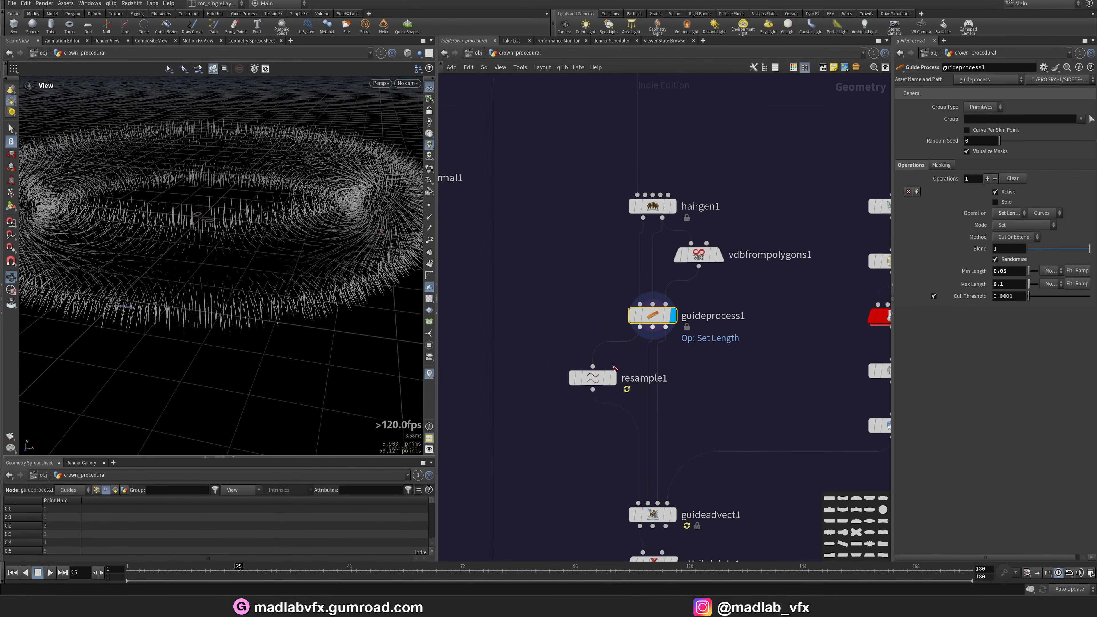
Display resample1, turn on point display in the viewport and orbit the resampled curves.
drag(596, 379, 566, 393)
click(585, 393)
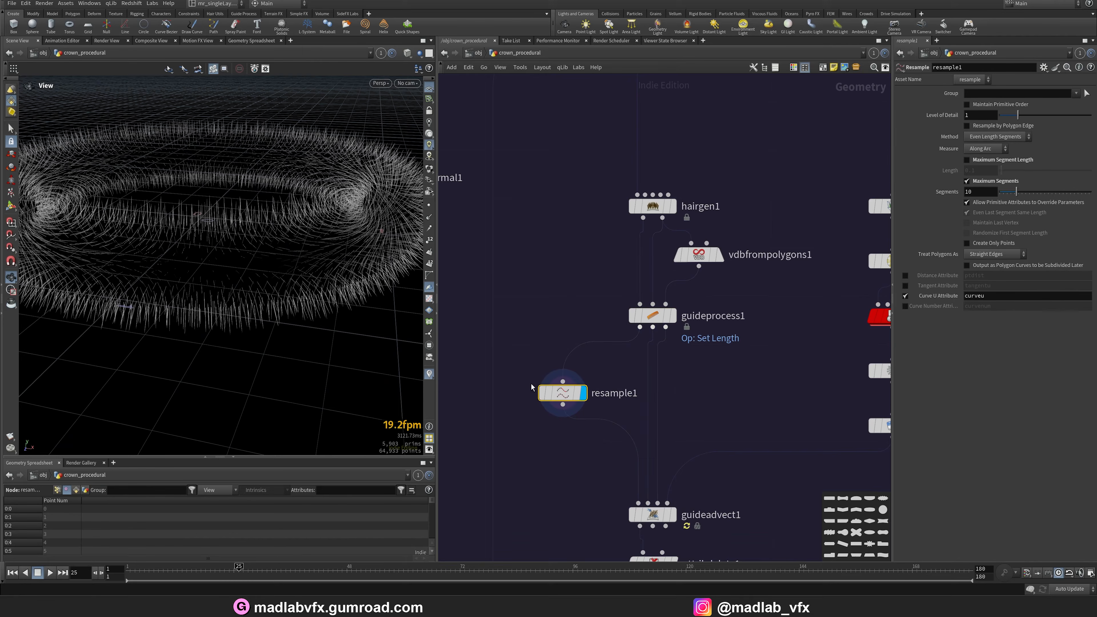
click(429, 205)
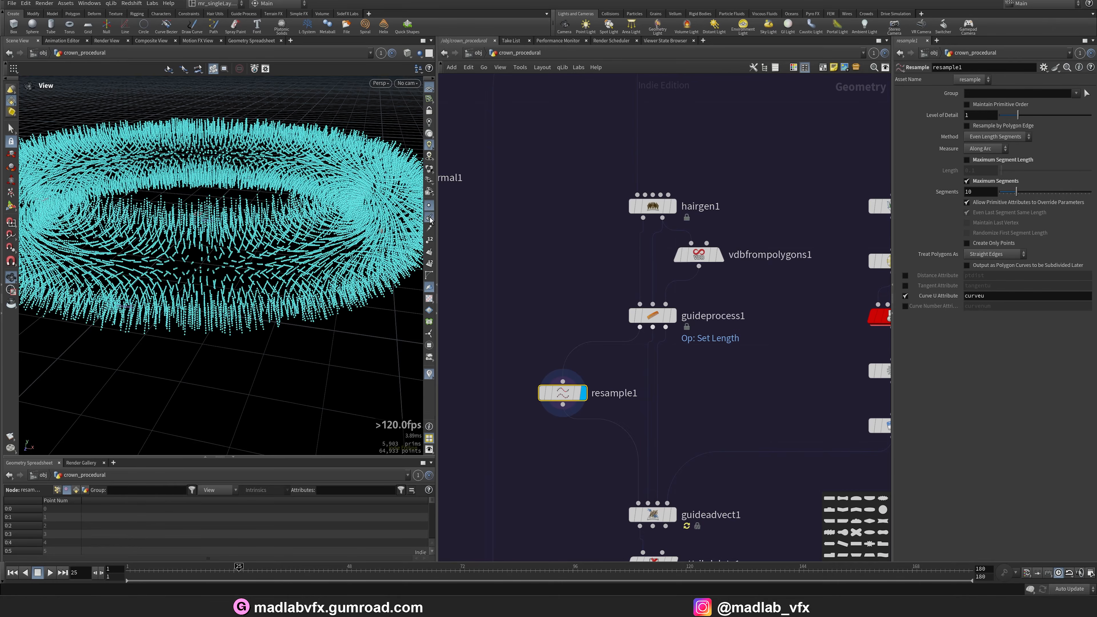
right_drag(213, 286, 262, 245)
drag(262, 246, 259, 304)
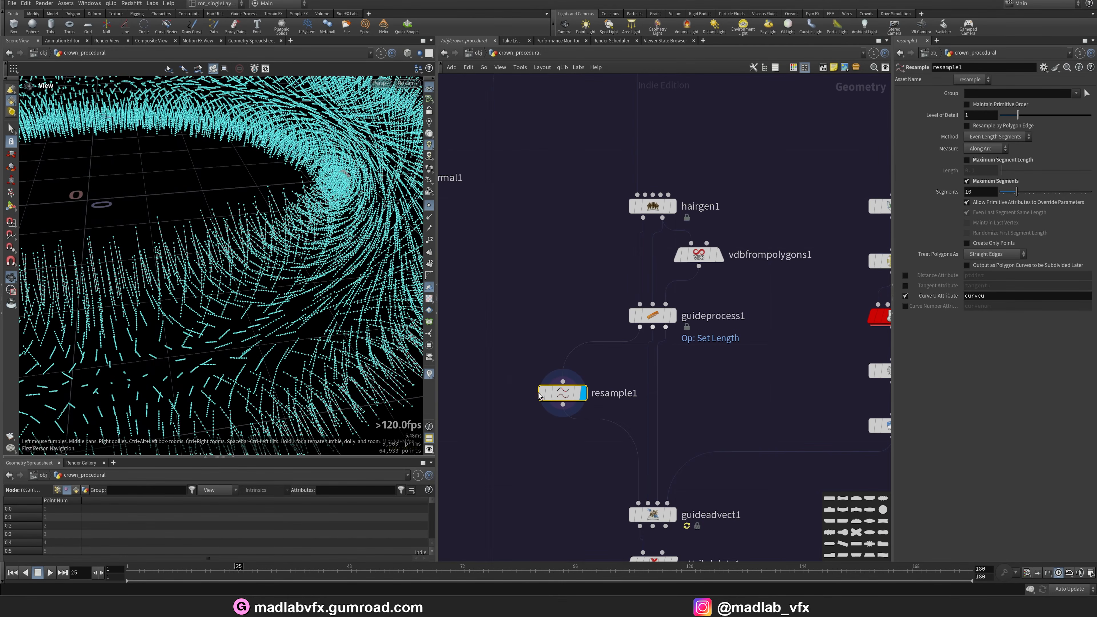
Examine the resample1 curves closely in the viewport.
click(540, 396)
click(539, 396)
right_drag(190, 270, 212, 309)
click(542, 394)
click(542, 394)
middle_drag(212, 309, 232, 260)
middle_drag(722, 540, 672, 437)
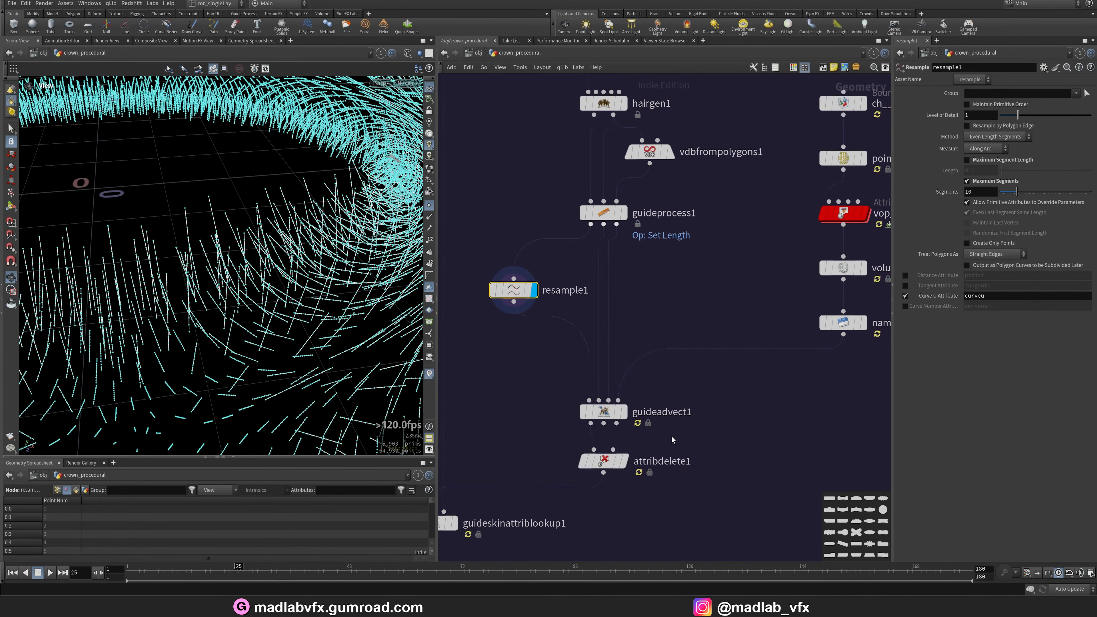
scroll(765, 344, down, 4)
middle_drag(765, 344, 629, 416)
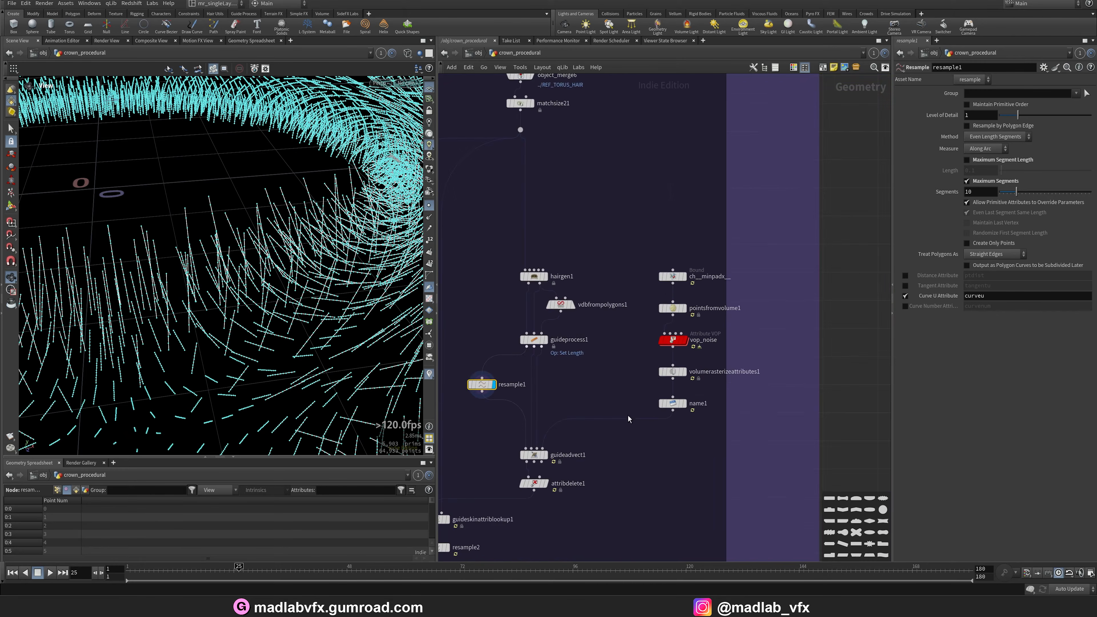
scroll(676, 319, up, 3)
right_drag(332, 312, 357, 366)
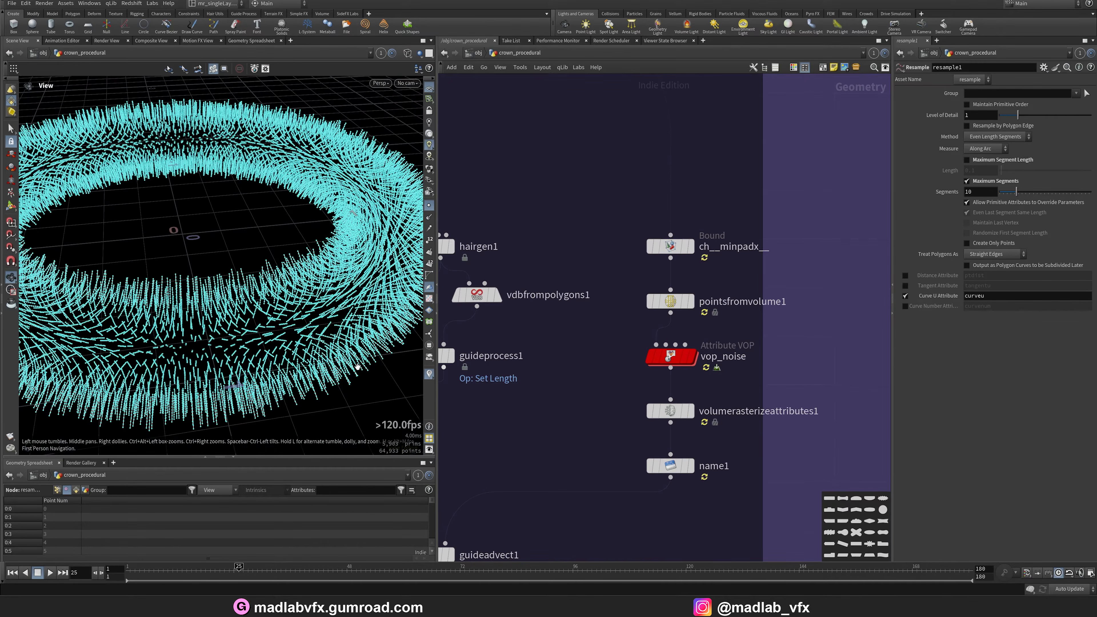
middle_drag(571, 457, 596, 384)
Display the Bound node ch__minpadx__ in shaded mode and orbit the bounding box.
click(718, 197)
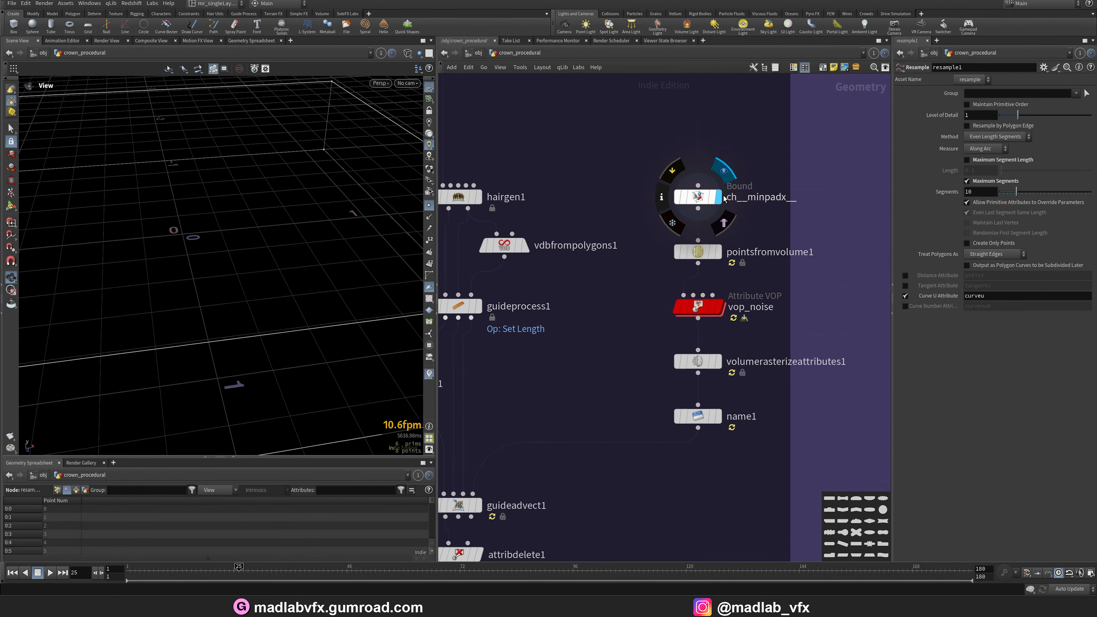
key(w)
mouse_move(281, 237)
mouse_down()
mouse_move(294, 221)
mouse_move(249, 246)
mouse_up()
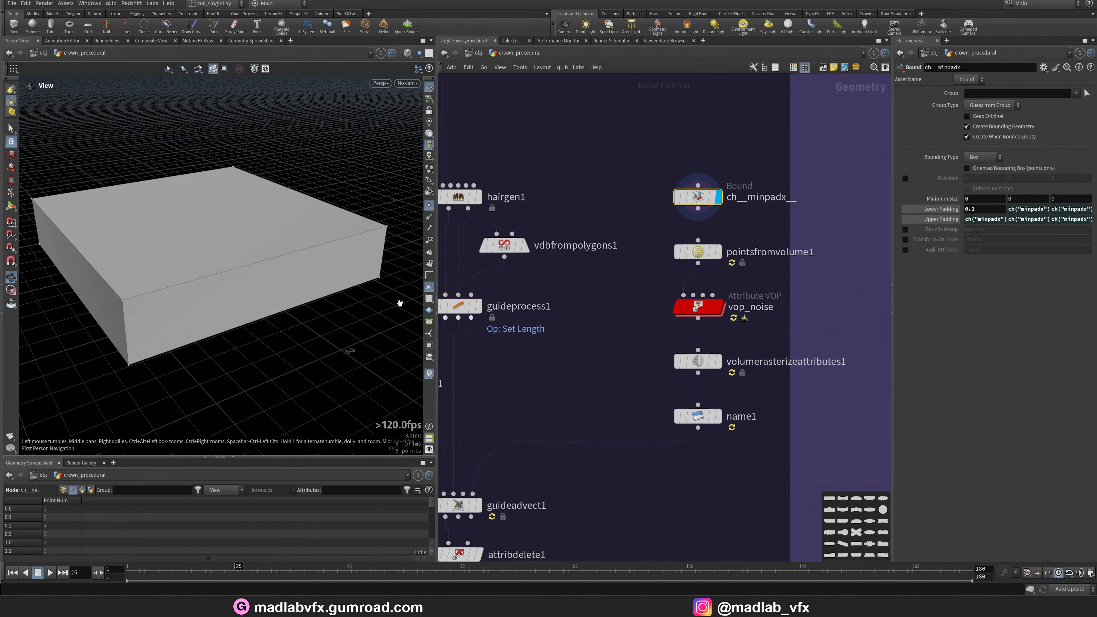
drag(399, 303, 402, 316)
Display pointsfromvolume1 and vop_noise, then open vop_noise's node info and enable the v attribute visualizer.
click(717, 252)
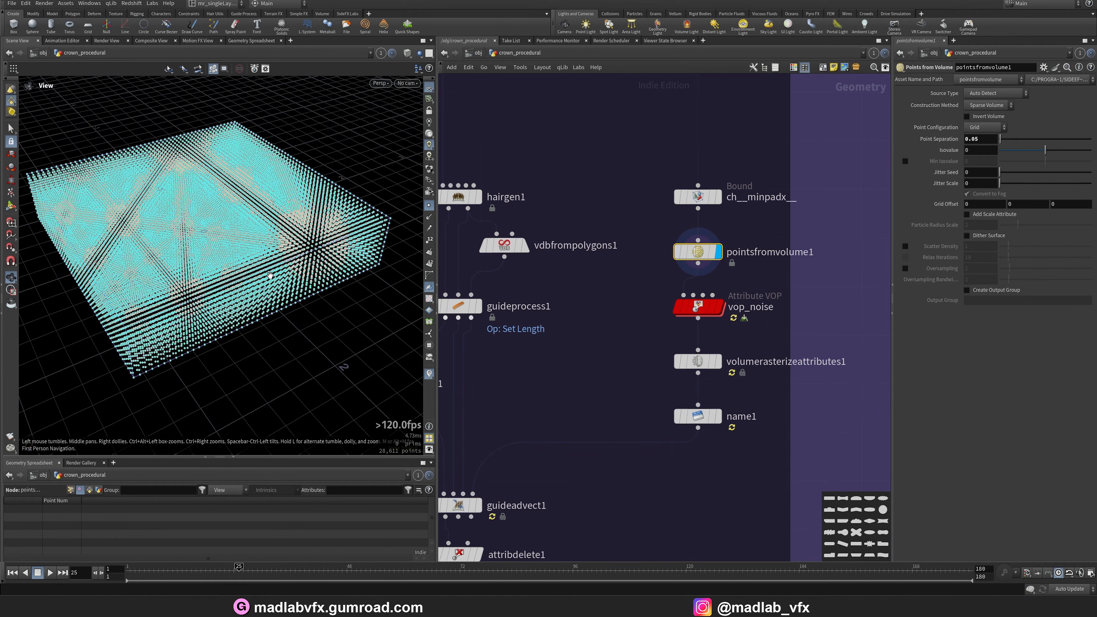
click(719, 306)
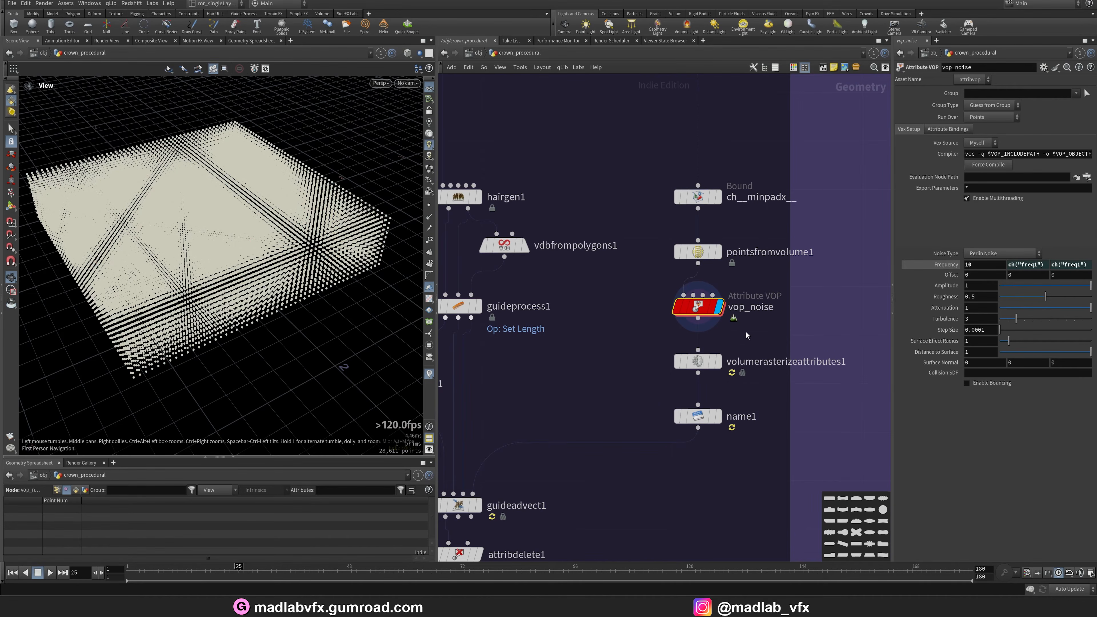
mouse_move(700, 306)
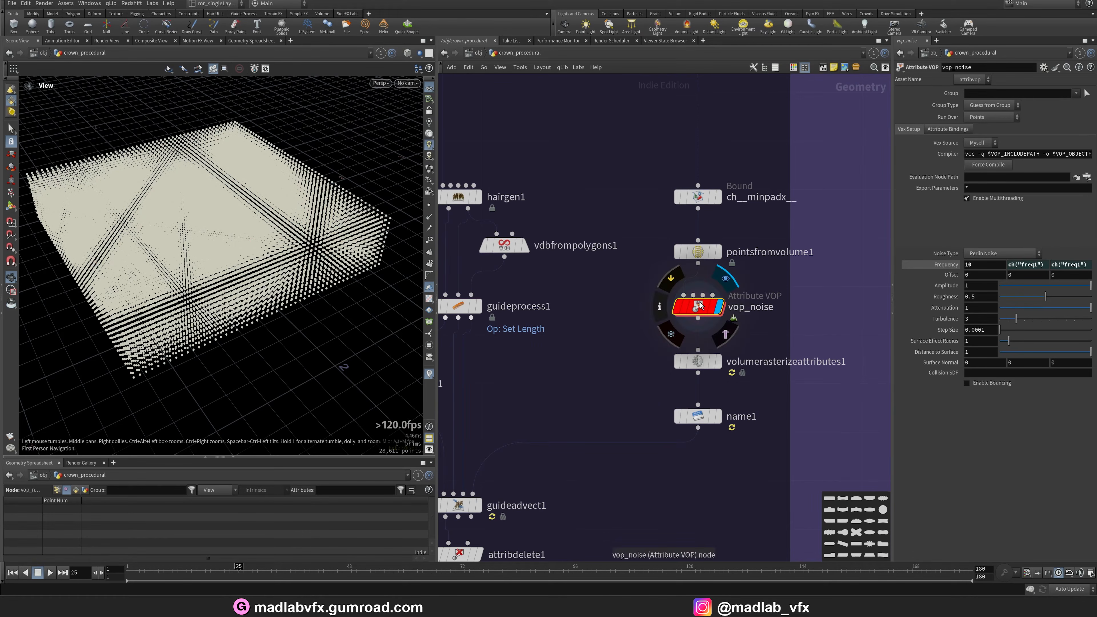
click(658, 307)
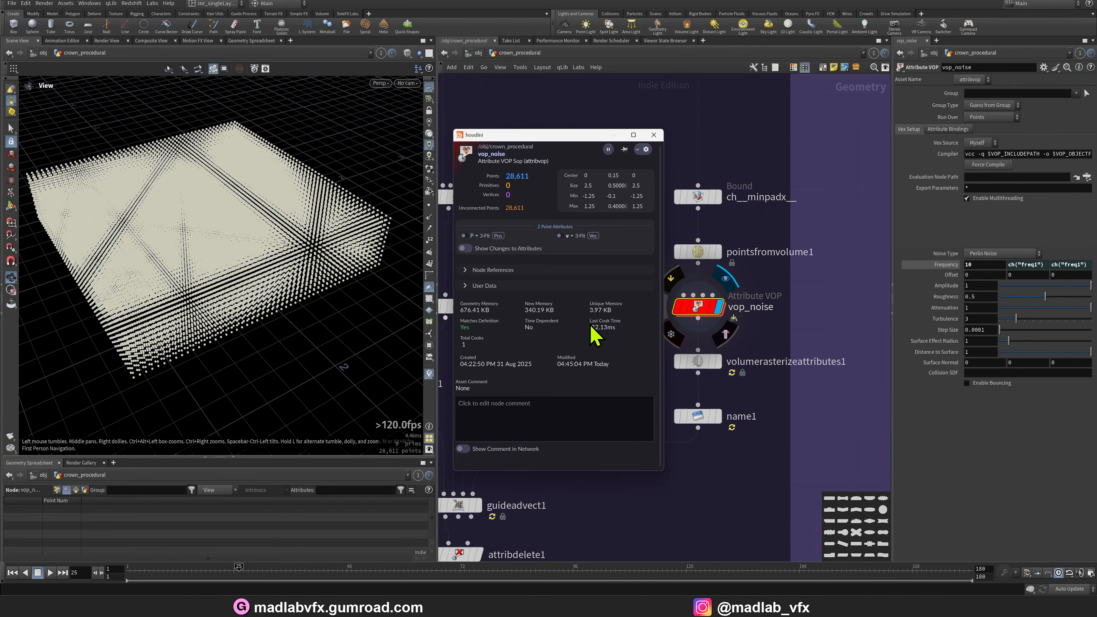
click(560, 235)
click(656, 134)
Orbit the noise vectors and open then close the v visualizer's settings.
right_drag(130, 262, 277, 297)
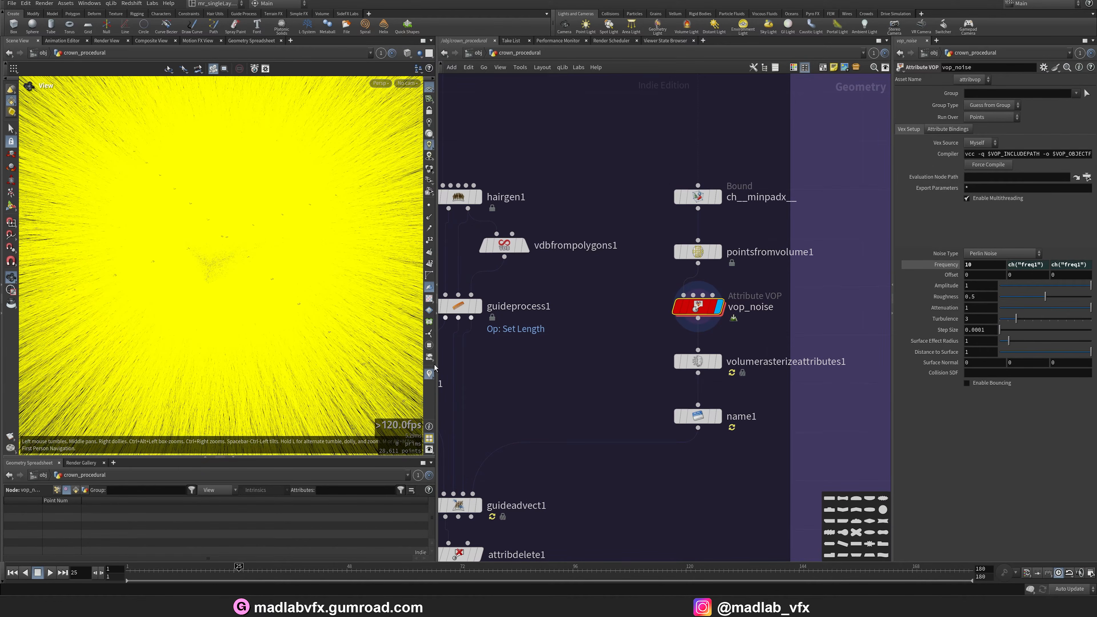
click(430, 374)
click(515, 365)
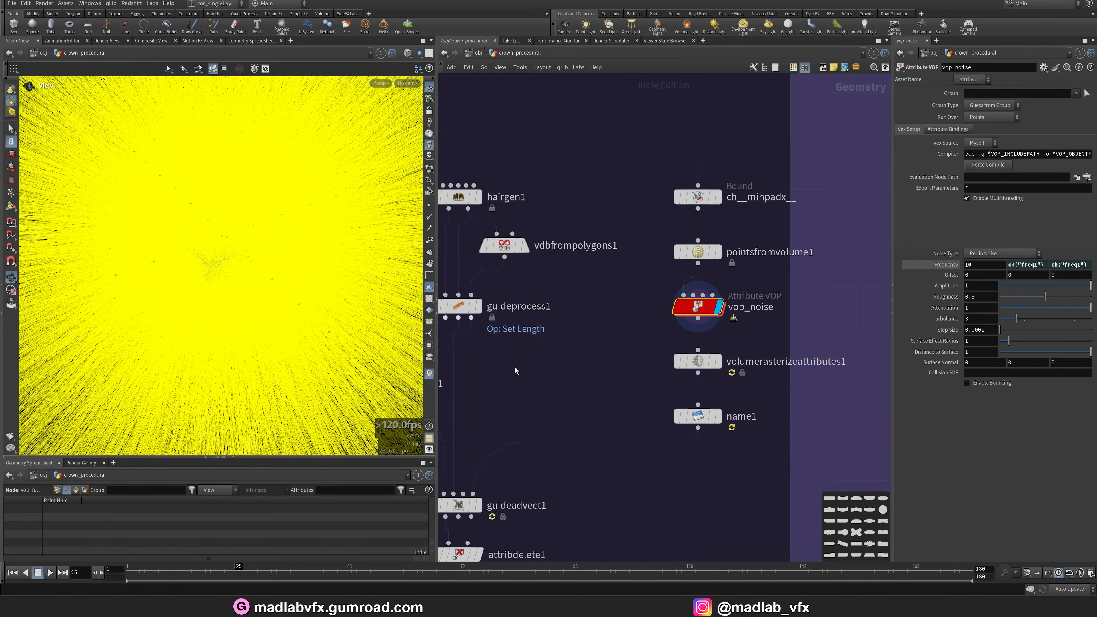
drag(623, 388, 508, 387)
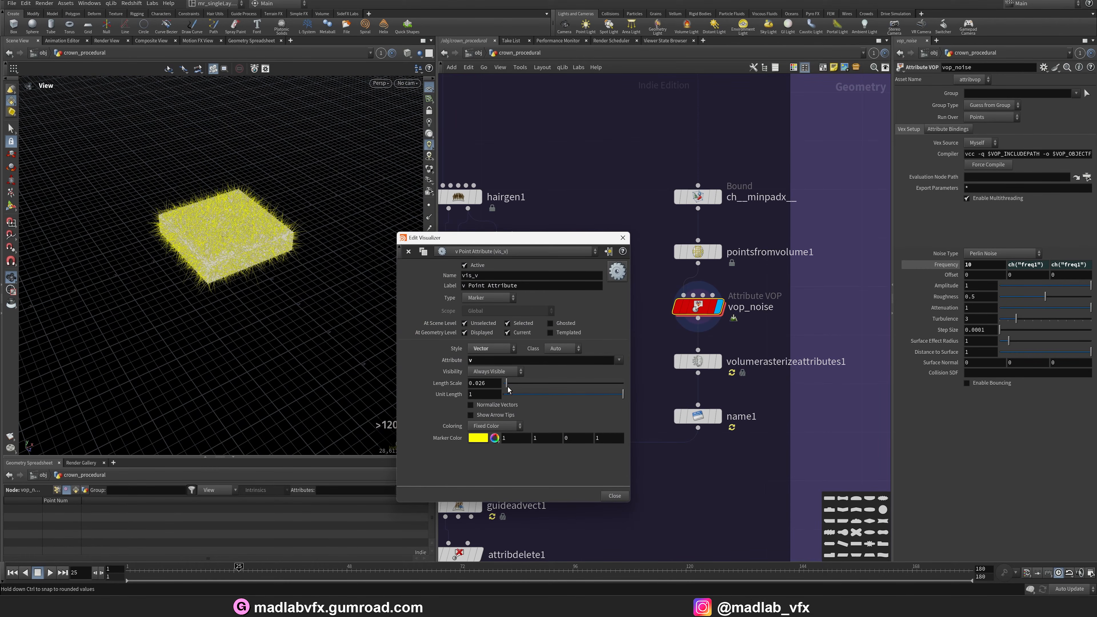
click(626, 237)
right_drag(382, 270, 212, 265)
drag(212, 265, 302, 257)
View the noise vectors from the top, front and perspective viewports.
key(space+2)
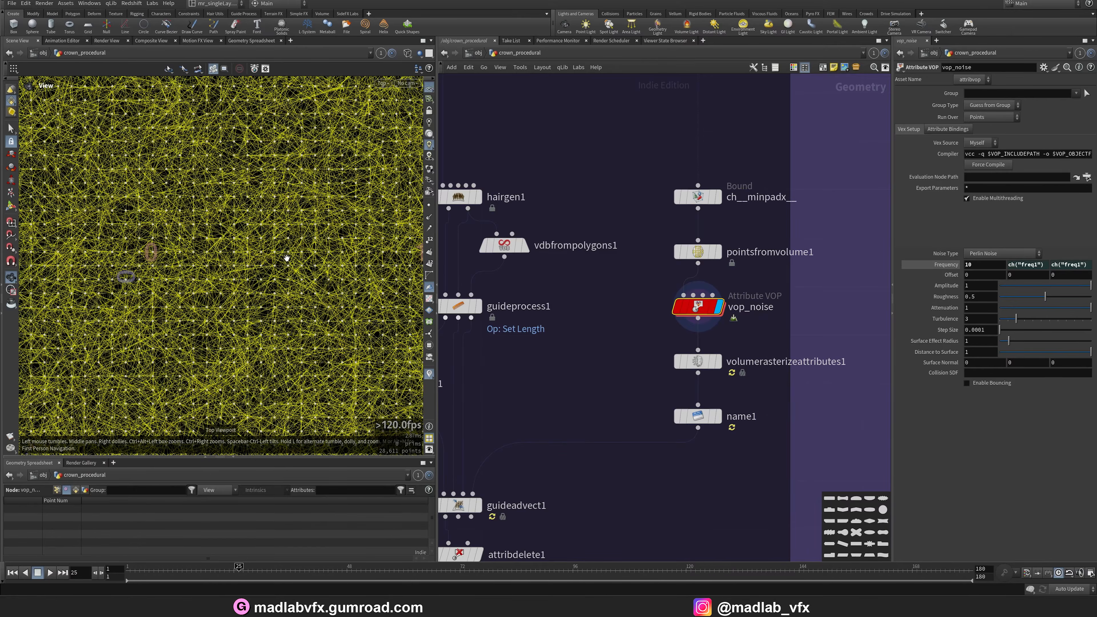
scroll(286, 258, down, 10)
key(space+1)
key(space+3)
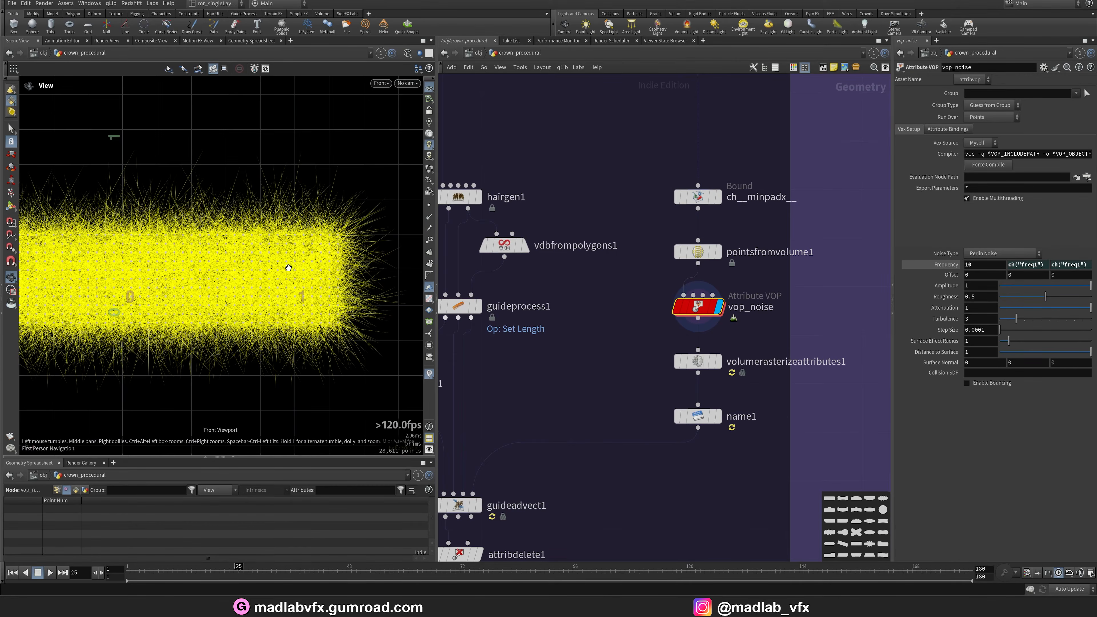
scroll(359, 287, up, 8)
key(space+1)
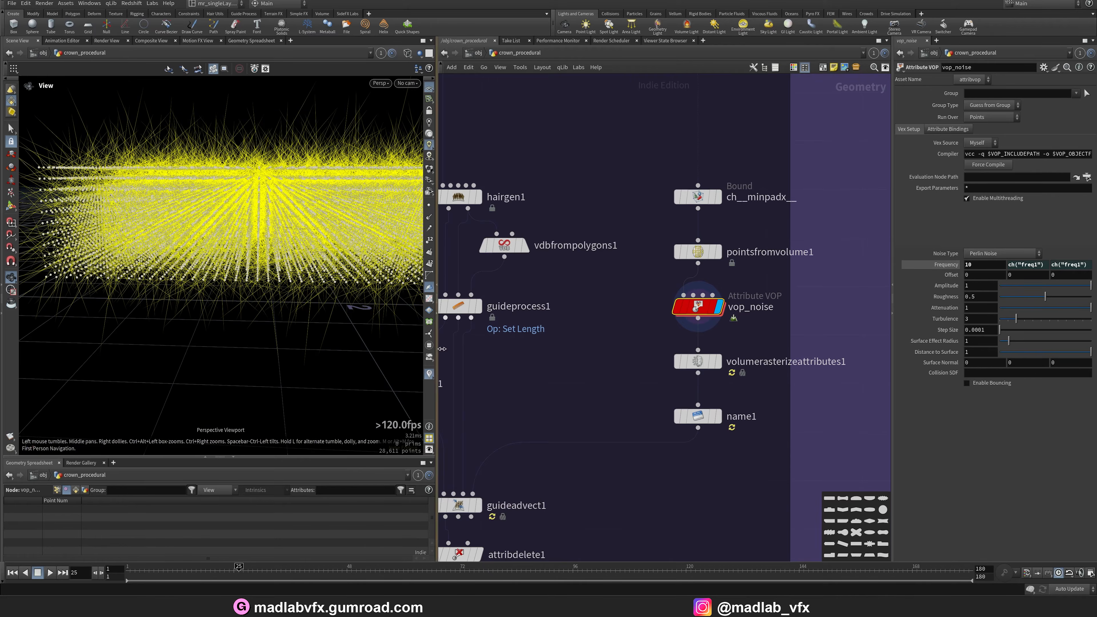
Display volumerasterizeattributes1 in shaded mode and orbit the rasterized volume.
click(718, 361)
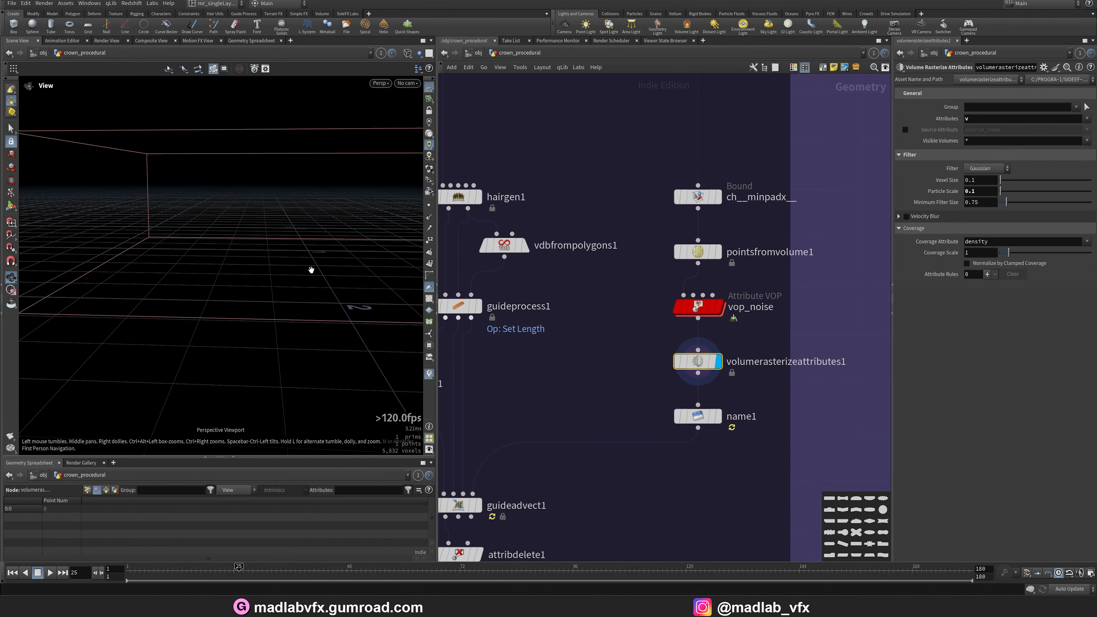
key(w)
mouse_move(311, 270)
mouse_down()
mouse_move(318, 287)
mouse_move(269, 348)
mouse_move(336, 362)
mouse_up()
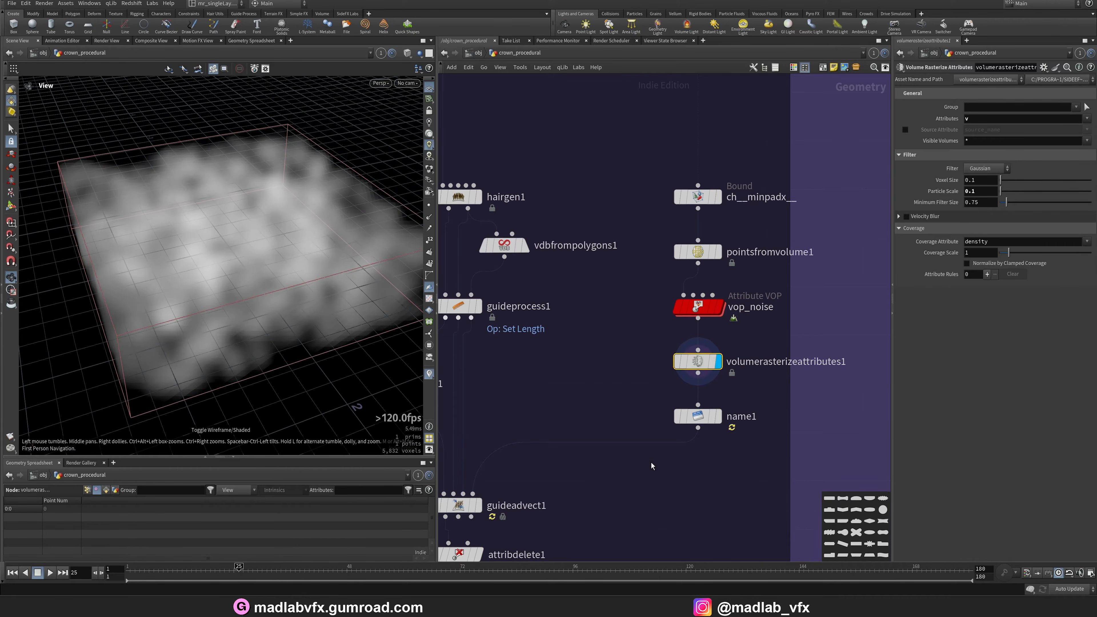
Display guideadvect1, widen the viewport and orbit the advected hair closely.
middle_drag(652, 466, 673, 399)
click(502, 440)
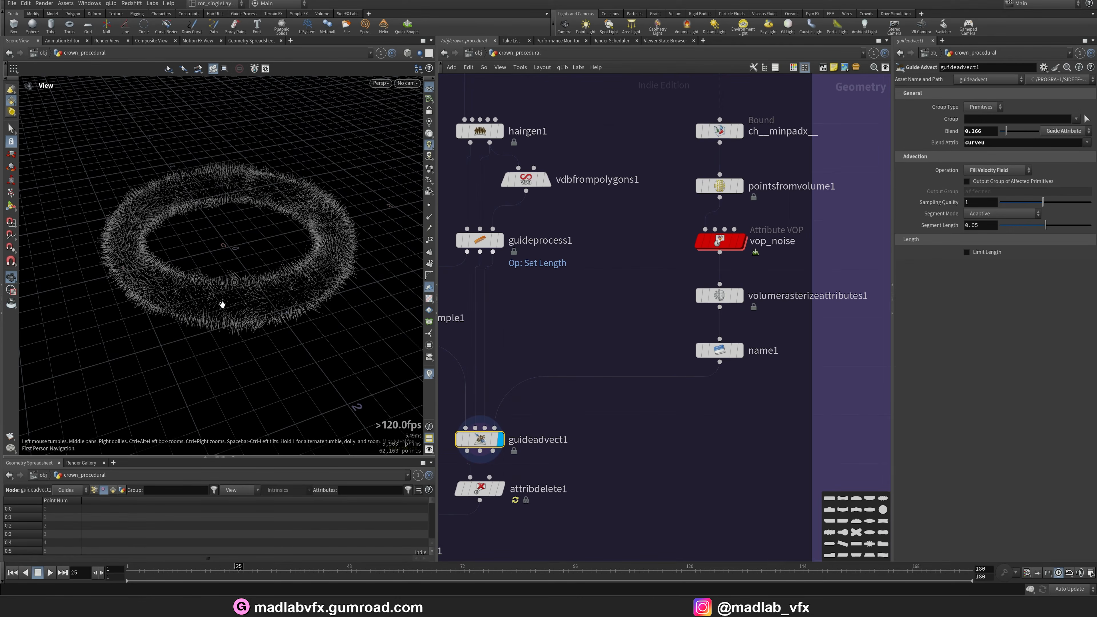
scroll(223, 304, up, 4)
drag(258, 308, 211, 307)
scroll(211, 306, up, 3)
drag(437, 398, 578, 399)
drag(331, 297, 358, 308)
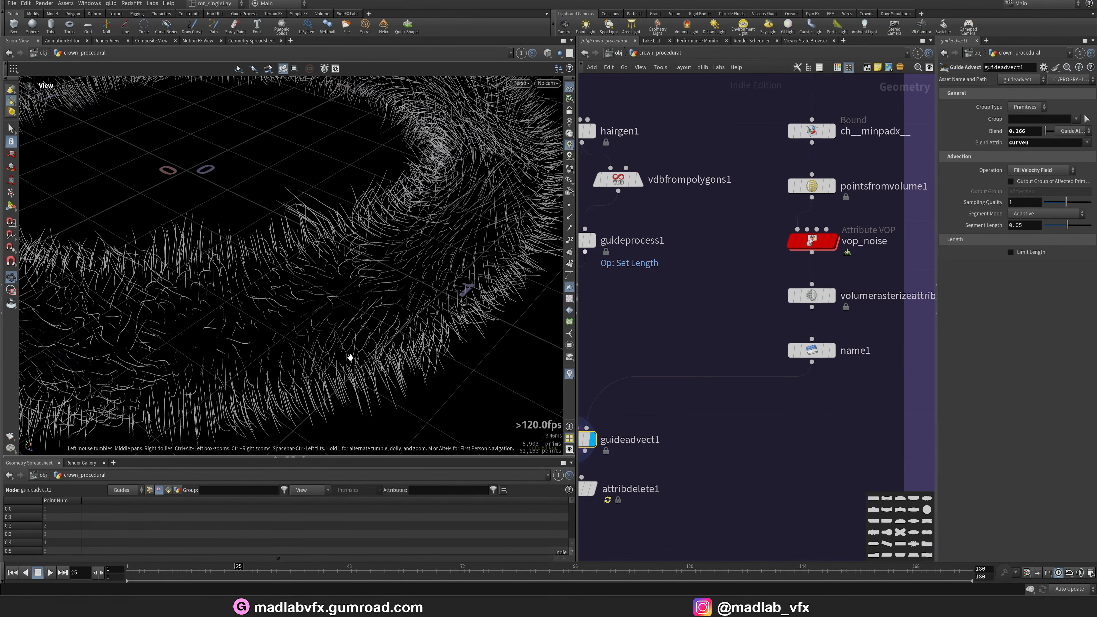
drag(350, 358, 311, 314)
scroll(633, 425, up, 4)
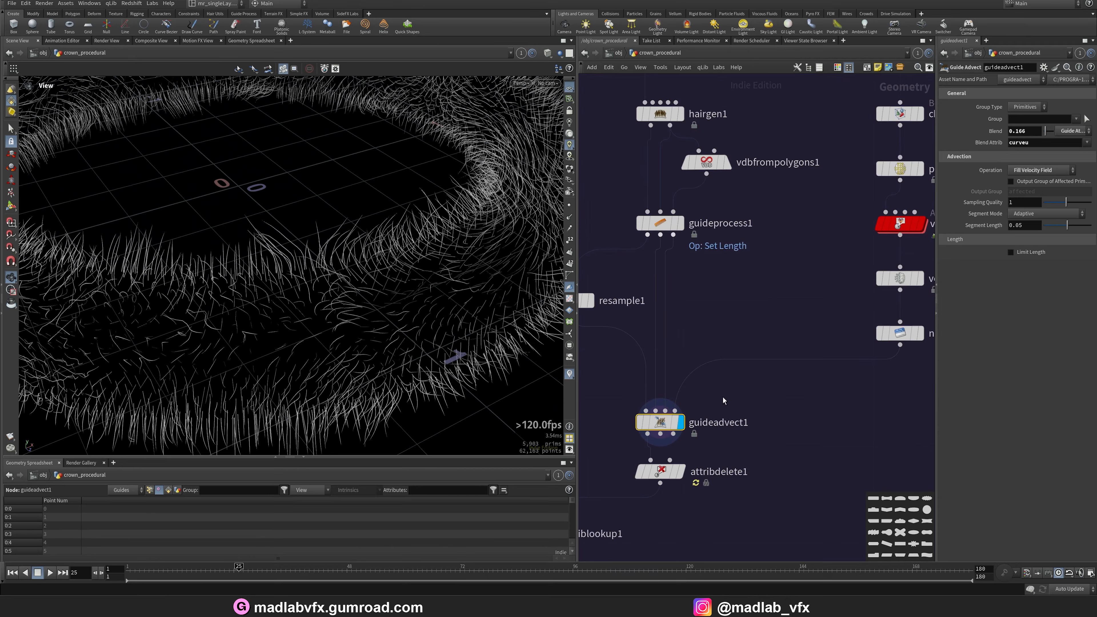
Bypass guideadvect1 and orbit the hair to compare without advection.
click(634, 426)
drag(397, 308, 436, 311)
right_drag(436, 311, 313, 282)
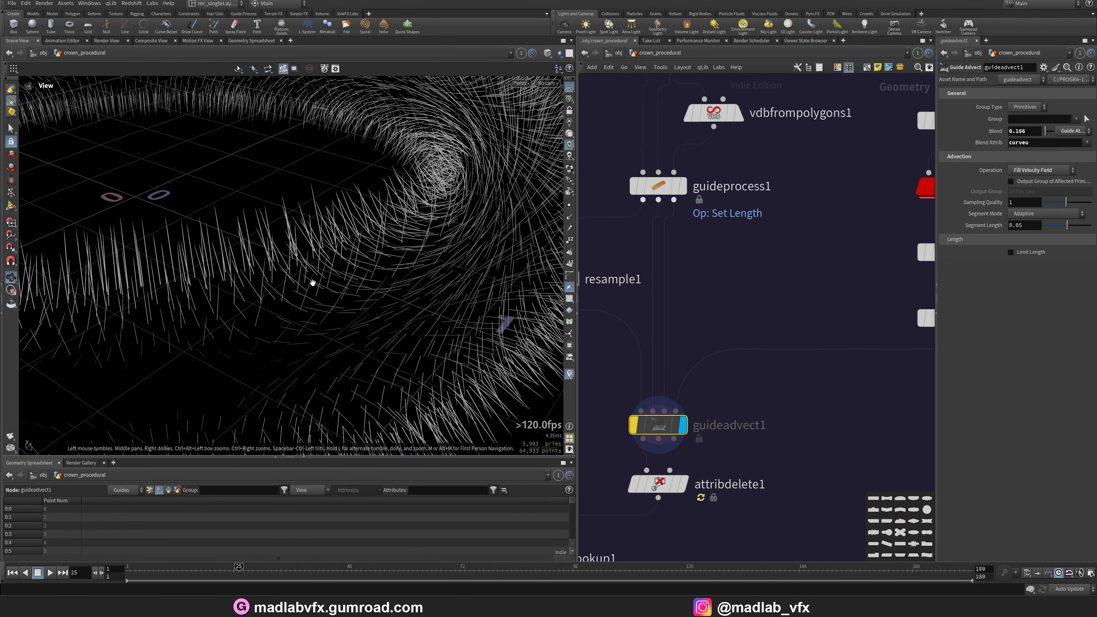
Re-enable guideadvect1 and orbit the advected torus hair again.
click(631, 429)
right_drag(419, 304, 289, 301)
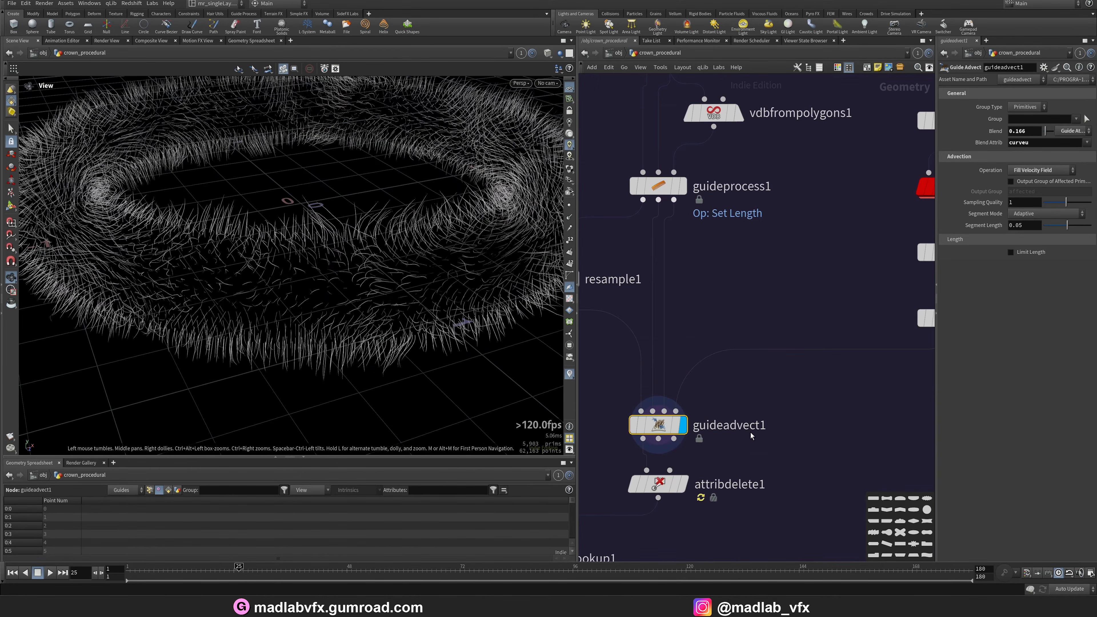
Display attribdelete1 and pan through the torus hair network.
scroll(765, 441, down, 3)
middle_drag(737, 508, 756, 400)
scroll(755, 401, up, 3)
click(748, 379)
click(724, 378)
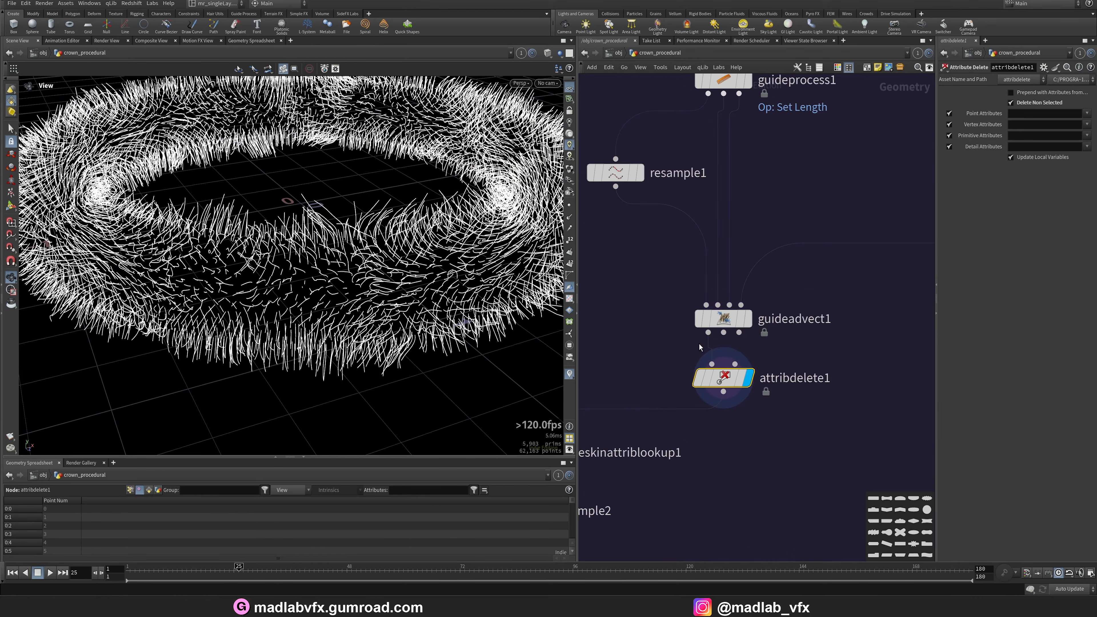
middle_drag(620, 246, 729, 366)
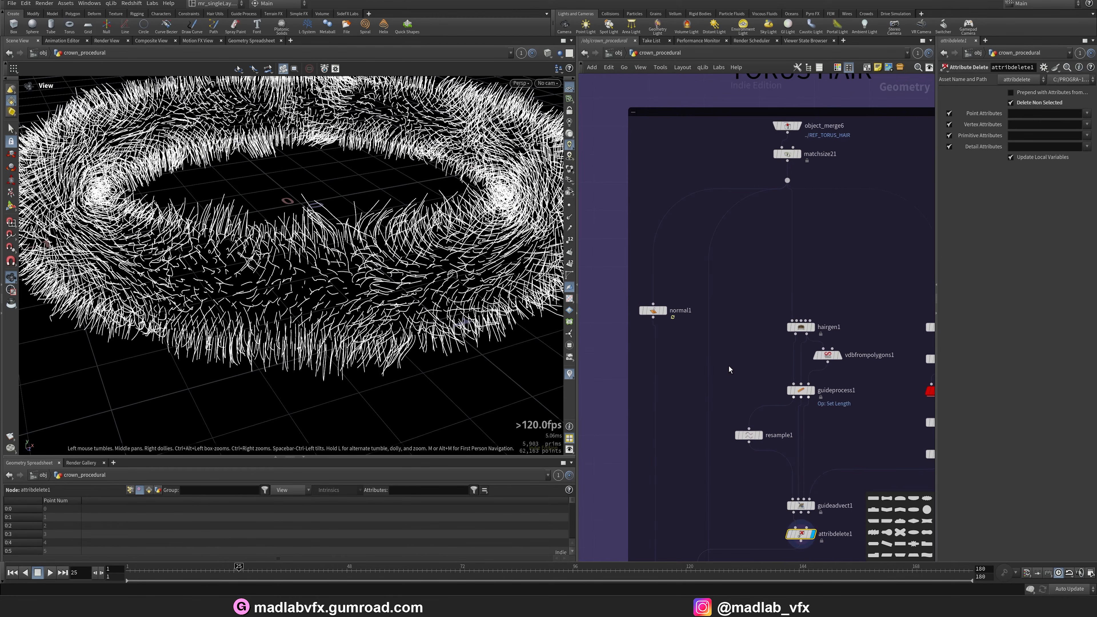
middle_drag(742, 312, 744, 313)
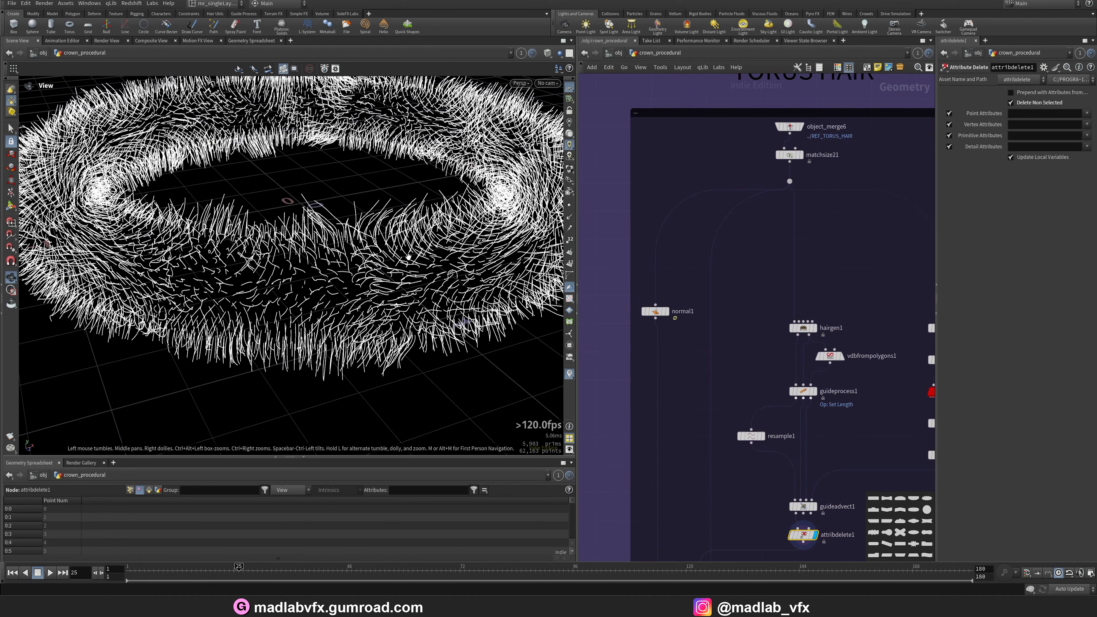
scroll(424, 250, down, 5)
scroll(754, 245, up, 4)
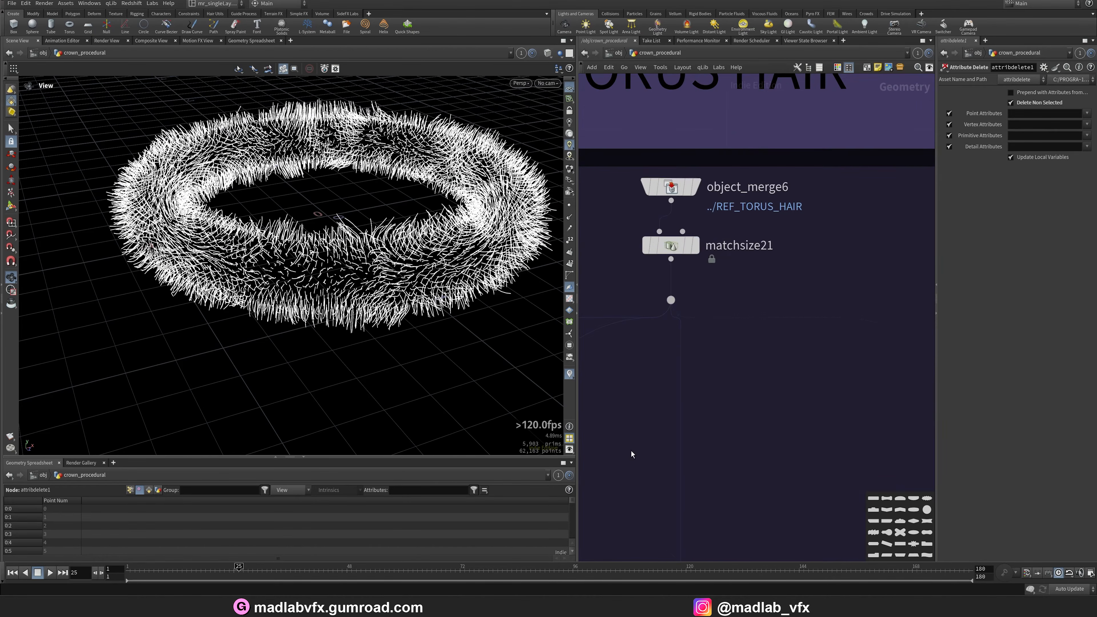
Display the guideskinattriblookup1 node in the viewport.
scroll(631, 451, down, 3)
middle_drag(631, 451, 674, 178)
middle_drag(674, 460, 750, 220)
scroll(691, 319, up, 3)
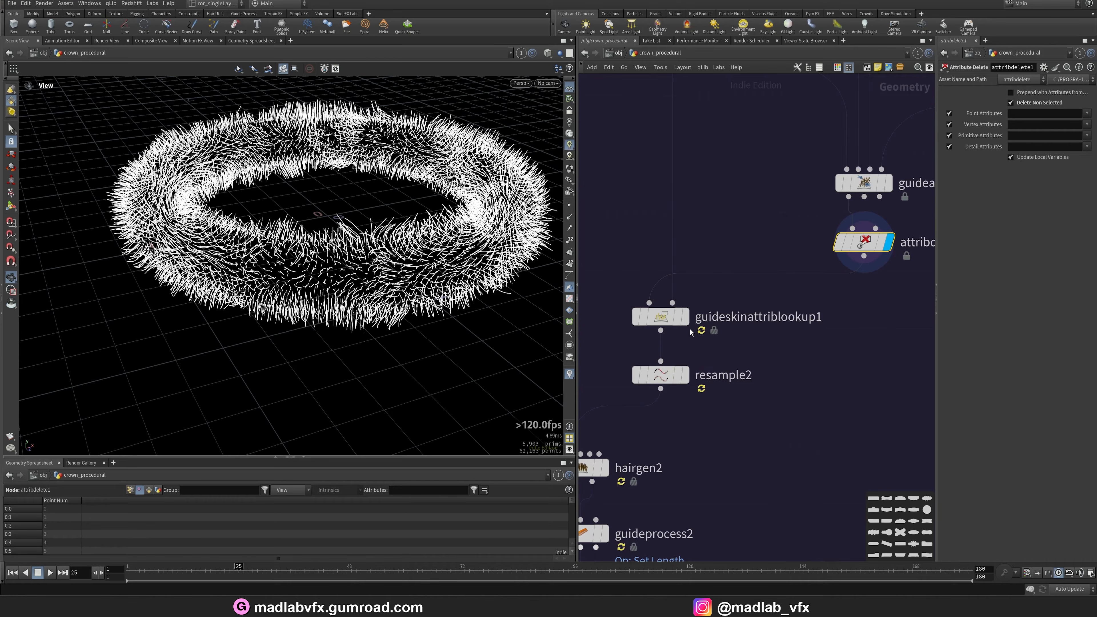
click(684, 317)
click(663, 317)
Display the resample2 node below guideskinattriblookup1.
middle_drag(708, 247, 613, 275)
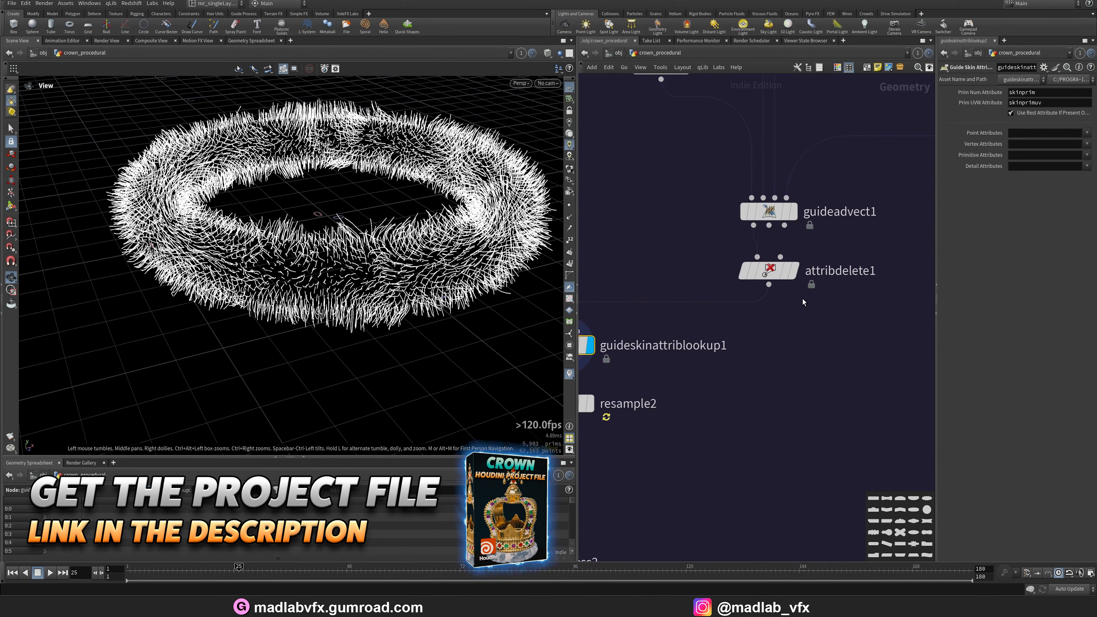
middle_drag(687, 358, 750, 359)
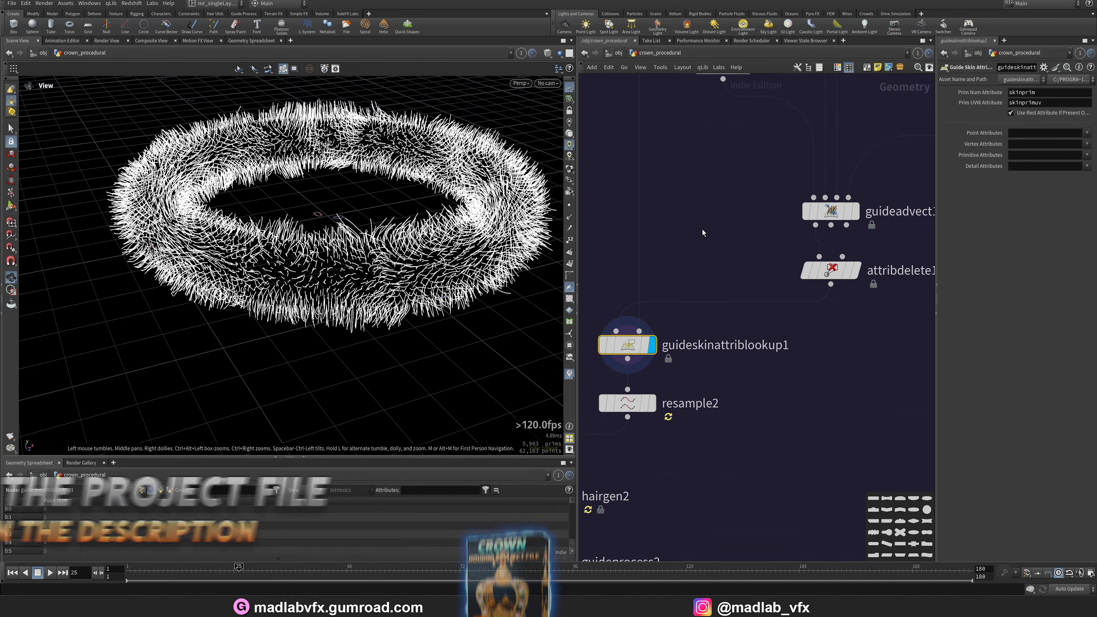
middle_drag(706, 252, 737, 261)
click(684, 411)
click(660, 412)
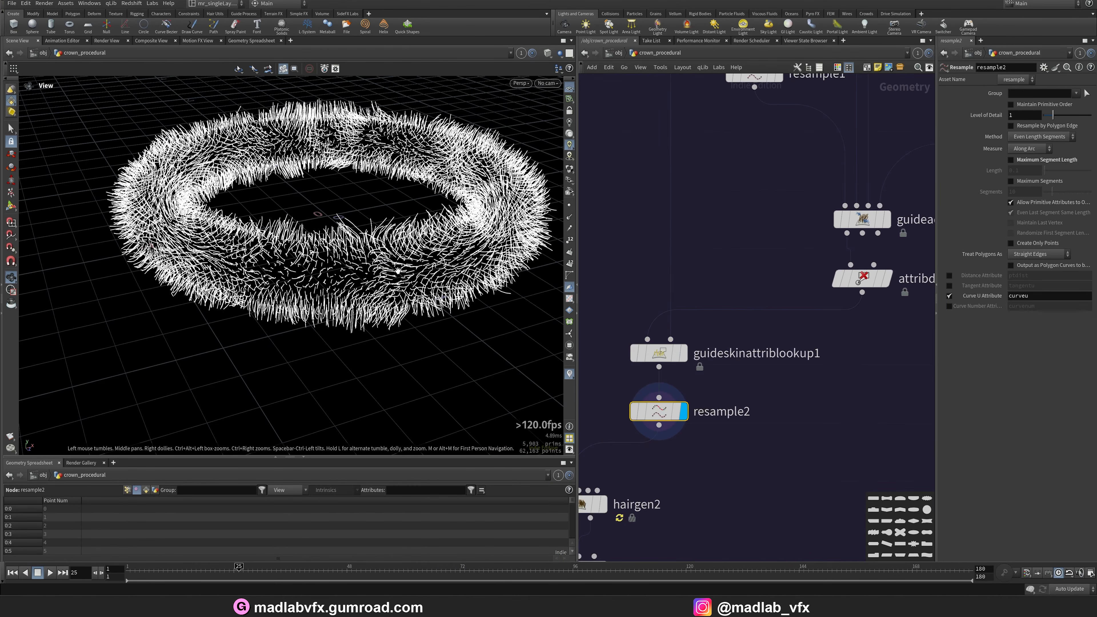
Display hairgen2 and orbit the generated fur on the torus.
scroll(397, 270, up, 4)
middle_drag(614, 508, 750, 547)
scroll(706, 367, down, 3)
middle_drag(716, 307, 716, 119)
scroll(724, 408, up, 3)
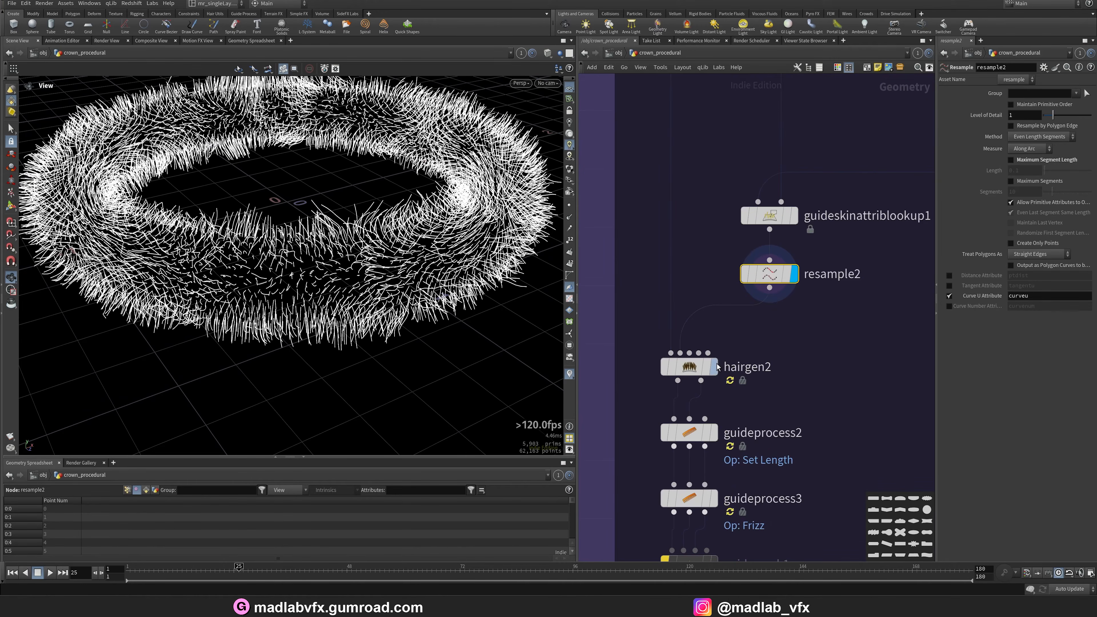
click(686, 365)
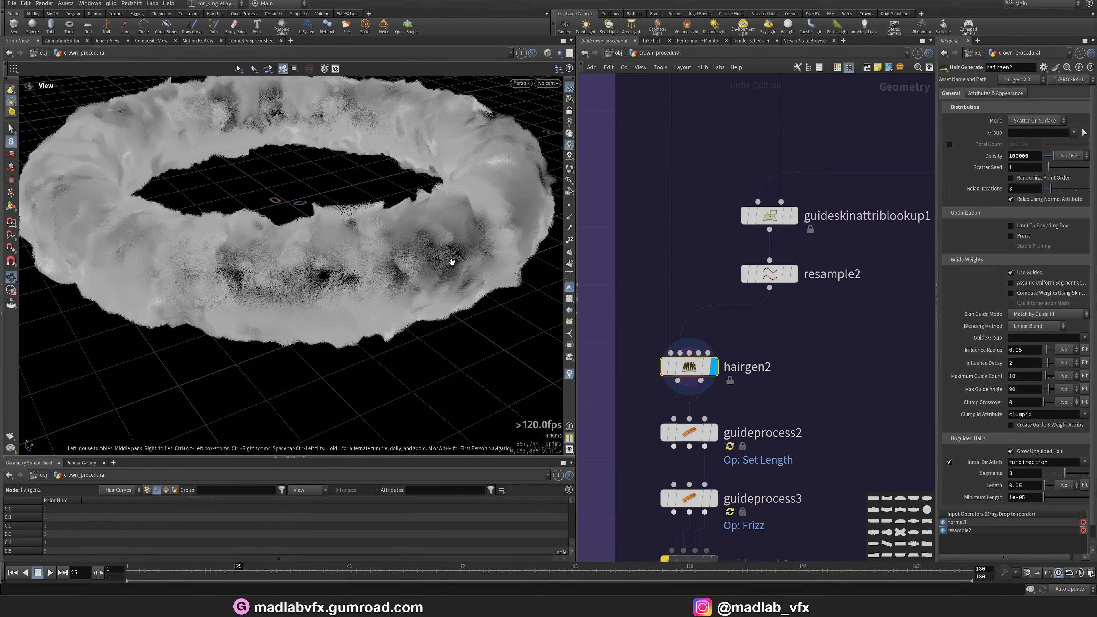
drag(438, 259, 320, 277)
Display guideprocess2 with its Set Length operation and orbit the fur.
middle_drag(742, 454, 738, 375)
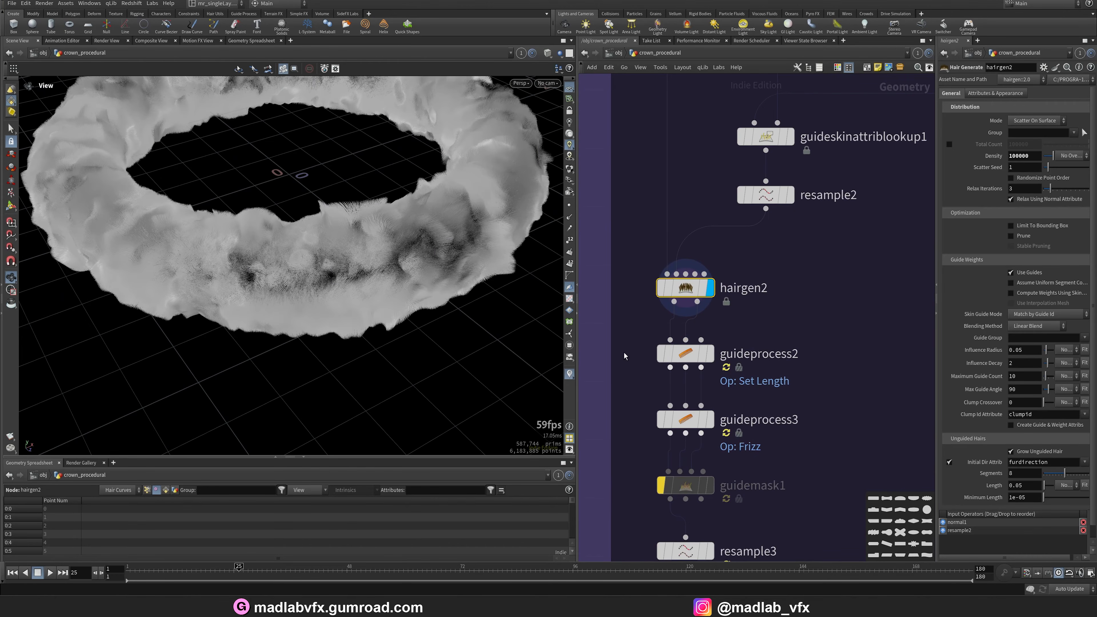
middle_drag(821, 375, 803, 371)
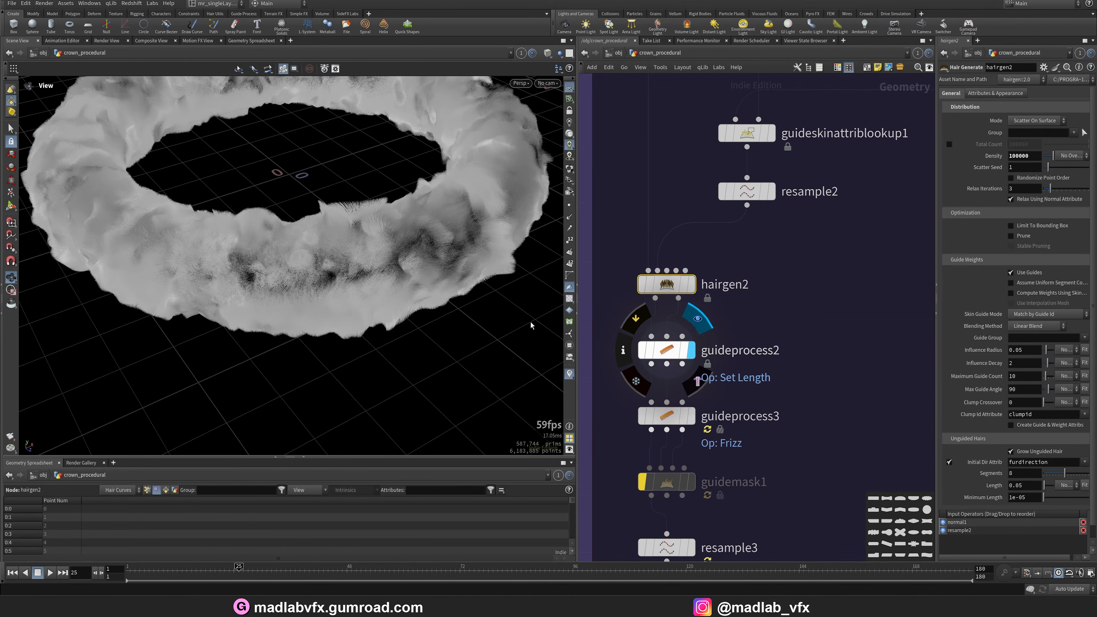
click(680, 344)
mouse_move(299, 234)
mouse_down()
mouse_move(303, 190)
mouse_move(307, 234)
mouse_up()
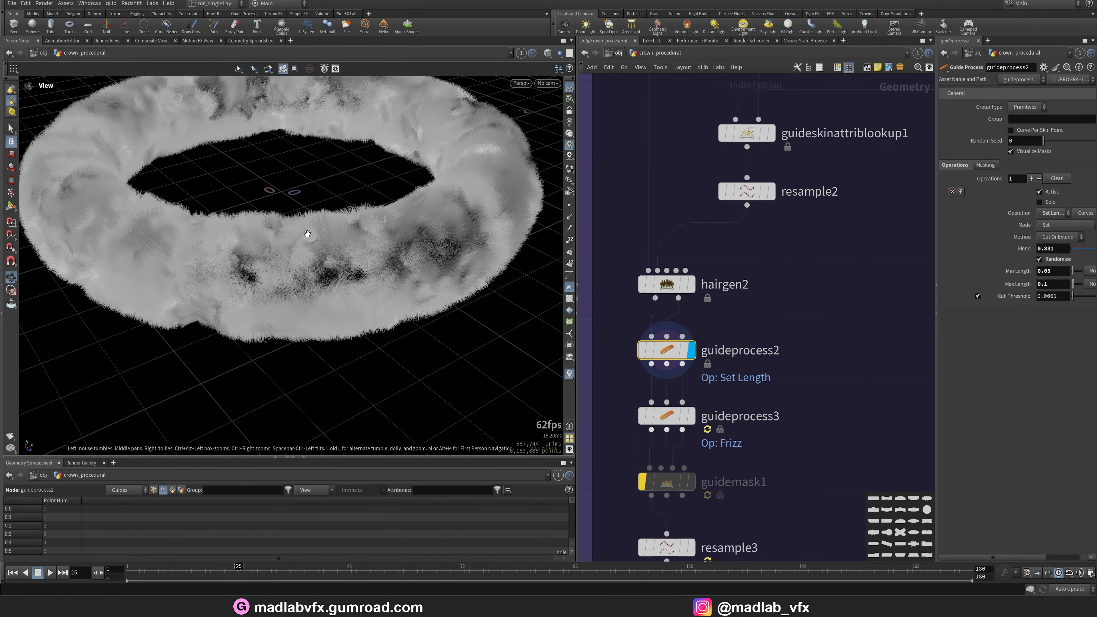
Display guideprocess3 with its Frizz operation and orbit the fur from several angles.
middle_drag(794, 428, 794, 367)
mouse_move(682, 363)
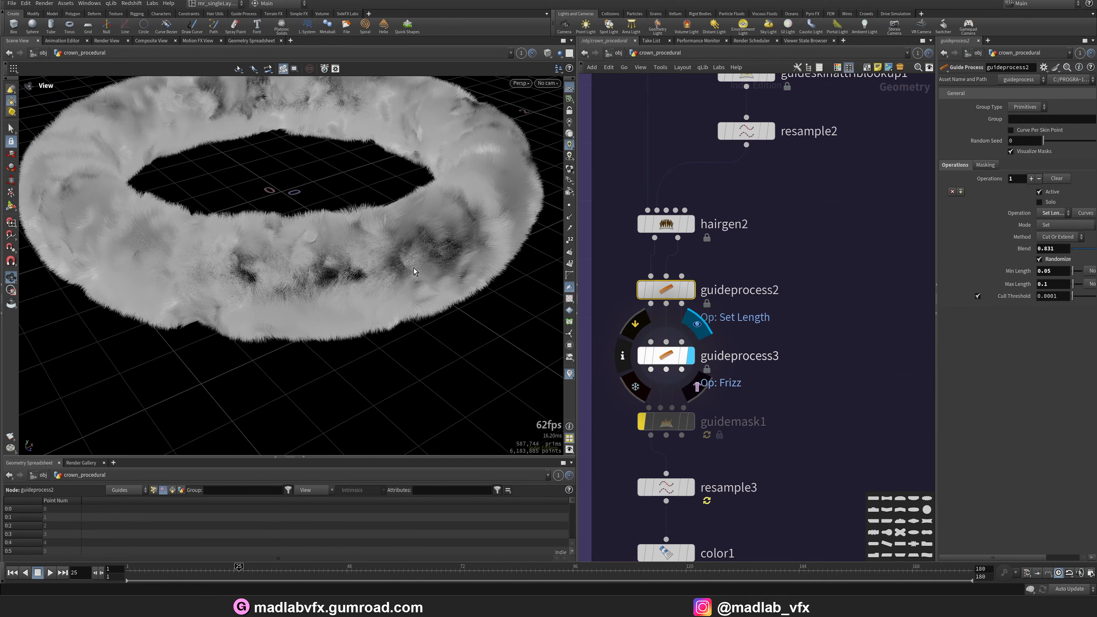
drag(368, 265, 396, 228)
right_drag(397, 227, 249, 315)
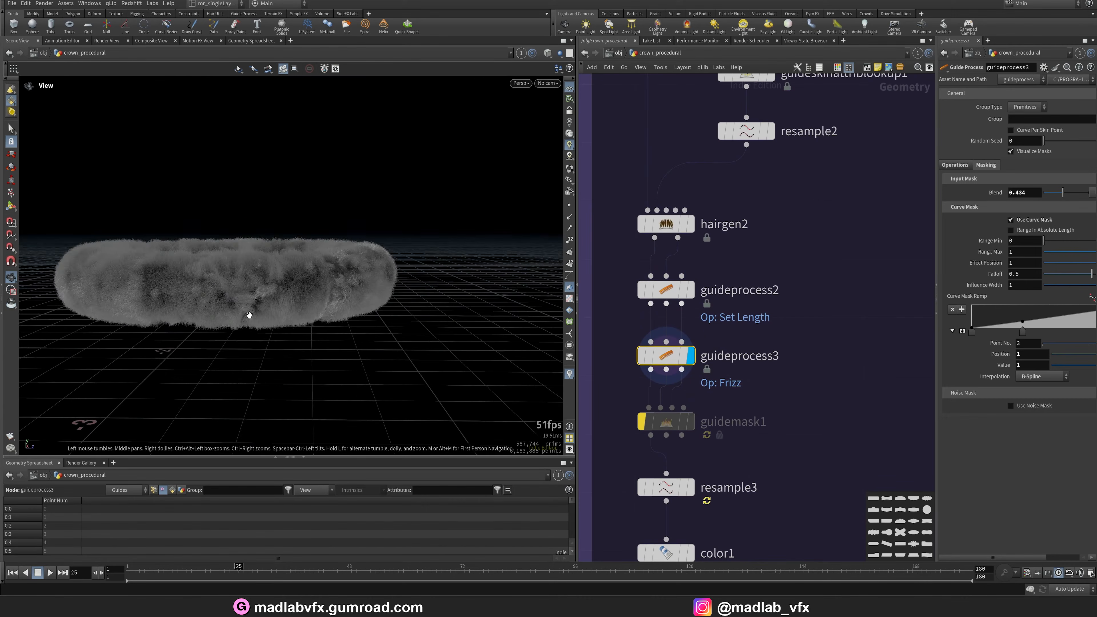
drag(249, 315, 392, 333)
right_drag(392, 333, 289, 274)
drag(289, 274, 278, 268)
Display resample3 and the color1 node in the fur chain.
middle_drag(786, 444, 780, 368)
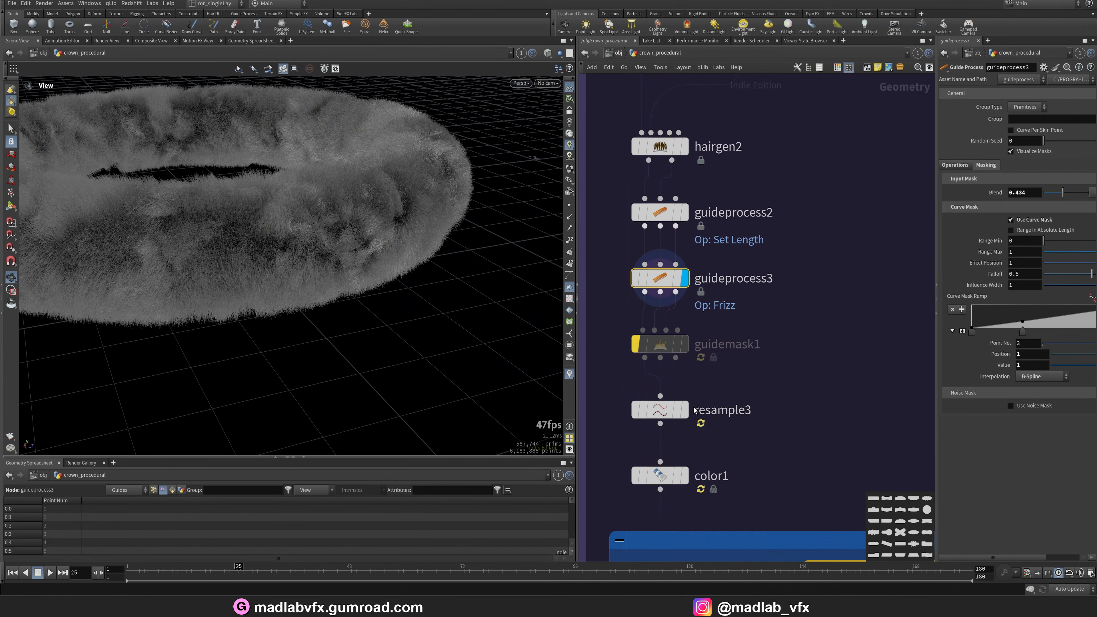
click(685, 409)
scroll(781, 385, down, 4)
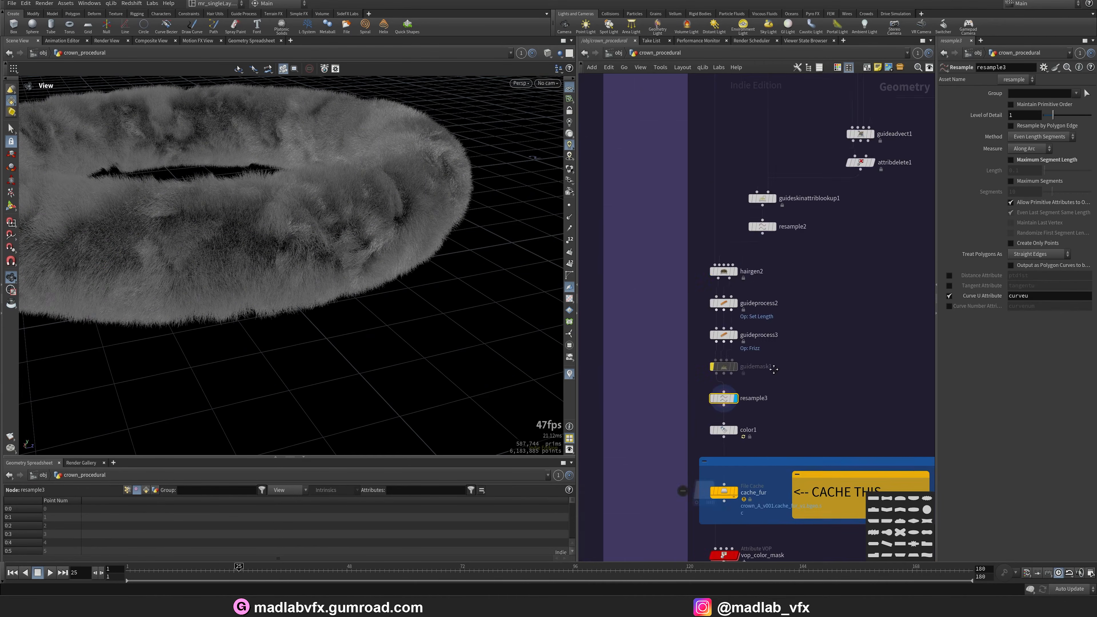
scroll(732, 421, up, 2)
middle_drag(733, 421, 711, 344)
click(711, 351)
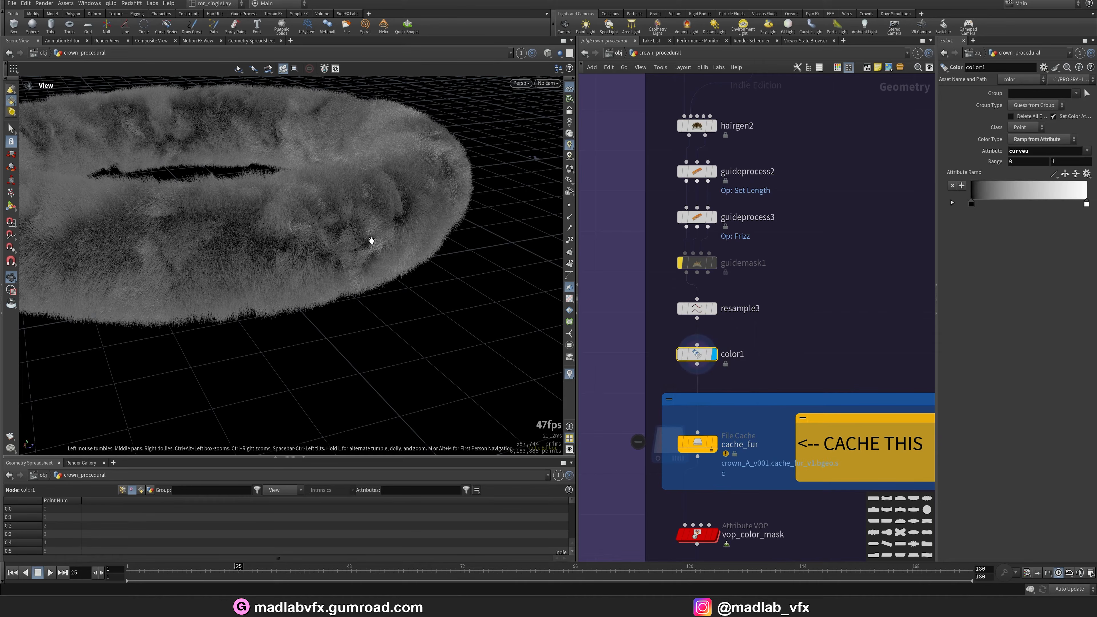
Display the cache_fur file cache and save it to disk.
scroll(823, 375, down, 2)
scroll(700, 375, up, 2)
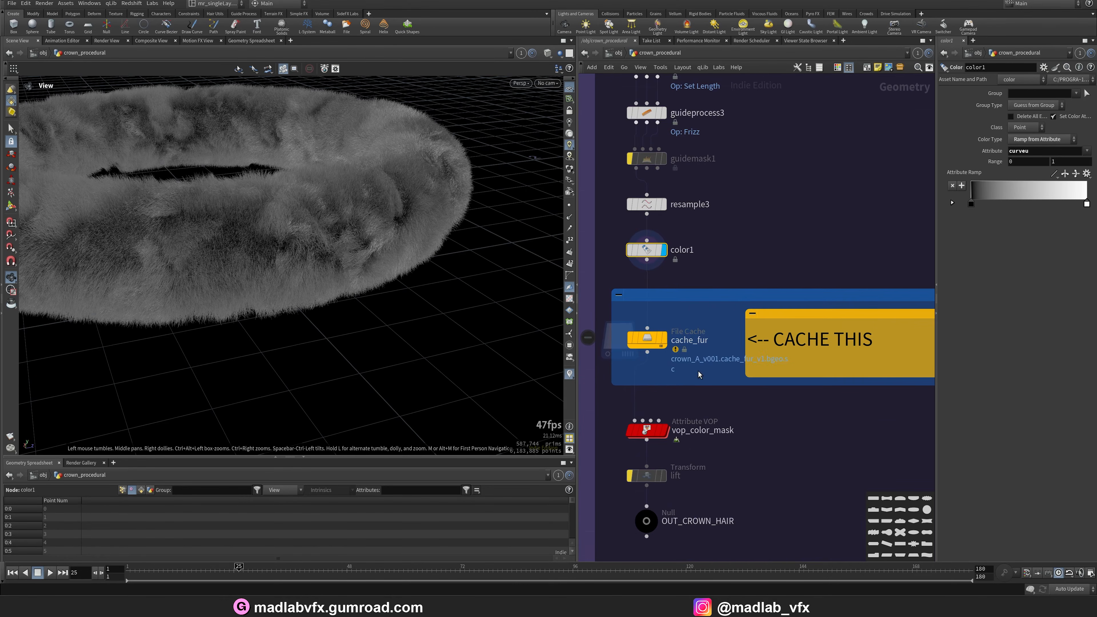
click(665, 342)
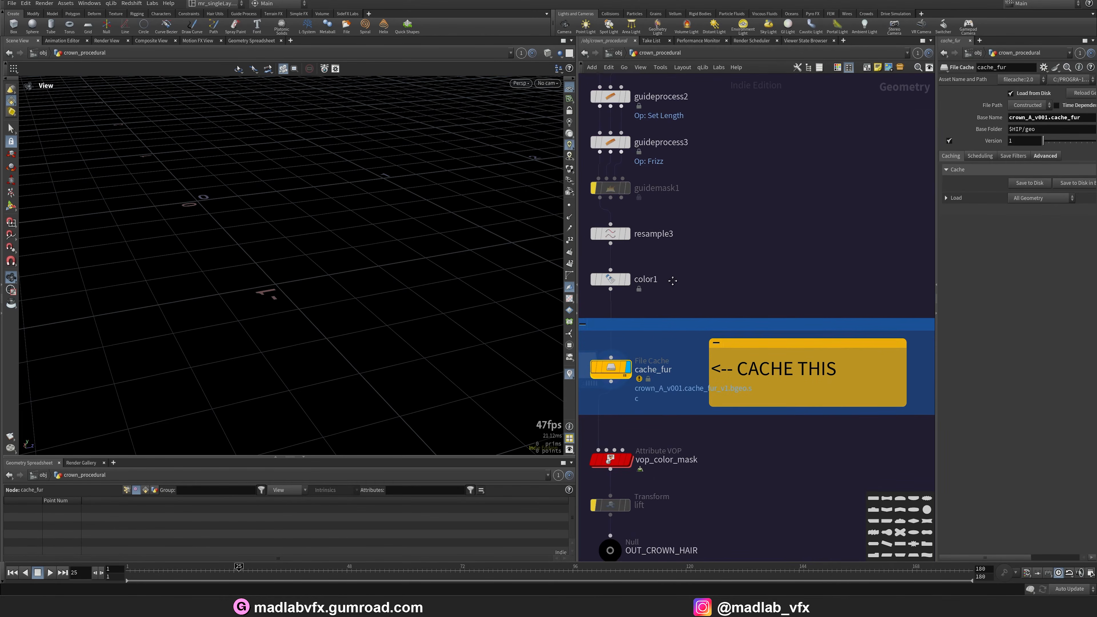
click(1023, 189)
Display vop_color_mask and orbit the masked fur closely.
scroll(731, 476, up, 2)
middle_drag(730, 476, 802, 380)
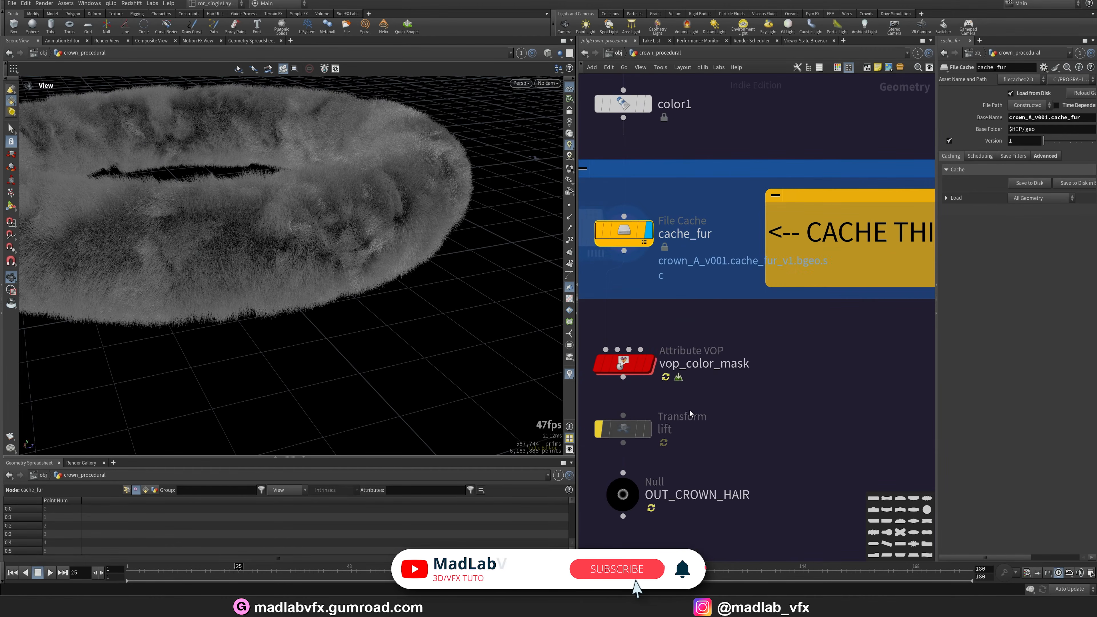
click(629, 367)
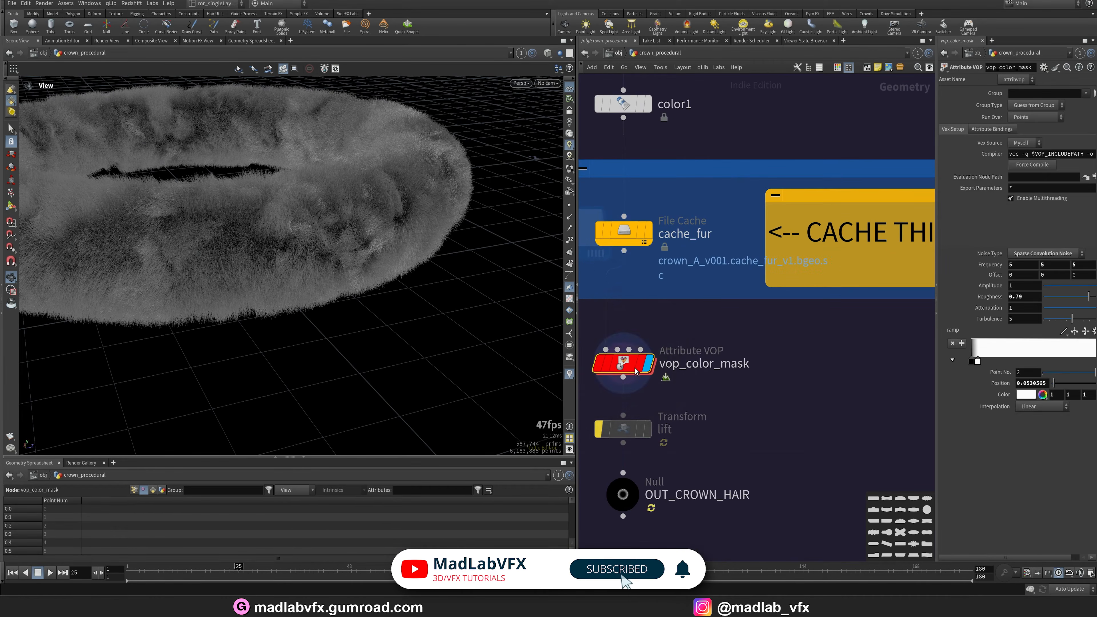
drag(421, 282, 355, 315)
right_drag(373, 296, 338, 336)
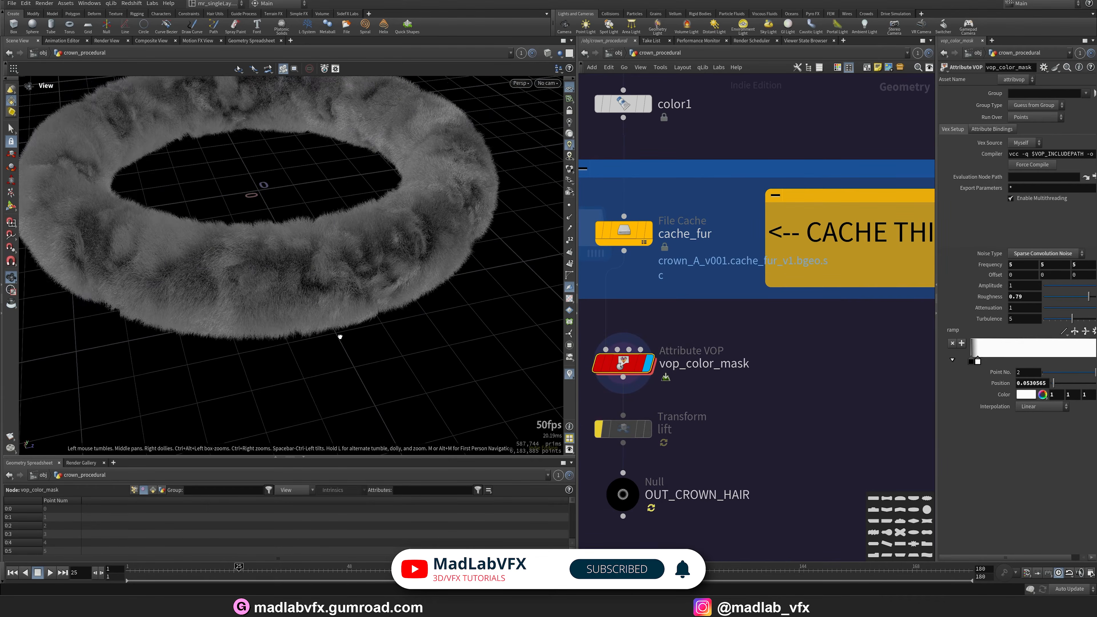
drag(338, 336, 350, 314)
middle_drag(720, 401, 734, 398)
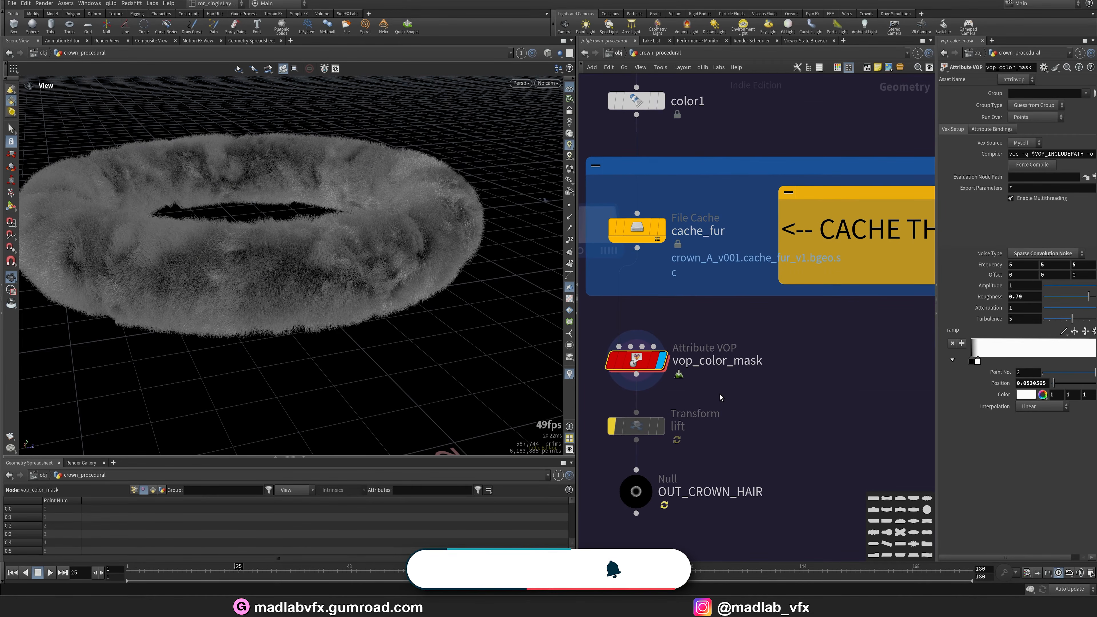
scroll(720, 394, down, 3)
drag(405, 333, 352, 322)
middle_drag(352, 322, 365, 331)
right_drag(389, 315, 417, 340)
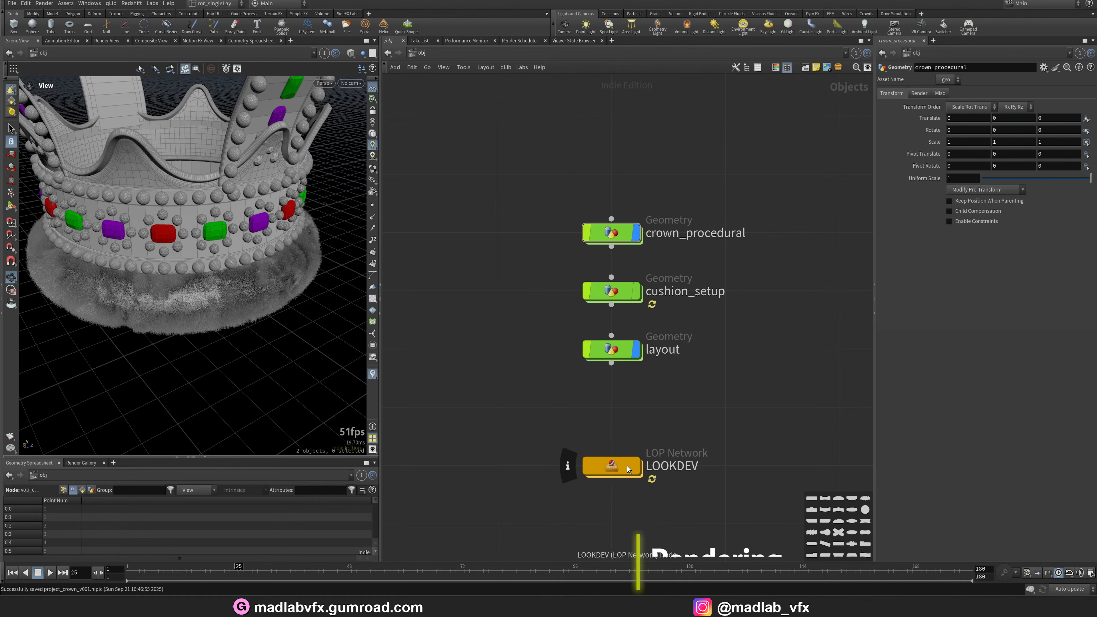
Briefly enter the LOOKDEV network, return to object level and save the scene.
double_click(625, 468)
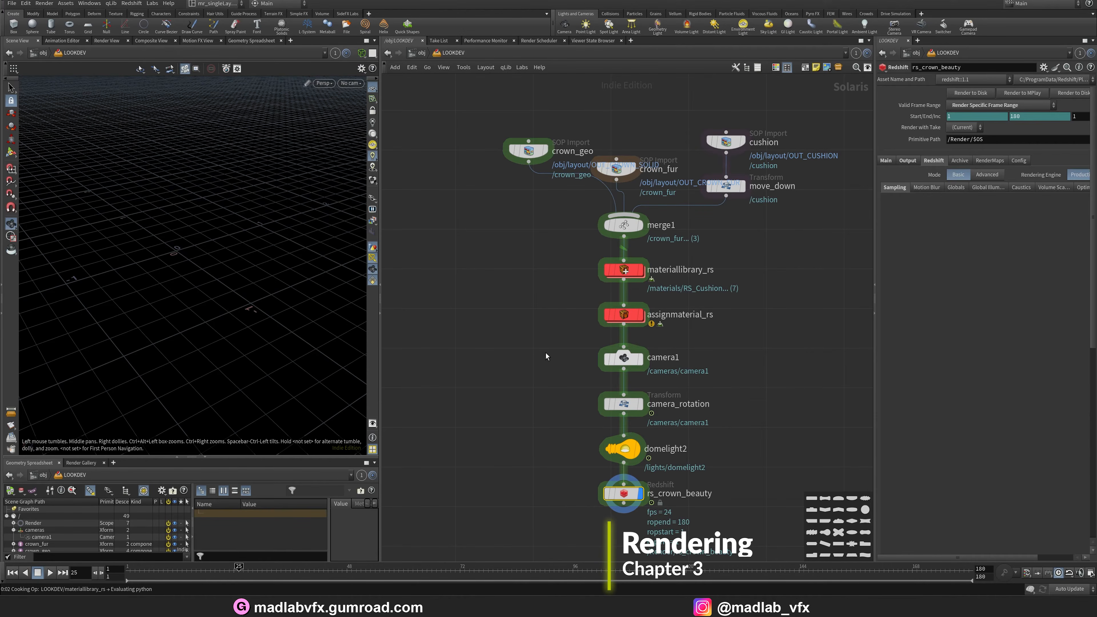
key(u)
key(ctrl+s)
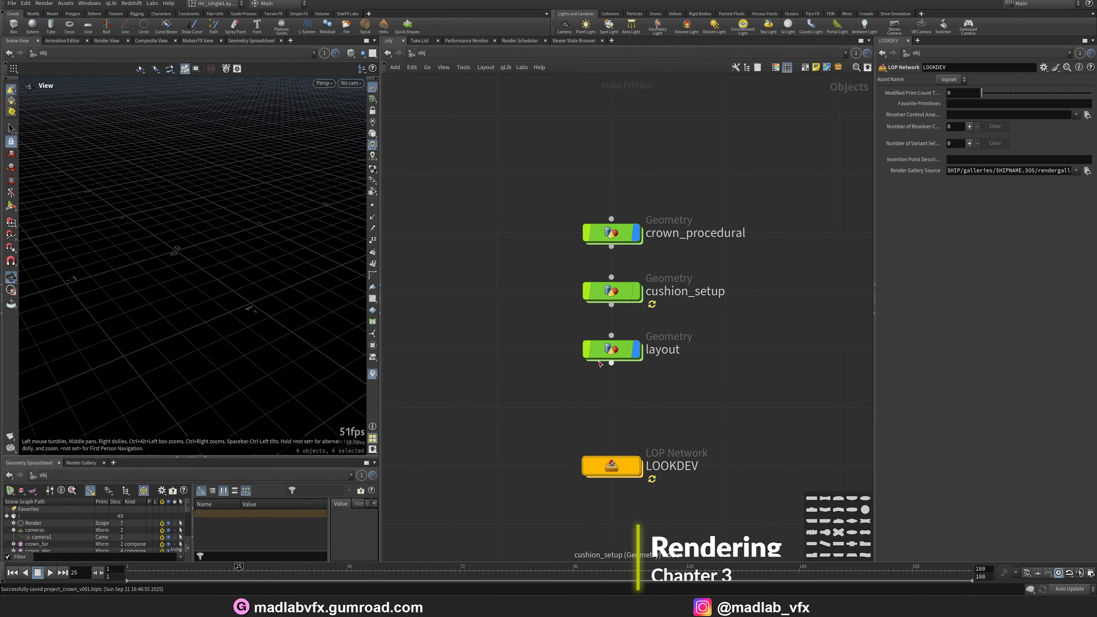
Open the LOOKDEV network, display the crown_geo import and orbit the crown.
double_click(617, 468)
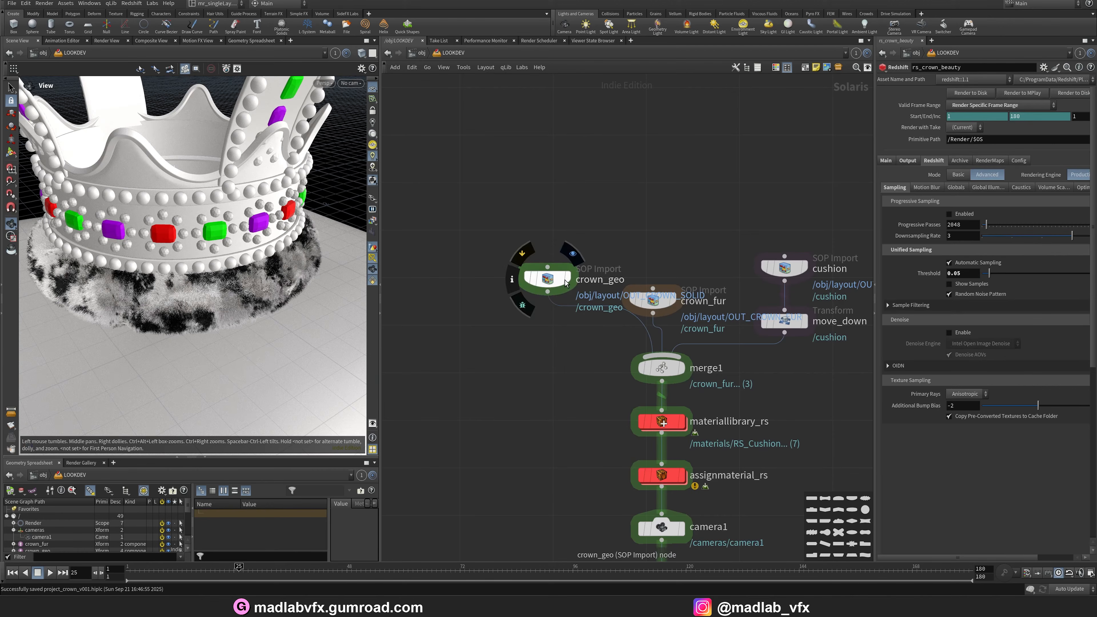
click(559, 284)
click(569, 284)
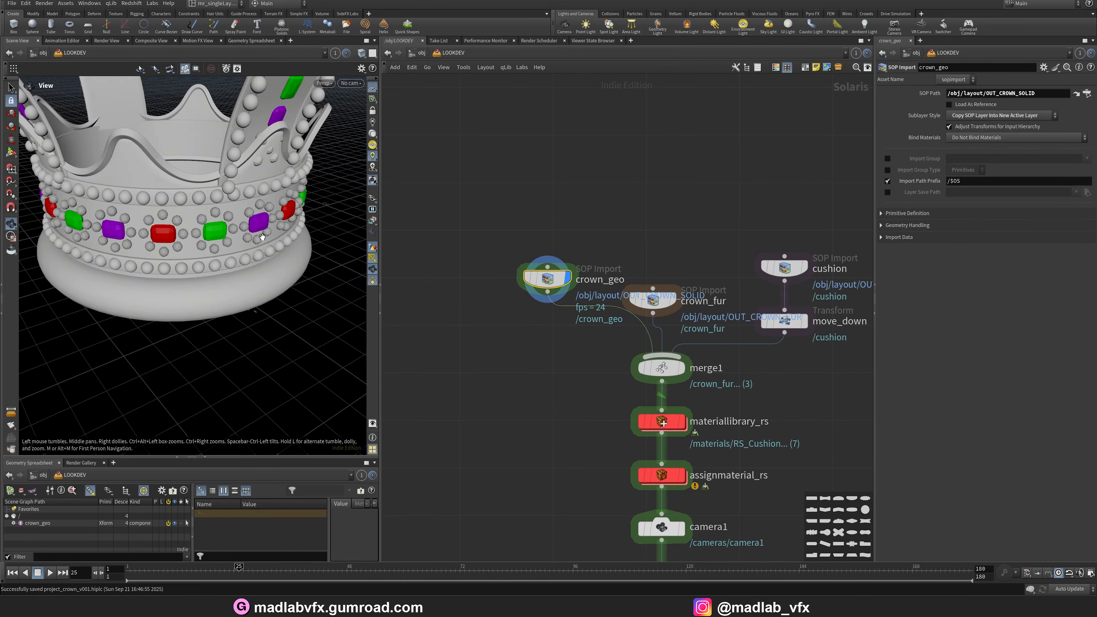
drag(203, 251, 163, 285)
middle_drag(231, 290, 237, 302)
drag(384, 373, 515, 346)
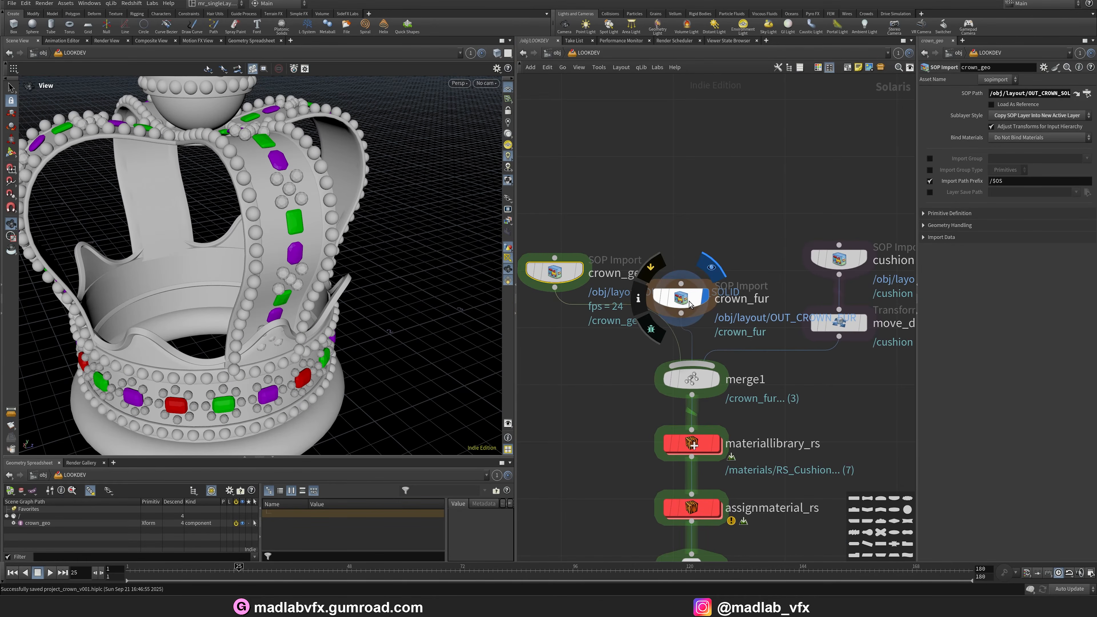
Display the crown_fur import and orbit the fur ring.
click(689, 305)
middle_drag(299, 349, 294, 265)
right_drag(294, 265, 473, 304)
drag(339, 267, 244, 278)
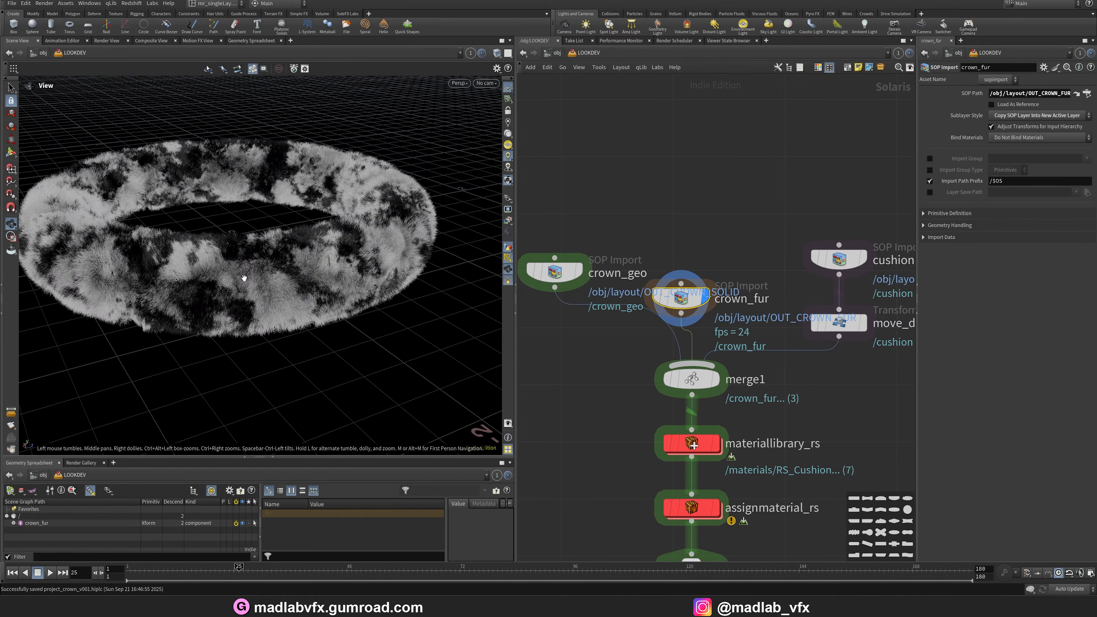
right_drag(244, 278, 322, 283)
Display the cushion import, orbit the cushion, and jump into the cushion_setup network.
middle_drag(766, 246, 614, 235)
click(711, 249)
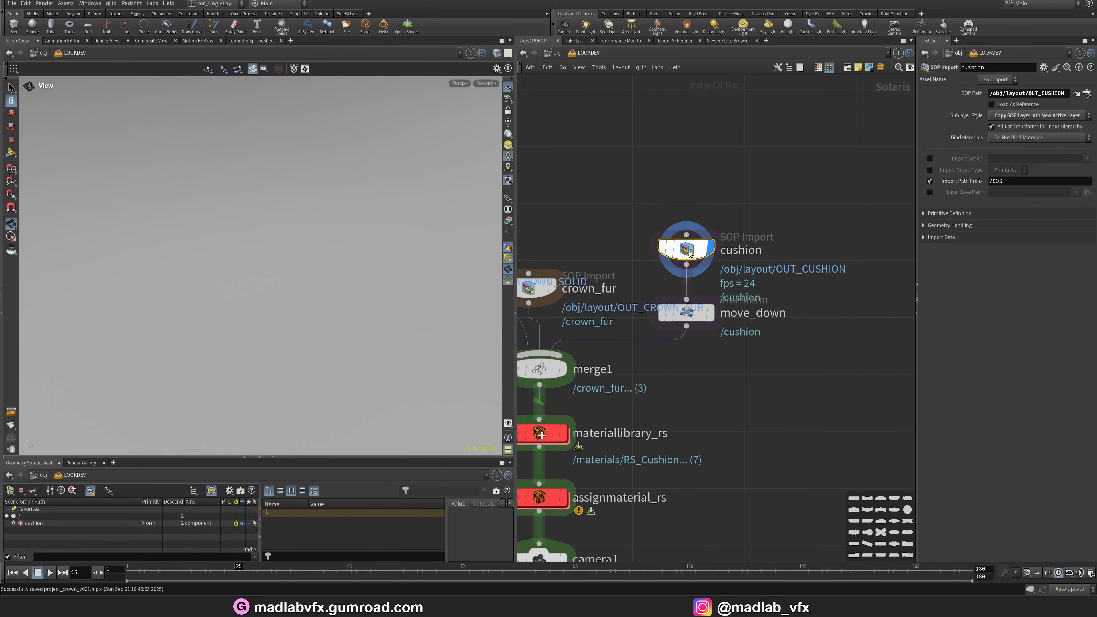
right_drag(380, 244, 216, 255)
middle_drag(285, 268, 330, 323)
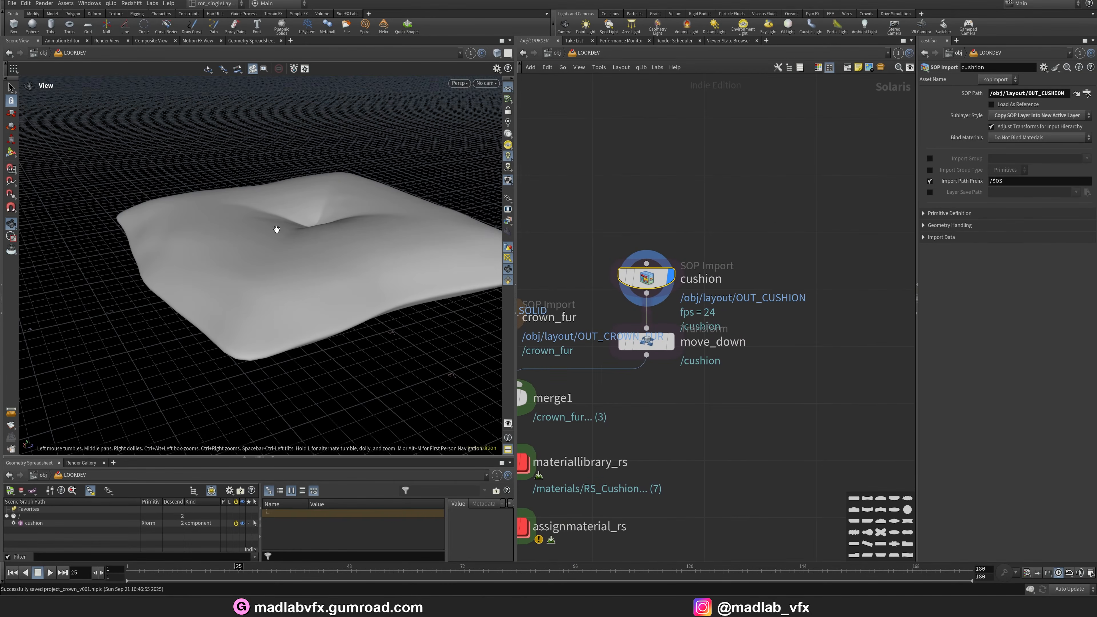
drag(277, 228, 298, 281)
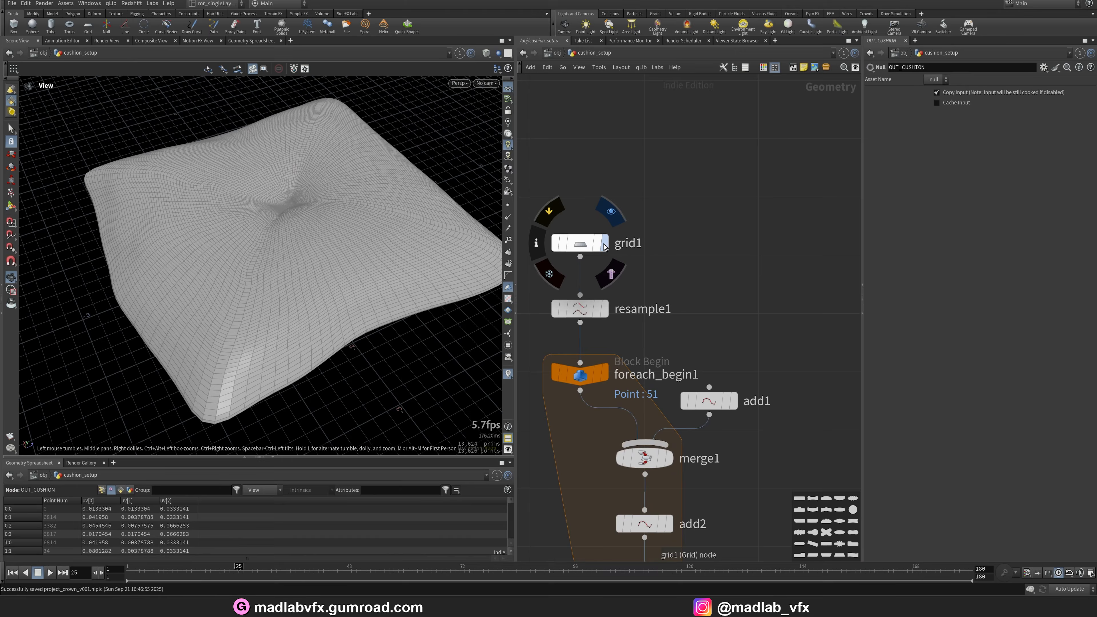
click(604, 244)
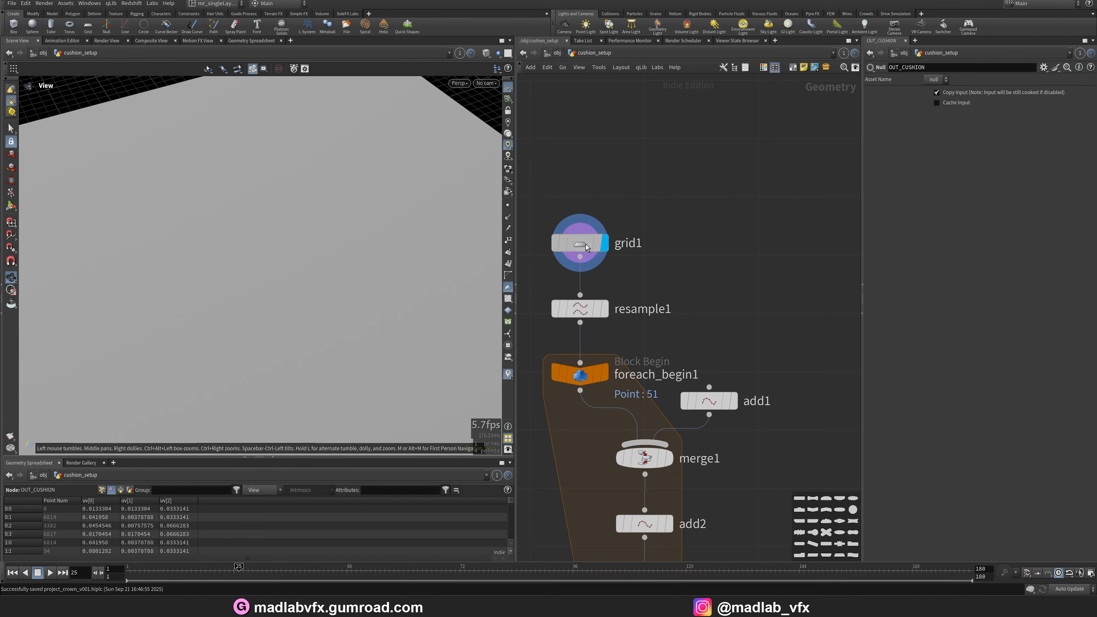
Display the grid1 and resample1 nodes in wireframe and orbit the viewport to inspect the base grid outline.
click(583, 244)
right_drag(371, 237, 289, 235)
key(shift+w)
drag(331, 241, 302, 242)
middle_drag(683, 301, 731, 273)
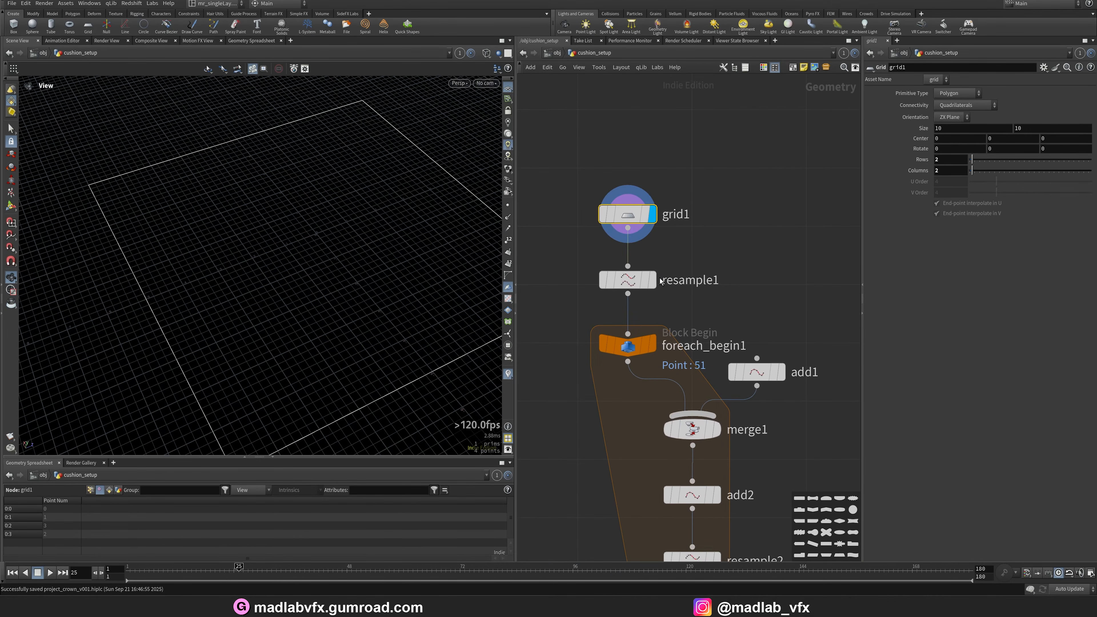
click(653, 286)
click(632, 283)
key(shift+w)
key(shift+w)
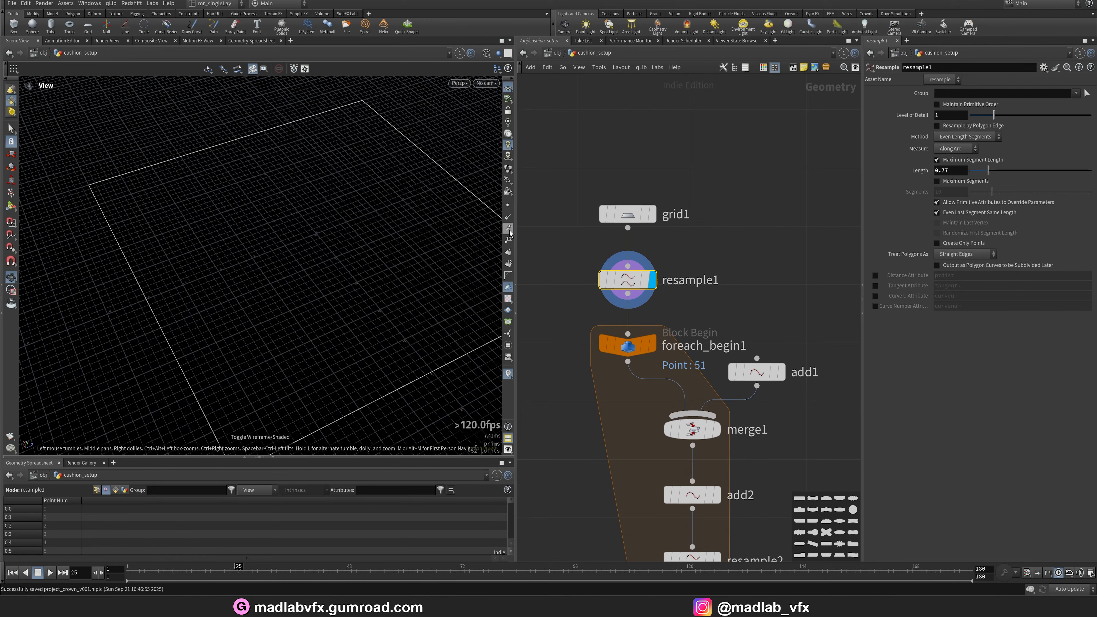
mouse_move(414, 308)
mouse_down()
mouse_move(294, 287)
mouse_move(304, 262)
mouse_up()
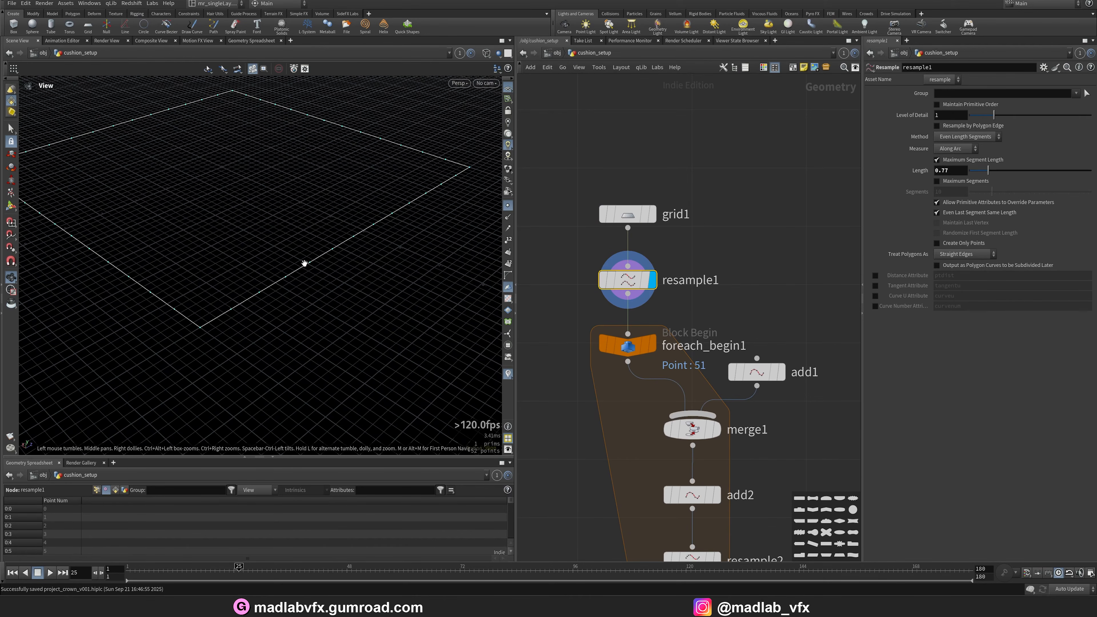
Step through the foreach_begin1, merge1 and add1 outputs in the cushion network, orbiting to inspect each result.
key(shift+w)
key(shift+w)
key(shift+w)
key(shift+w)
middle_drag(771, 339, 729, 199)
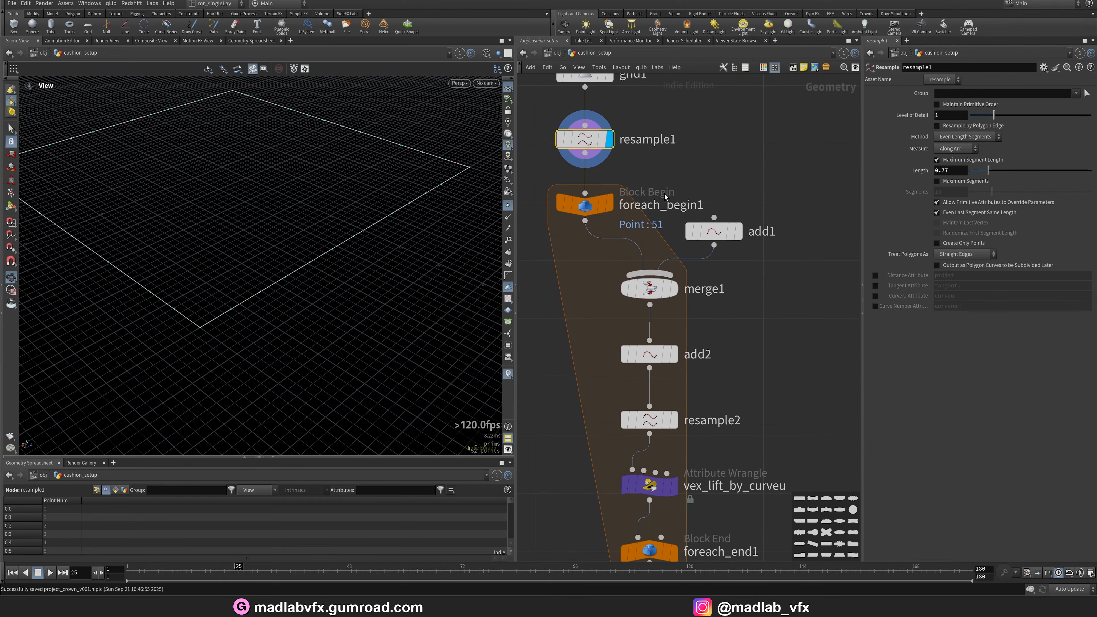
click(612, 206)
click(676, 290)
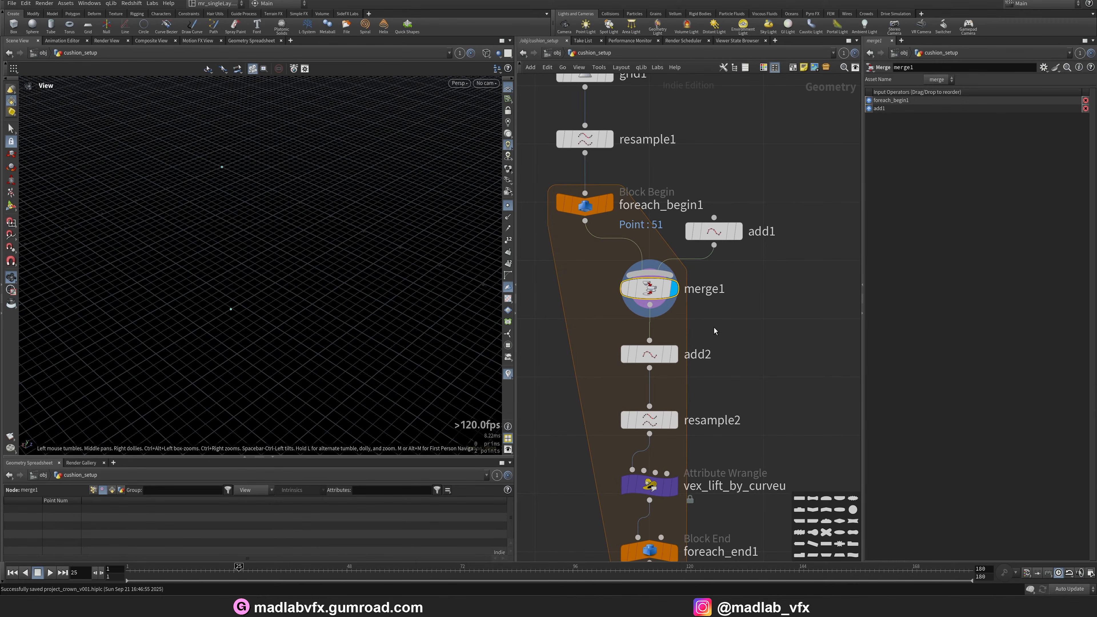
click(739, 231)
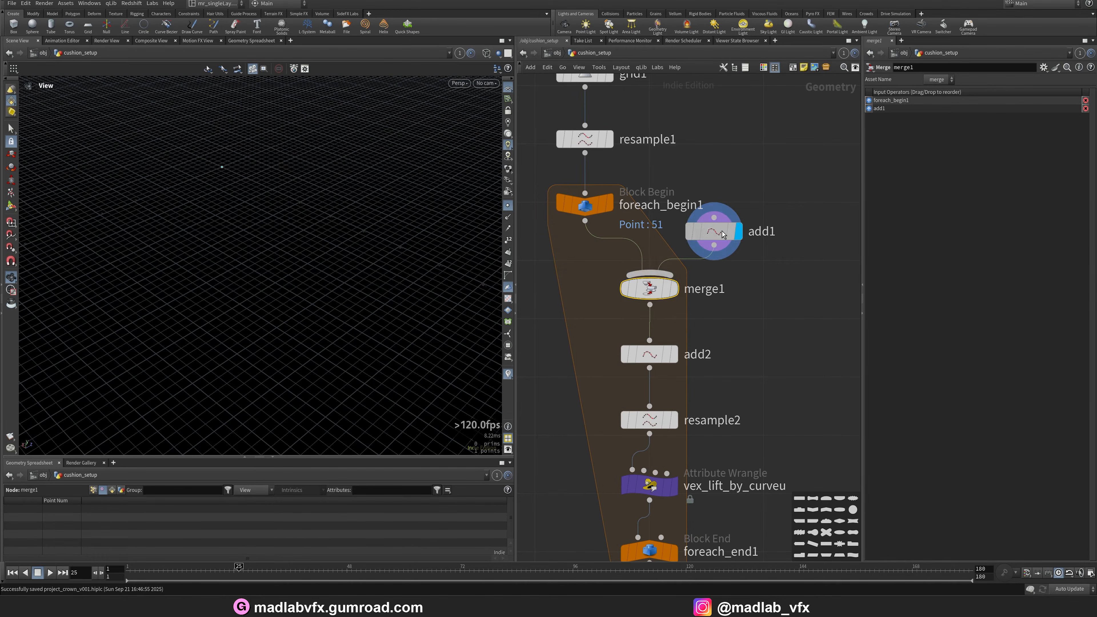
drag(298, 266, 240, 164)
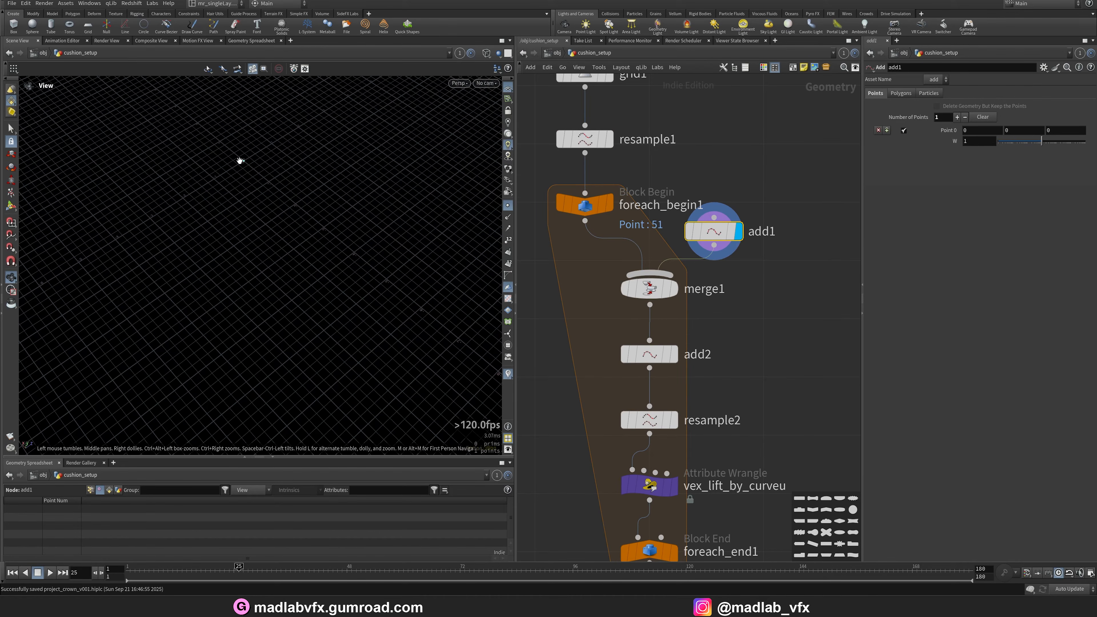
Display the merge1, add2 and resample2 outputs and open the vex_lift_by_curveu wrangle to read its ramp code.
click(675, 289)
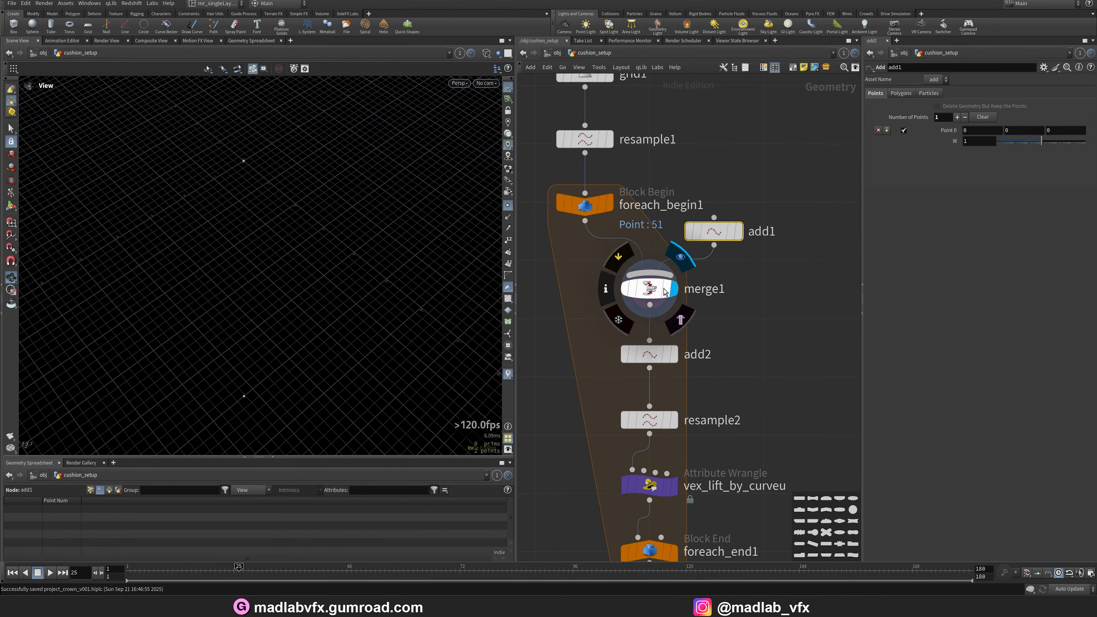
click(675, 354)
drag(316, 237, 205, 349)
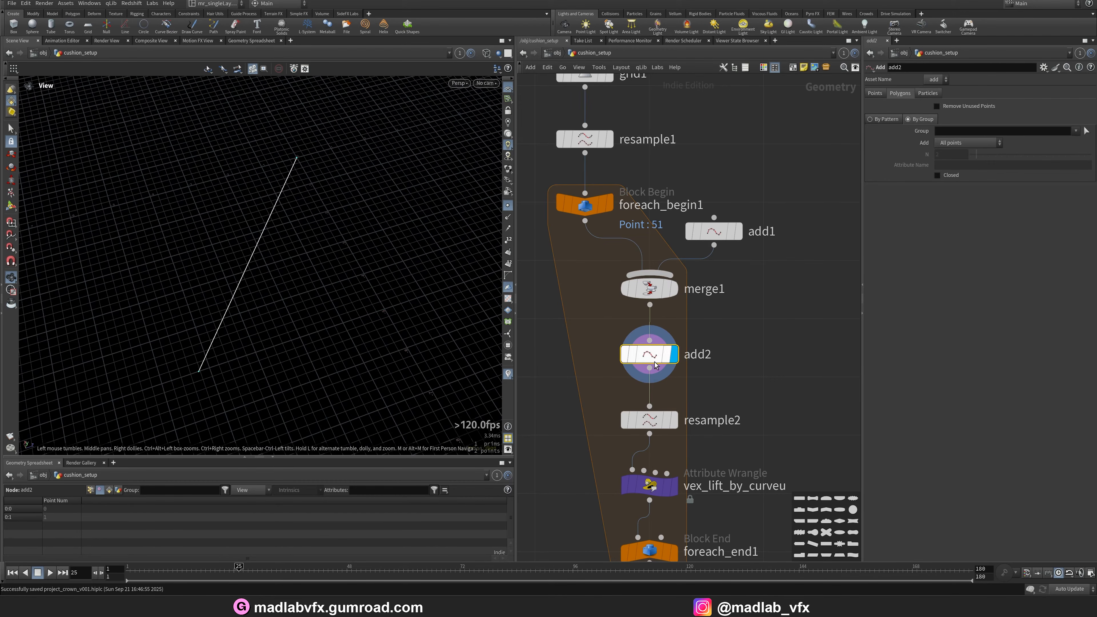
drag(184, 329, 168, 320)
middle_drag(617, 243, 634, 311)
click(622, 207)
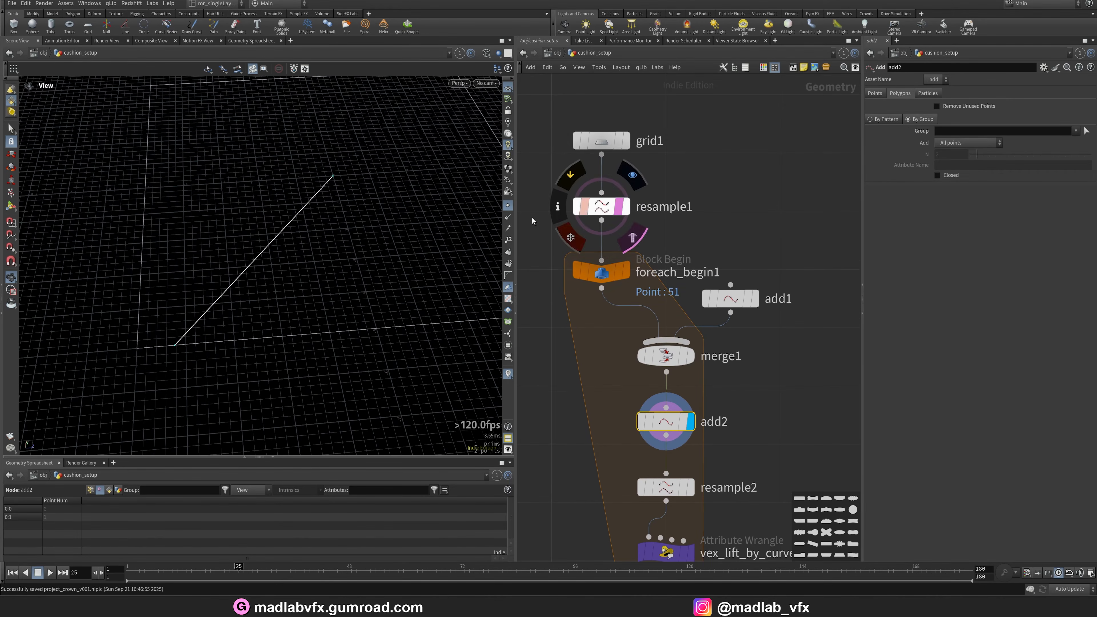
middle_drag(686, 363, 669, 241)
click(673, 366)
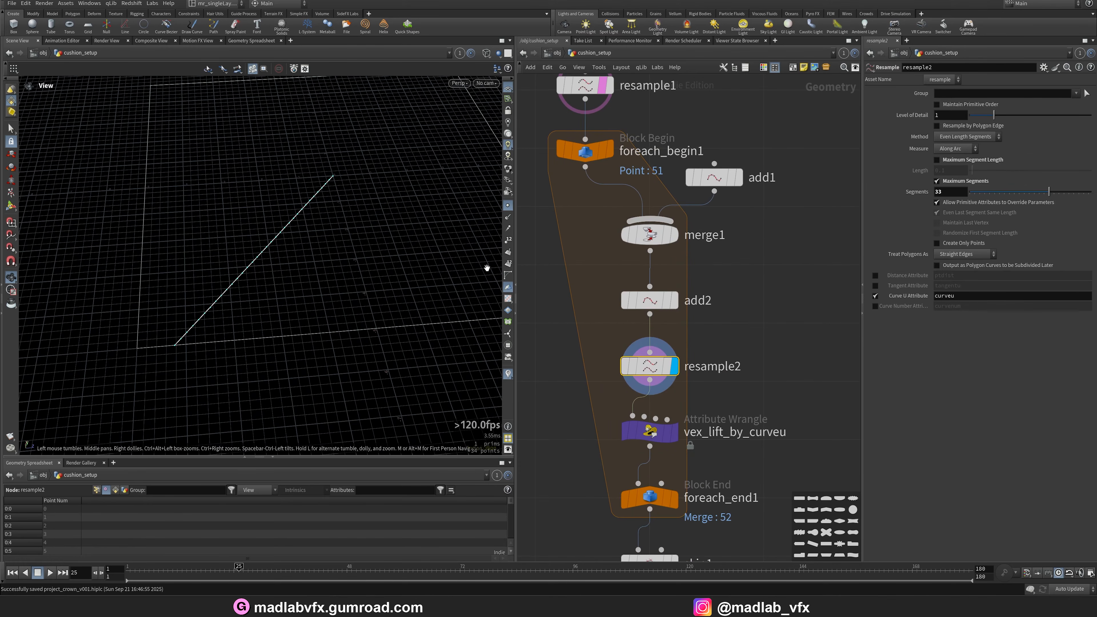
drag(224, 298, 301, 286)
middle_drag(649, 435, 627, 333)
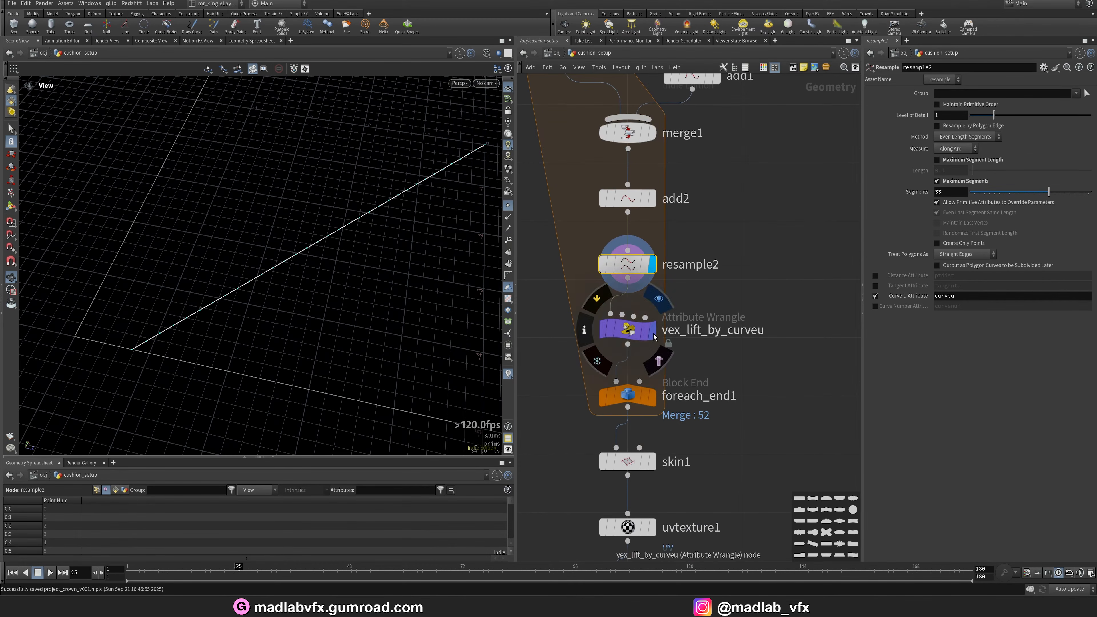
click(626, 331)
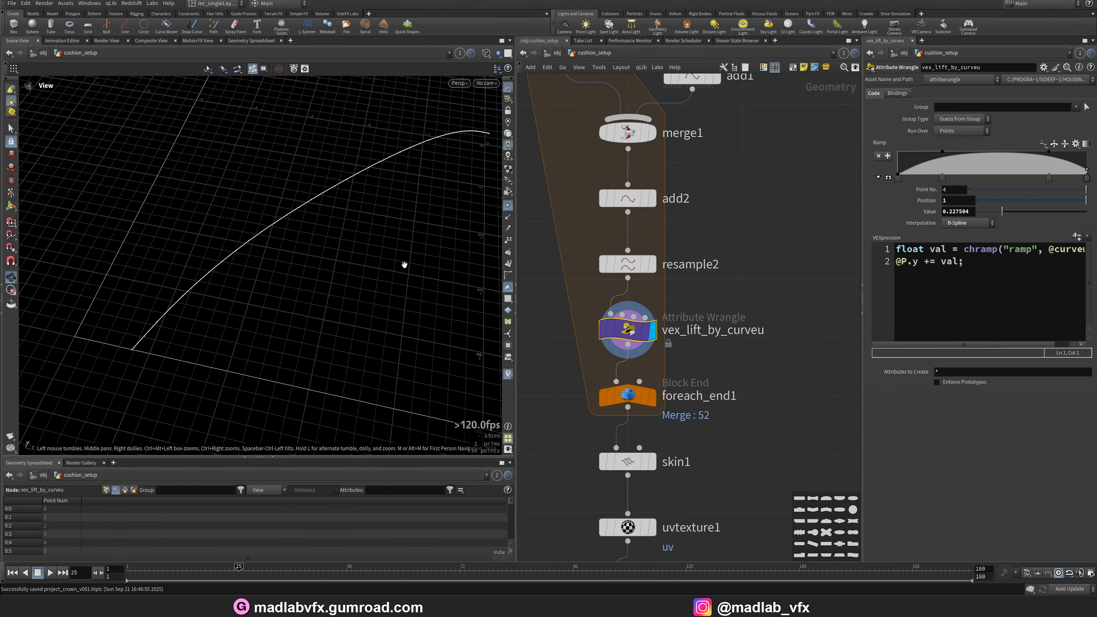
Orbit the lifted curve, then display the foreach_end1 and skin1 results with shaded view.
drag(405, 264, 283, 285)
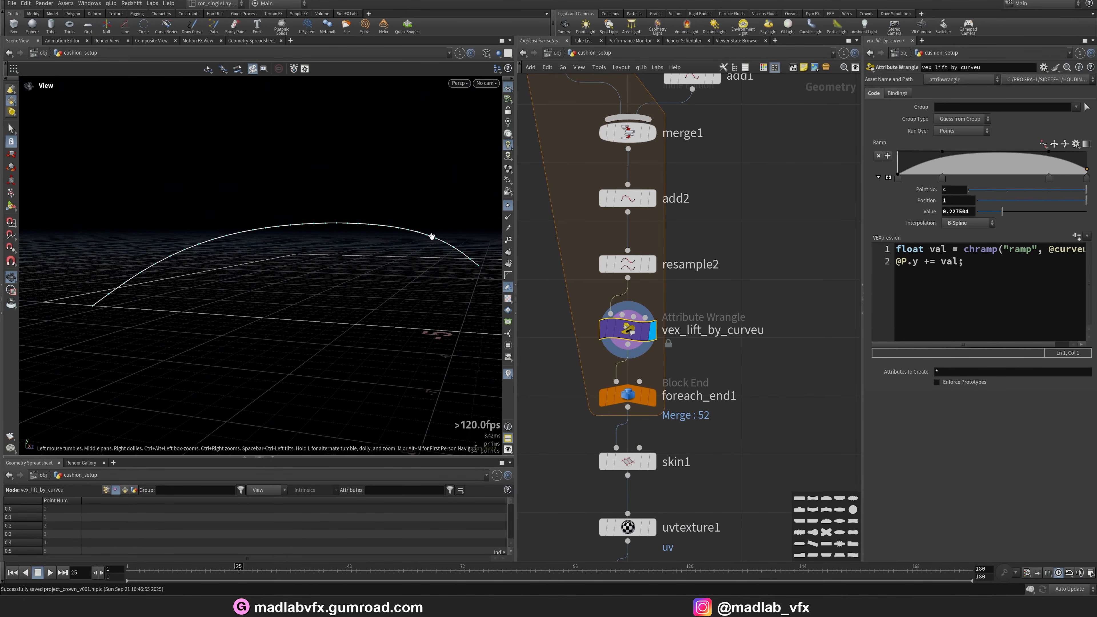
middle_drag(693, 369, 693, 346)
drag(274, 253, 331, 314)
middle_drag(725, 395, 709, 314)
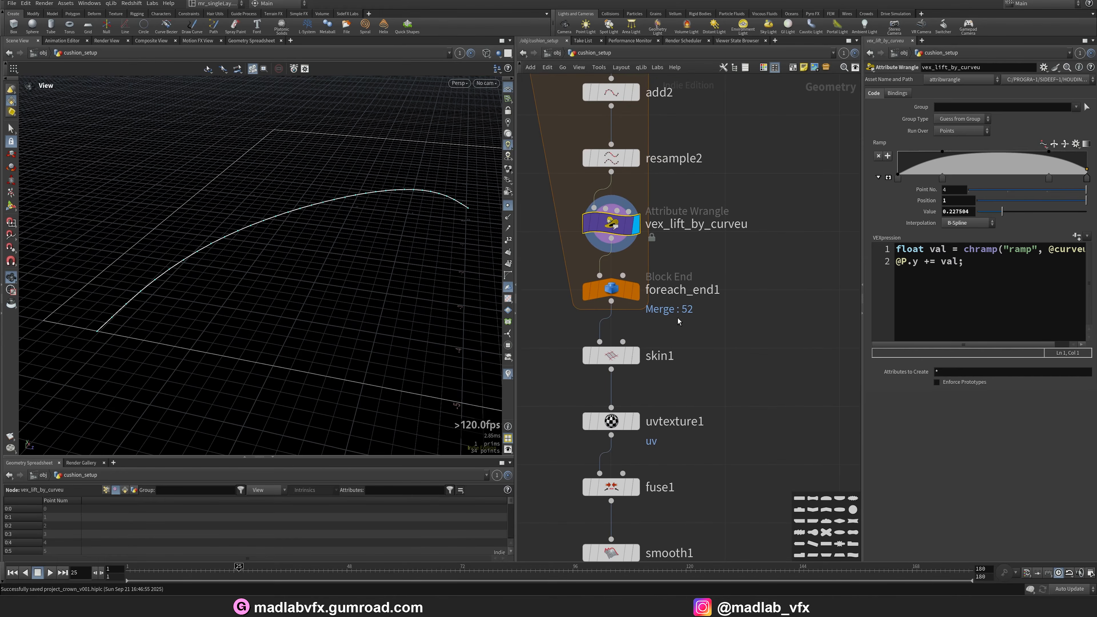
click(636, 291)
drag(372, 233, 414, 242)
right_drag(415, 242, 264, 284)
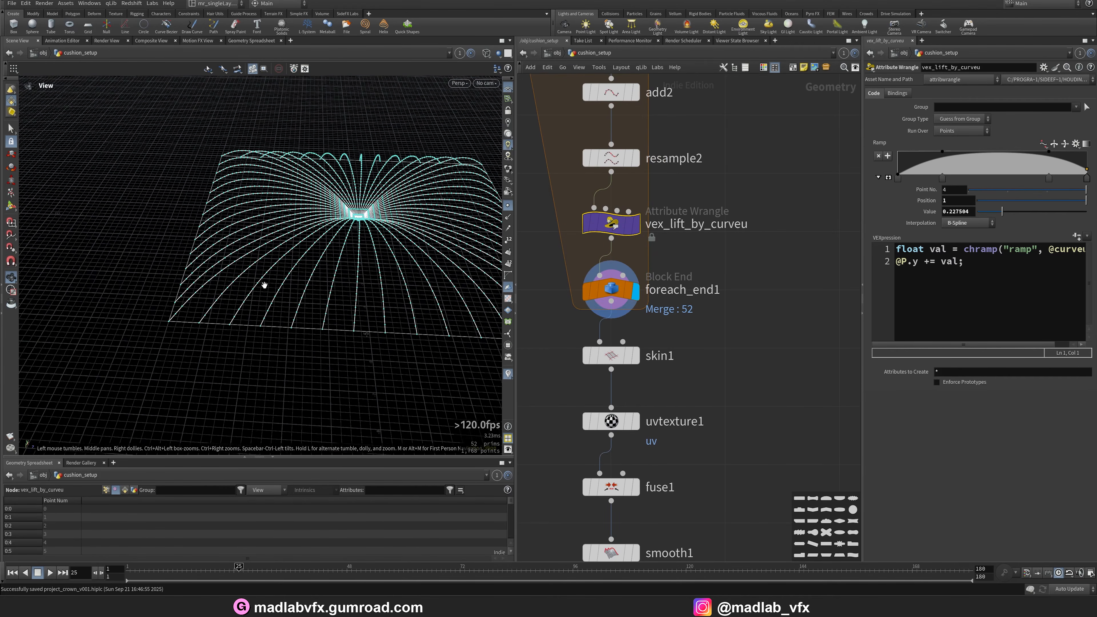
drag(264, 284, 291, 298)
click(637, 356)
key(w)
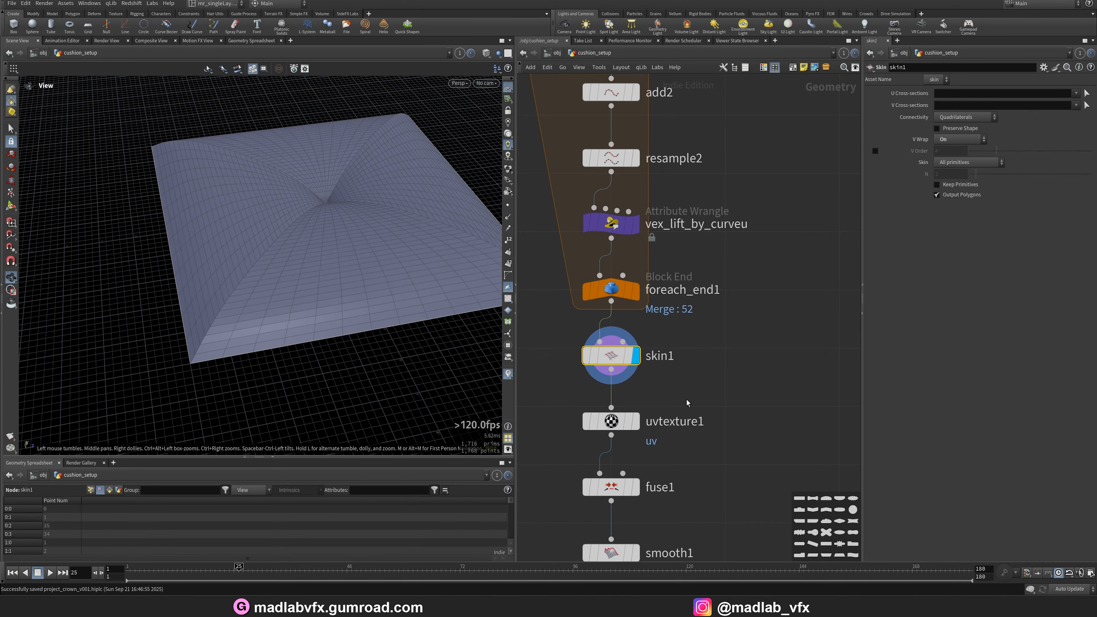
Display the uvtexture1, fuse1 and smooth1 nodes in turn and orbit the cushion surface.
middle_drag(687, 399, 703, 352)
click(653, 373)
drag(374, 283, 389, 306)
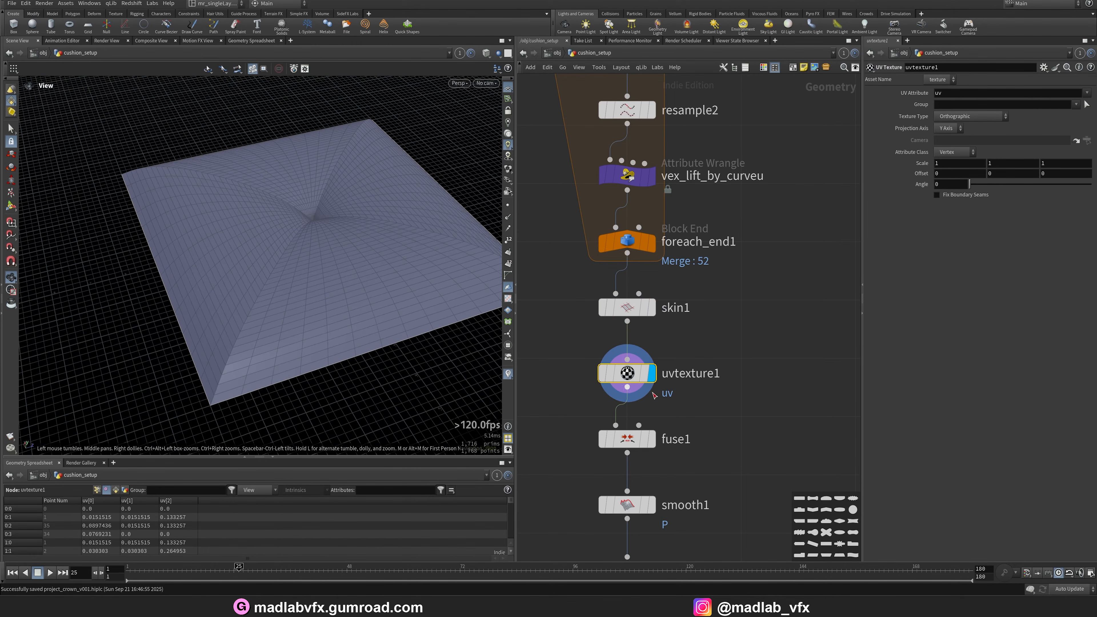
middle_drag(654, 396, 642, 256)
click(639, 300)
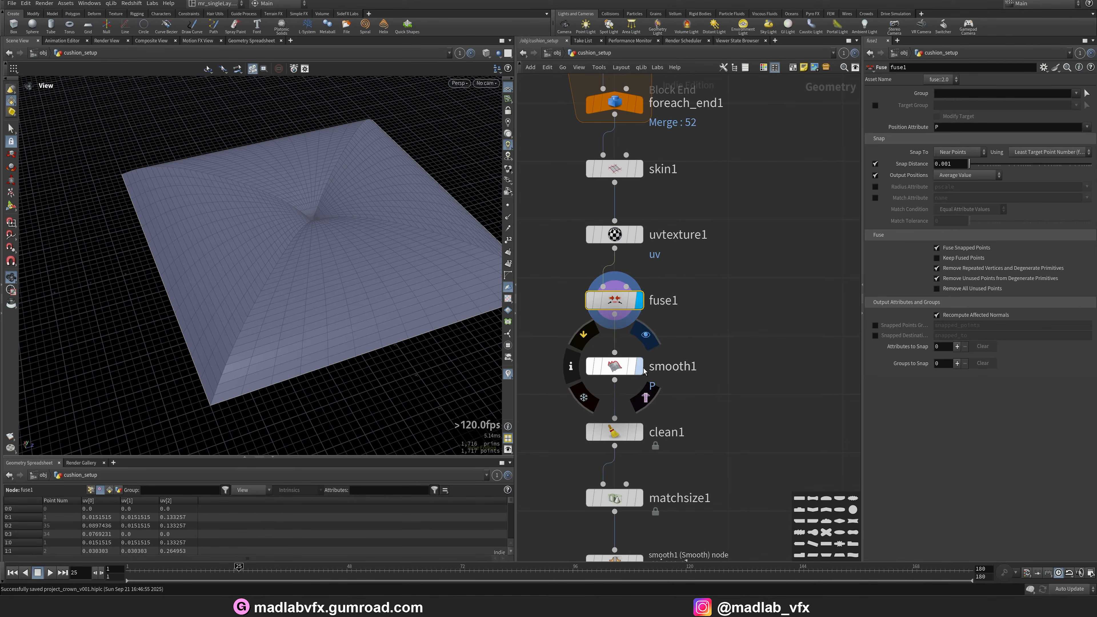
click(639, 366)
click(623, 371)
drag(497, 297, 660, 440)
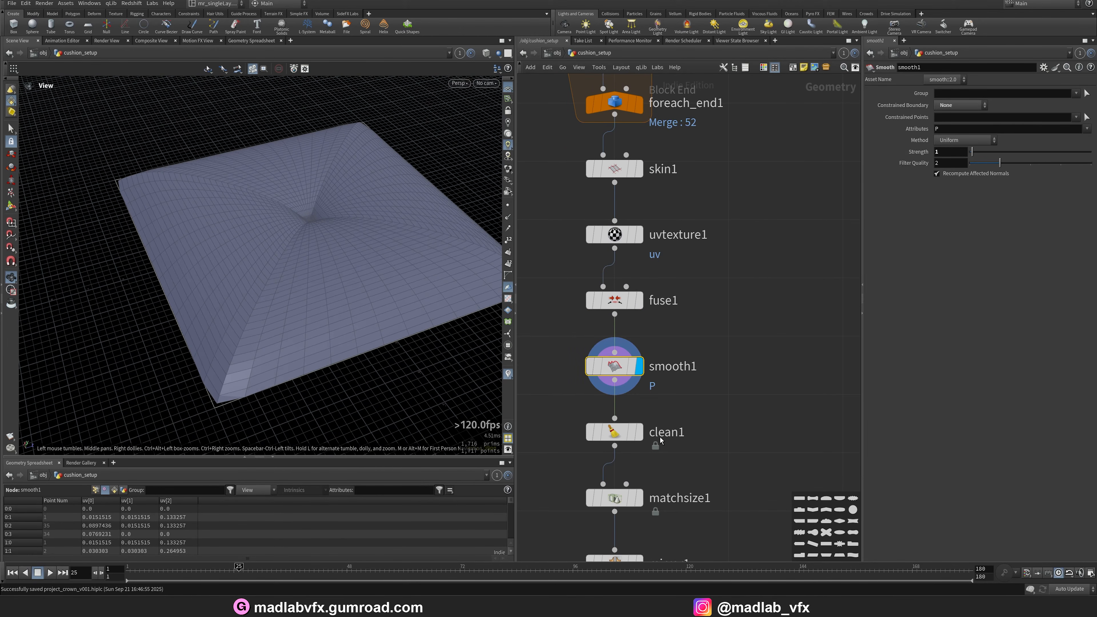
Display the clean1 and matchsize1 nodes and orbit to examine the cushion shape.
middle_drag(659, 446, 670, 355)
click(652, 341)
click(636, 344)
middle_drag(657, 405, 665, 351)
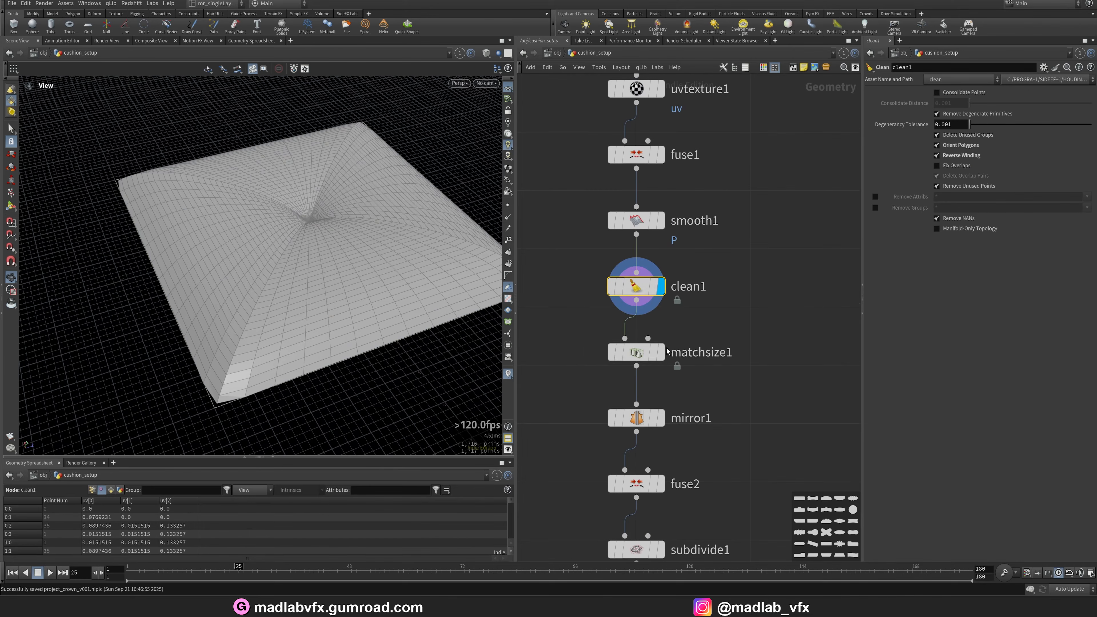
click(660, 353)
click(649, 358)
drag(410, 311, 395, 295)
Display the mirror1, fuse2 and subdivide1 nodes and orbit the mirrored cushion.
middle_drag(695, 433, 694, 357)
click(659, 343)
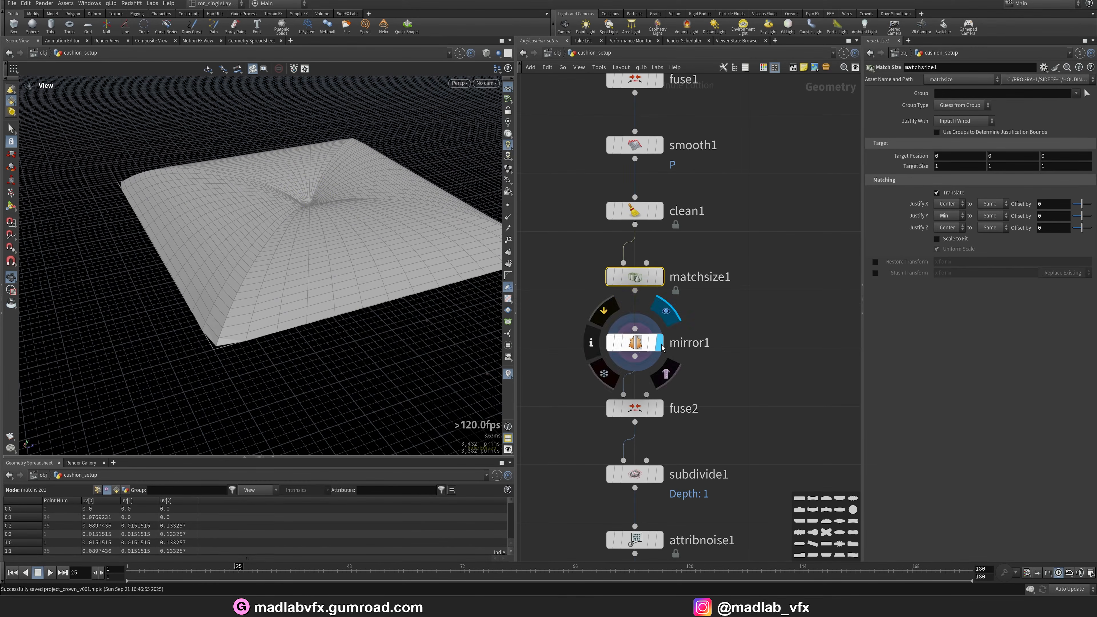
click(636, 344)
drag(334, 327, 259, 208)
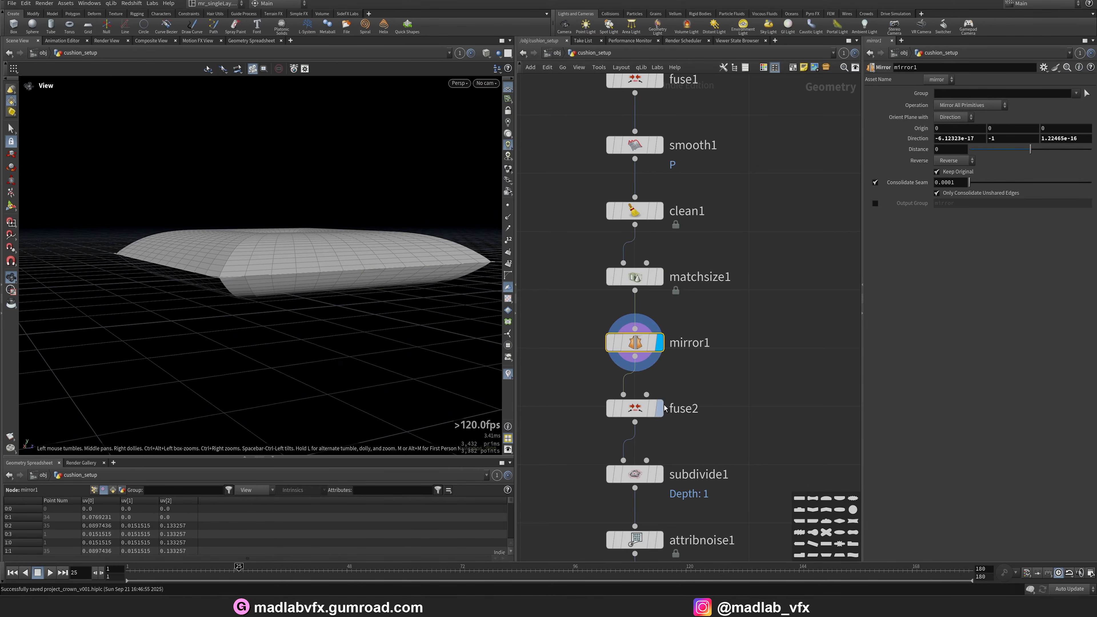
click(658, 409)
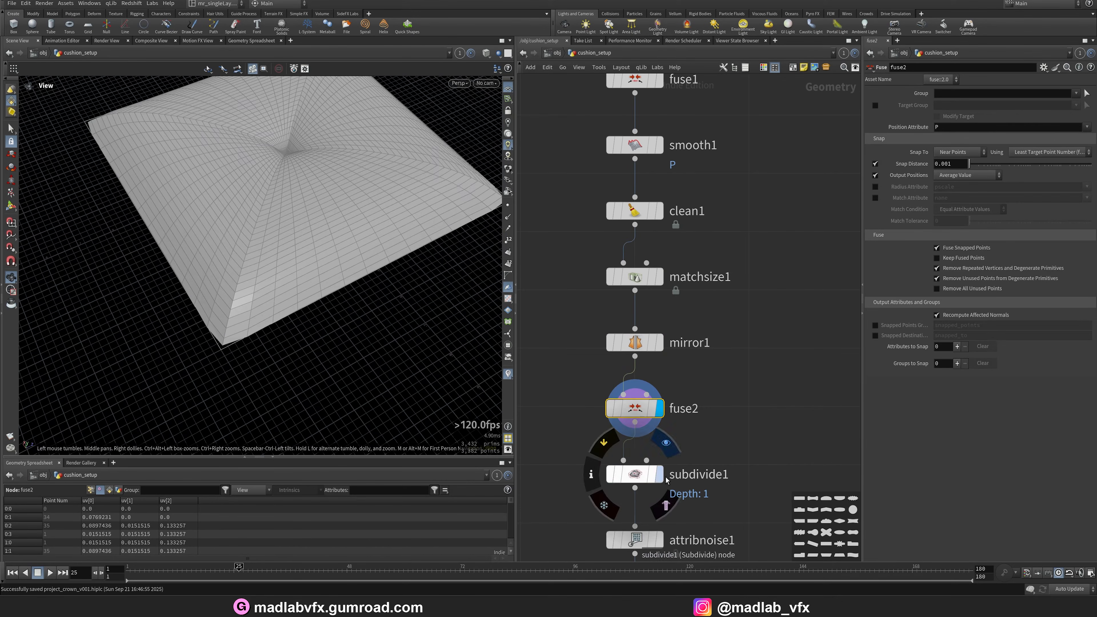
click(629, 477)
middle_drag(629, 477, 634, 307)
drag(291, 256, 204, 311)
Display the attribnoise1 and matchsize2 outputs to check the noise deformation on the cushion.
click(665, 370)
click(635, 371)
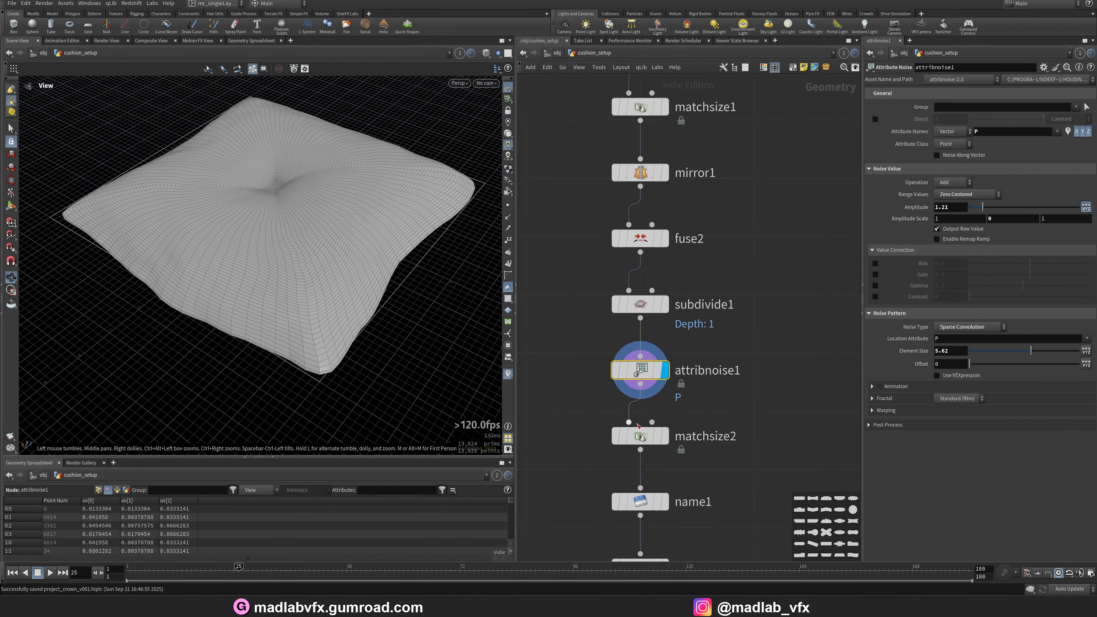
click(665, 436)
click(638, 436)
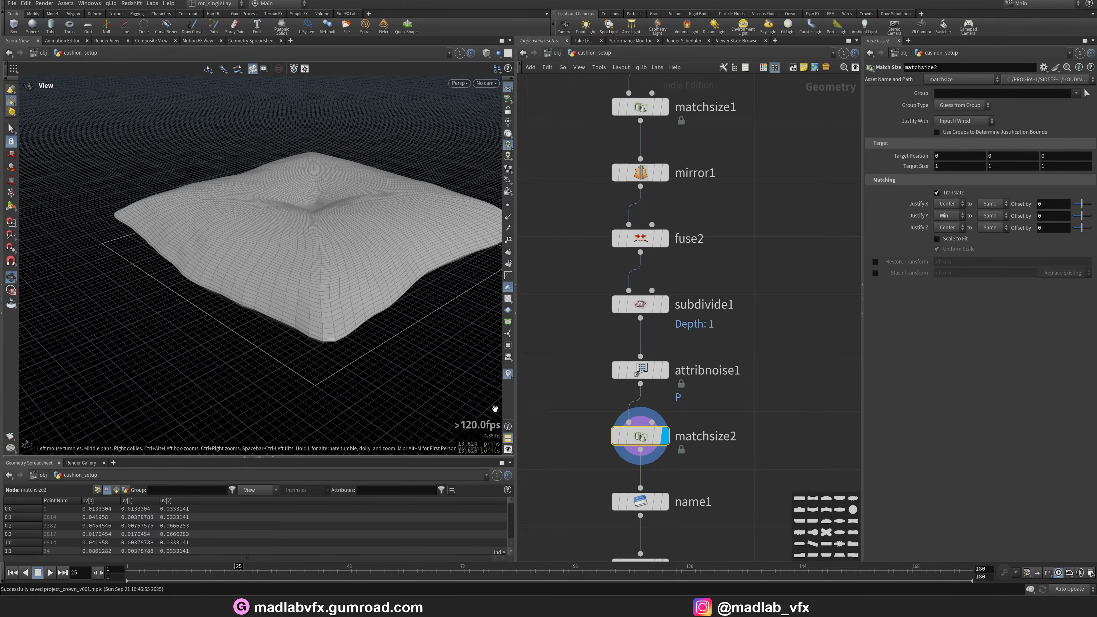
Display smooth2 and OUT_CUSHION, orbit and frame the final cushion, then return to object level.
middle_drag(741, 541, 734, 377)
middle_drag(691, 453, 689, 399)
click(660, 348)
click(634, 348)
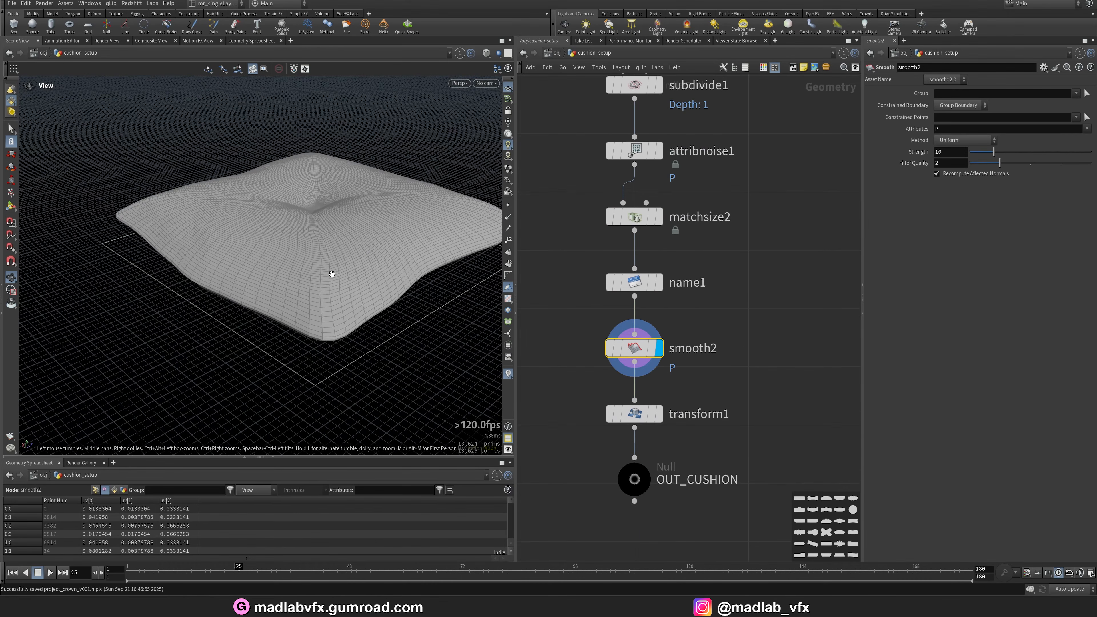
drag(332, 274, 367, 277)
click(639, 477)
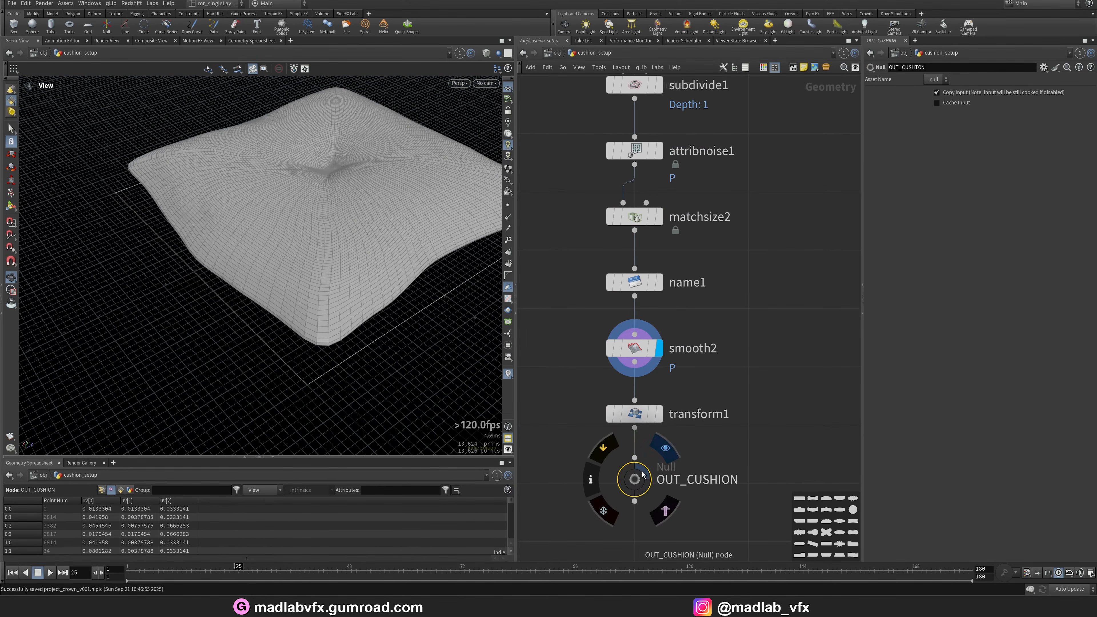
click(644, 475)
drag(382, 238, 307, 306)
key(space+g)
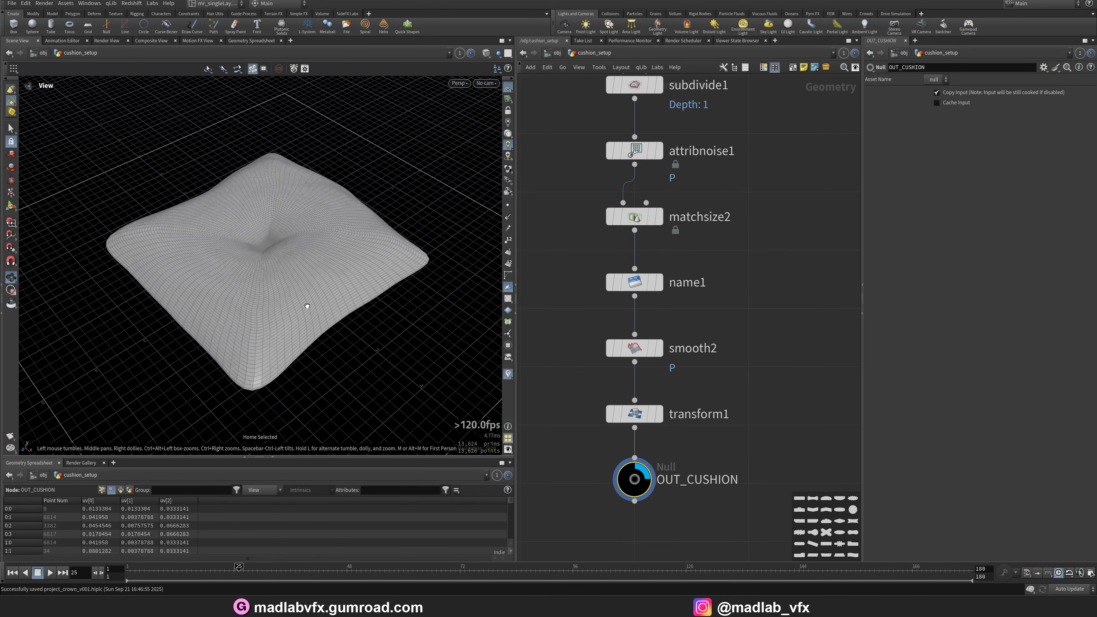
key(u)
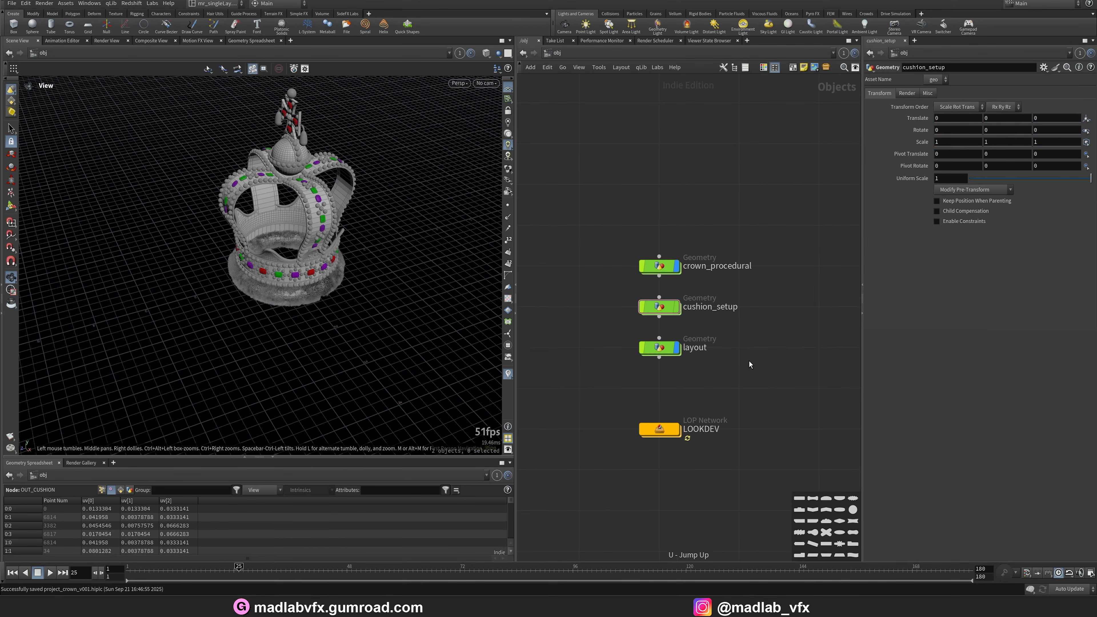
Open the LOOKDEV network, inspect the move_down transform, then display merge1 and orbit the crown sitting on the cushion.
double_click(667, 430)
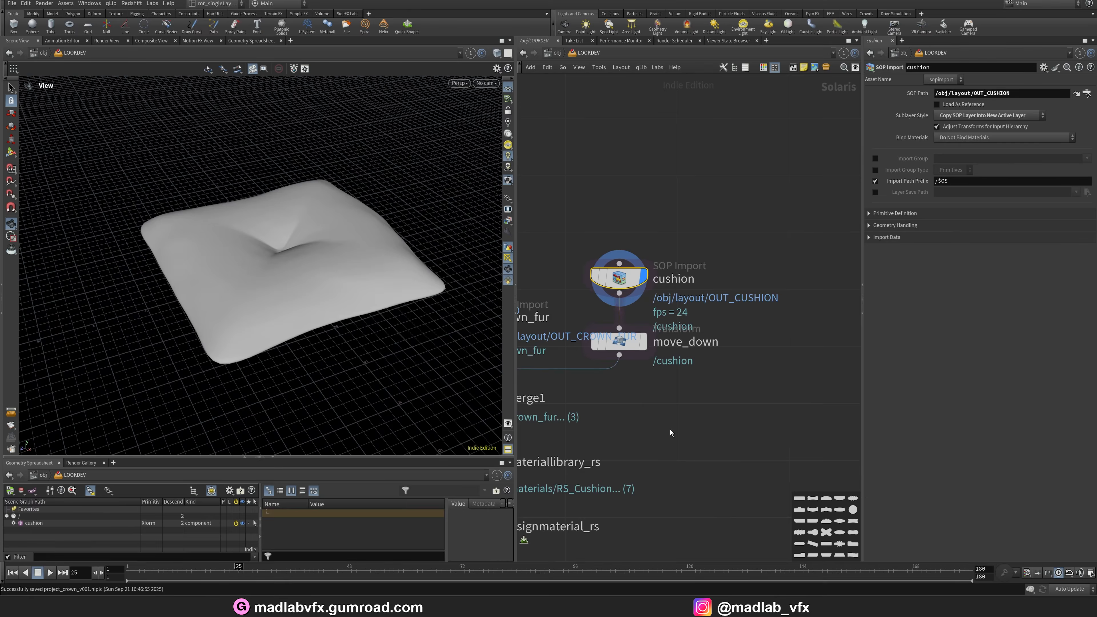
middle_drag(670, 430, 738, 421)
click(711, 332)
drag(338, 273, 368, 198)
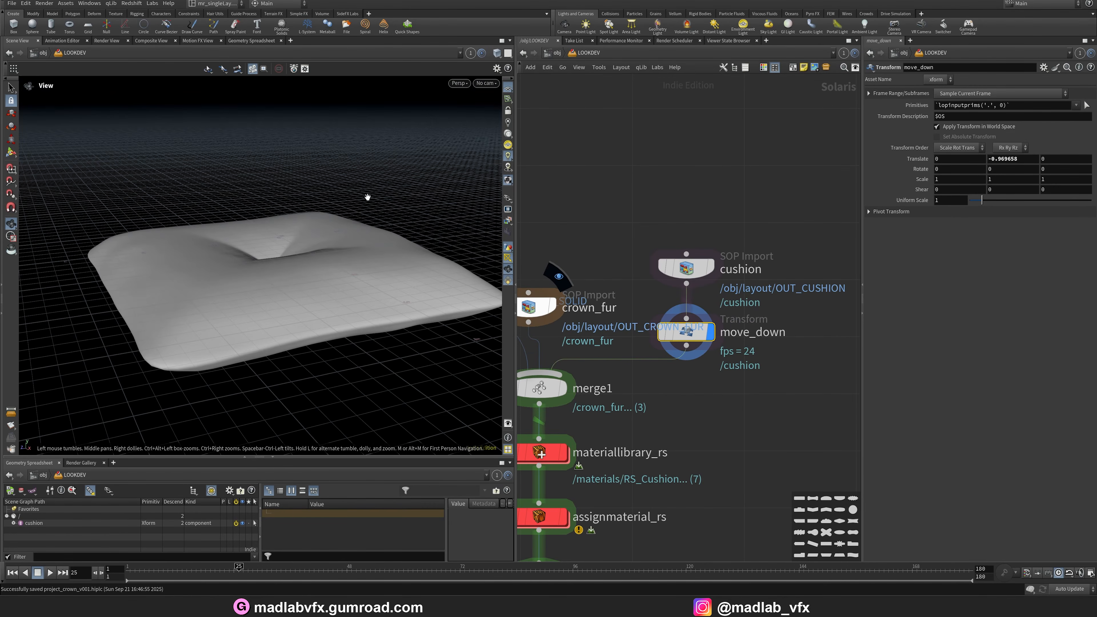
middle_drag(733, 382, 788, 361)
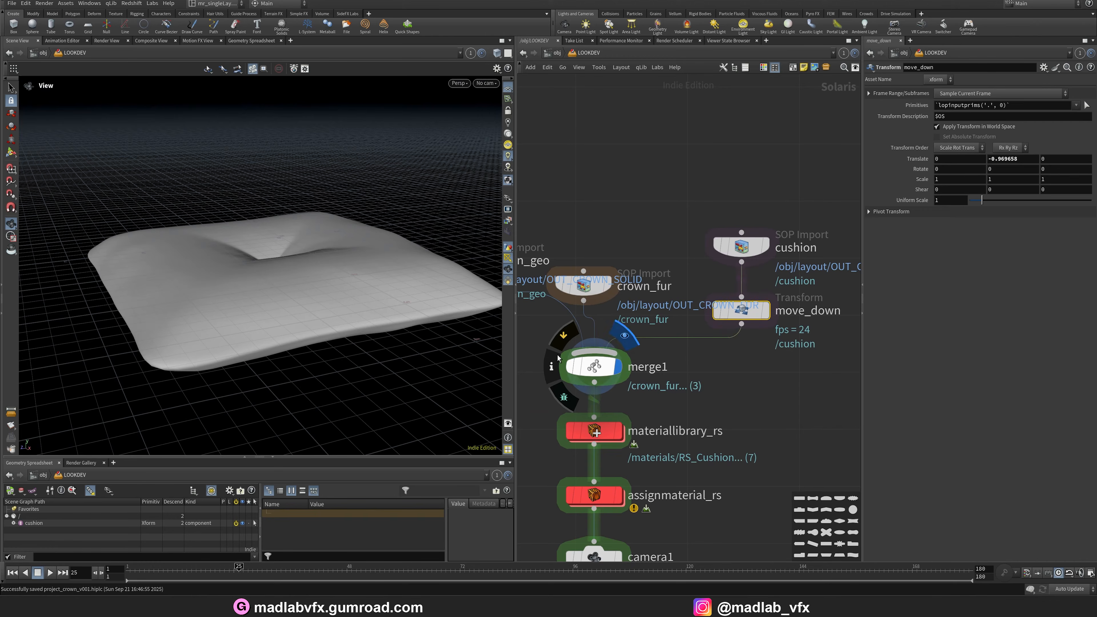
scroll(309, 303, down, 3)
drag(309, 303, 320, 248)
scroll(320, 248, up, 3)
middle_drag(321, 249, 317, 271)
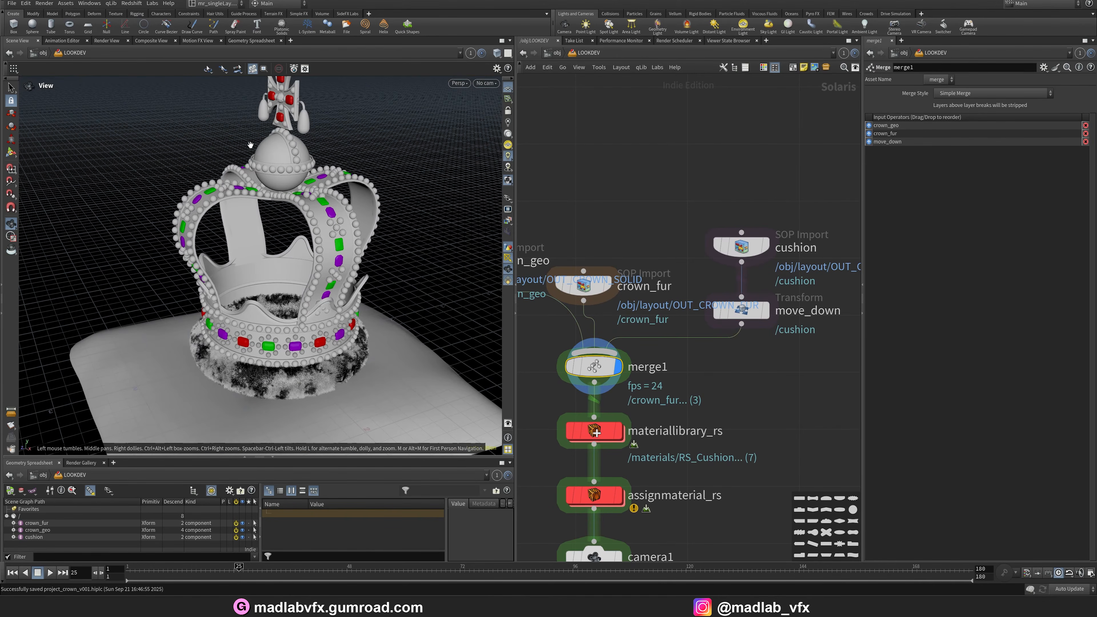
middle_drag(344, 324, 347, 290)
scroll(255, 305, up, 1)
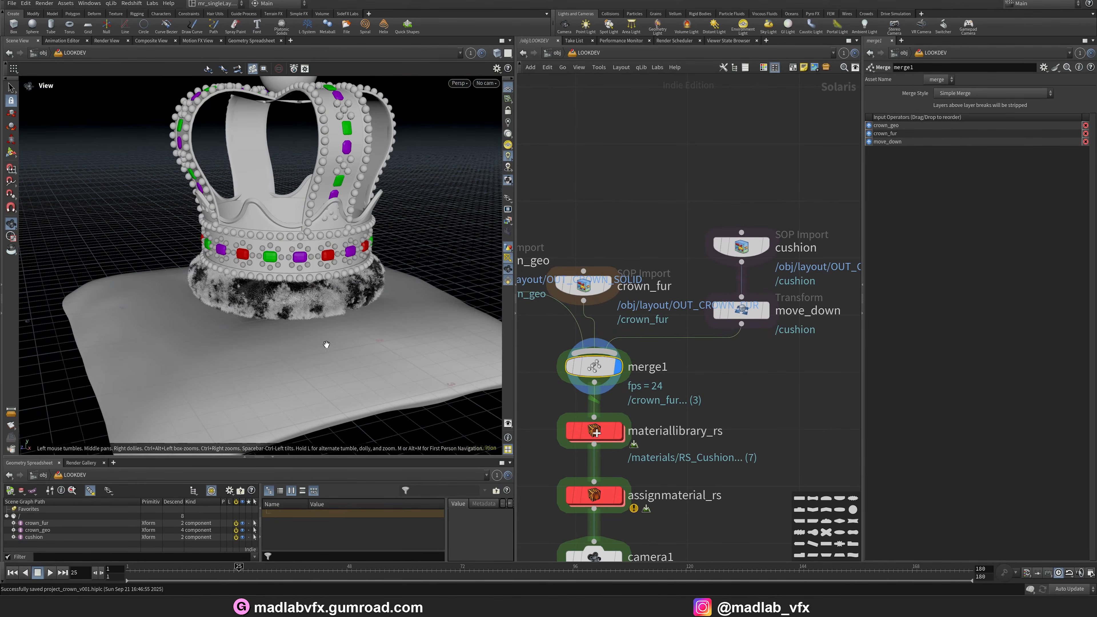
Open the material library and delete the RS_Glass and RS_Metal material builders.
middle_drag(679, 409, 701, 341)
drag(518, 394, 427, 394)
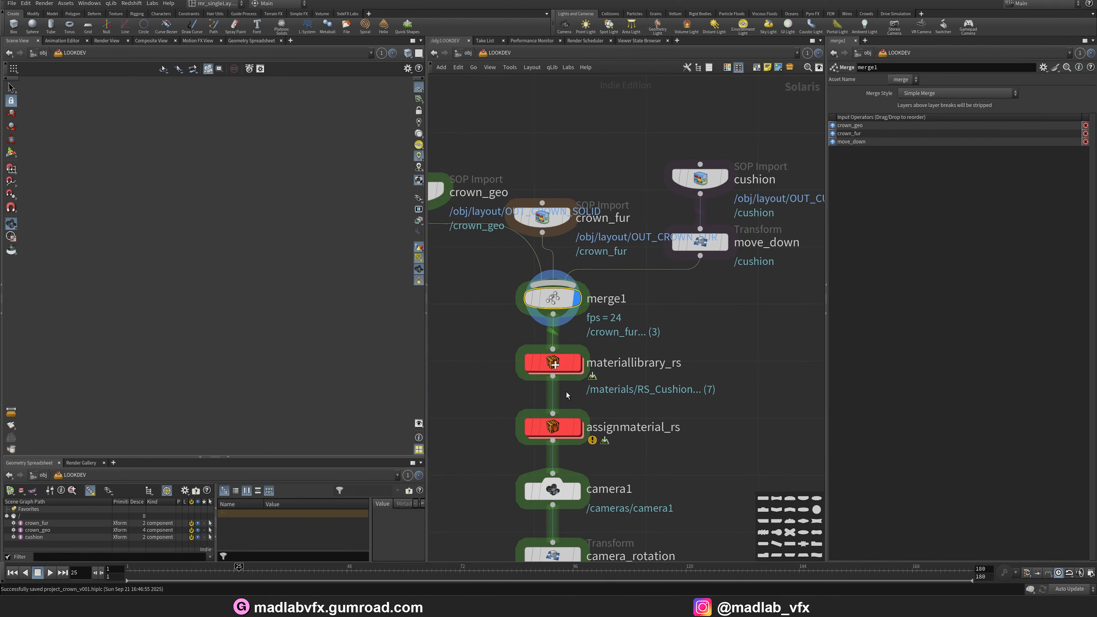
double_click(547, 363)
scroll(687, 352, down, 1)
middle_drag(687, 353, 666, 254)
middle_drag(649, 365, 663, 513)
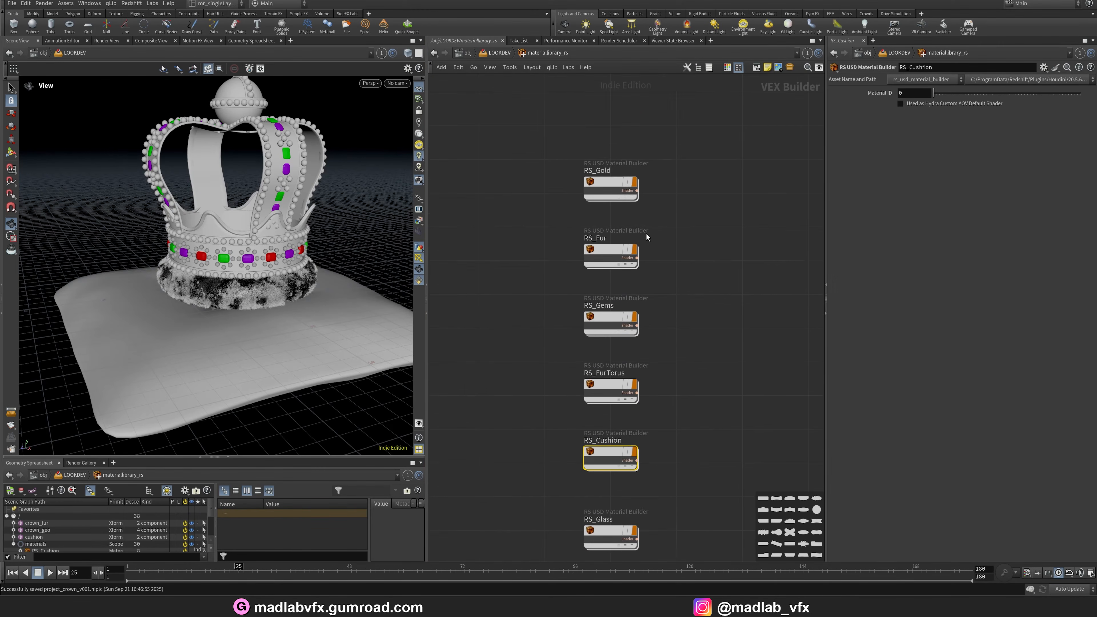
scroll(723, 387, up, 3)
middle_drag(647, 234, 681, 169)
middle_drag(679, 382, 639, 171)
middle_drag(630, 393, 640, 281)
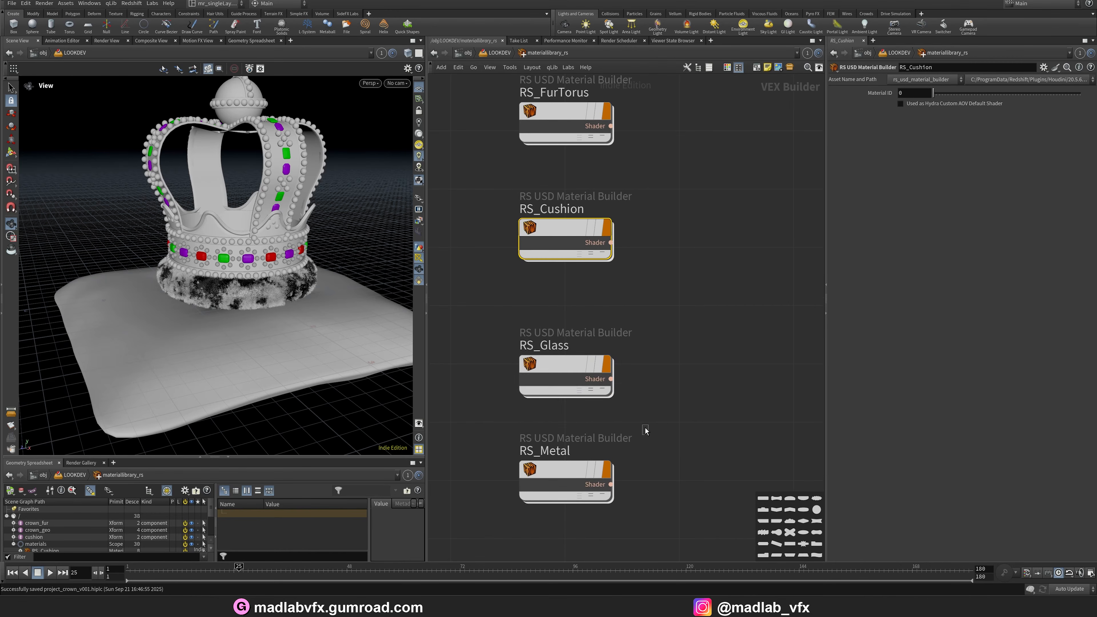
drag(452, 316, 635, 466)
scroll(633, 402, down, 2)
key(Delete)
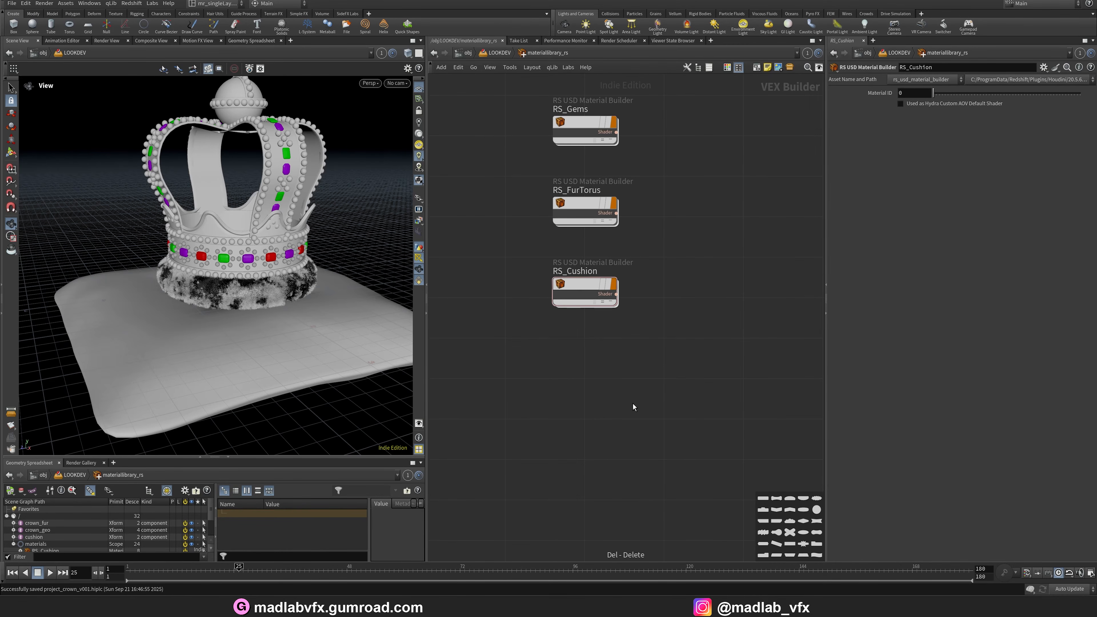
Open the RS_Gold material and inspect its Maxon noise, scalar ramp and standard material base colour.
middle_drag(646, 166, 668, 394)
scroll(619, 239, up, 3)
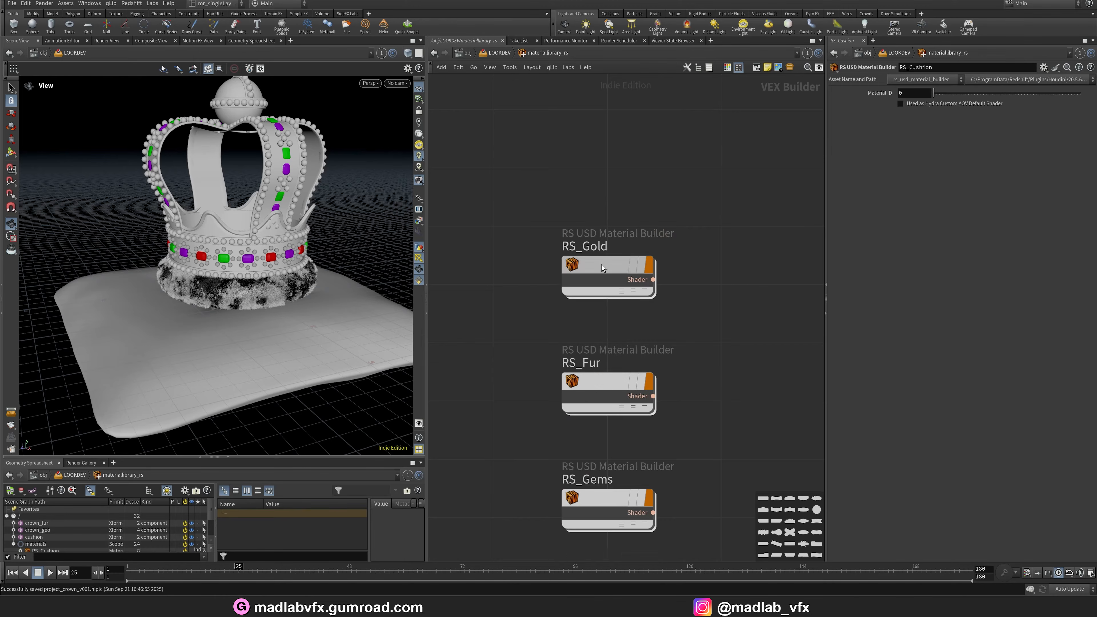
double_click(602, 264)
scroll(541, 322, up, 2)
middle_drag(534, 348, 659, 360)
drag(568, 392, 558, 321)
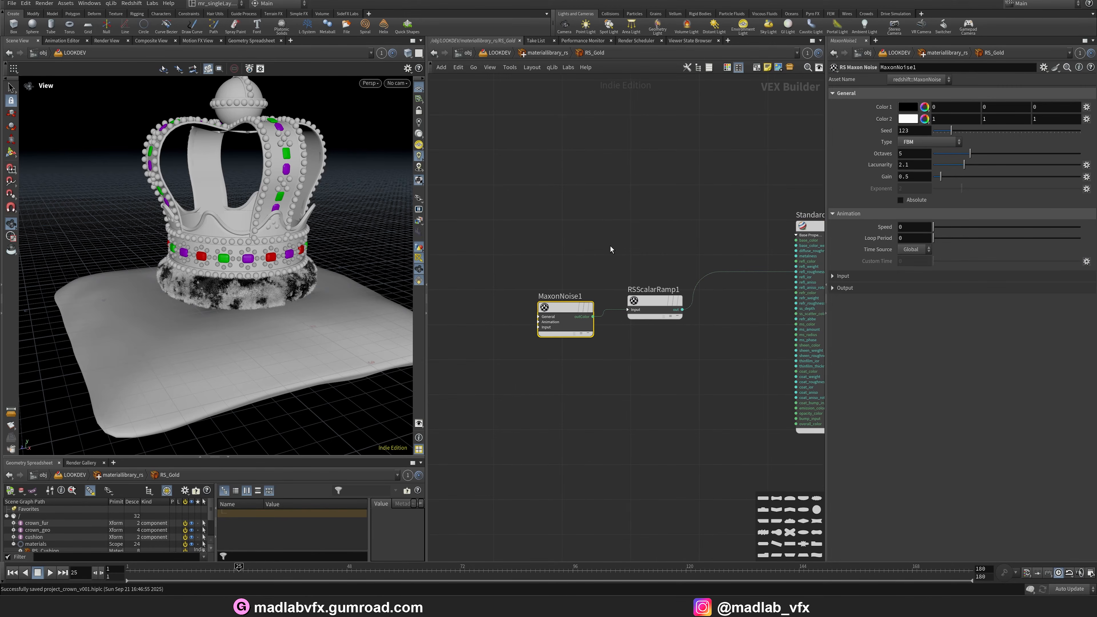
scroll(565, 349, up, 2)
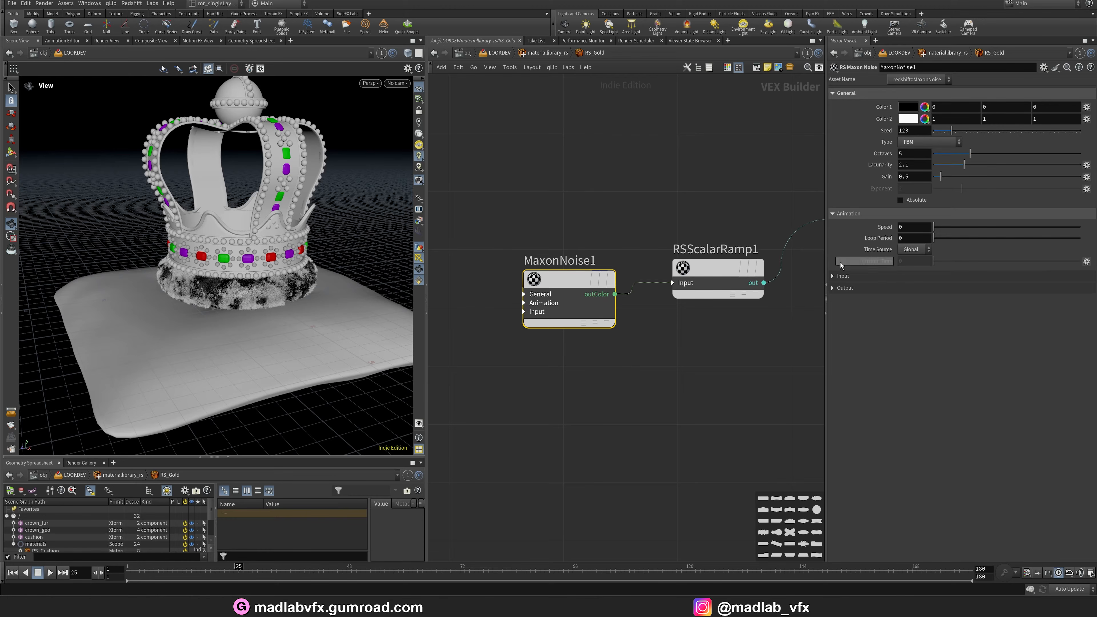
middle_drag(747, 365, 628, 378)
drag(632, 374, 574, 246)
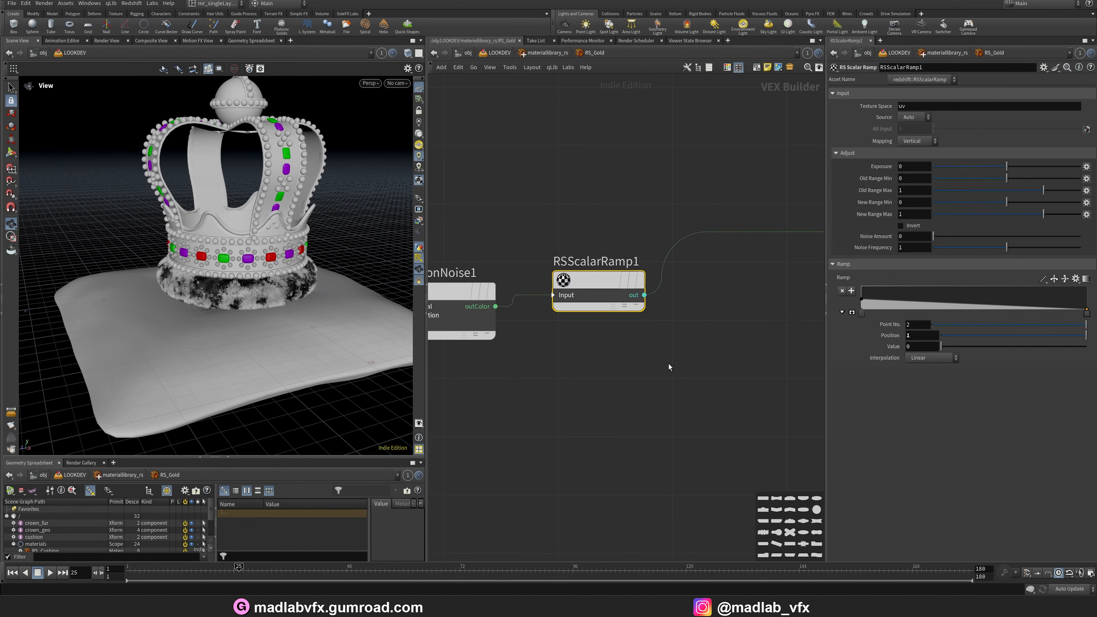
middle_drag(669, 364, 453, 313)
scroll(557, 312, down, 1)
scroll(619, 318, up, 1)
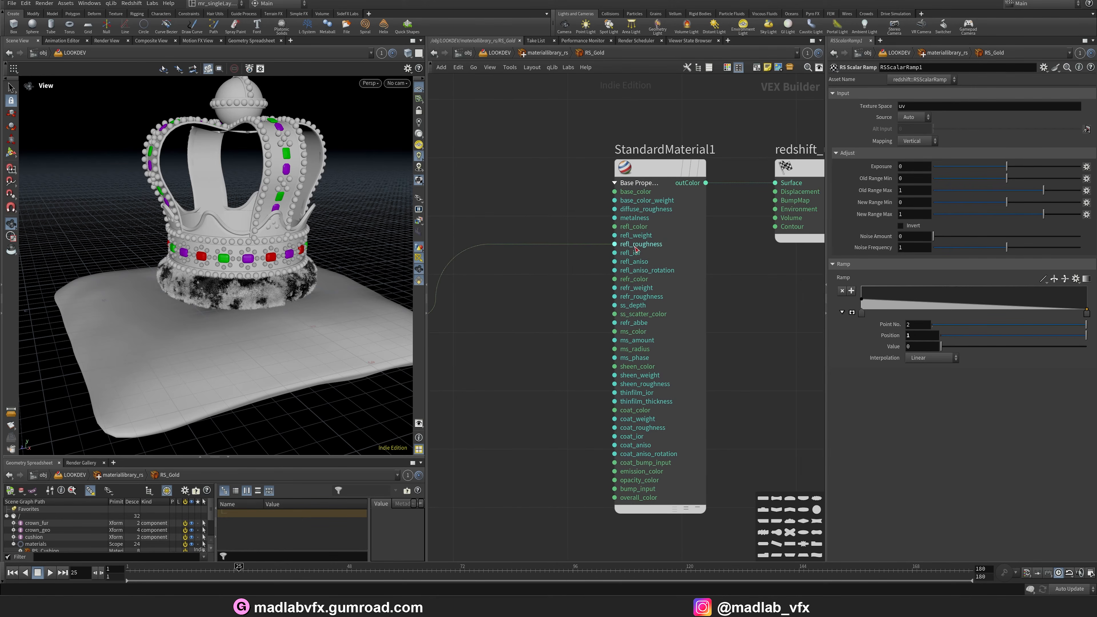
drag(726, 302, 686, 277)
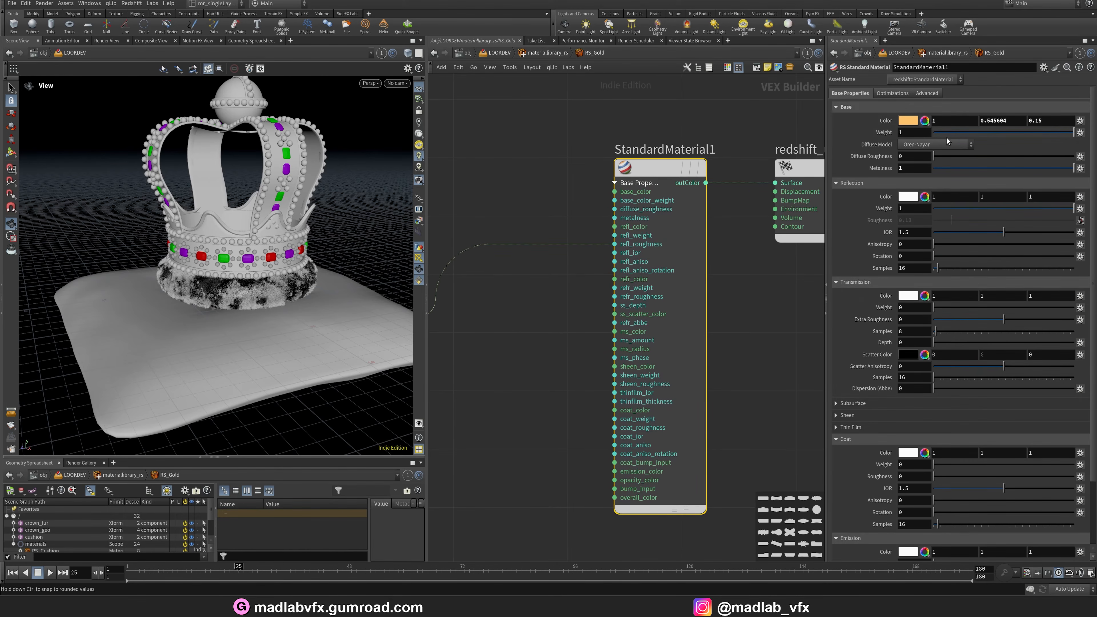
click(907, 122)
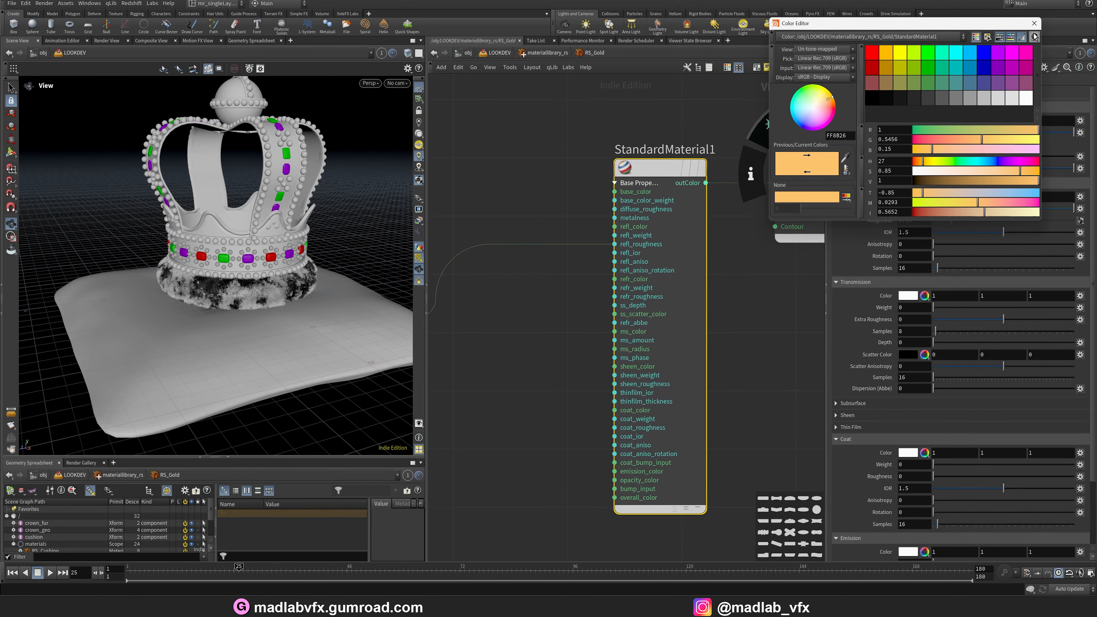
mouse_move(776, 308)
middle_down()
mouse_move(687, 324)
mouse_move(670, 302)
mouse_move(672, 322)
middle_up()
scroll(730, 313, down, 1)
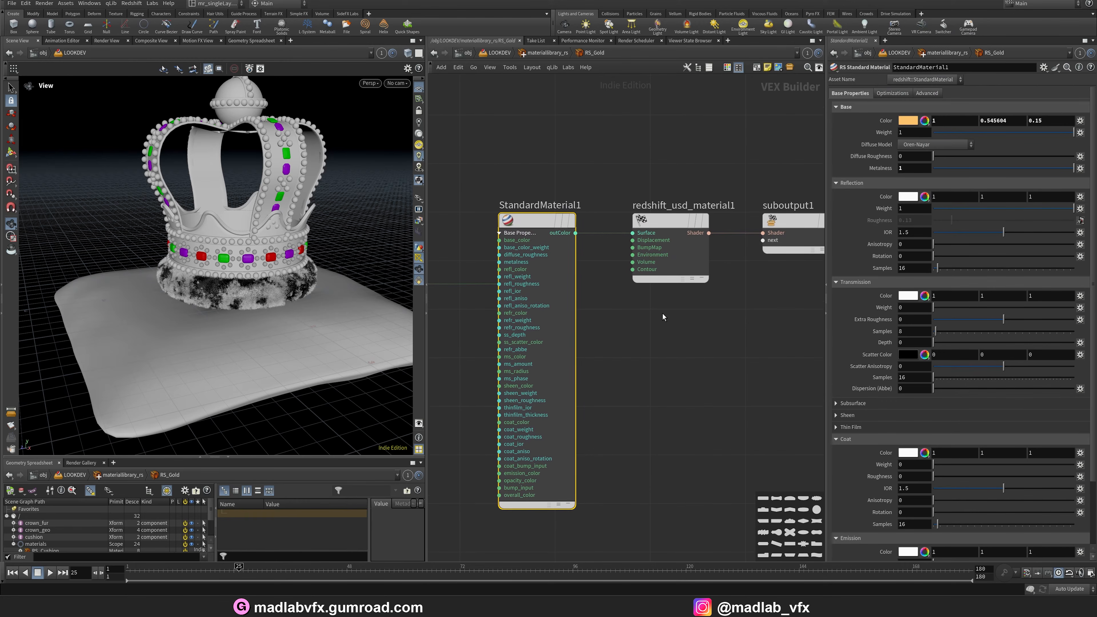
Return to the material library, open RS_Fur and inspect its standard material settings.
key(u)
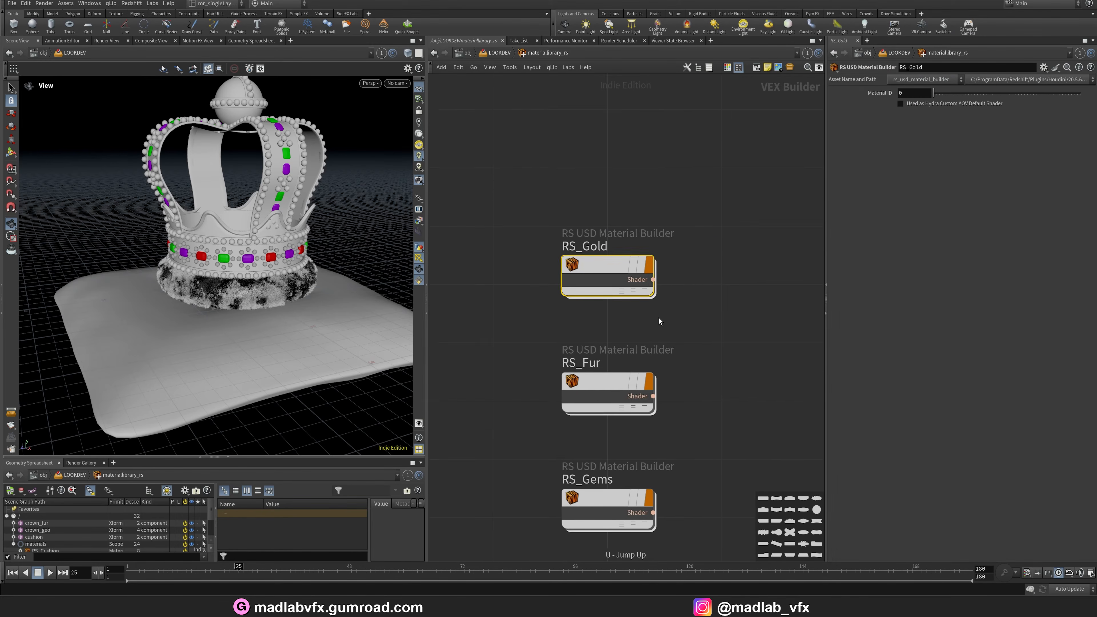
double_click(598, 353)
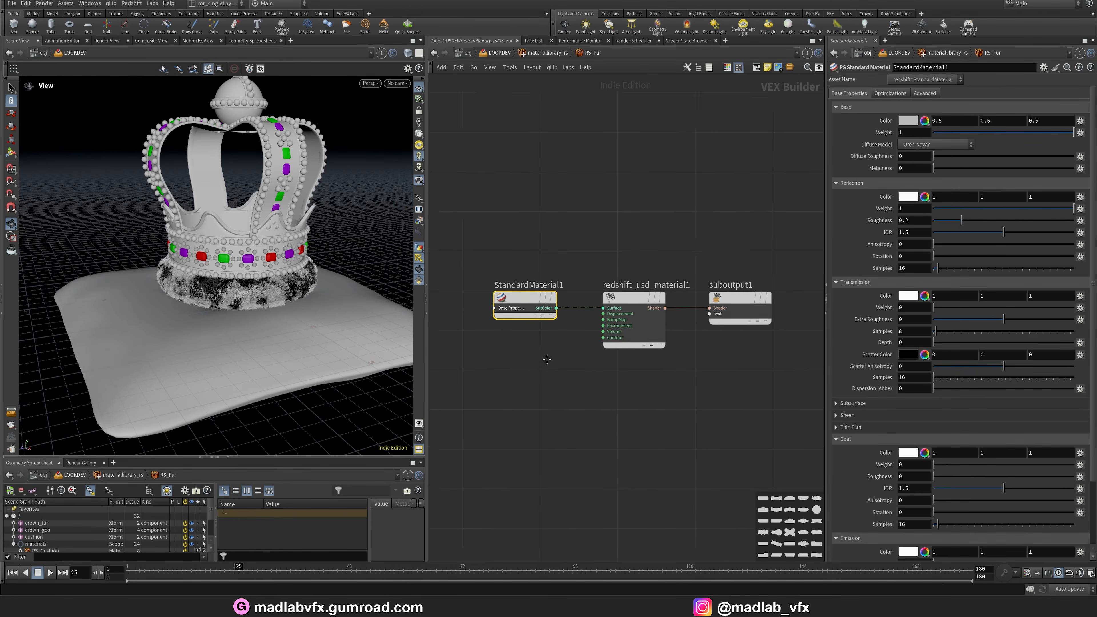
scroll(570, 298, up, 2)
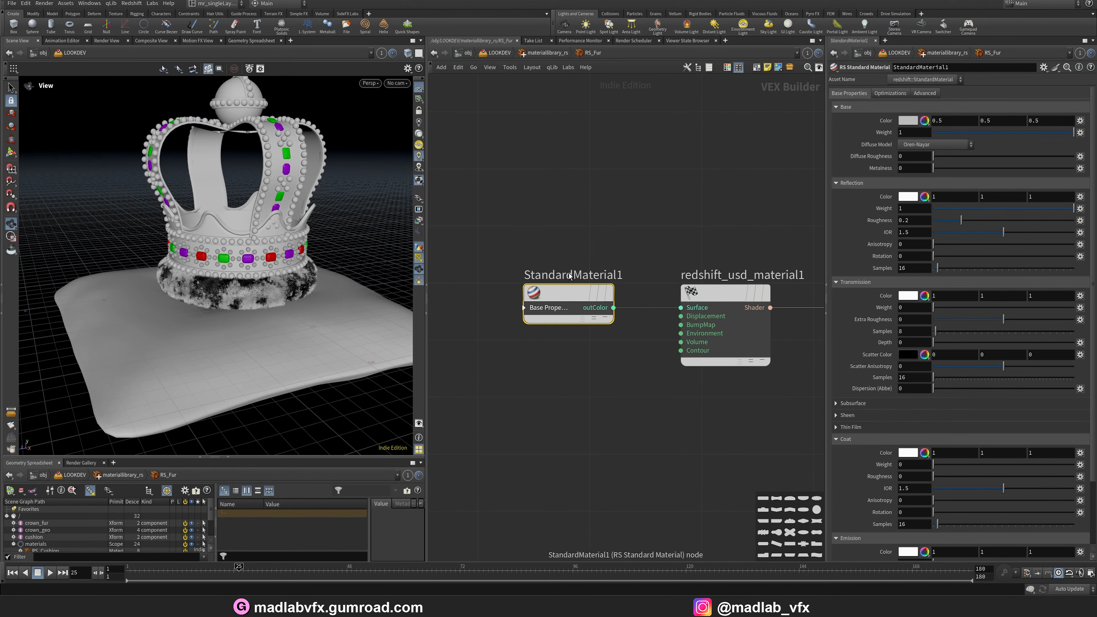
middle_drag(685, 245, 632, 249)
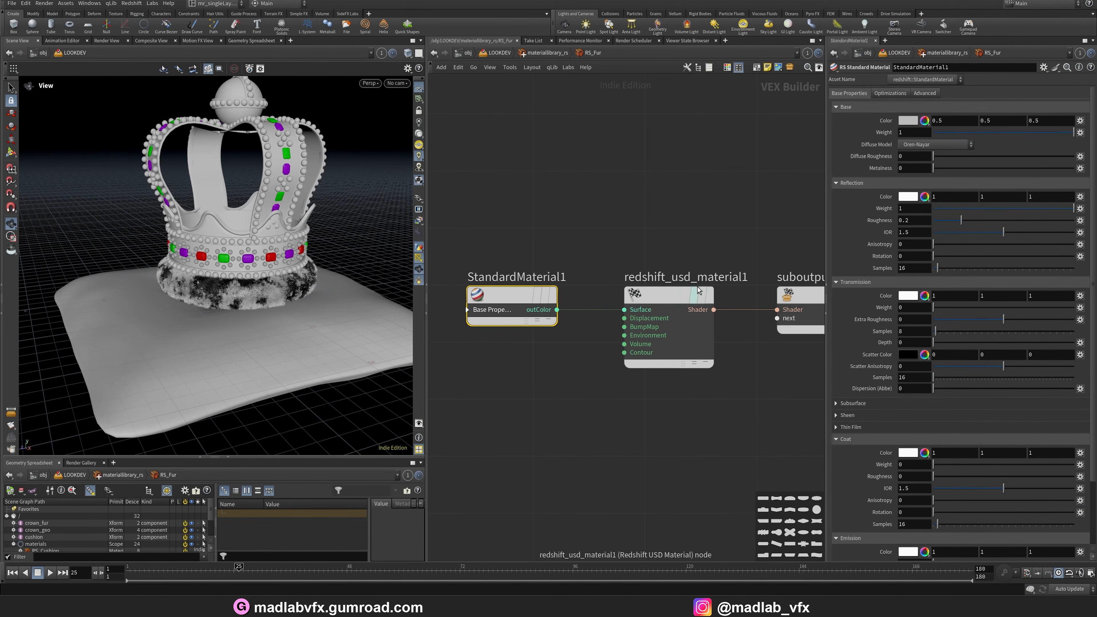
mouse_move(673, 318)
middle_drag(611, 389, 560, 391)
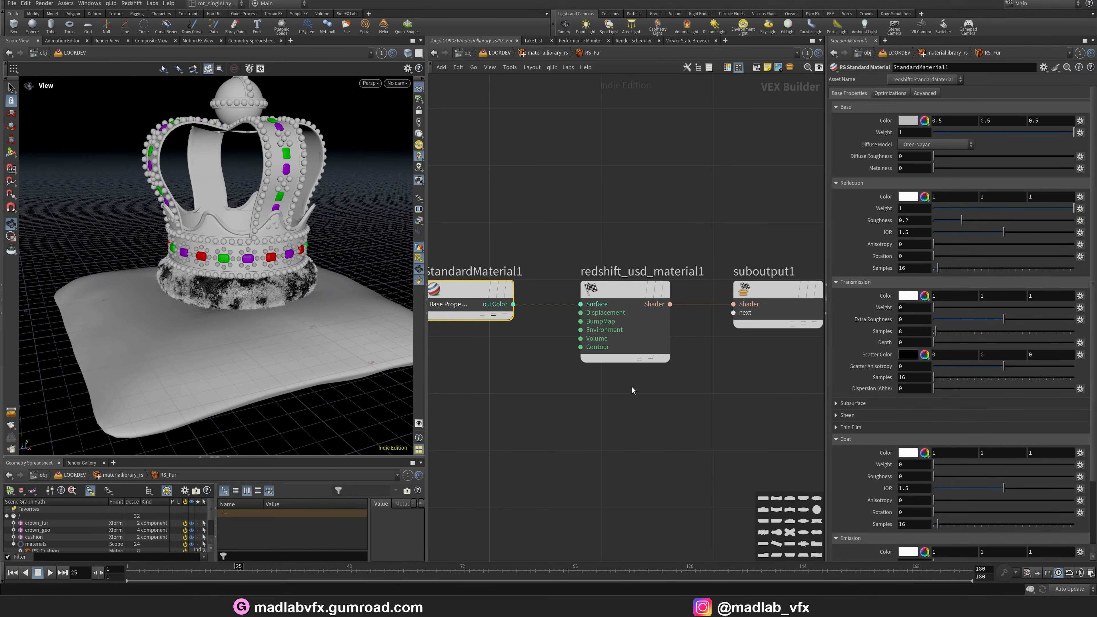
middle_drag(587, 206, 668, 219)
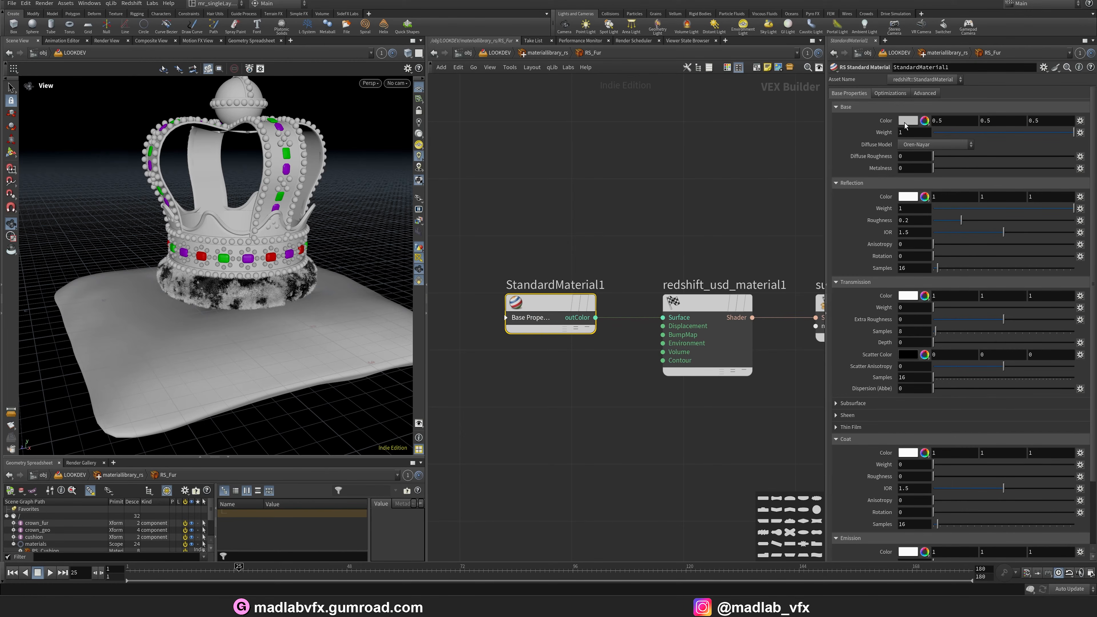
Open the RS_Gems material and inspect the particle attribute lookup reading displayColor.
key(u)
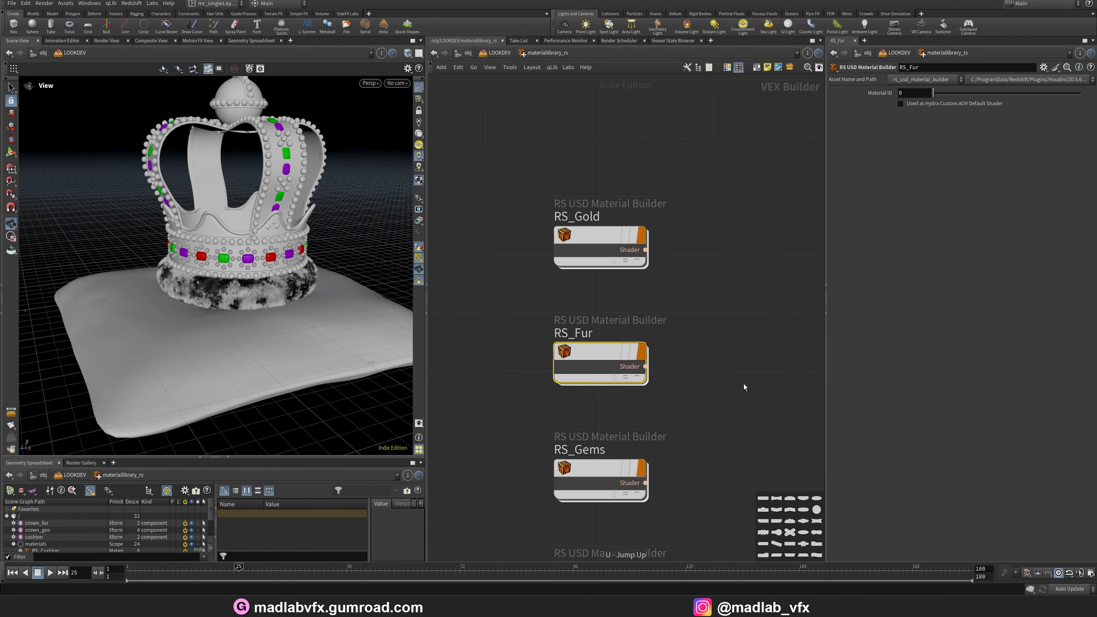
double_click(570, 339)
scroll(633, 358, up, 3)
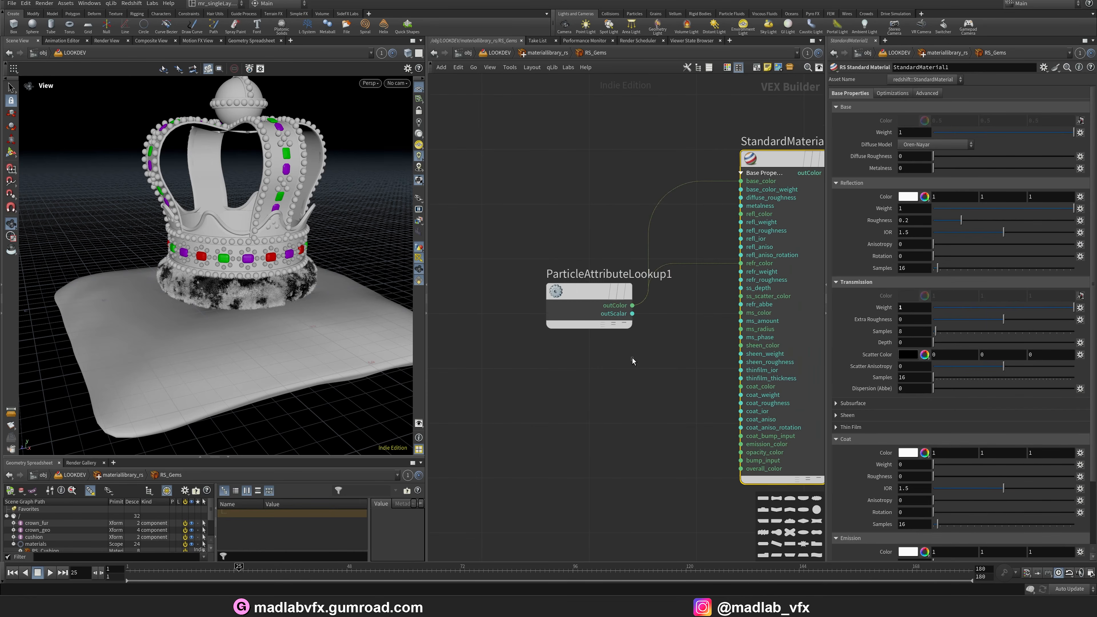
click(576, 297)
drag(576, 297, 498, 154)
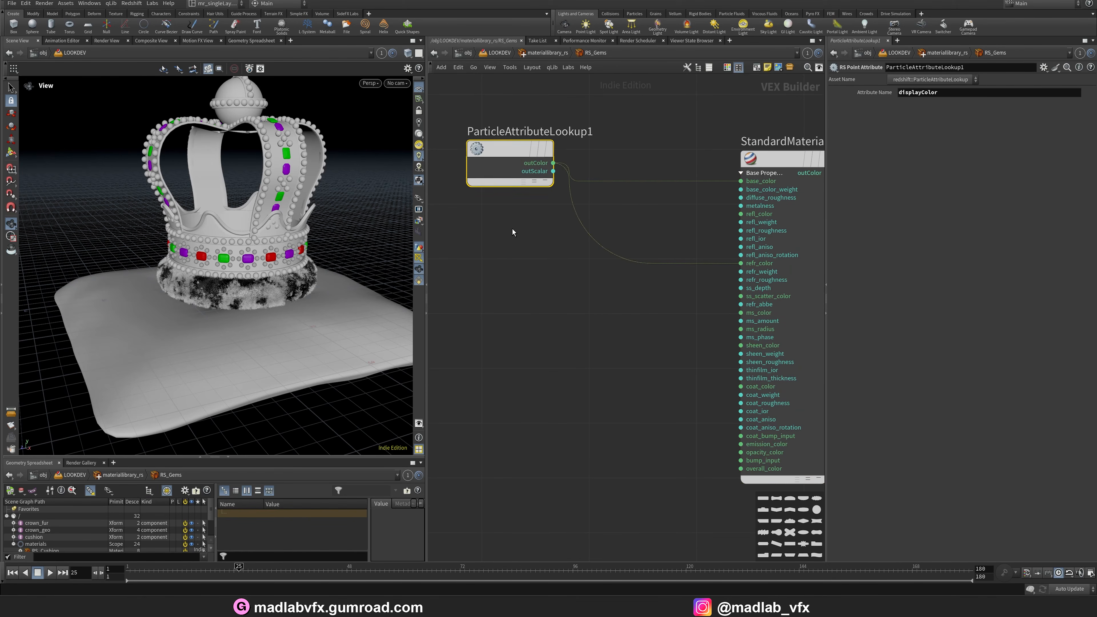
middle_drag(513, 230, 518, 263)
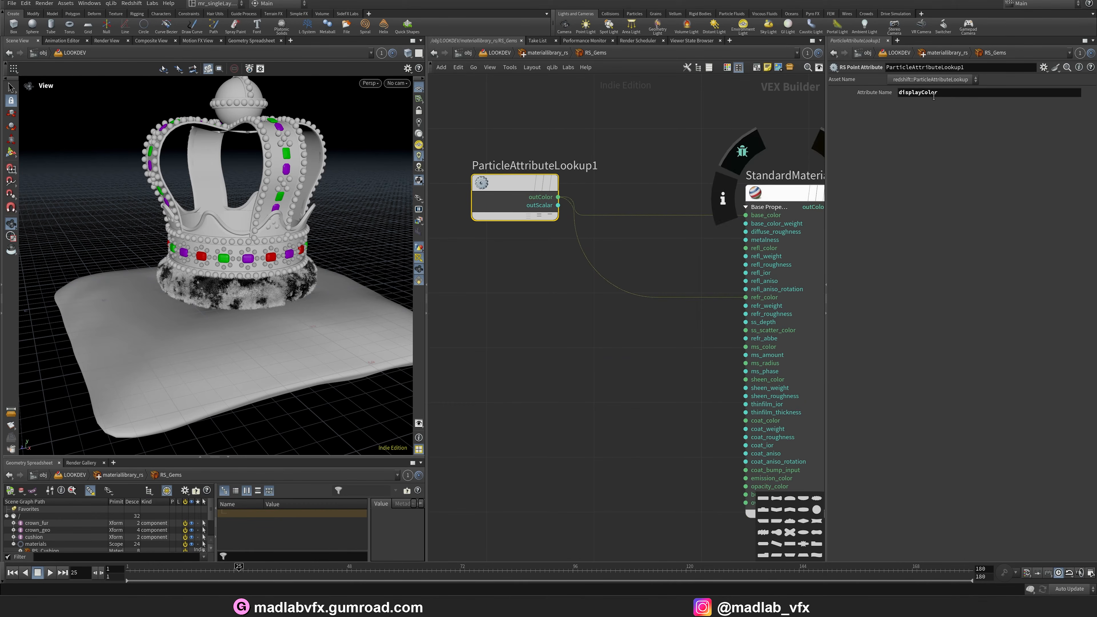
middle_drag(610, 199, 543, 187)
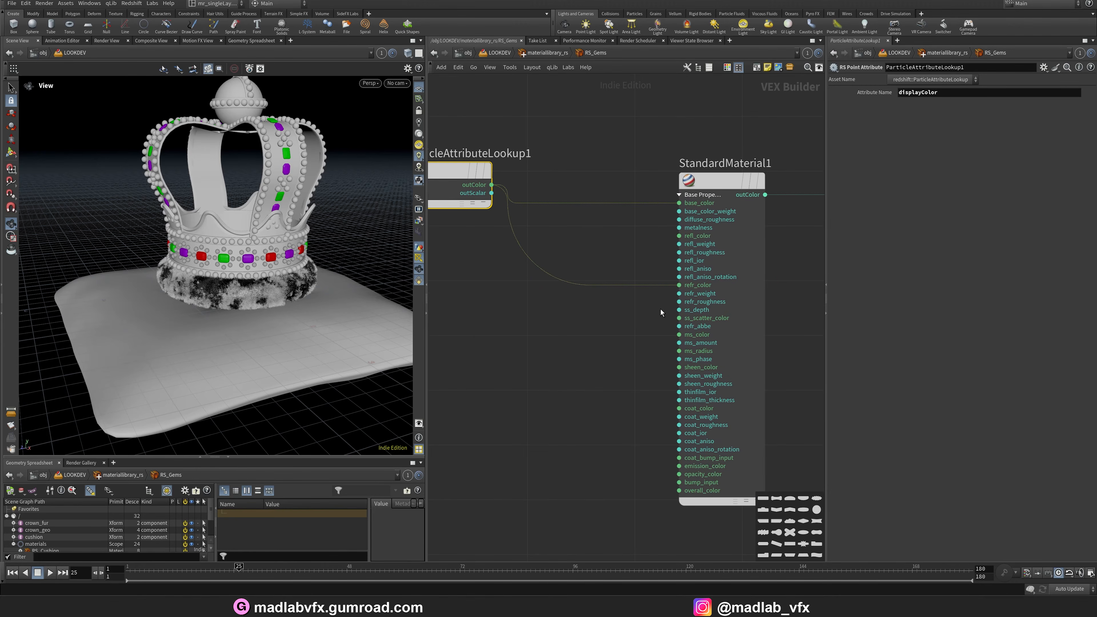
Inspect the RS_FurTorus standard material and orbit the viewport around the crown's fur band.
click(694, 295)
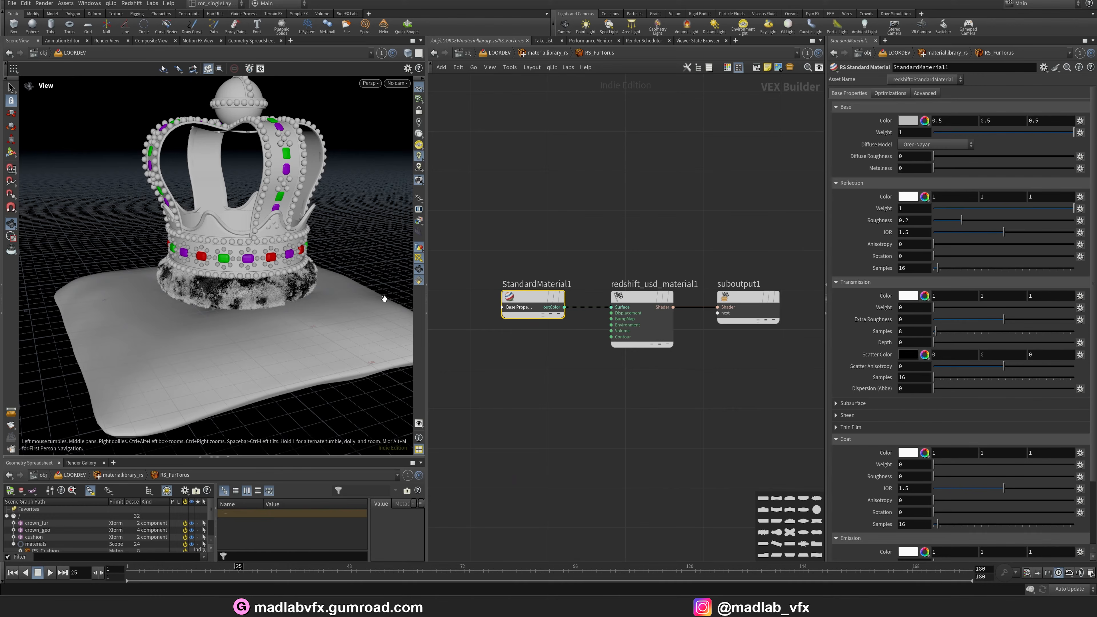
drag(229, 253, 257, 294)
right_drag(257, 294, 297, 280)
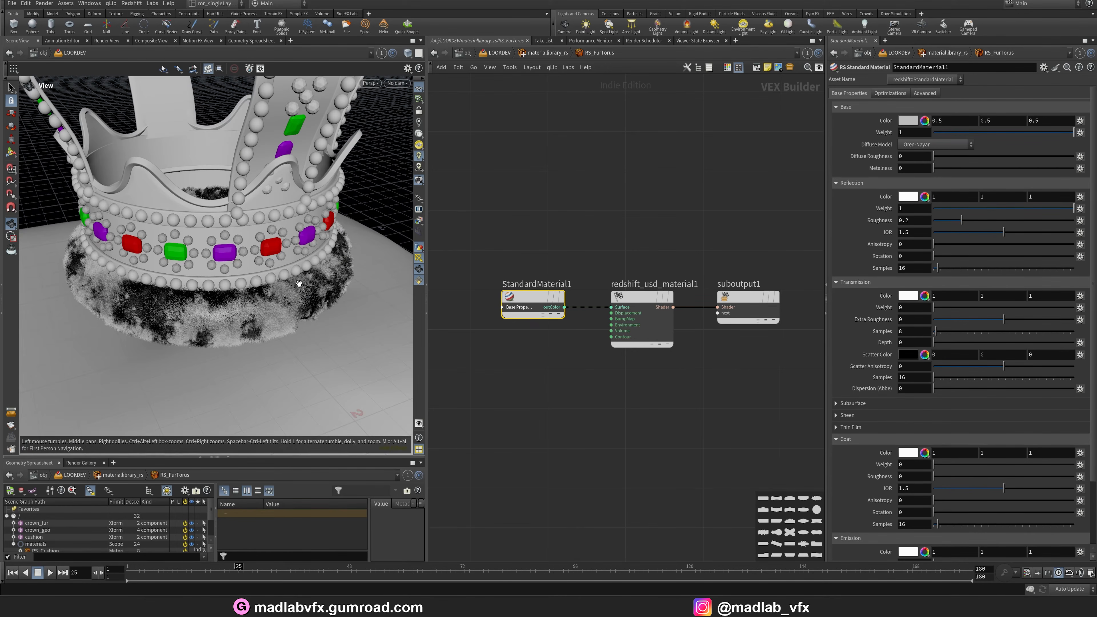
Open the RS_Cushion material and inspect its diffuse, colour correction, roughness and normal texture nodes.
middle_drag(670, 395, 652, 379)
key(u)
middle_drag(668, 435, 656, 318)
click(656, 318)
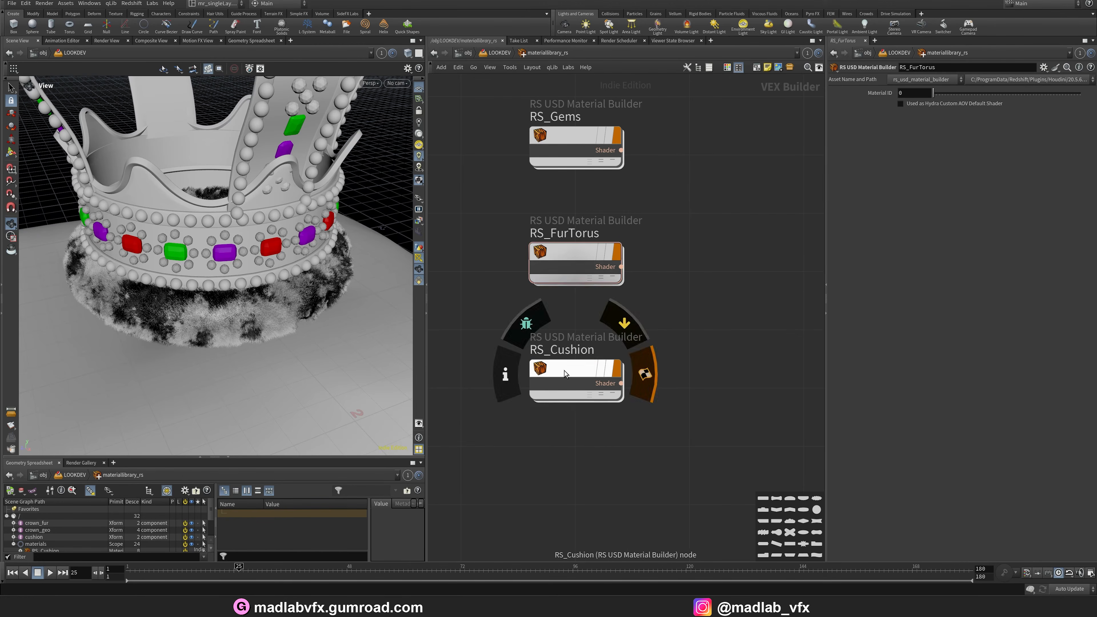
double_click(564, 371)
click(470, 229)
scroll(470, 260, up, 2)
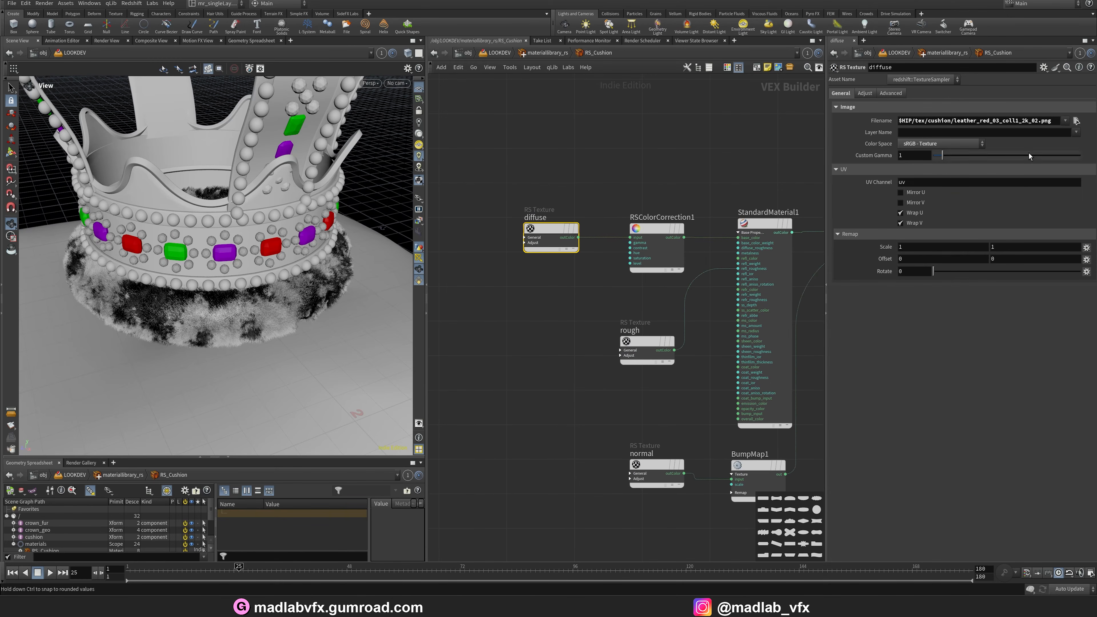
middle_drag(579, 320, 496, 295)
click(579, 252)
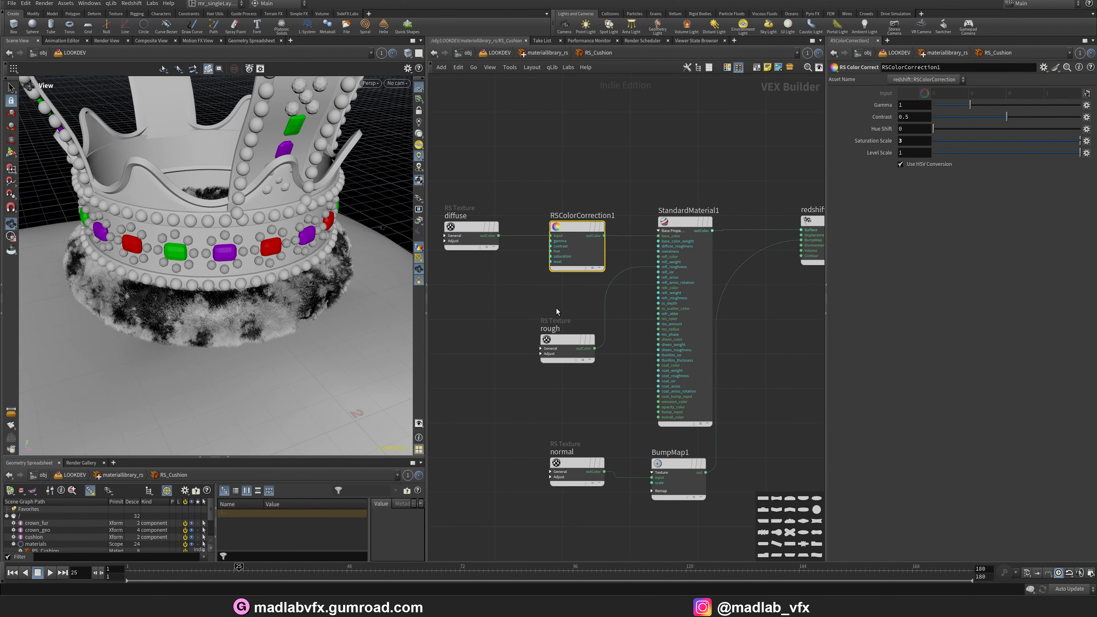
drag(526, 325, 590, 395)
middle_drag(591, 396, 590, 374)
drag(522, 386, 590, 496)
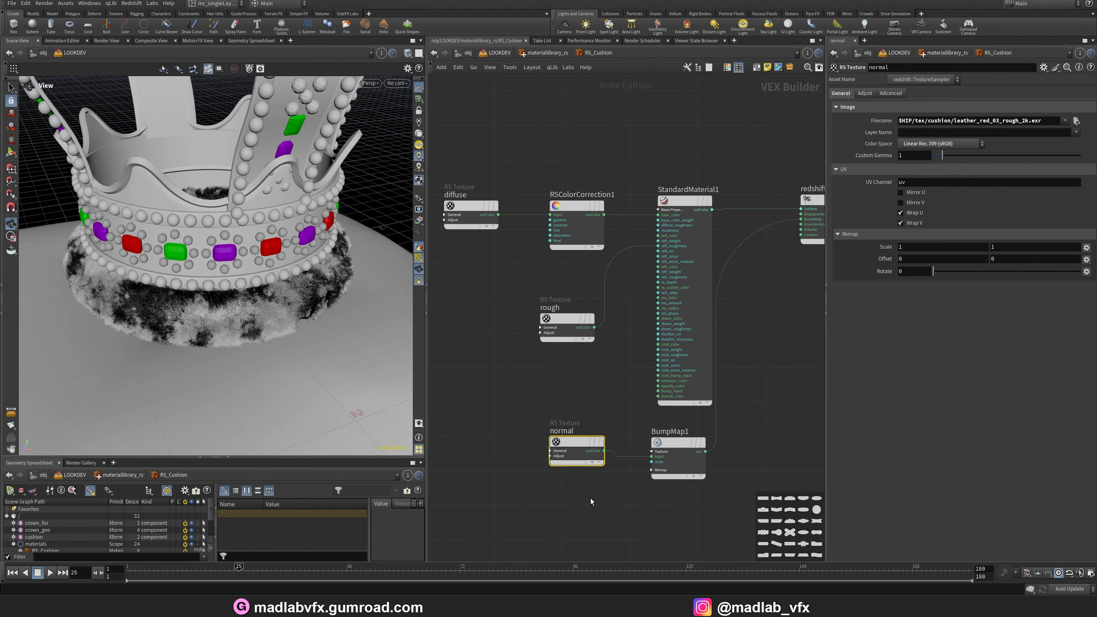
drag(579, 452, 573, 458)
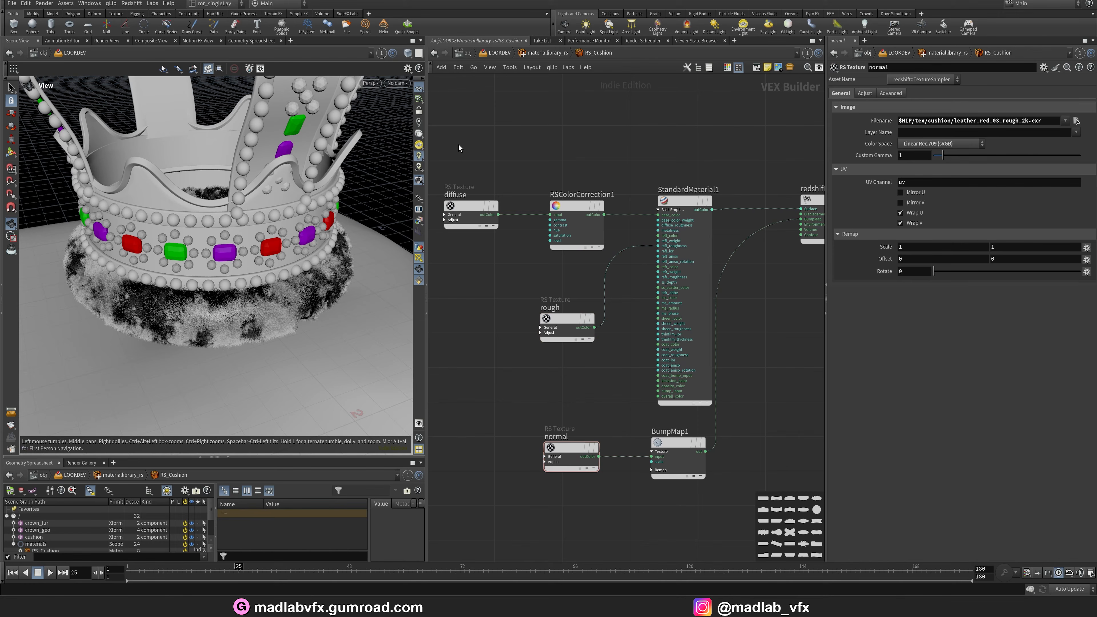
drag(459, 148, 598, 375)
drag(528, 386, 602, 495)
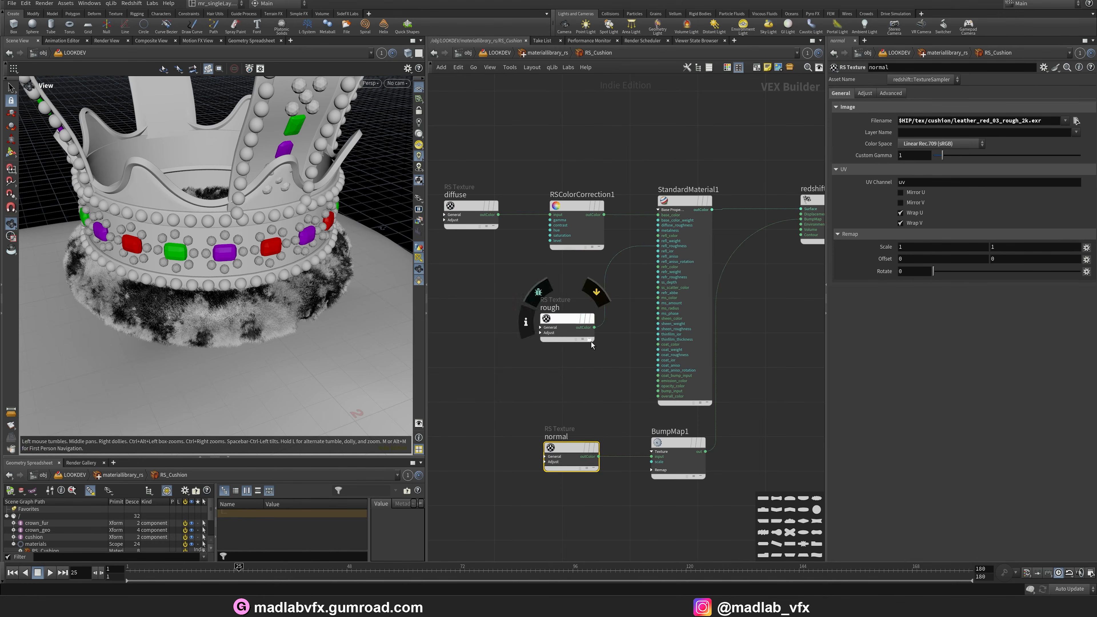
Return to the LOOKDEV network and clear and auto-fill the material library's material list.
key(u)
click(926, 145)
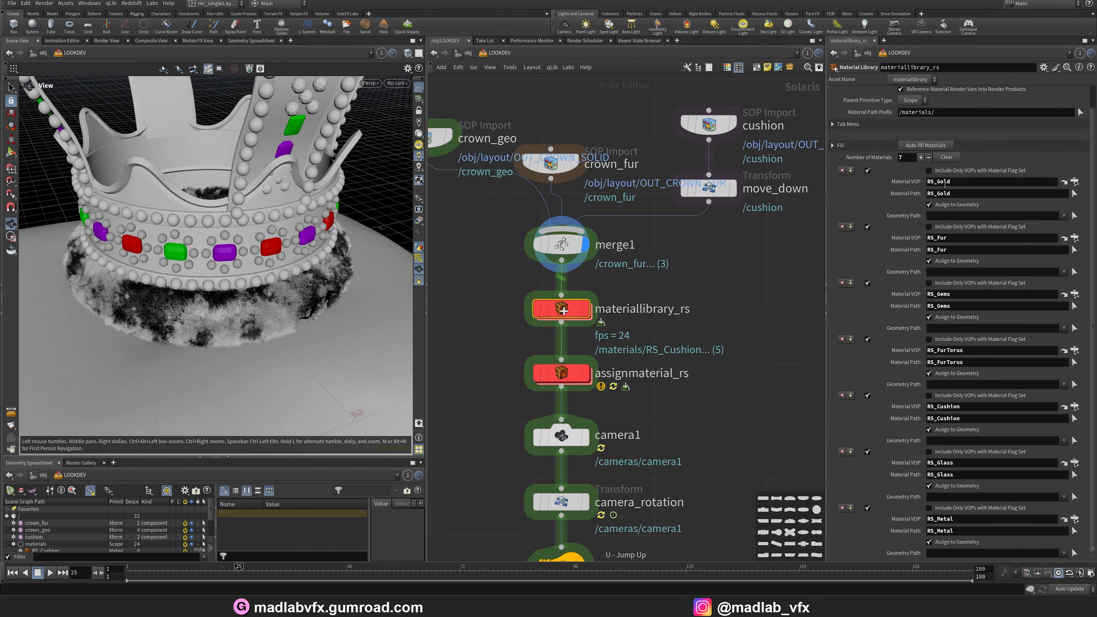
click(946, 159)
click(943, 149)
click(935, 184)
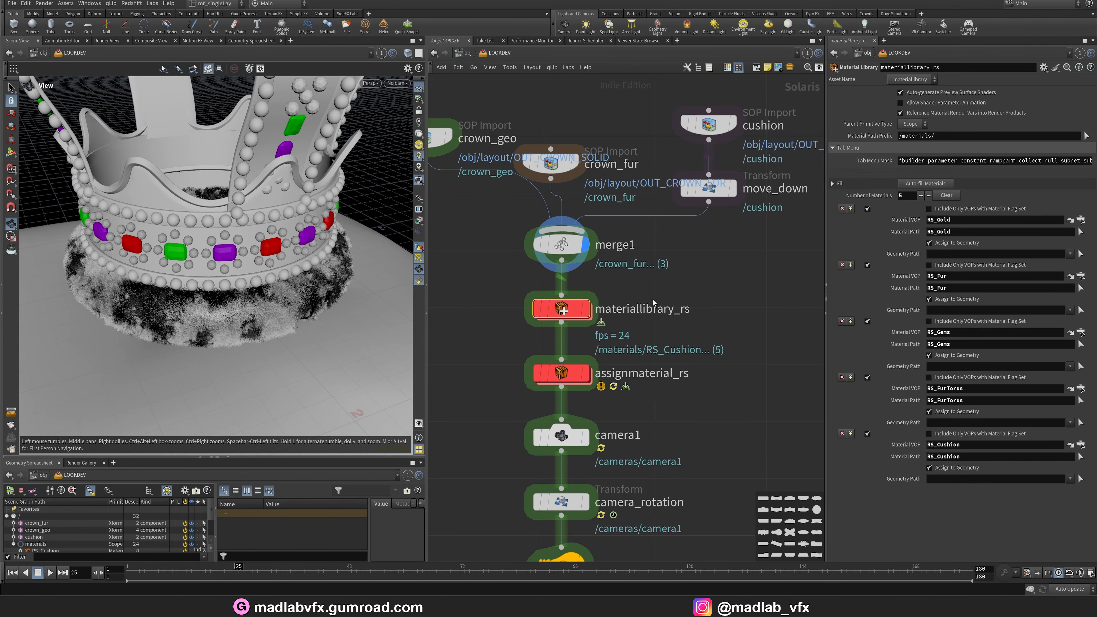
Select the assignmaterial_rs node to review its material assignments.
click(561, 373)
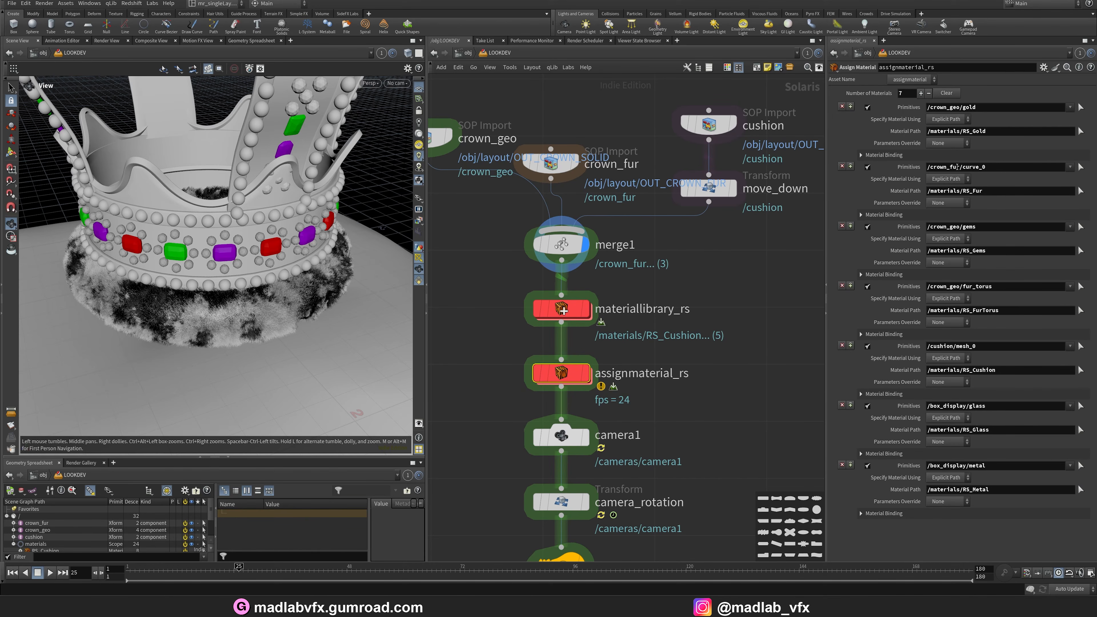
middle_drag(704, 379, 720, 312)
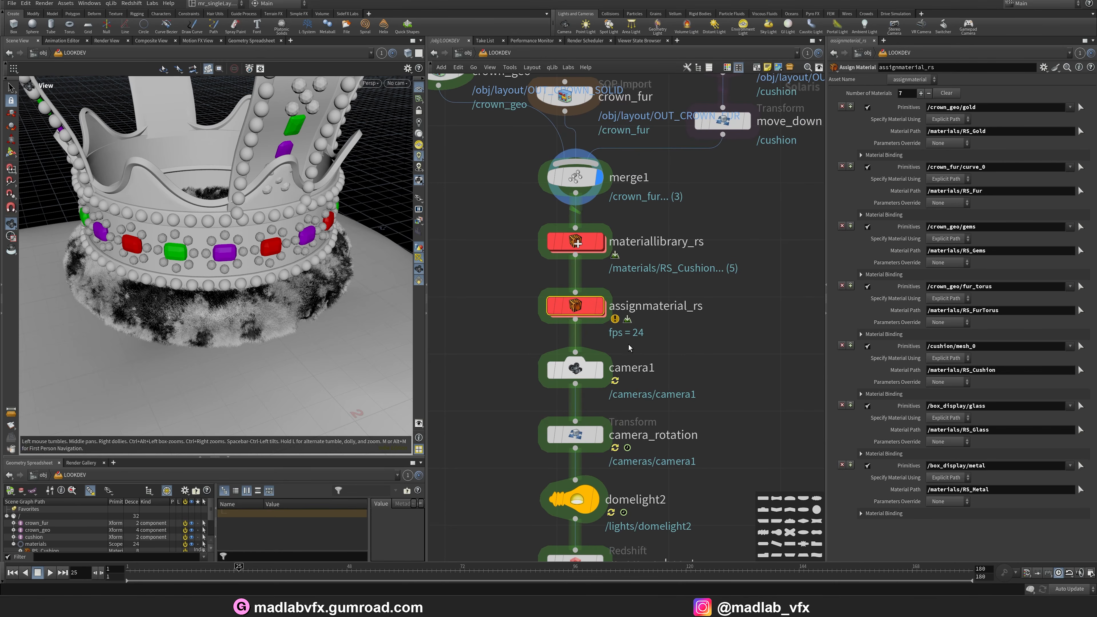
Select camera1 and set the viewport to look through /cameras/camera1.
click(584, 437)
click(561, 435)
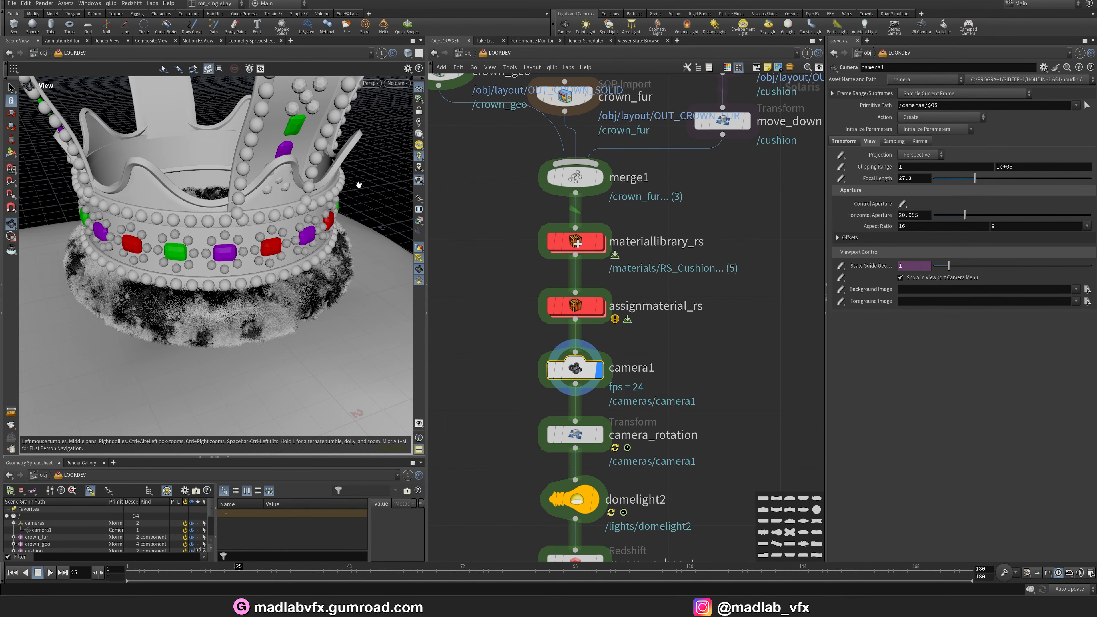
click(396, 83)
click(511, 114)
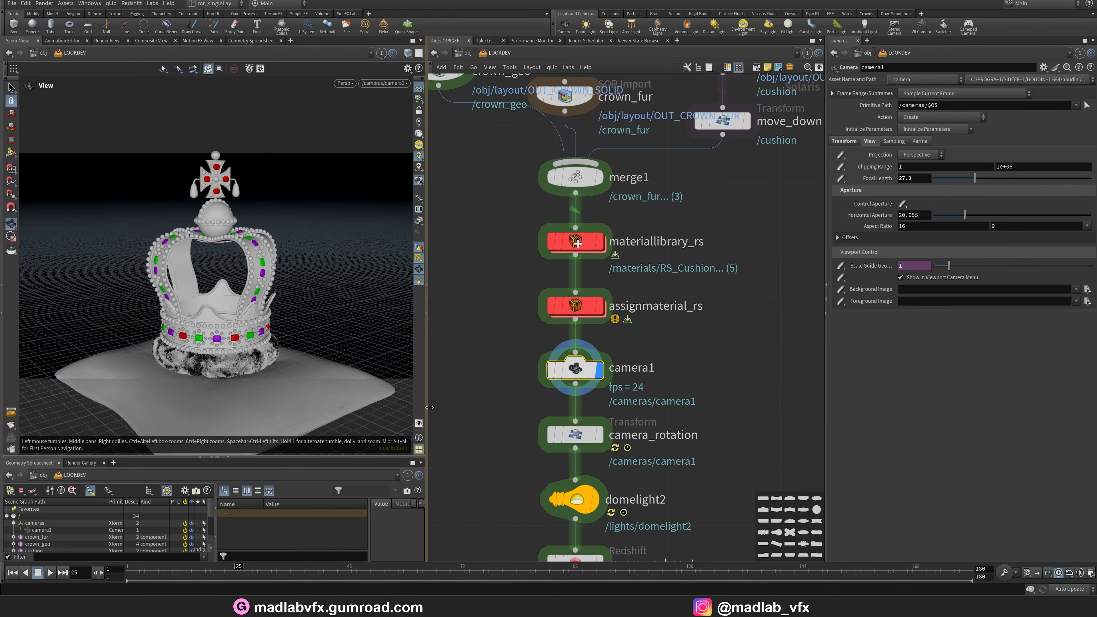
Review the camera_rotation and domelight2 nodes, scrubbing the timeline to preview the camera's rotation.
drag(426, 398, 593, 398)
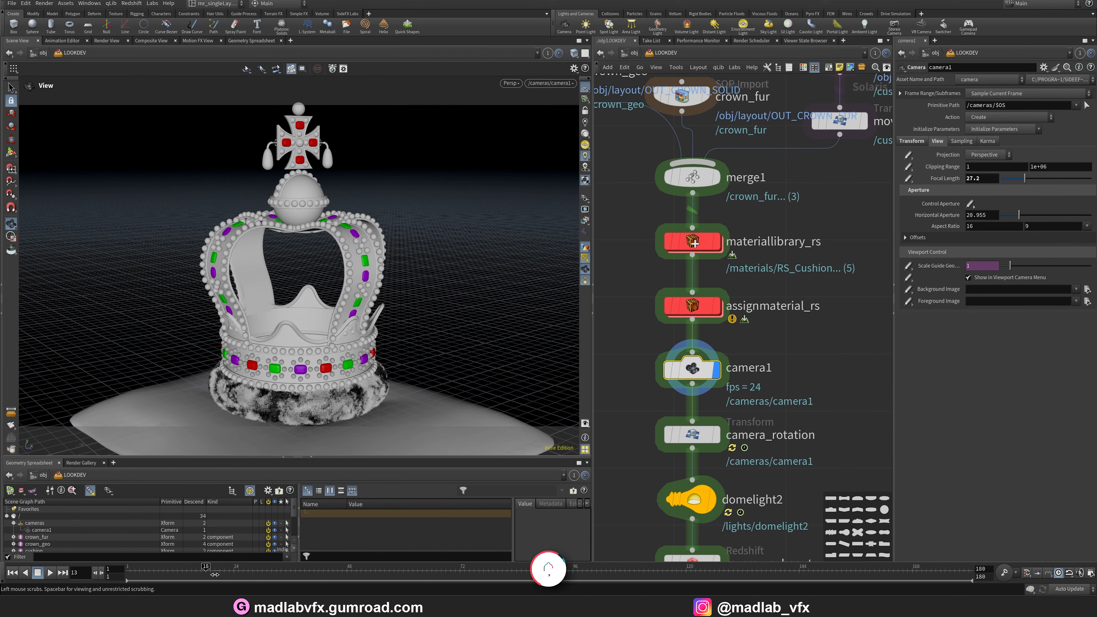
click(717, 441)
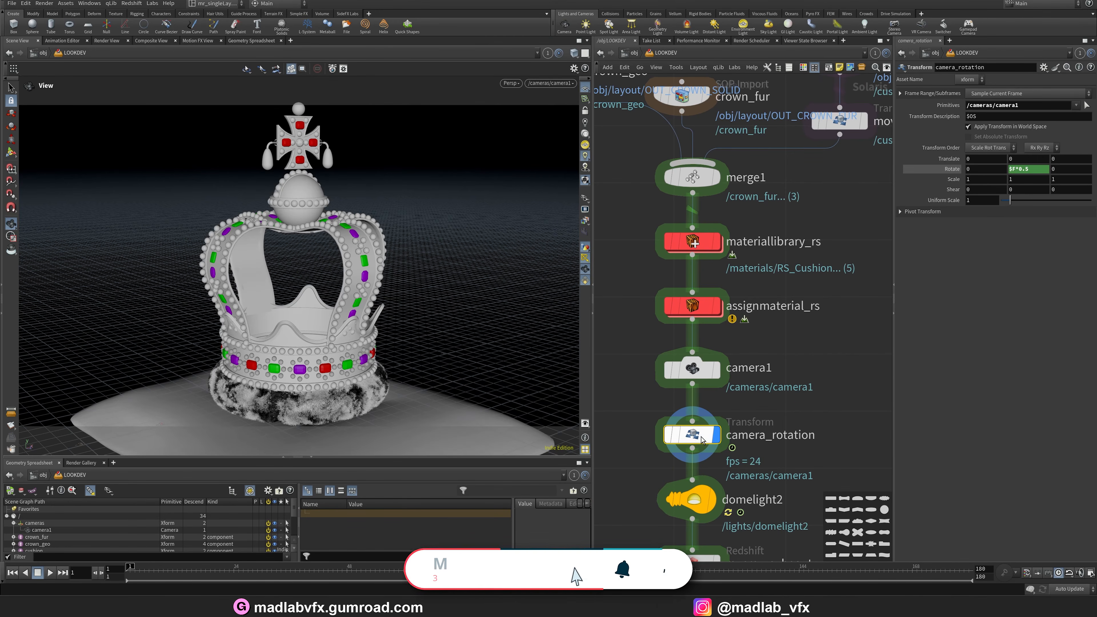
mouse_move(131, 567)
mouse_down()
mouse_move(873, 566)
mouse_move(130, 565)
mouse_up()
middle_drag(835, 418, 821, 277)
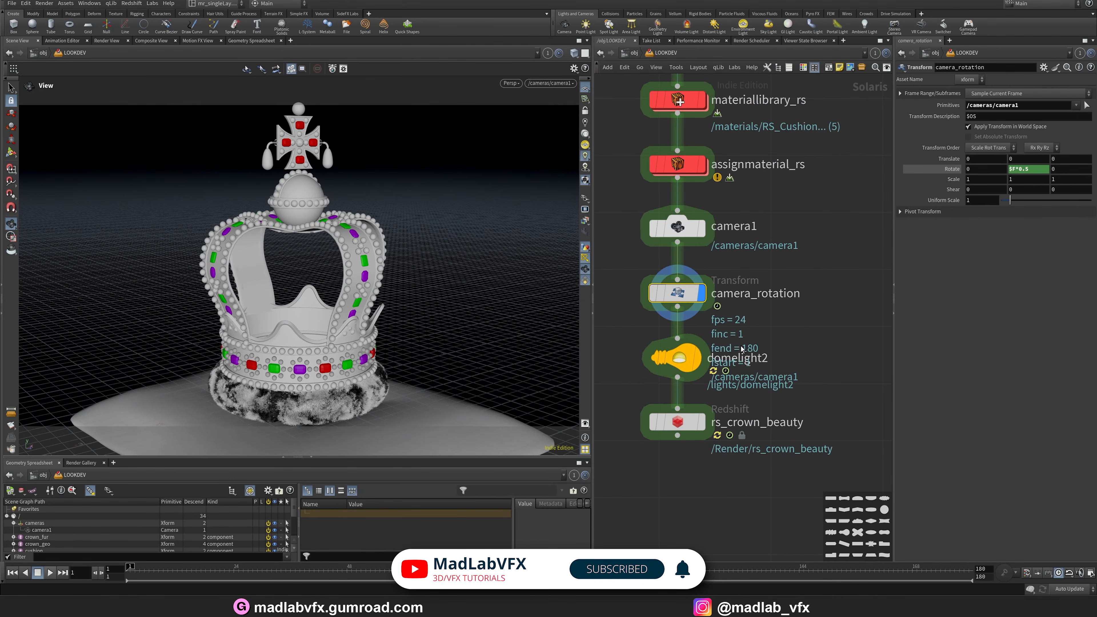
drag(731, 333, 632, 379)
click(700, 419)
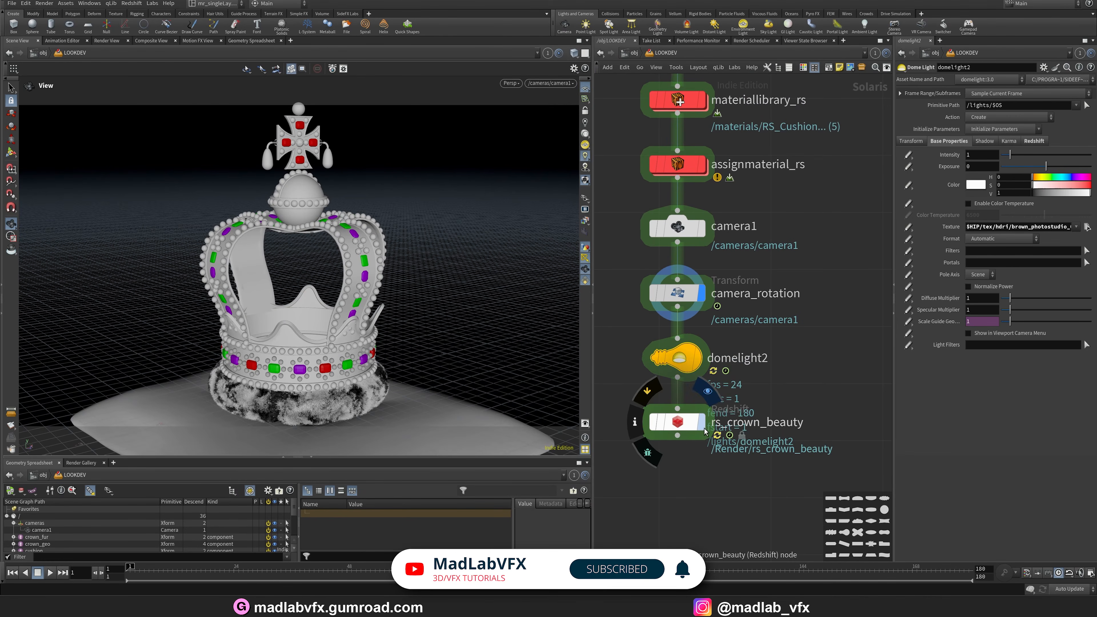
Widen the viewport and switch its renderer to Redshift to preview the crown render.
drag(593, 477, 520, 477)
drag(525, 359, 680, 359)
click(599, 82)
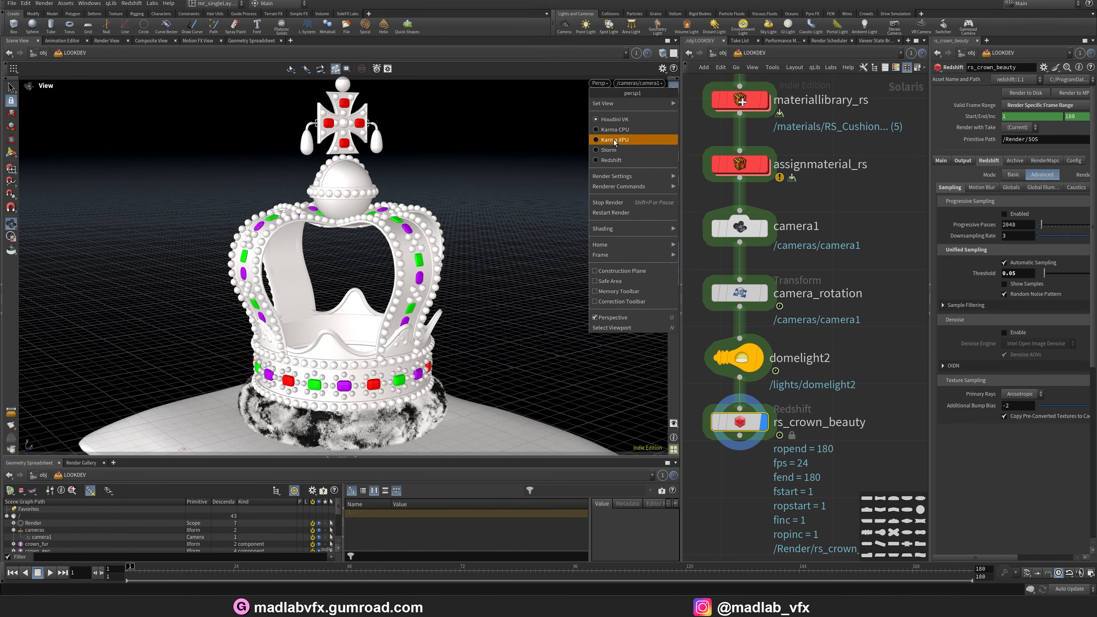
click(613, 160)
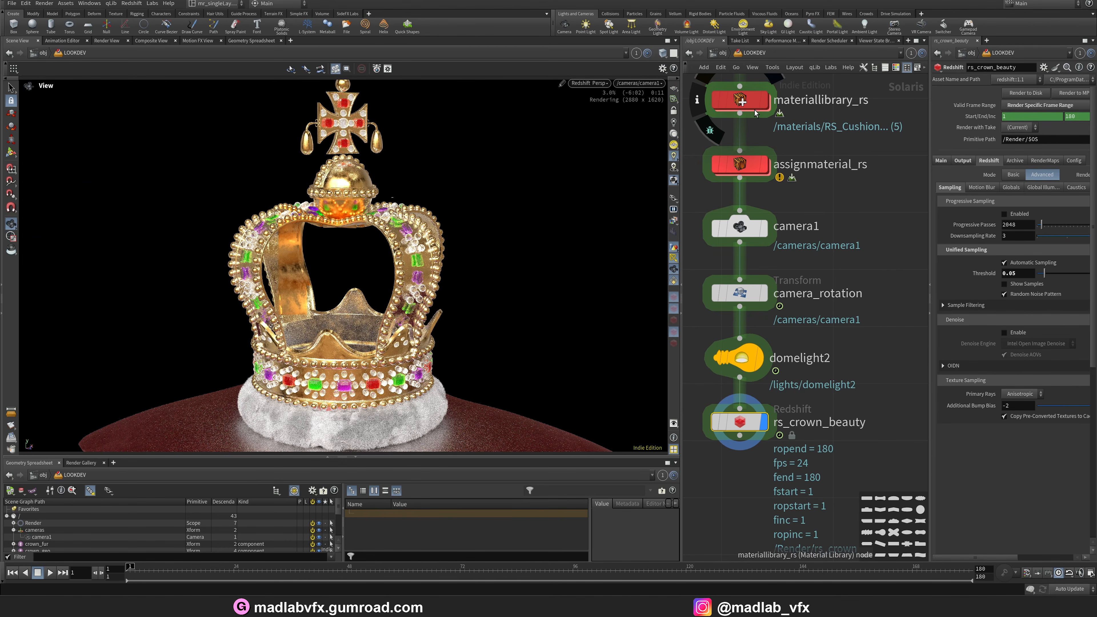